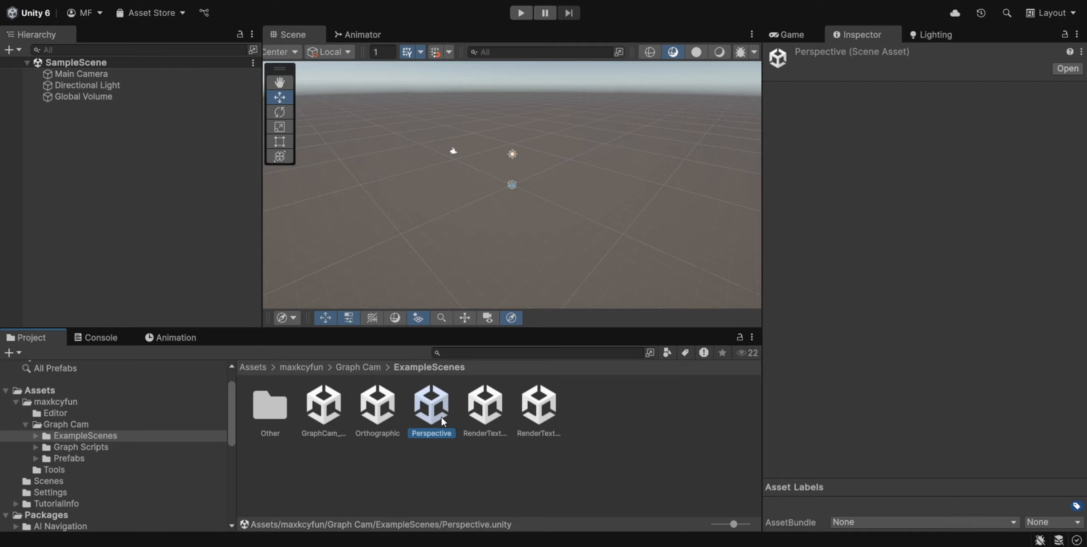
Step: Open the Perspective example scene from the Graph Cam ExampleScenes folder
{"action": "double_click", "coordinate": [441, 418]}
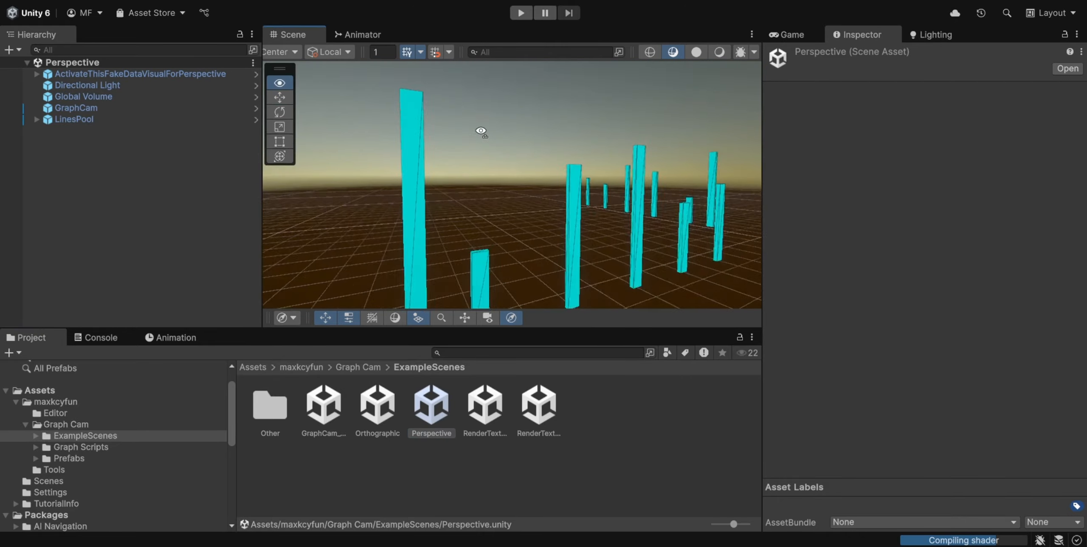
{"action": "scroll", "coordinate": [469, 160], "scroll_direction": "down", "scroll_amount": 5}
{"action": "right_click_drag", "start_coordinate": [469, 160], "coordinate": [533, 232]}
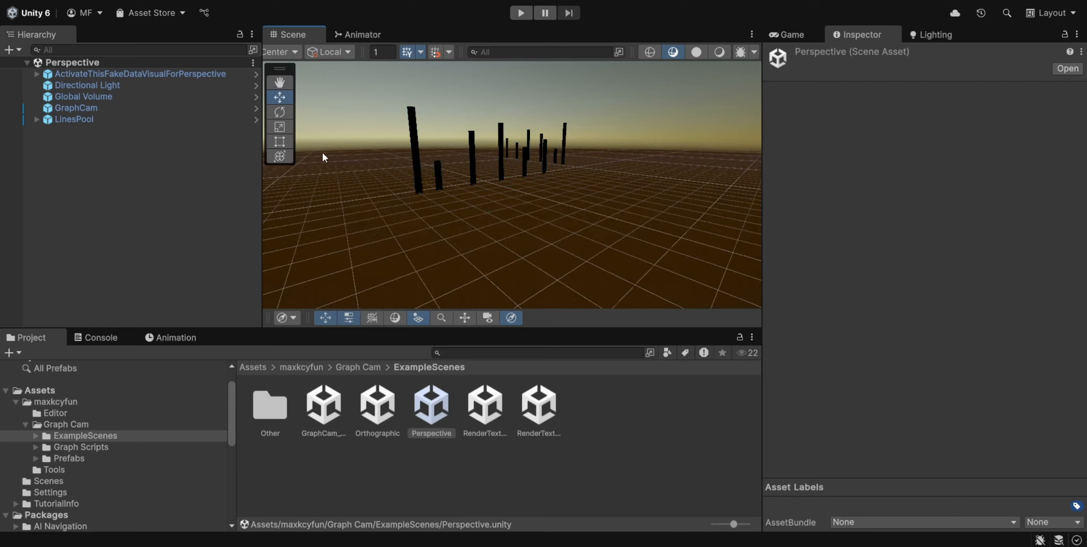
Step: Select LinesPool and examine the default stack amount and maximum heap amount in its Line Pools script
{"action": "left_click", "coordinate": [69, 120]}
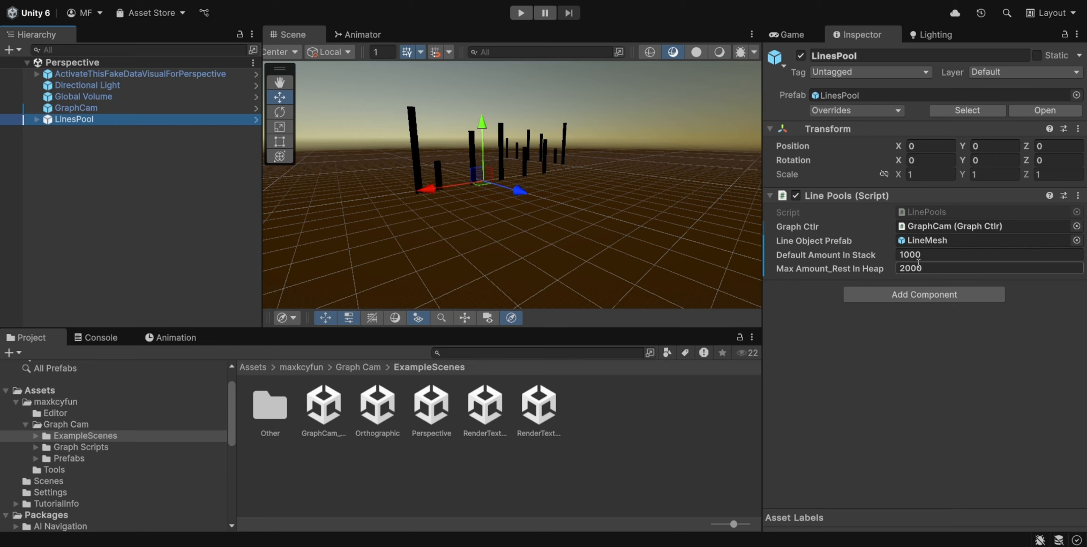
{"action": "left_click", "coordinate": [845, 254]}
{"action": "scroll", "coordinate": [467, 204], "scroll_direction": "up", "scroll_amount": 3}
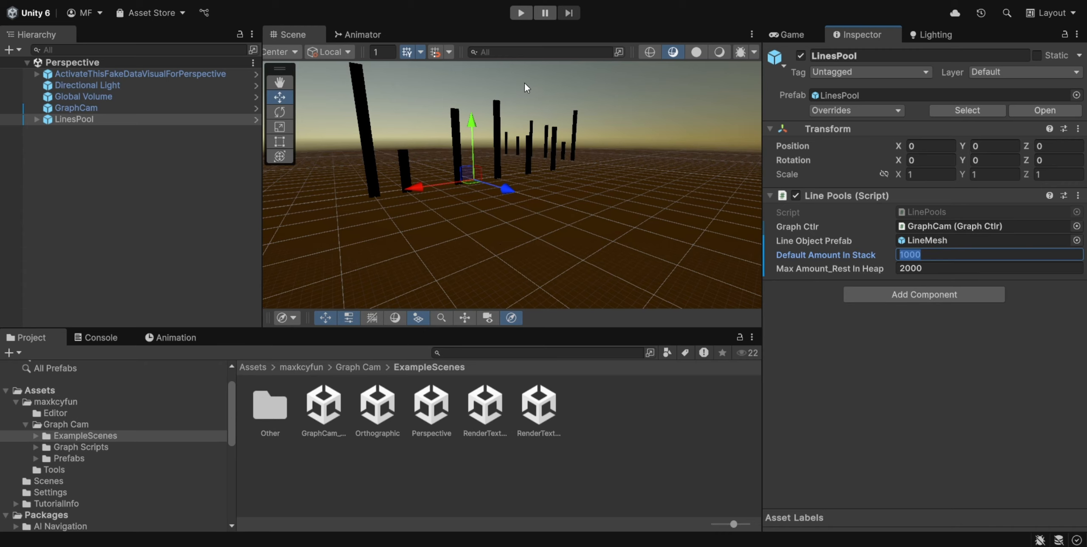
Step: Run the Perspective scene in play mode and stop it
{"action": "left_click", "coordinate": [521, 13]}
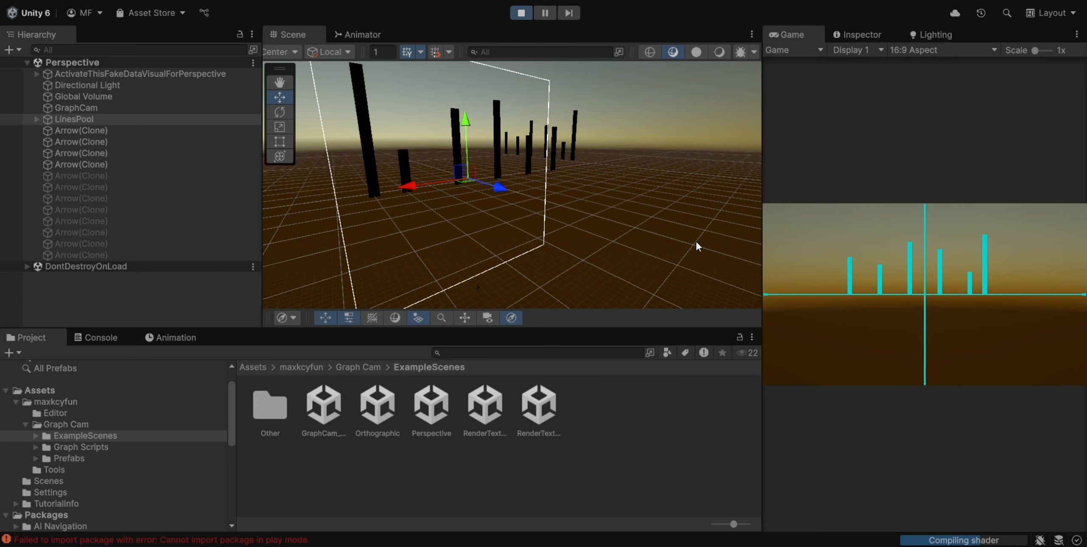
{"action": "left_click", "coordinate": [519, 14]}
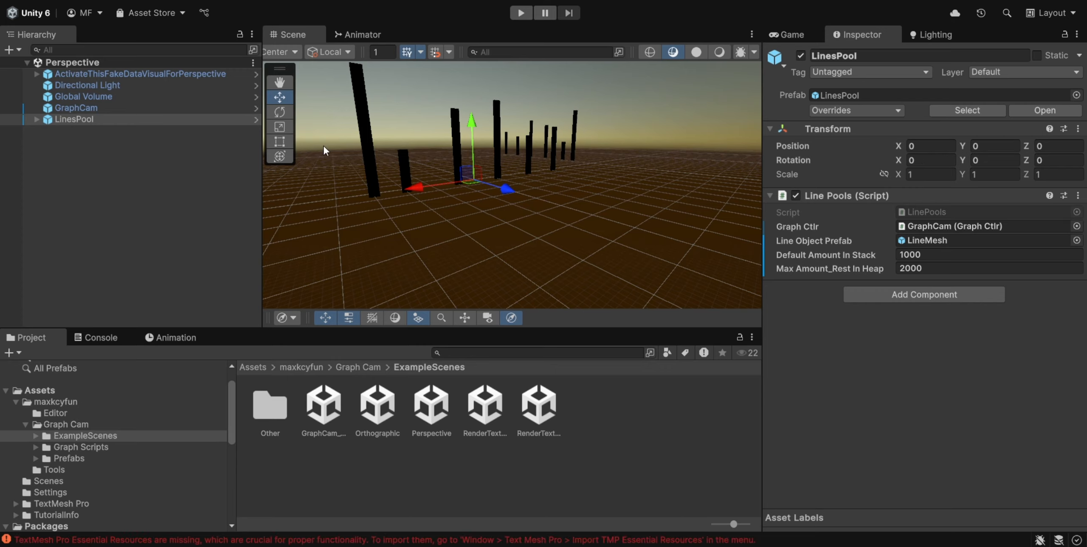
Step: Select GraphCam, view its camera frustum in the scene, and examine its components down to the Animator
{"action": "left_click", "coordinate": [82, 109]}
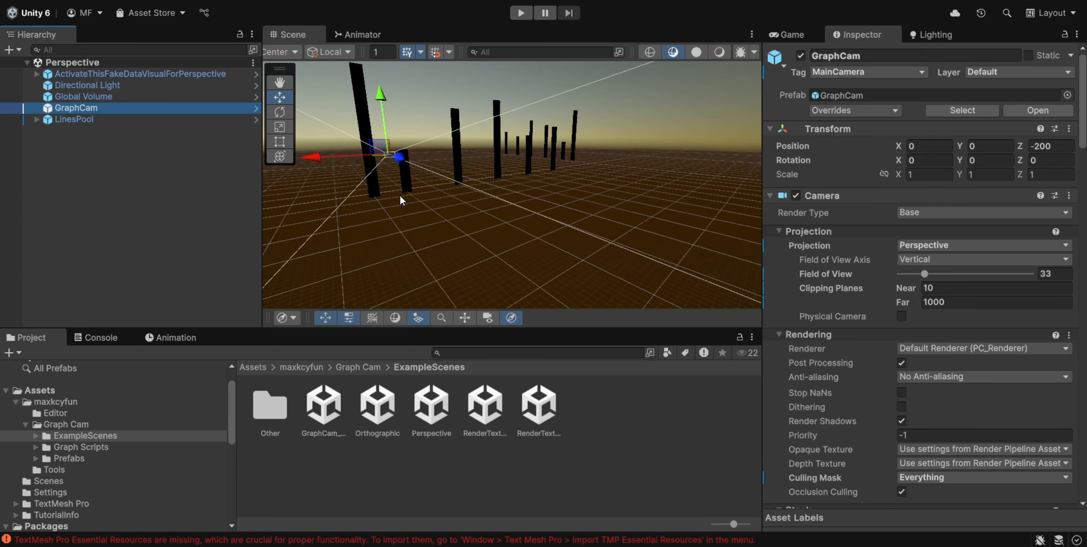
{"action": "scroll", "coordinate": [461, 187], "scroll_direction": "down", "scroll_amount": 10}
{"action": "right_click_drag", "start_coordinate": [463, 188], "coordinate": [499, 166]}
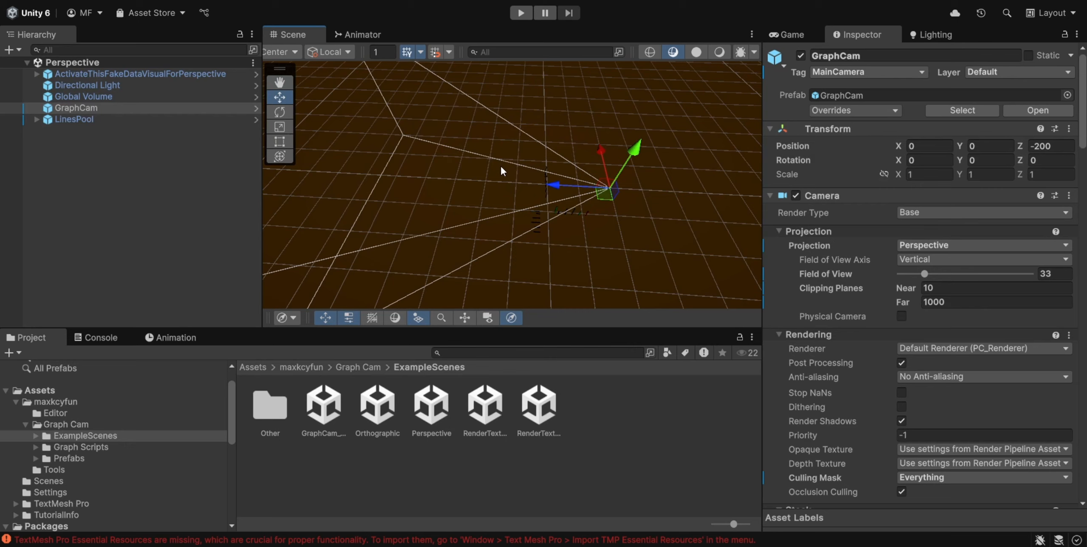
{"action": "key", "text": "f"}
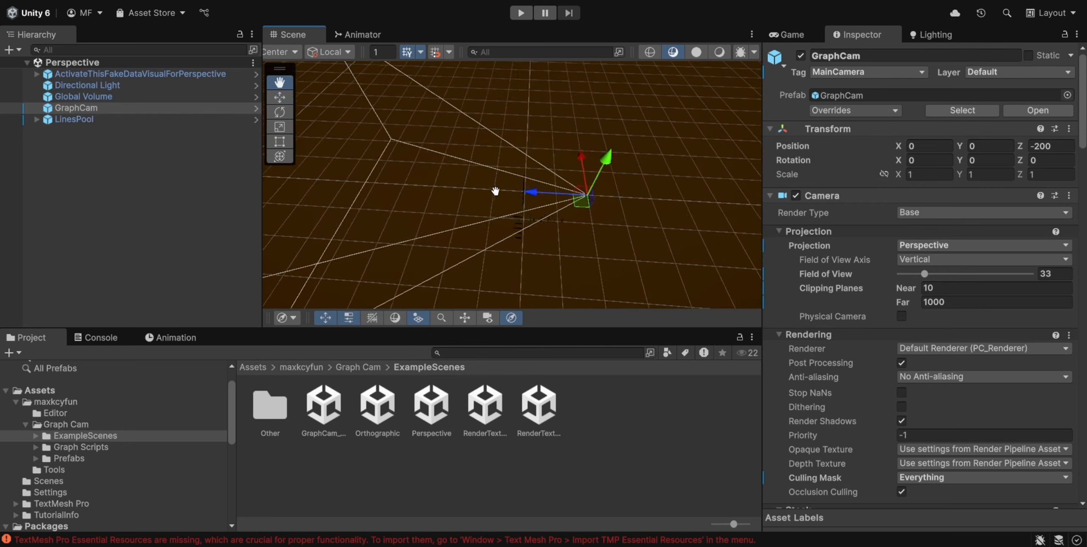
{"action": "scroll", "coordinate": [465, 186], "scroll_direction": "up", "scroll_amount": 5}
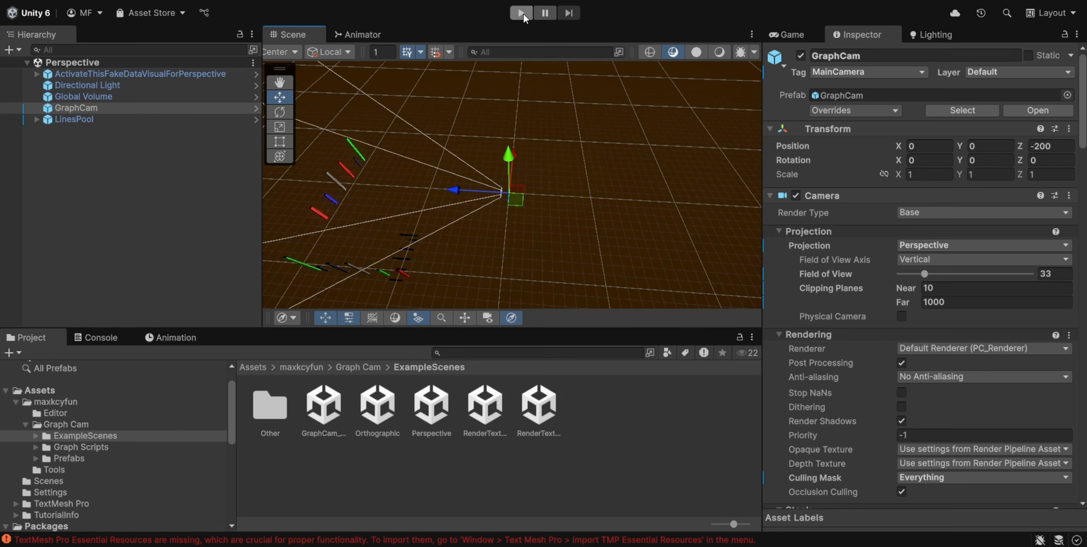
{"action": "scroll", "coordinate": [925, 383], "scroll_direction": "down", "scroll_amount": 20}
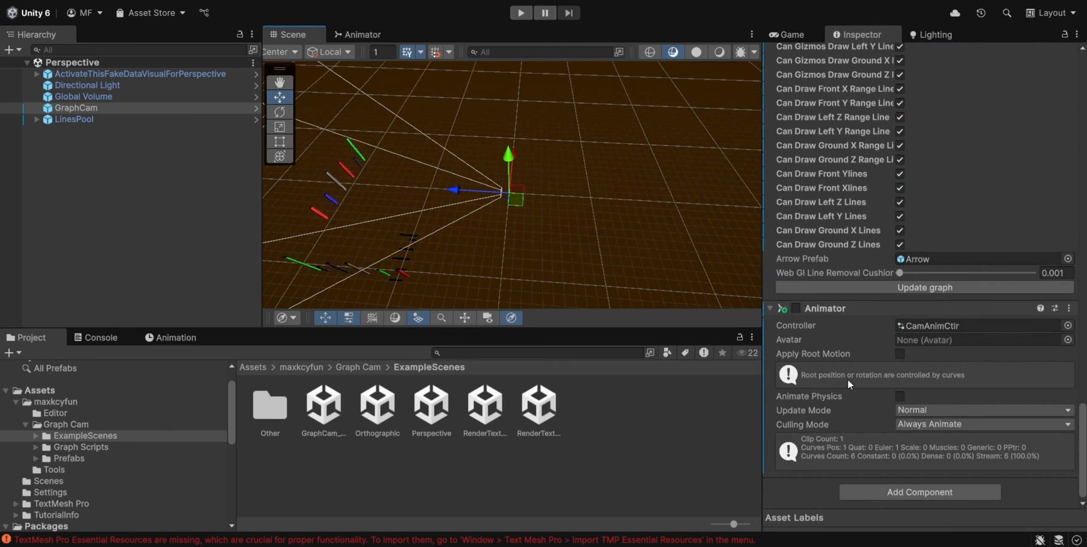
Step: Clear all logged console messages and return to the project files
{"action": "left_click", "coordinate": [96, 340]}
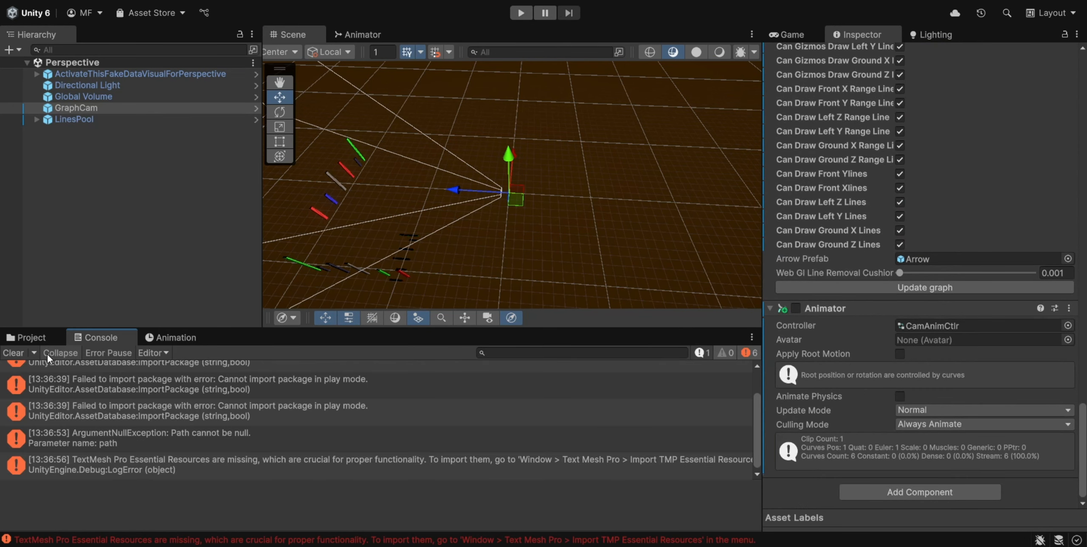
{"action": "left_click", "coordinate": [18, 352]}
{"action": "left_click", "coordinate": [28, 337]}
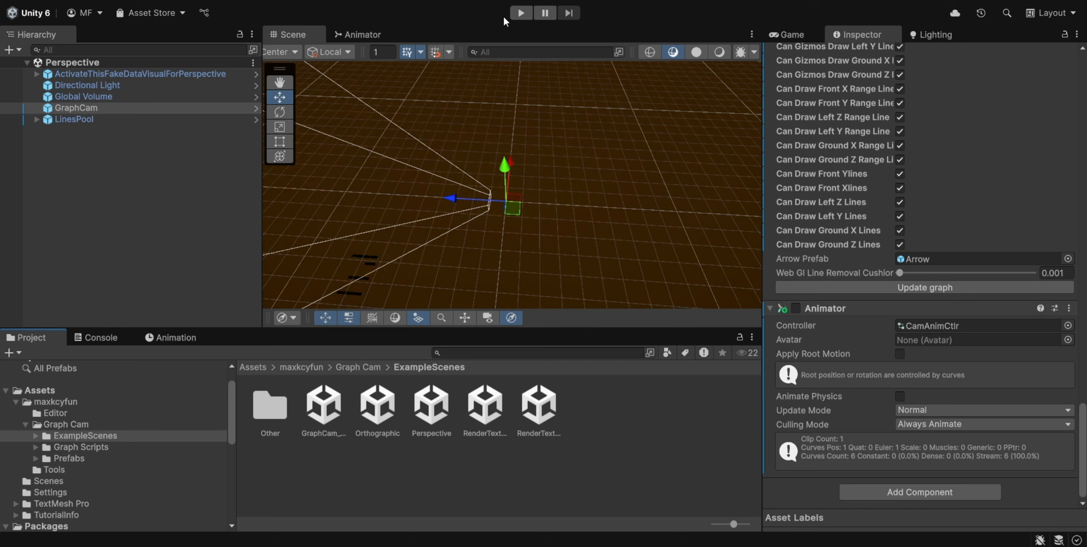
Step: Test the scene in play mode by moving GraphCam back along its Z axis, and stop playback
{"action": "left_click", "coordinate": [517, 12]}
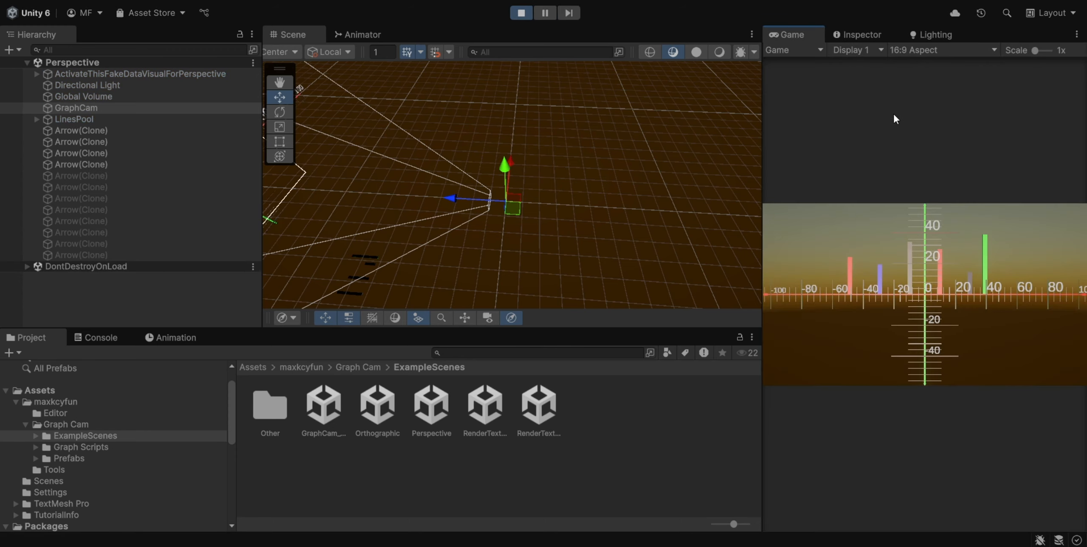
{"action": "left_click_drag", "start_coordinate": [473, 92], "coordinate": [490, 186], "text": "alt"}
{"action": "mouse_move", "coordinate": [545, 204]}
{"action": "left_mouse_down"}
{"action": "mouse_move", "coordinate": [677, 290]}
{"action": "mouse_move", "coordinate": [510, 200]}
{"action": "mouse_move", "coordinate": [527, 208]}
{"action": "left_mouse_up"}
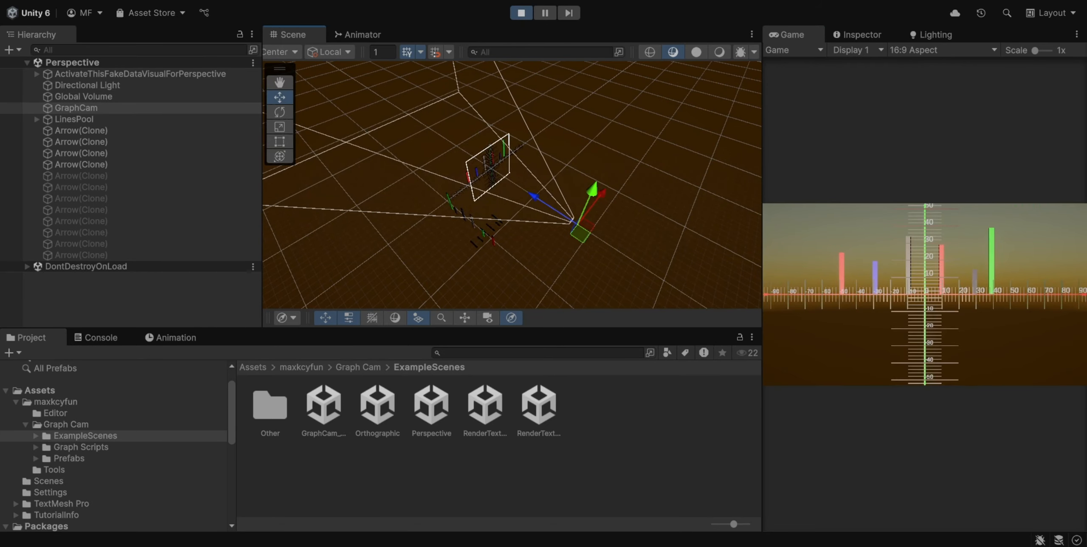
{"action": "left_click", "coordinate": [519, 14]}
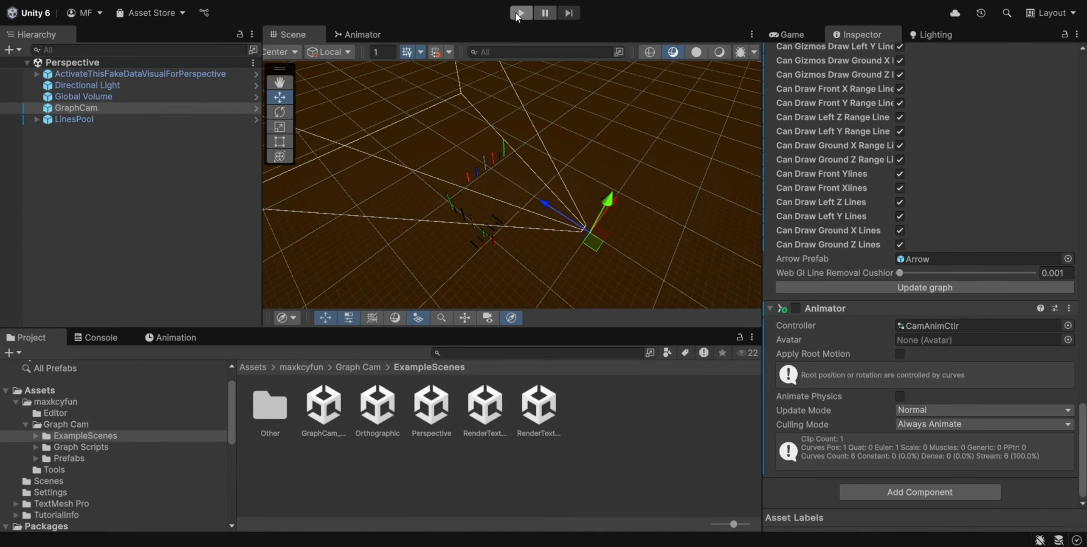
Step: Enable Can Draw Gizmos in GraphCam's Graph Ctlr script
{"action": "scroll", "coordinate": [908, 263], "scroll_direction": "up", "scroll_amount": 5}
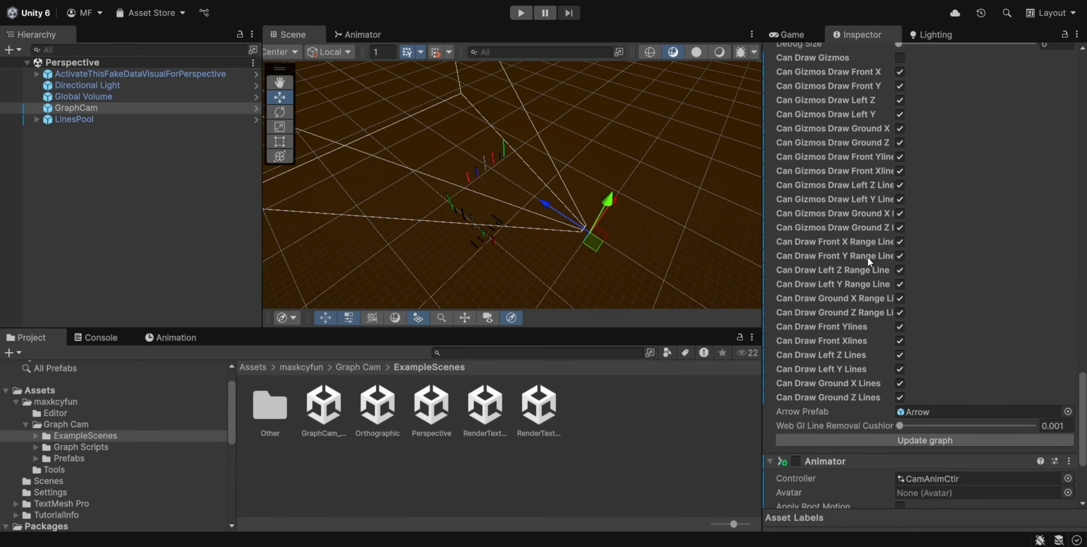
{"action": "scroll", "coordinate": [849, 263], "scroll_direction": "up", "scroll_amount": 5}
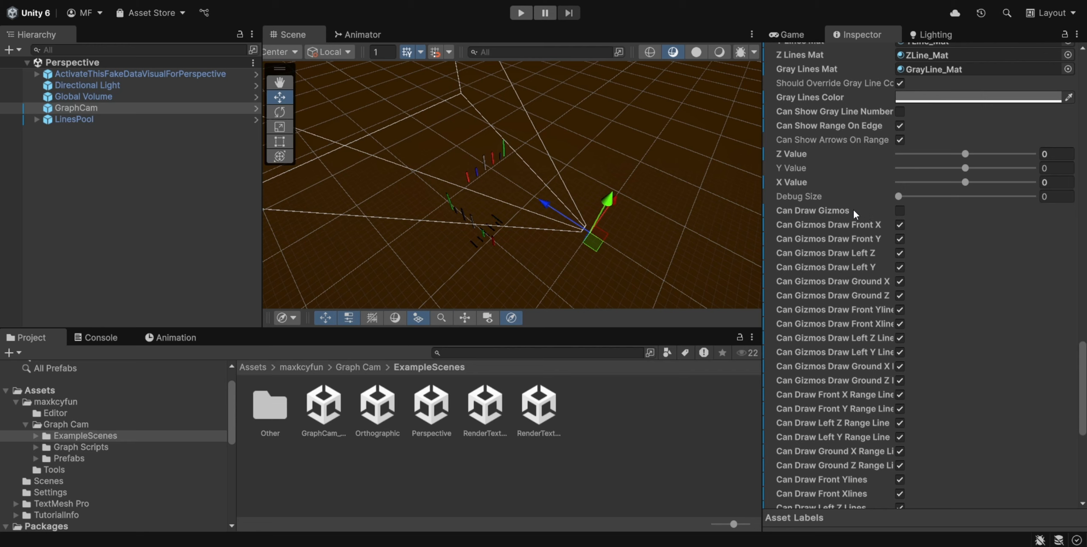
{"action": "left_click", "coordinate": [899, 211]}
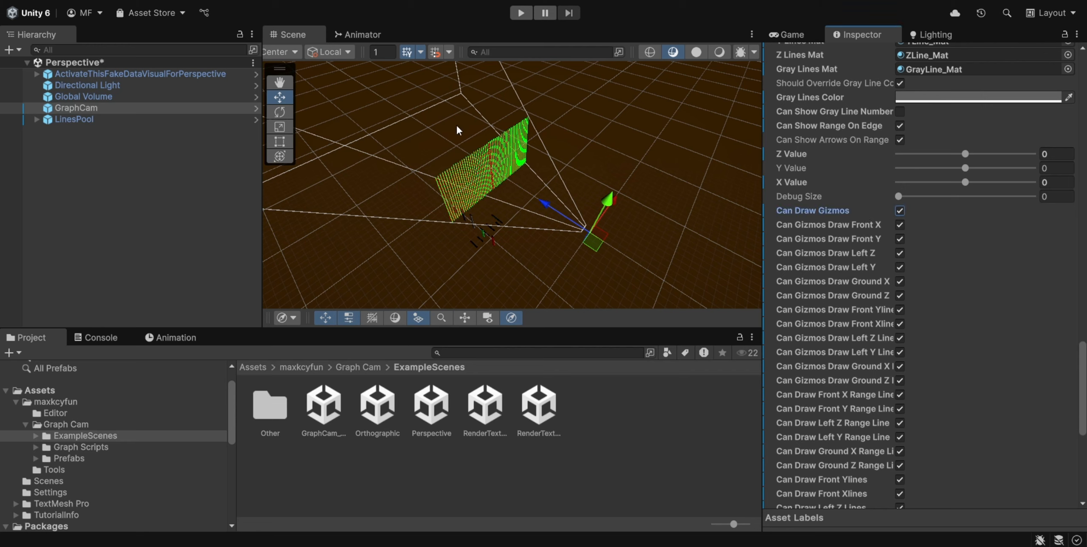
{"action": "scroll", "coordinate": [488, 148], "scroll_direction": "up", "scroll_amount": 2}
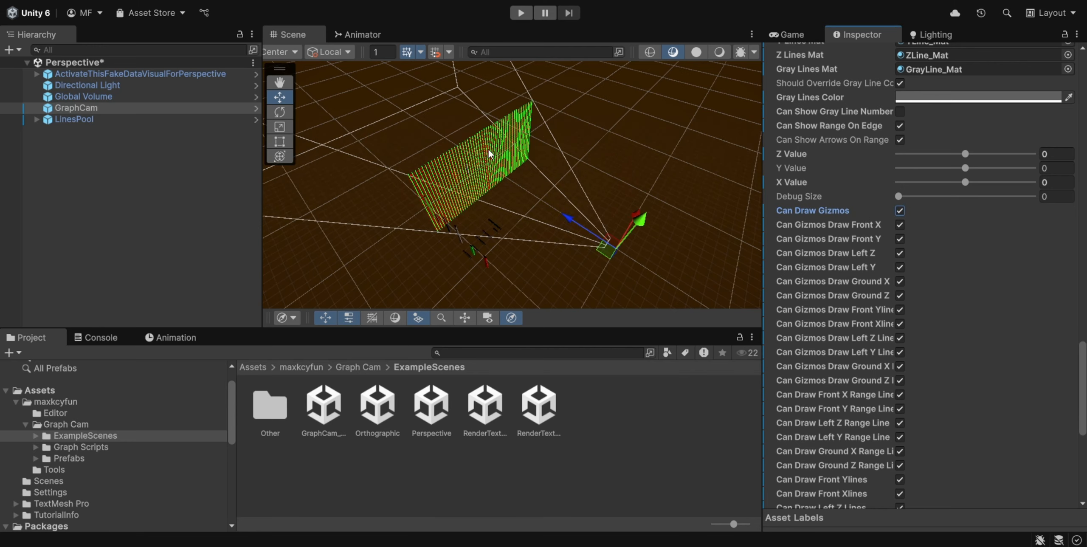
Step: Move and rotate GraphCam with the Transform tool to about position (226, 126, -208) and rotation (81, -88, 0)
{"action": "left_click", "coordinate": [278, 158]}
{"action": "middle_click_drag", "start_coordinate": [468, 184], "coordinate": [438, 200]}
{"action": "left_click_drag", "start_coordinate": [398, 177], "coordinate": [679, 144]}
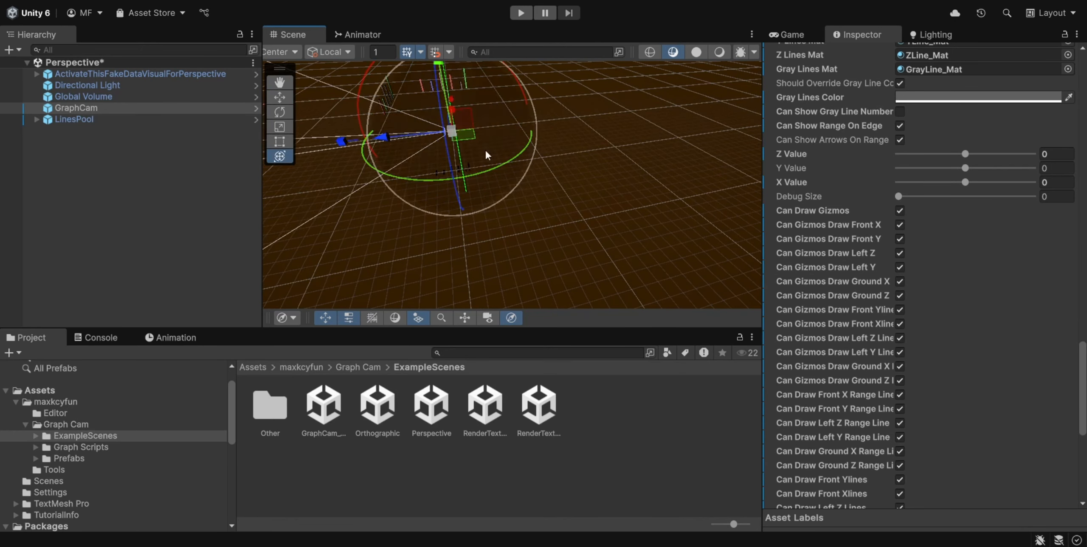
{"action": "left_click_drag", "start_coordinate": [383, 138], "coordinate": [595, 200]}
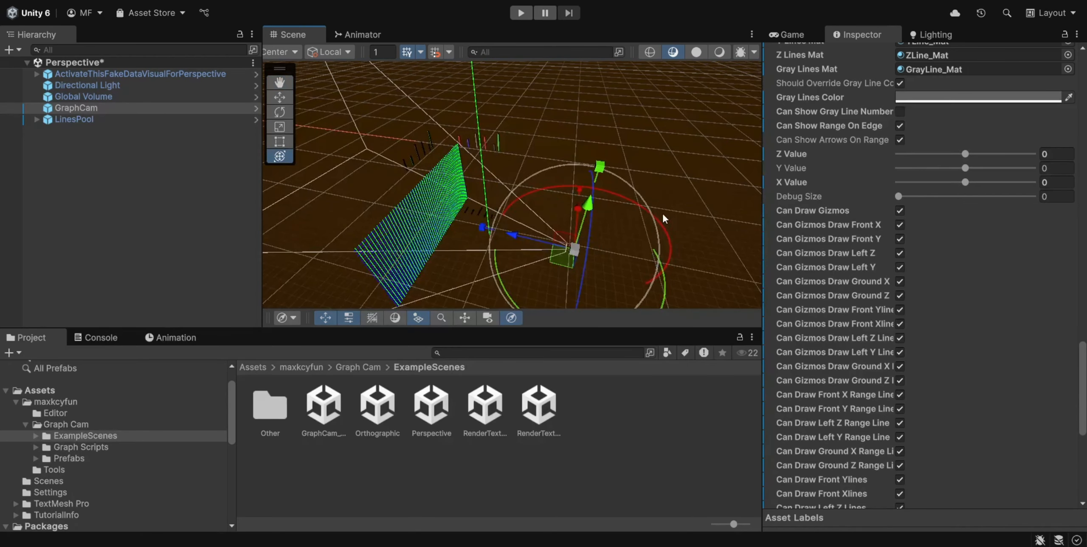
{"action": "left_click_drag", "start_coordinate": [657, 216], "coordinate": [571, 202]}
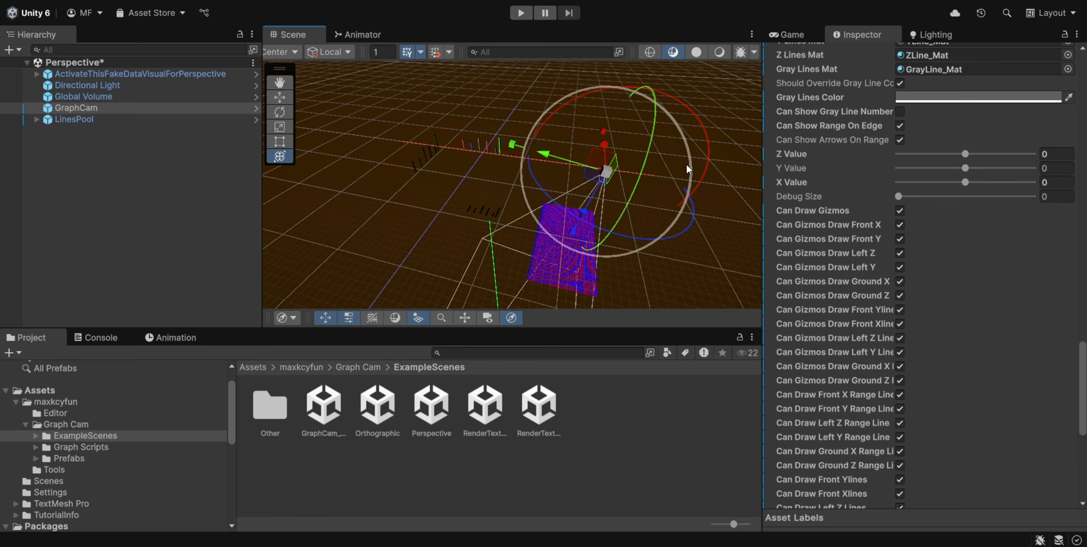
Step: Reset GraphCam's position and rotation to 0 on all axes
{"action": "scroll", "coordinate": [1052, 136], "scroll_direction": "up", "scroll_amount": 10}
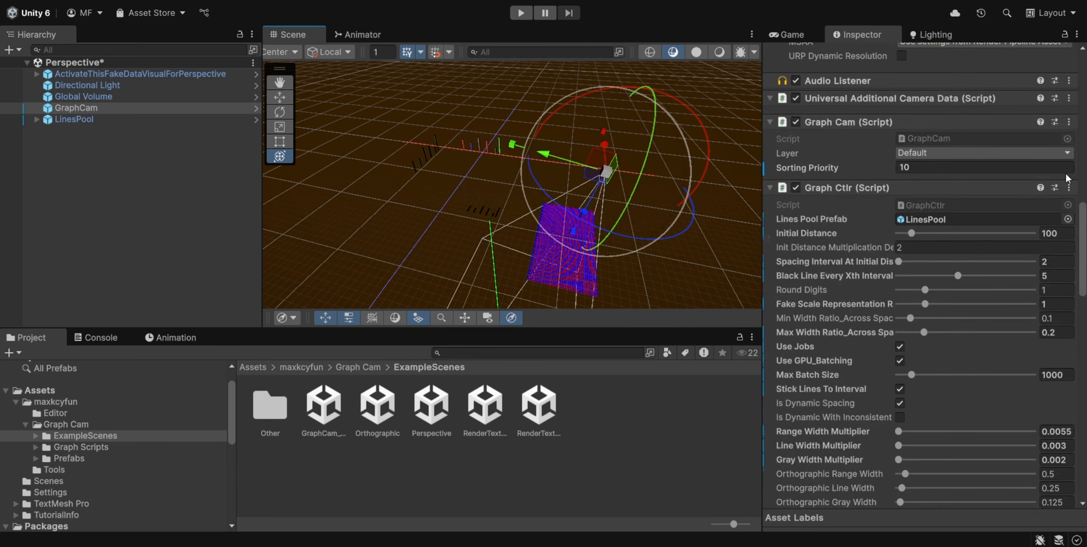
{"action": "scroll", "coordinate": [1068, 93], "scroll_direction": "up", "scroll_amount": 10}
{"action": "scroll", "coordinate": [1072, 76], "scroll_direction": "up", "scroll_amount": 1}
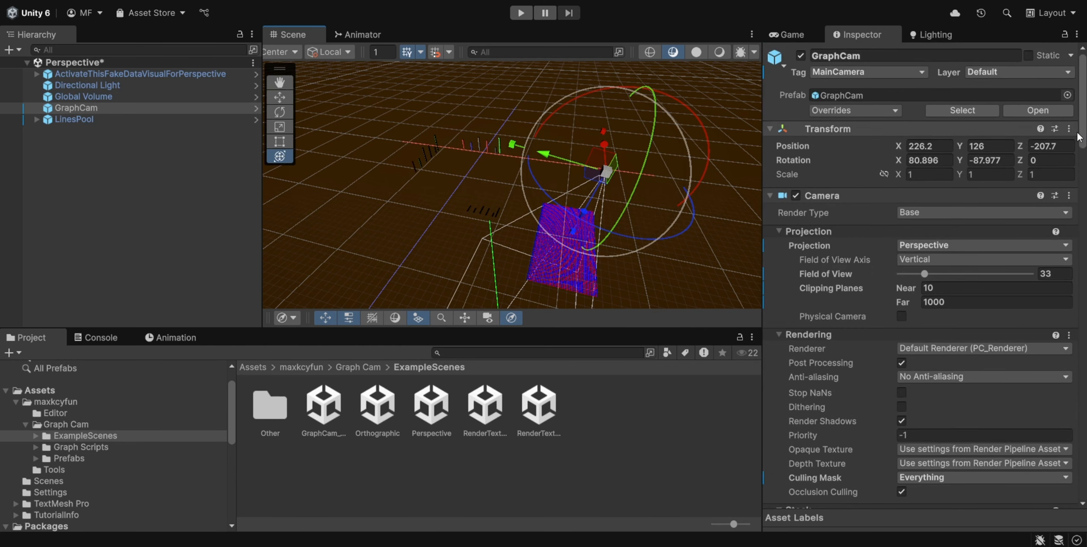
{"action": "left_click", "coordinate": [1021, 148]}
{"action": "scroll", "coordinate": [489, 170], "scroll_direction": "down", "scroll_amount": 3}
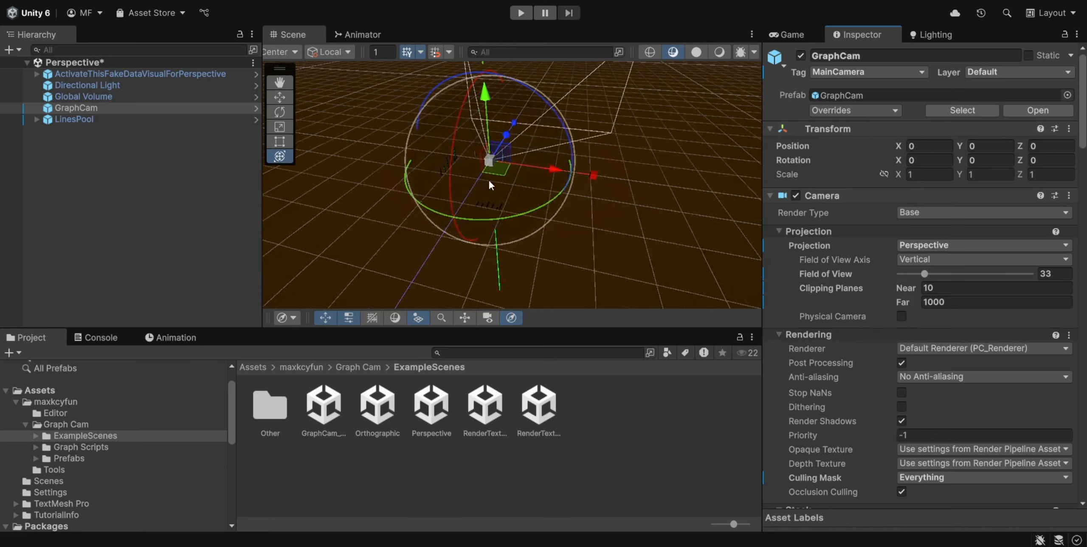
Step: Move GraphCam back along the Z axis to Z -236 and view the graph gizmos from the side
{"action": "left_click_drag", "start_coordinate": [504, 144], "coordinate": [473, 179]}
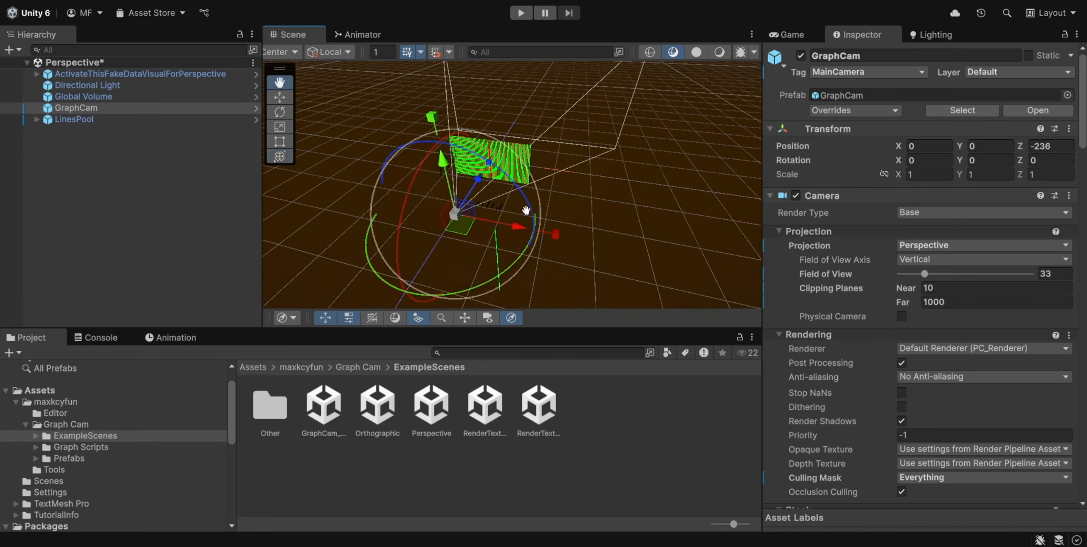
{"action": "middle_click_drag", "start_coordinate": [523, 208], "coordinate": [700, 197]}
{"action": "scroll", "coordinate": [640, 155], "scroll_direction": "up", "scroll_amount": 4}
{"action": "right_click_drag", "start_coordinate": [640, 154], "coordinate": [703, 194]}
{"action": "middle_click_drag", "start_coordinate": [535, 187], "coordinate": [658, 196]}
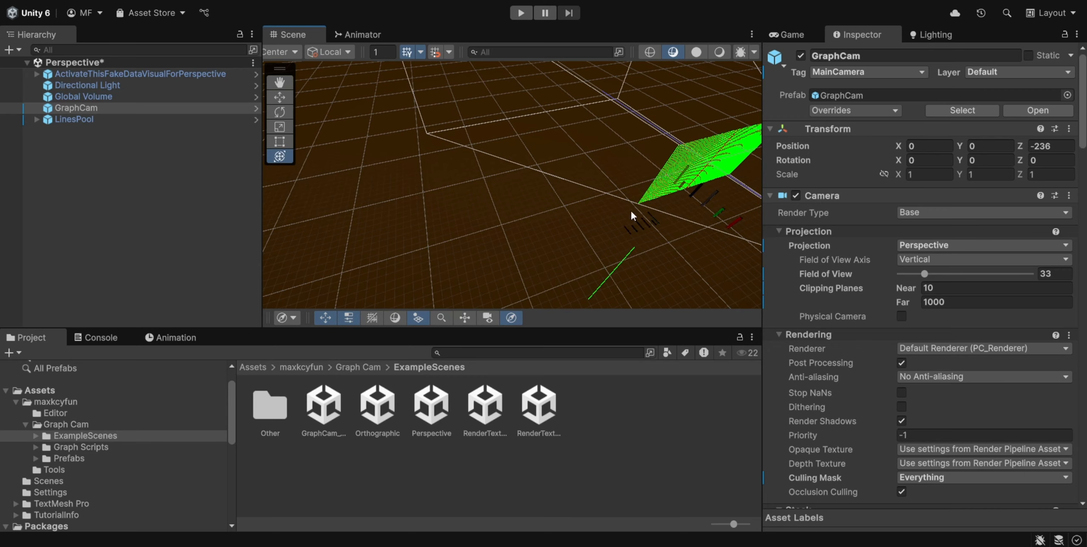
Step: Set the Z Value in GraphCam's Graph Ctlr script to 169 and inspect the shifted graph plane
{"action": "scroll", "coordinate": [908, 300], "scroll_direction": "down", "scroll_amount": 15}
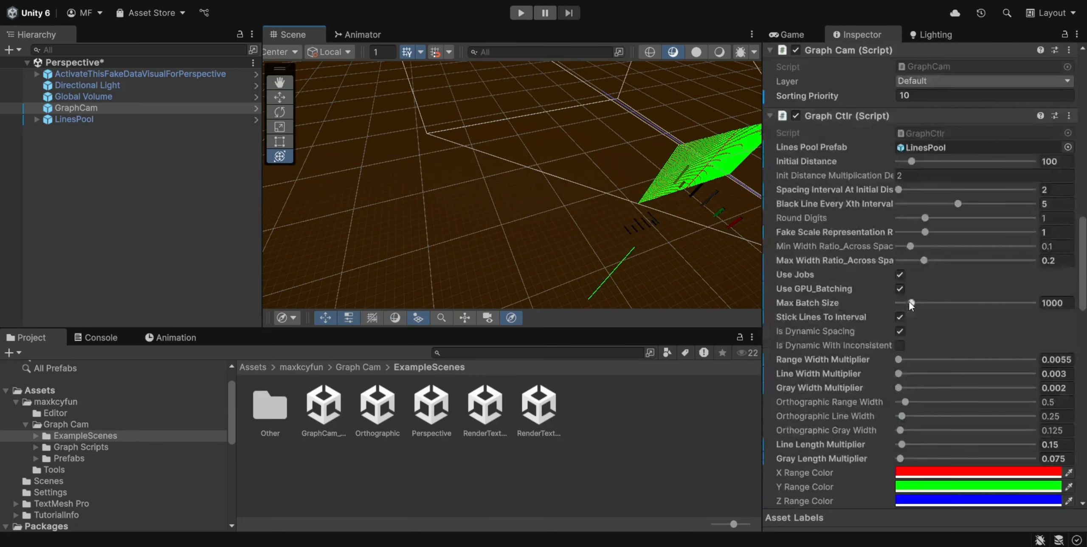
{"action": "scroll", "coordinate": [908, 319], "scroll_direction": "down", "scroll_amount": 5}
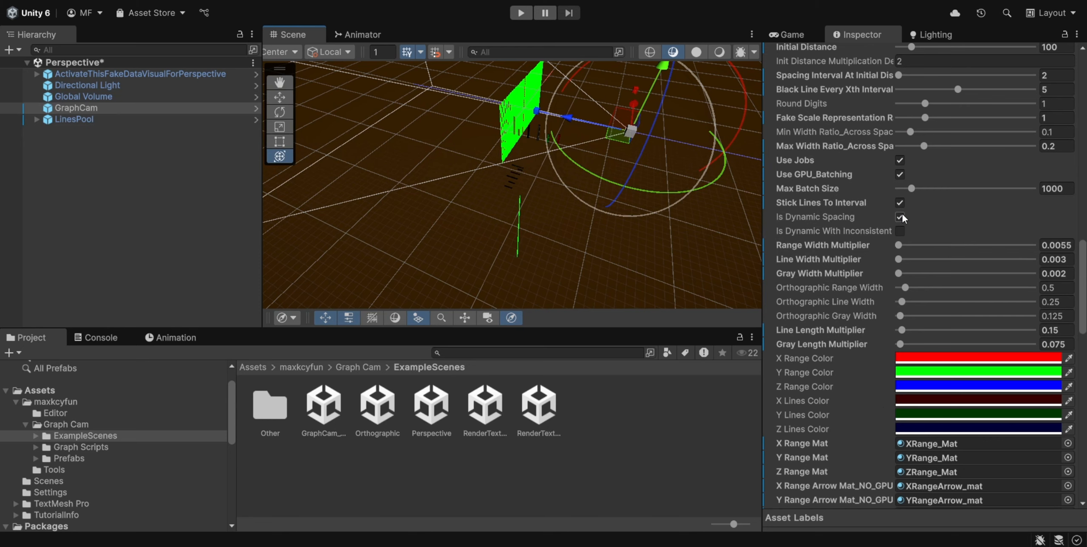
{"action": "scroll", "coordinate": [868, 258], "scroll_direction": "down", "scroll_amount": 15}
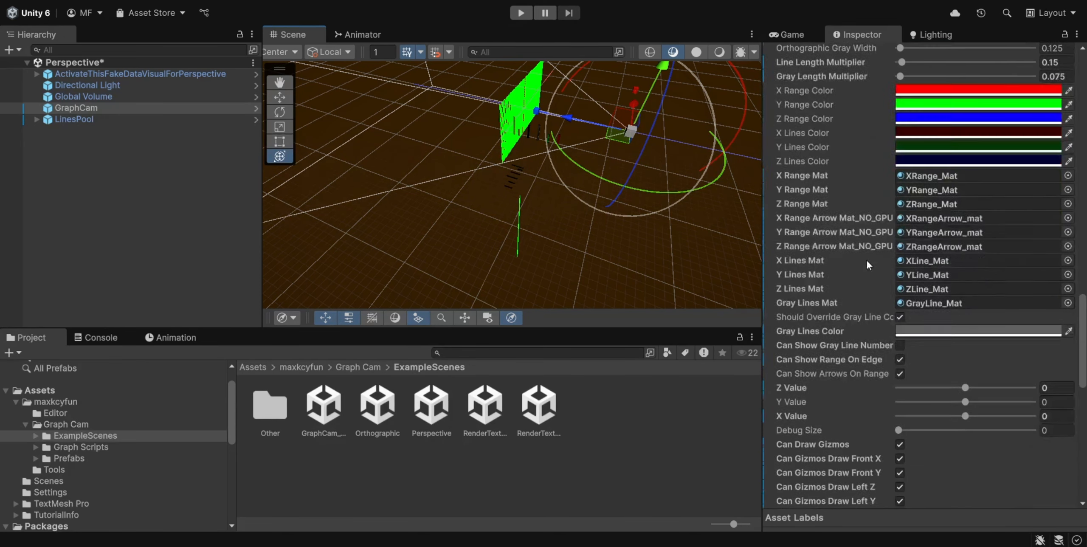
{"action": "left_click_drag", "start_coordinate": [970, 277], "coordinate": [968, 277]}
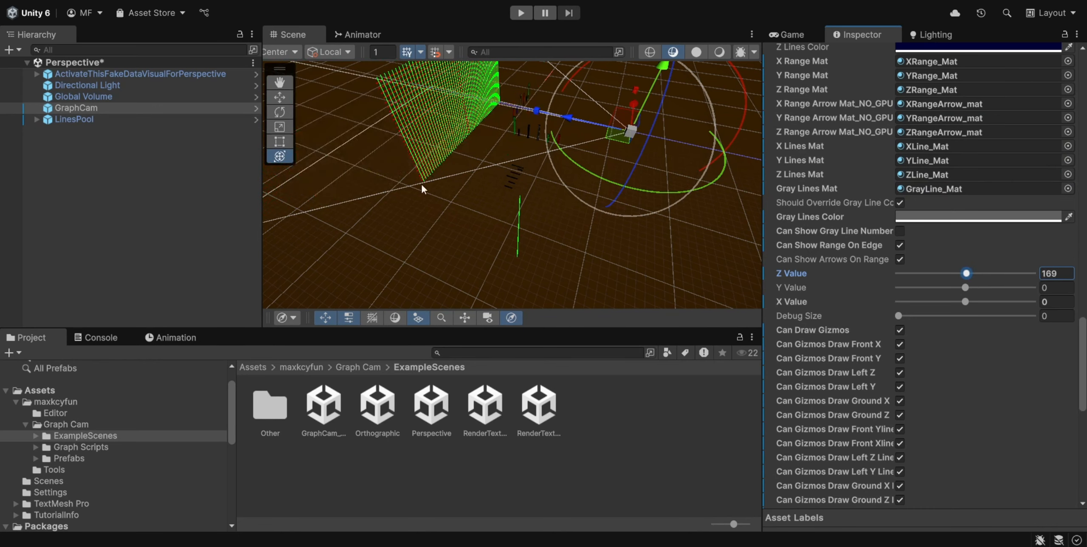
{"action": "left_click_drag", "start_coordinate": [422, 187], "coordinate": [538, 207], "text": "alt"}
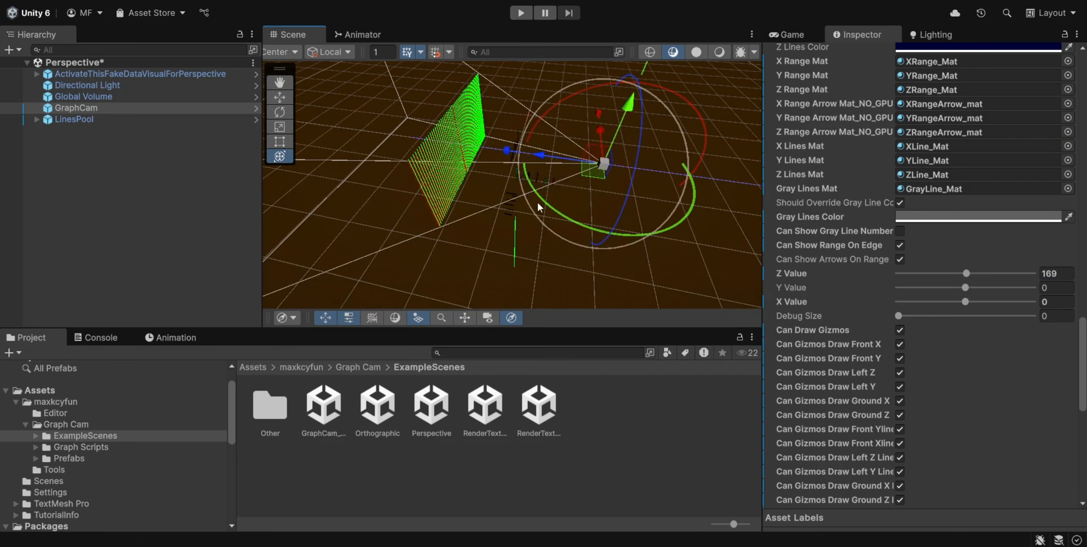
{"action": "left_click_drag", "start_coordinate": [968, 273], "coordinate": [967, 277]}
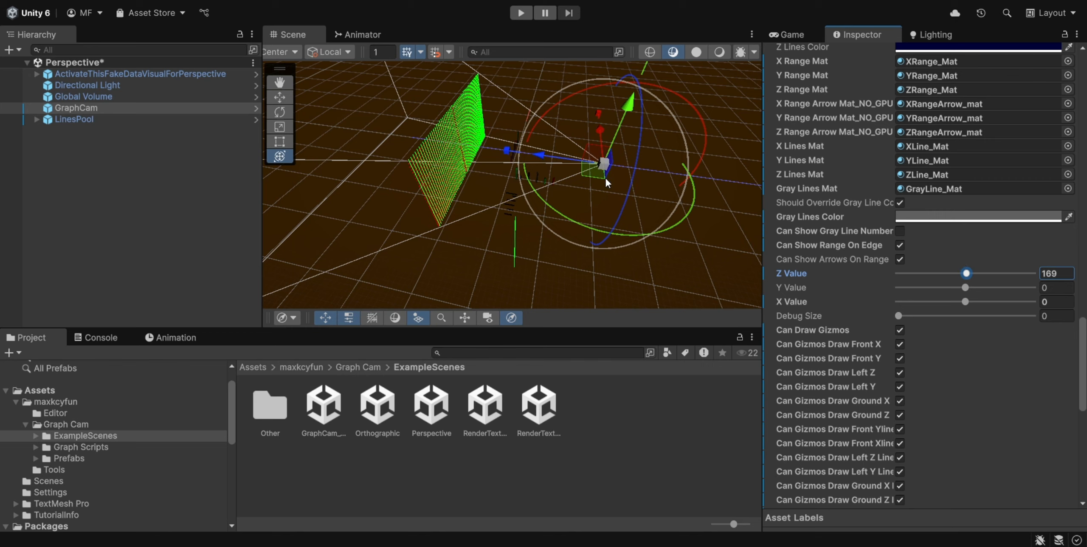
{"action": "scroll", "coordinate": [543, 155], "scroll_direction": "up", "scroll_amount": 5}
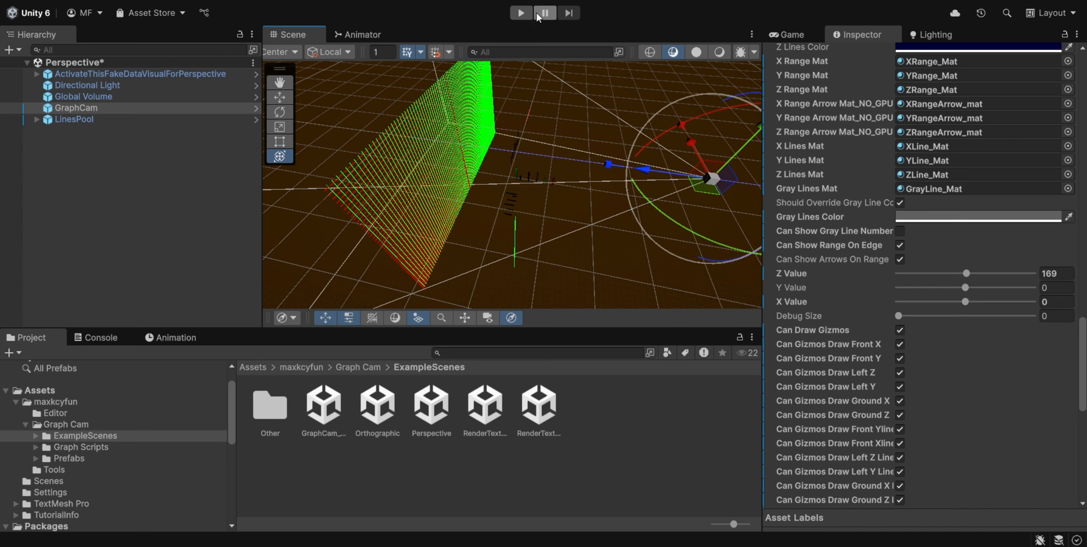
Step: Run the scene with a wider Game view and move GraphCam forward along its Z axis to test the graph scale
{"action": "left_click", "coordinate": [520, 13]}
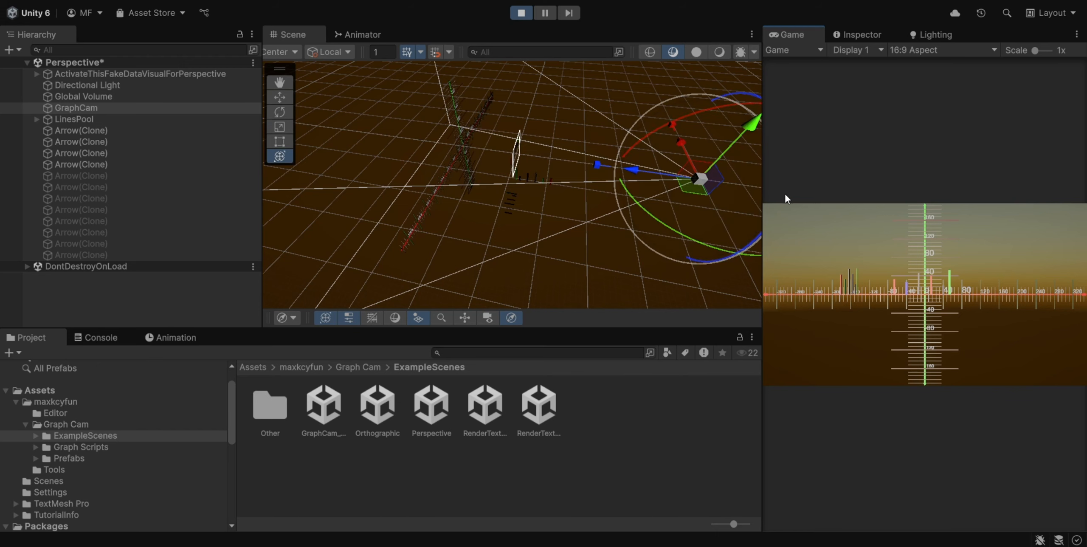
{"action": "left_click_drag", "start_coordinate": [764, 189], "coordinate": [691, 188]}
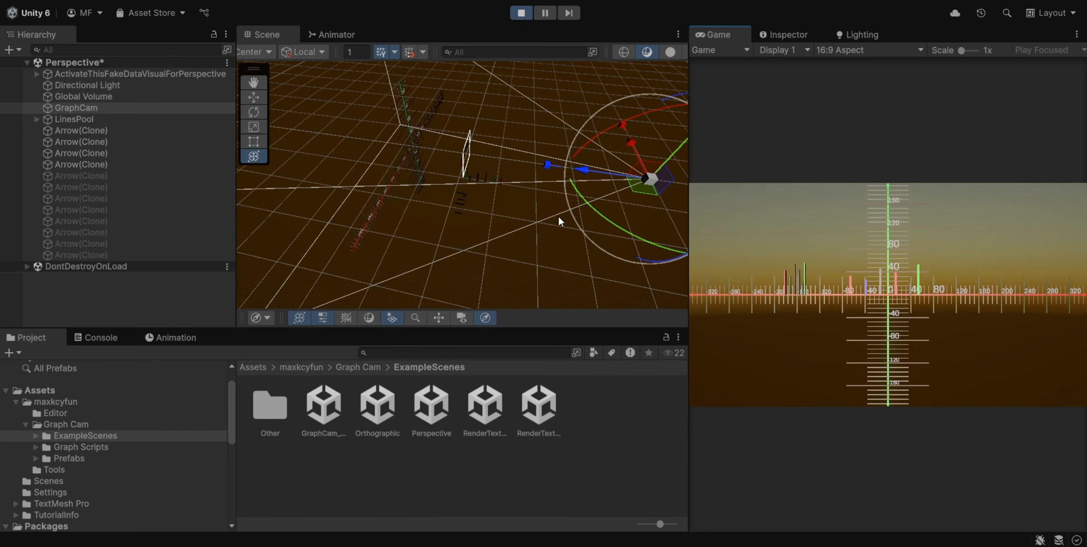
{"action": "right_click_drag", "start_coordinate": [558, 214], "coordinate": [607, 216]}
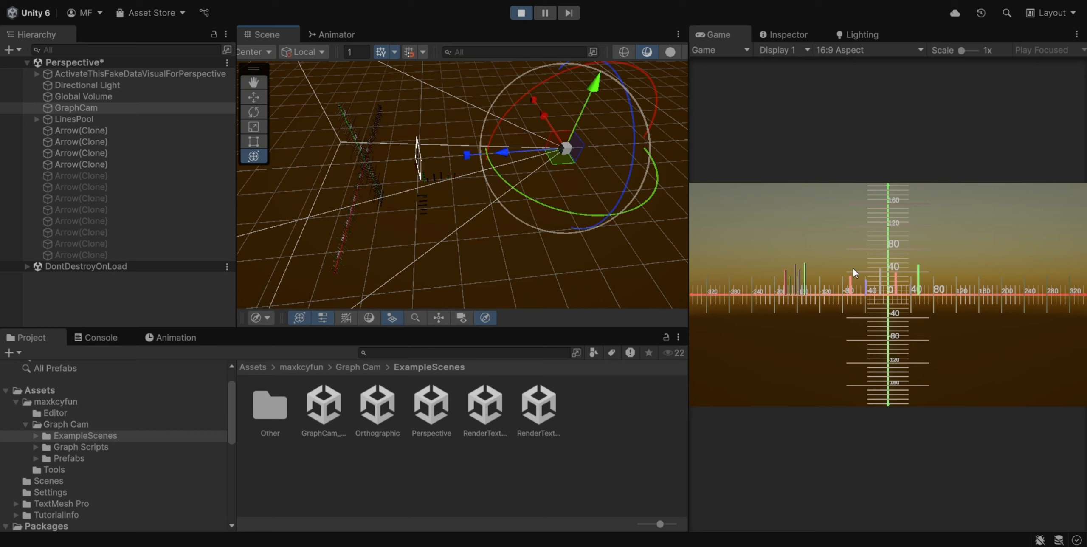
{"action": "left_click_drag", "start_coordinate": [499, 155], "coordinate": [427, 156]}
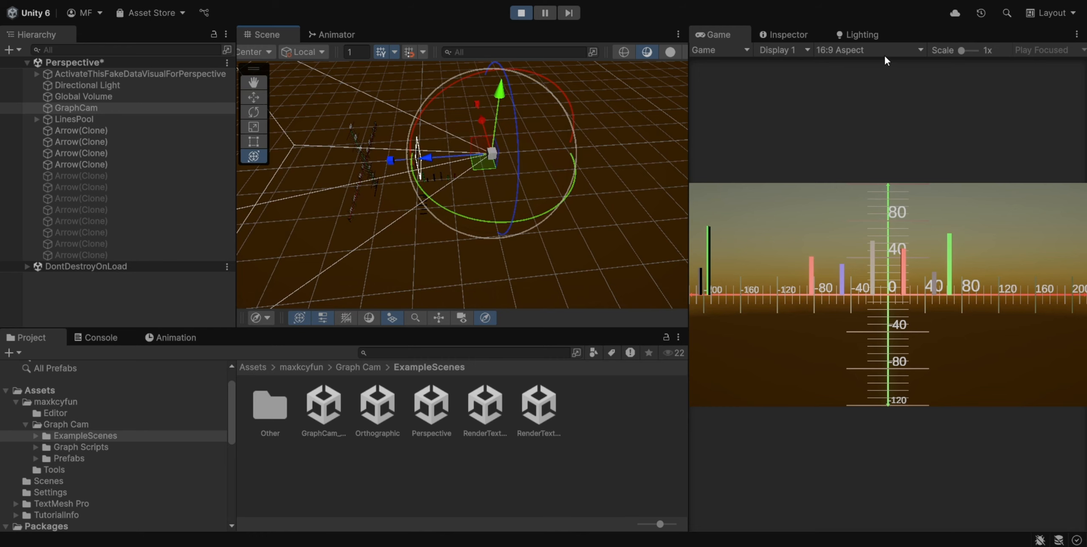
Step: Set the Z Value in GraphCam's Graph Ctlr script to 0 and update the graph
{"action": "left_click", "coordinate": [789, 34]}
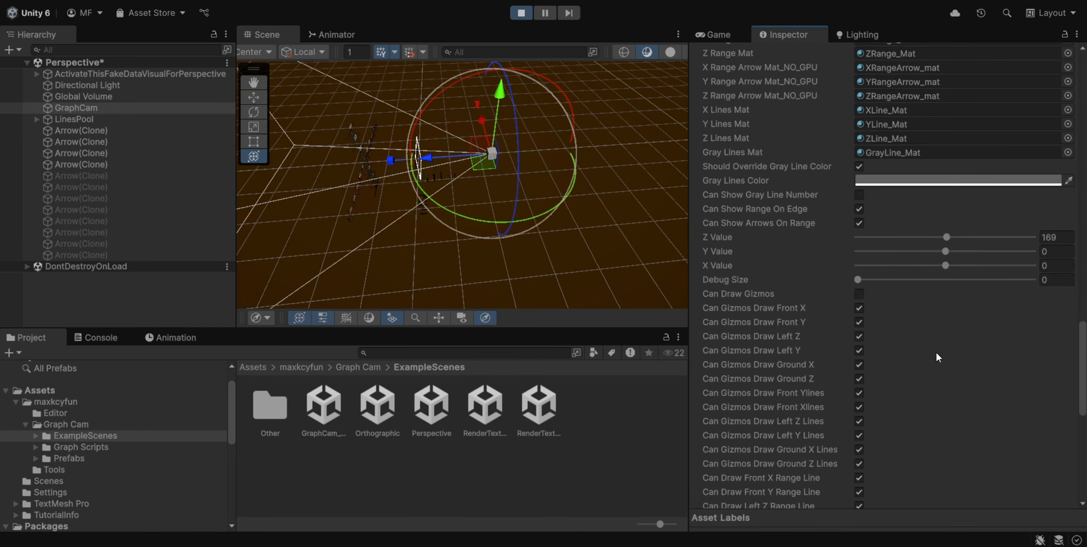
{"action": "left_click", "coordinate": [1063, 238]}
{"action": "type", "text": "0"}
{"action": "scroll", "coordinate": [874, 314], "scroll_direction": "down", "scroll_amount": 10}
{"action": "left_click", "coordinate": [931, 280]}
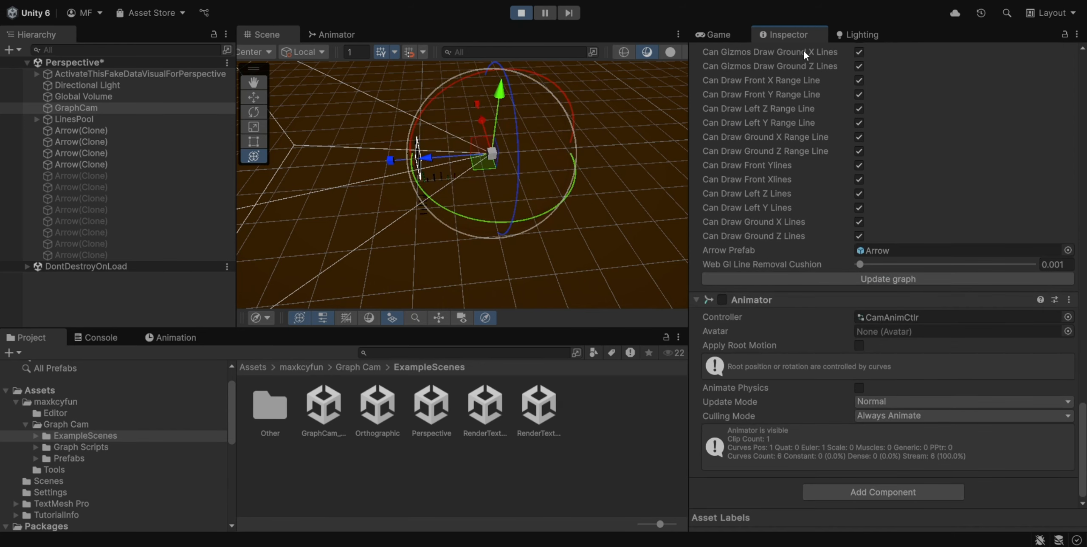
Step: Move GraphCam back and forth along its Z axis to test how Is Dynamic Spacing affects the graph intervals
{"action": "left_click", "coordinate": [718, 35]}
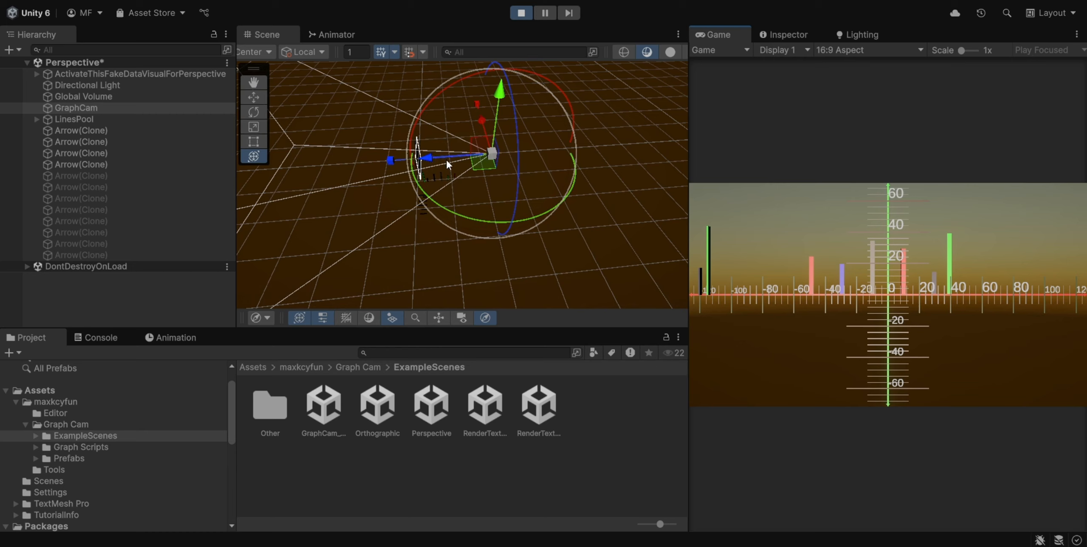
{"action": "left_click_drag", "start_coordinate": [445, 157], "coordinate": [466, 186]}
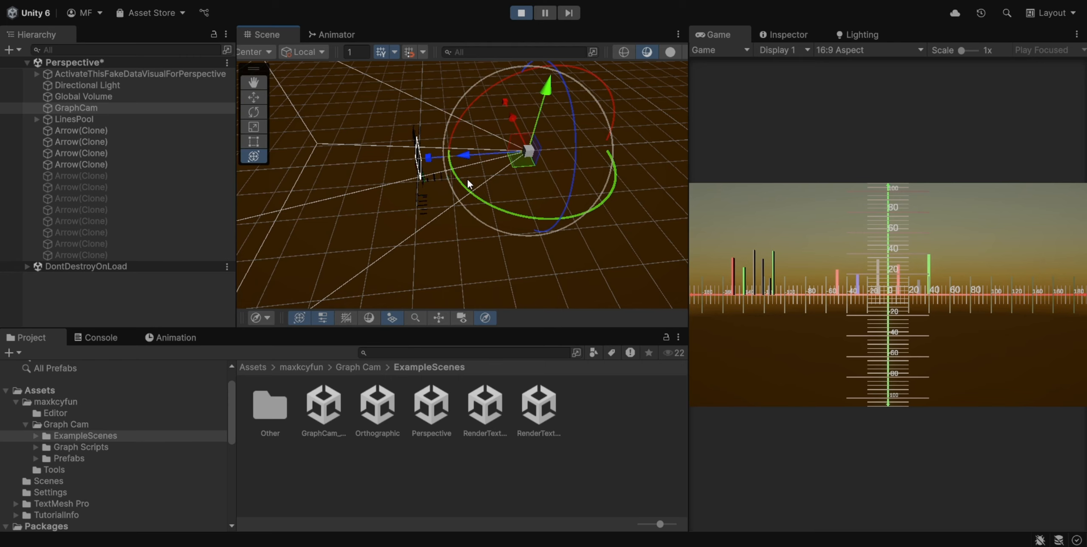
{"action": "left_click", "coordinate": [781, 34]}
{"action": "scroll", "coordinate": [826, 235], "scroll_direction": "up", "scroll_amount": 15}
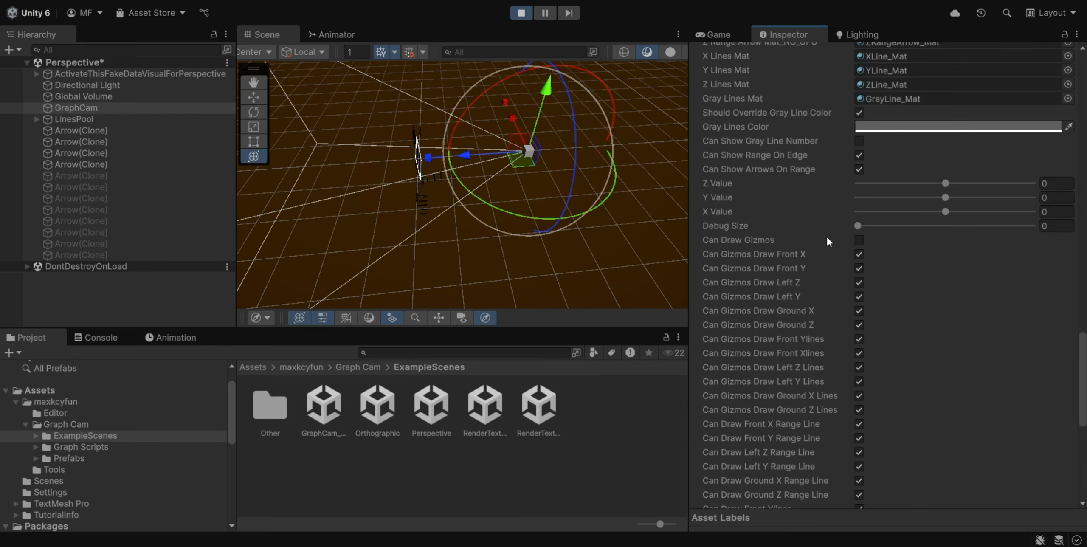
{"action": "scroll", "coordinate": [845, 300], "scroll_direction": "up", "scroll_amount": 12}
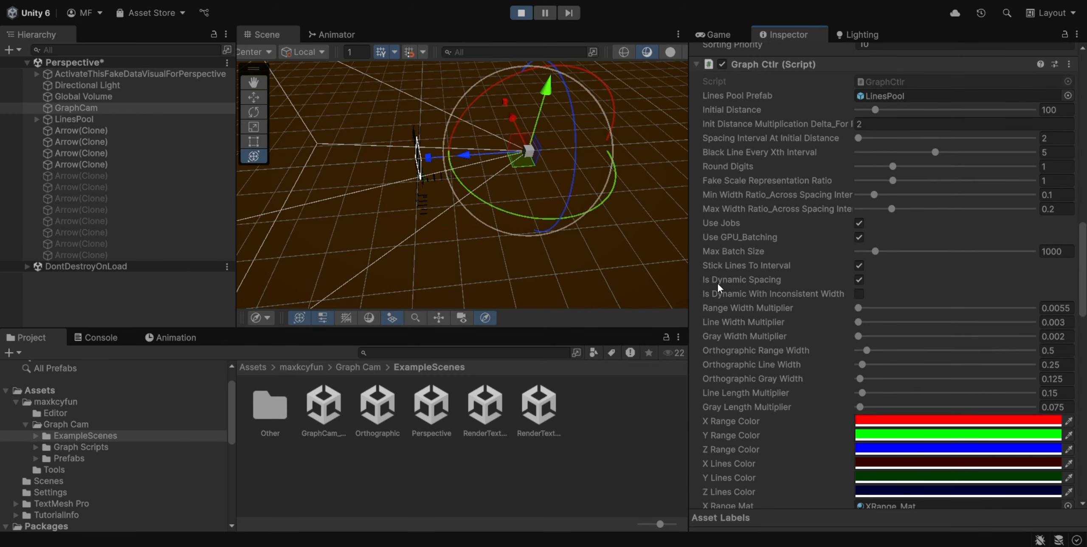
{"action": "left_click", "coordinate": [720, 30]}
{"action": "left_click_drag", "start_coordinate": [463, 156], "coordinate": [425, 164]}
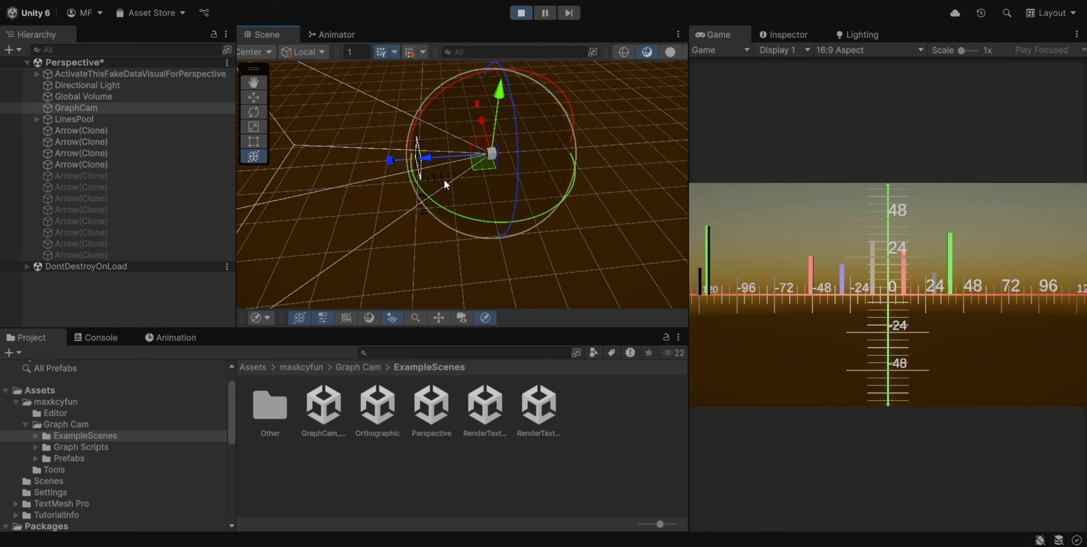
{"action": "left_click_drag", "start_coordinate": [427, 156], "coordinate": [446, 172]}
Step: Enable Is Dynamic With Inconsistent Width in GraphCam's Graph Ctlr script while the scene is running
{"action": "left_click", "coordinate": [784, 33]}
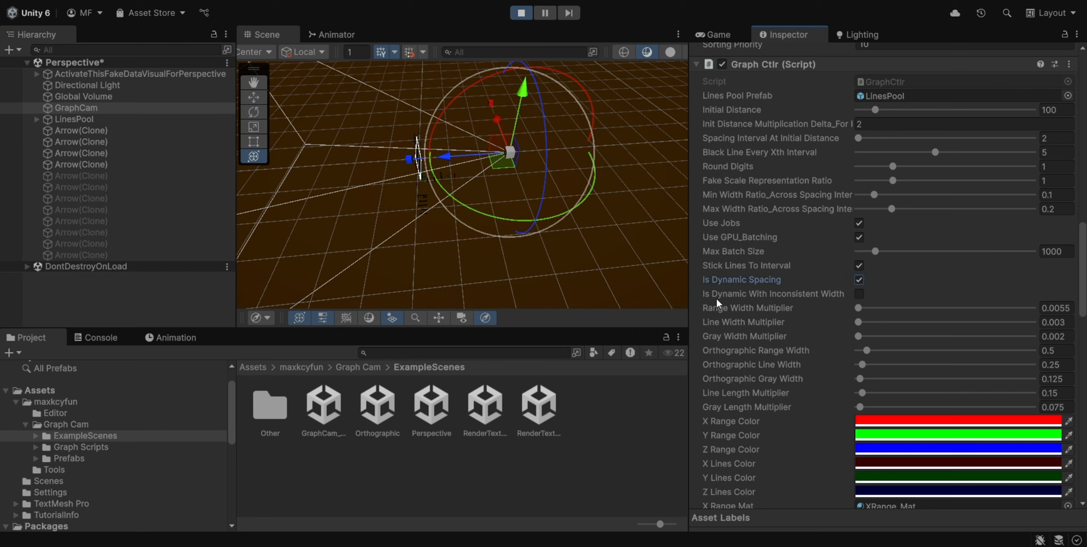
{"action": "left_click", "coordinate": [857, 294]}
{"action": "scroll", "coordinate": [736, 366], "scroll_direction": "down", "scroll_amount": 10}
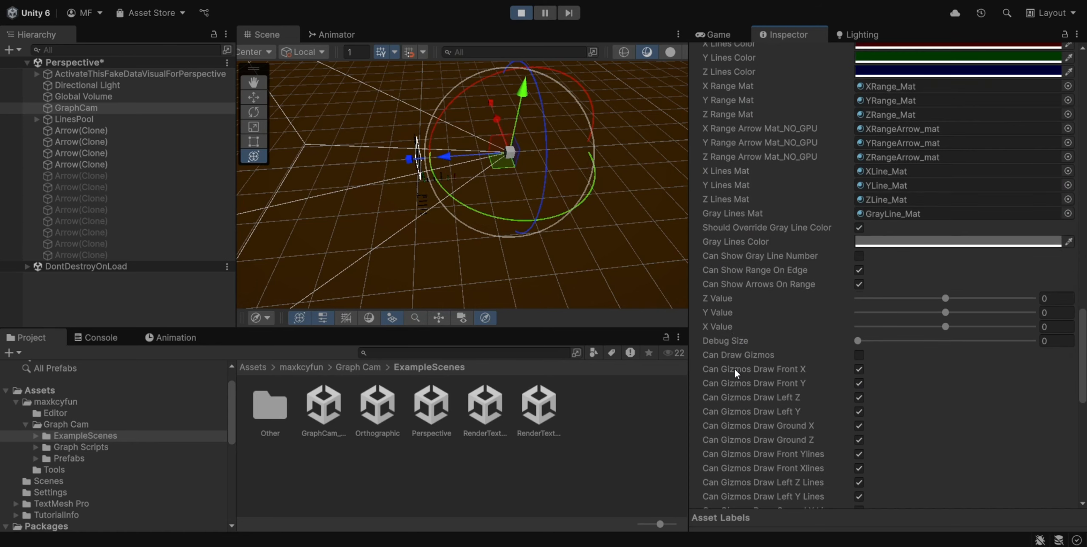
{"action": "scroll", "coordinate": [733, 367], "scroll_direction": "up", "scroll_amount": 12}
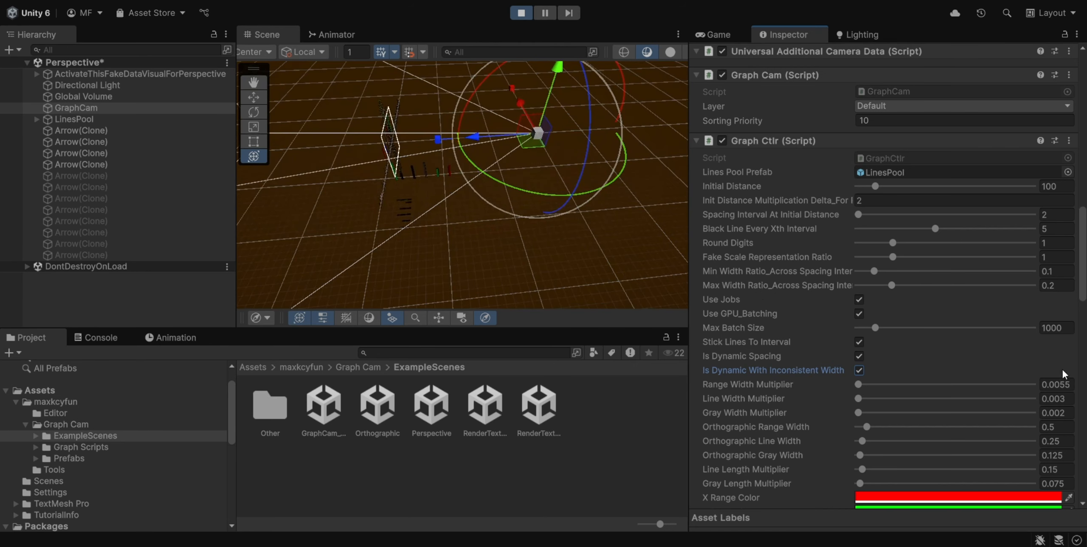
{"action": "scroll", "coordinate": [1031, 294], "scroll_direction": "up", "scroll_amount": 1}
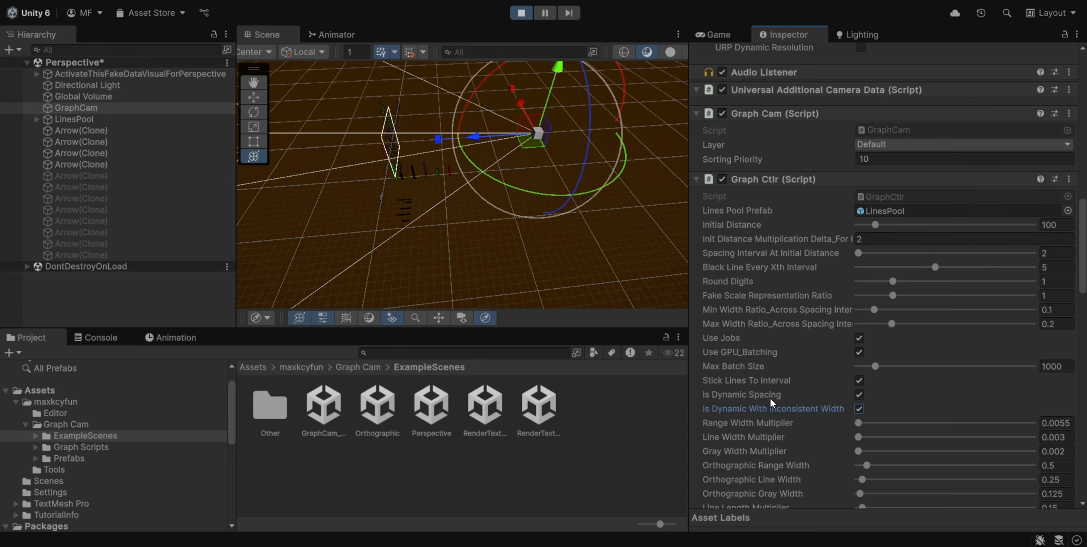
{"action": "scroll", "coordinate": [781, 430], "scroll_direction": "down", "scroll_amount": 2}
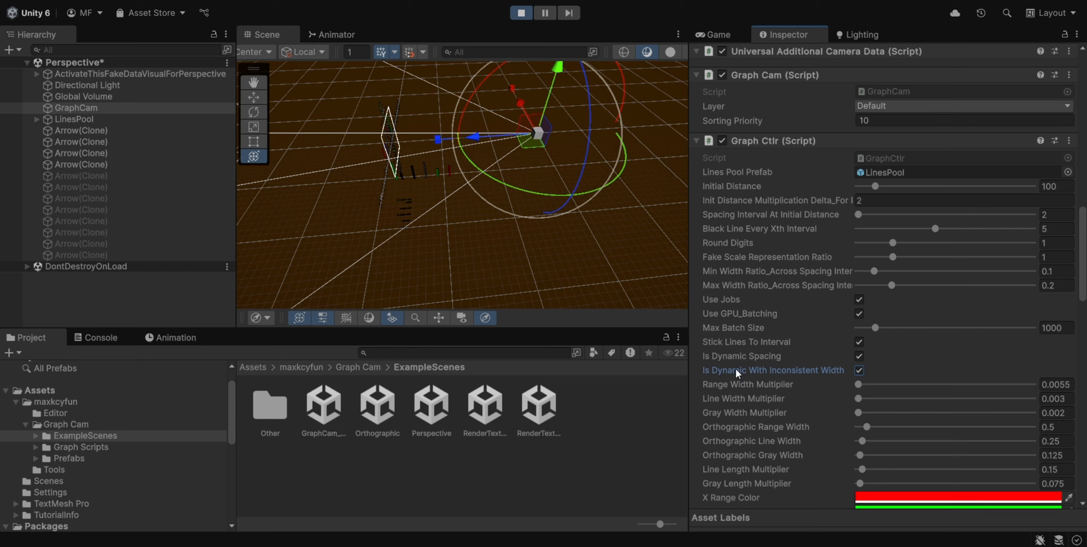
{"action": "left_click", "coordinate": [858, 368]}
Step: Examine the Graph Ctlr script's width and length multipliers alongside its dynamic spacing, color and material settings
{"action": "scroll", "coordinate": [752, 356], "scroll_direction": "down", "scroll_amount": 10}
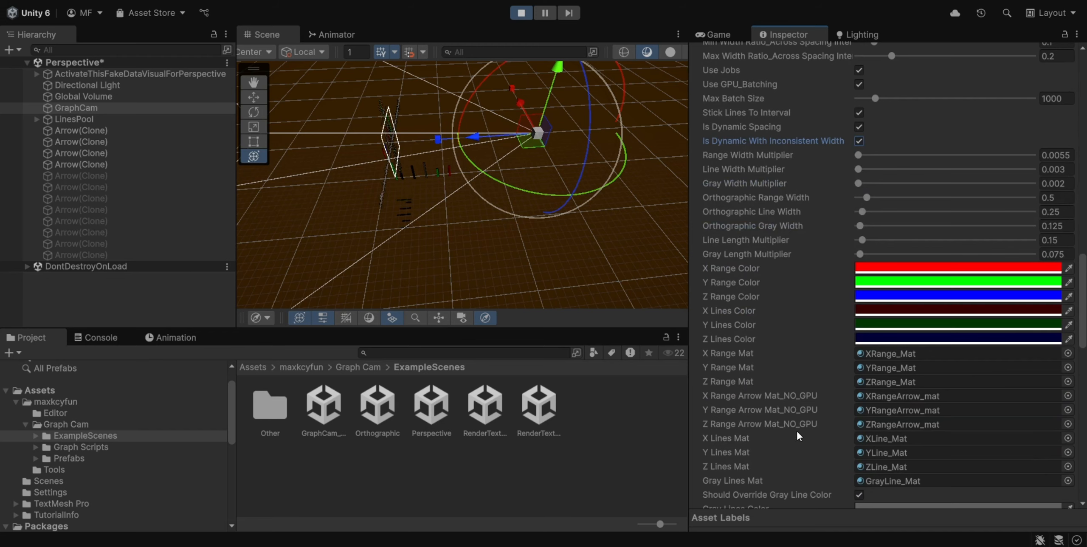
{"action": "scroll", "coordinate": [773, 194], "scroll_direction": "up", "scroll_amount": 2}
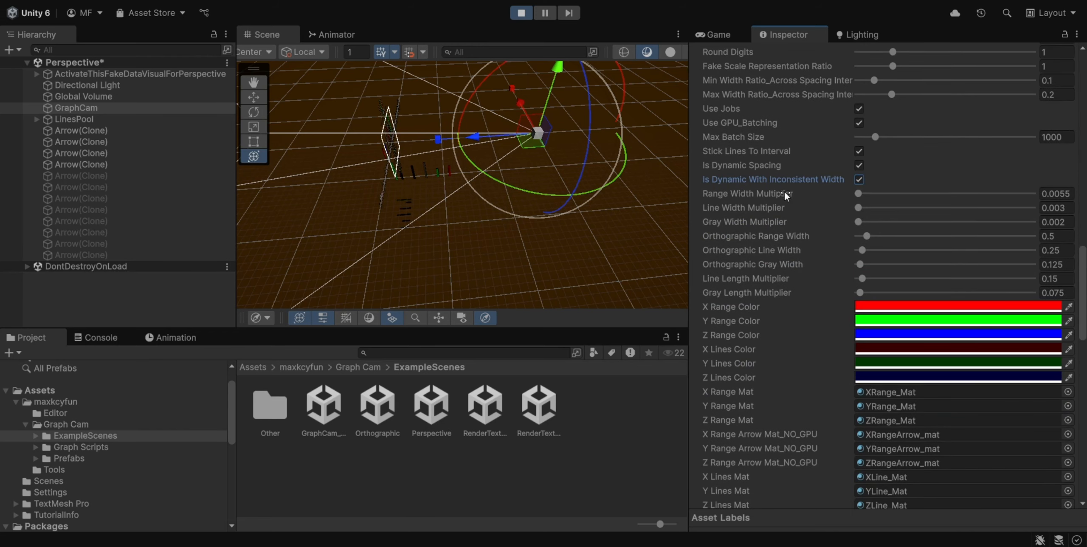
{"action": "scroll", "coordinate": [743, 222], "scroll_direction": "down", "scroll_amount": 4}
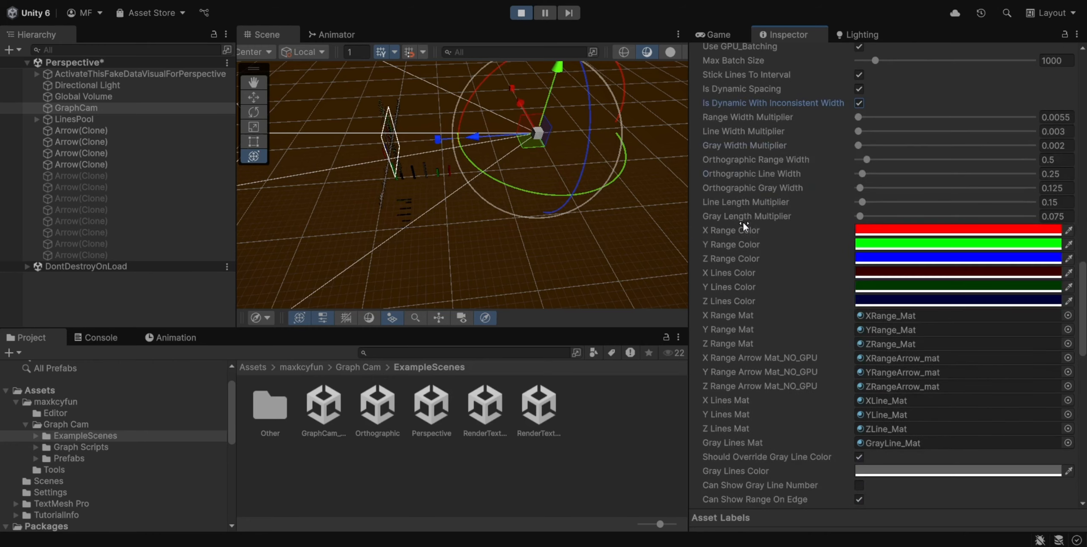
{"action": "scroll", "coordinate": [746, 227], "scroll_direction": "up", "scroll_amount": 4}
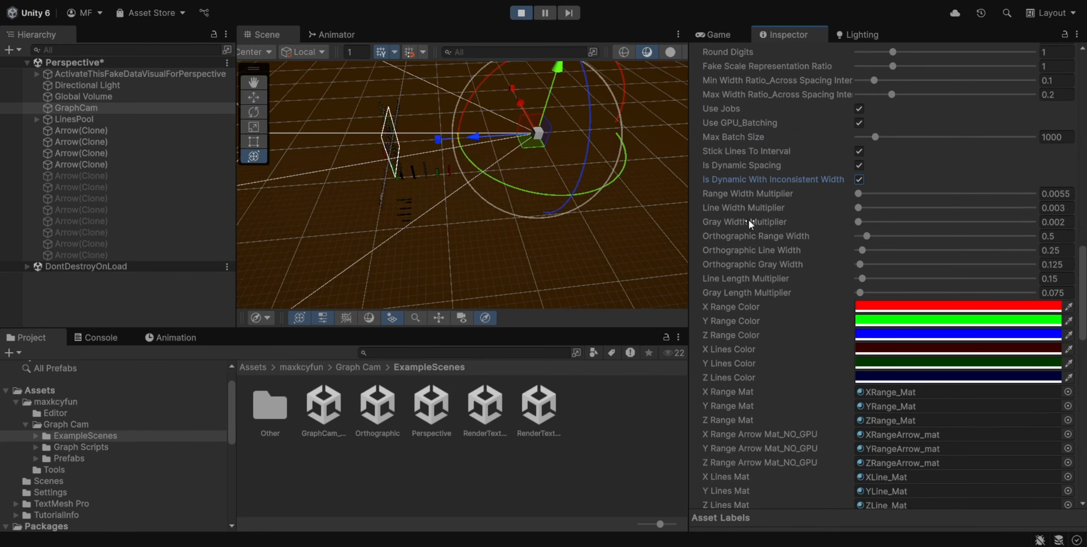
{"action": "scroll", "coordinate": [752, 221], "scroll_direction": "down", "scroll_amount": 6}
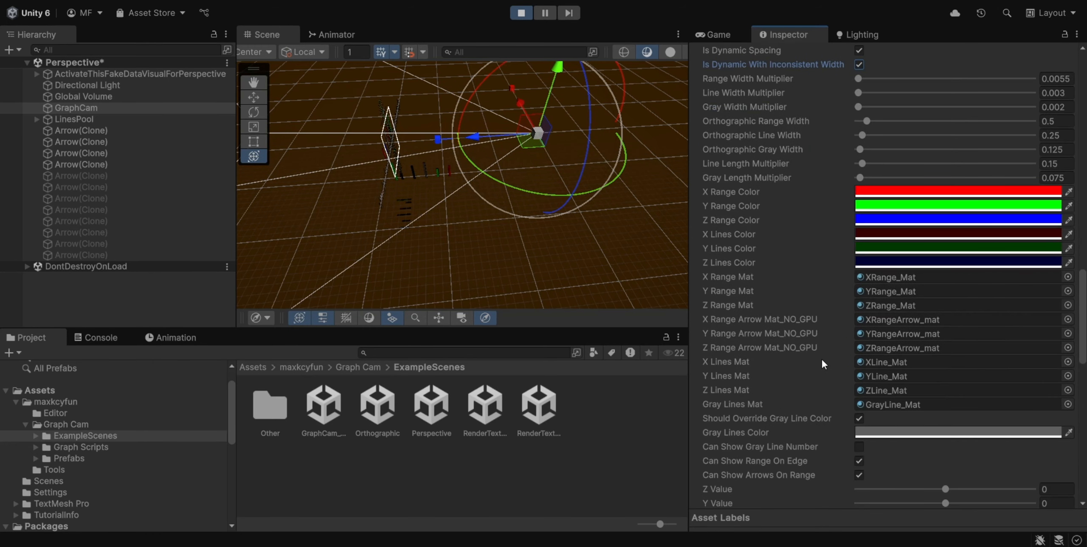
{"action": "scroll", "coordinate": [750, 161], "scroll_direction": "up", "scroll_amount": 4}
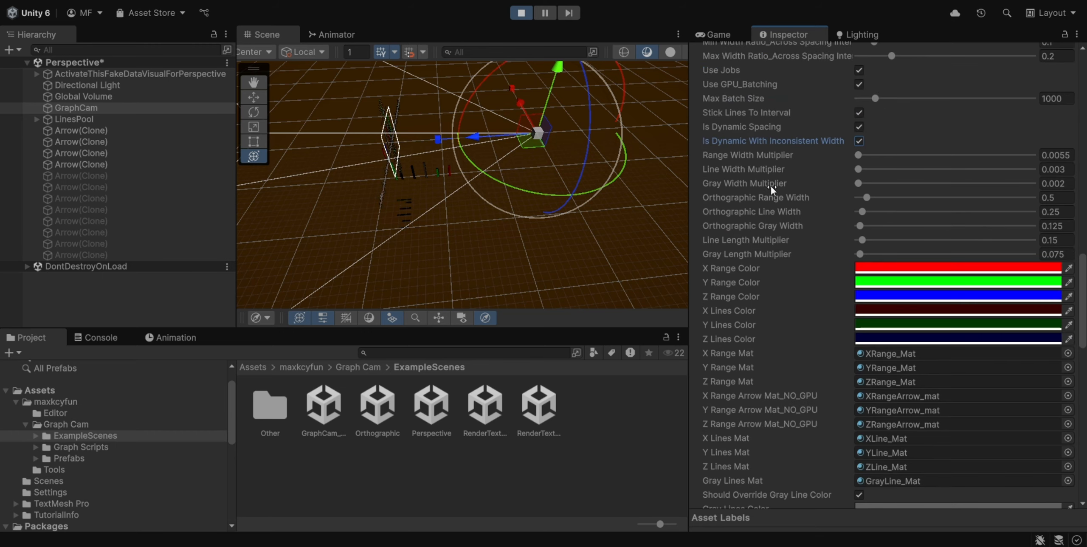
{"action": "scroll", "coordinate": [753, 274], "scroll_direction": "down", "scroll_amount": 20}
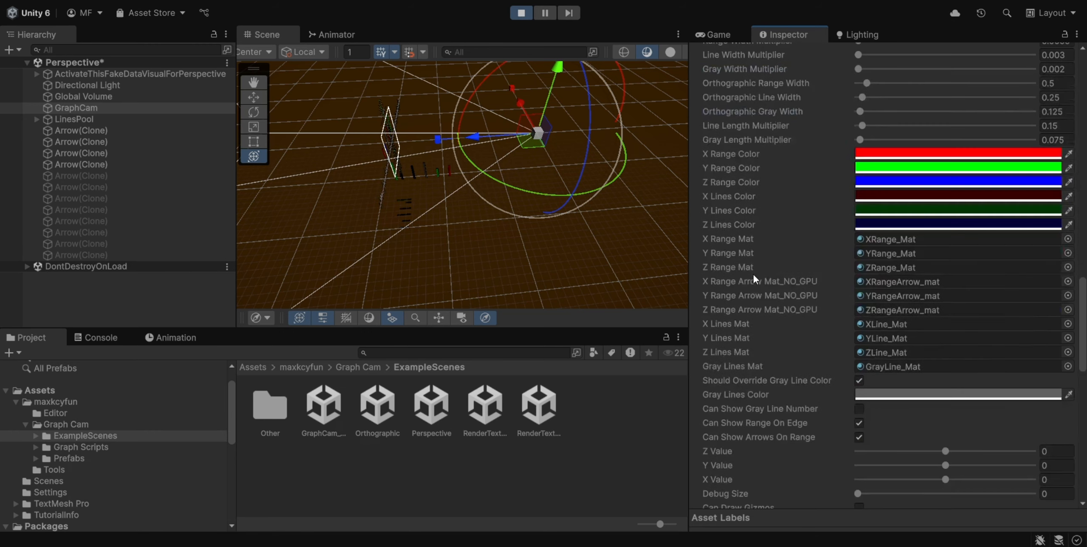
{"action": "scroll", "coordinate": [748, 273], "scroll_direction": "up", "scroll_amount": 20}
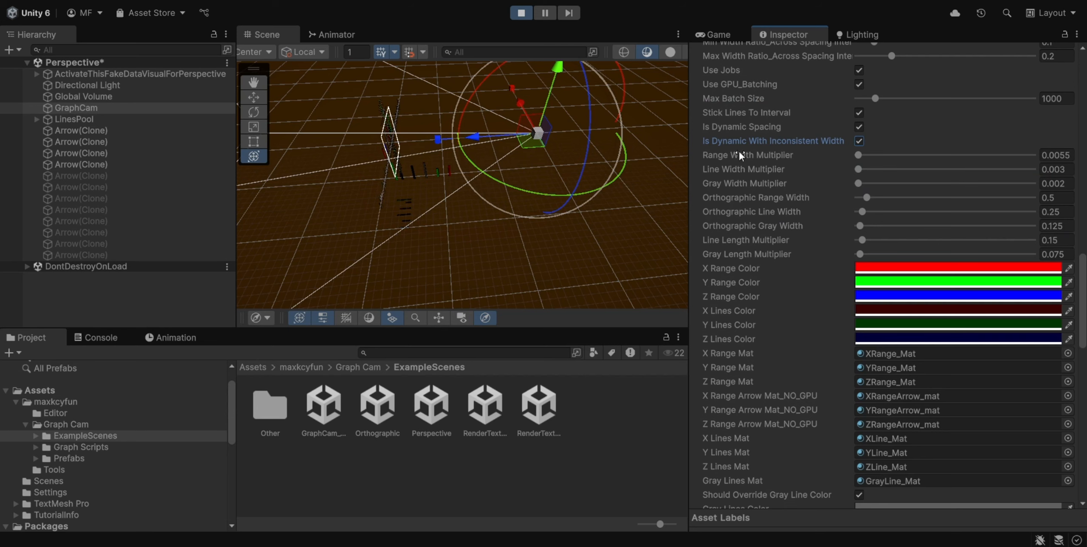
{"action": "scroll", "coordinate": [743, 169], "scroll_direction": "up", "scroll_amount": 2}
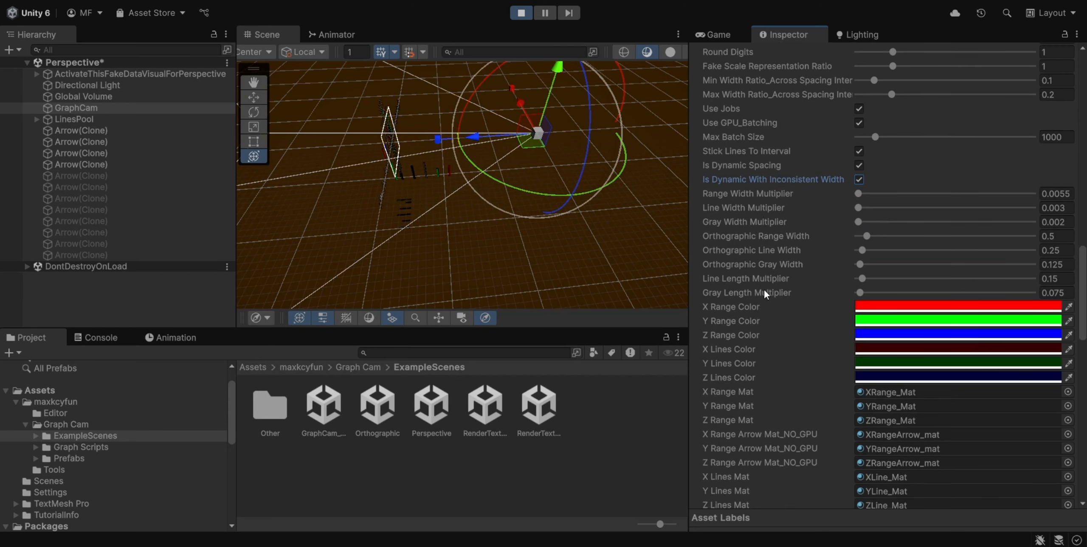
{"action": "scroll", "coordinate": [748, 180], "scroll_direction": "up", "scroll_amount": 2}
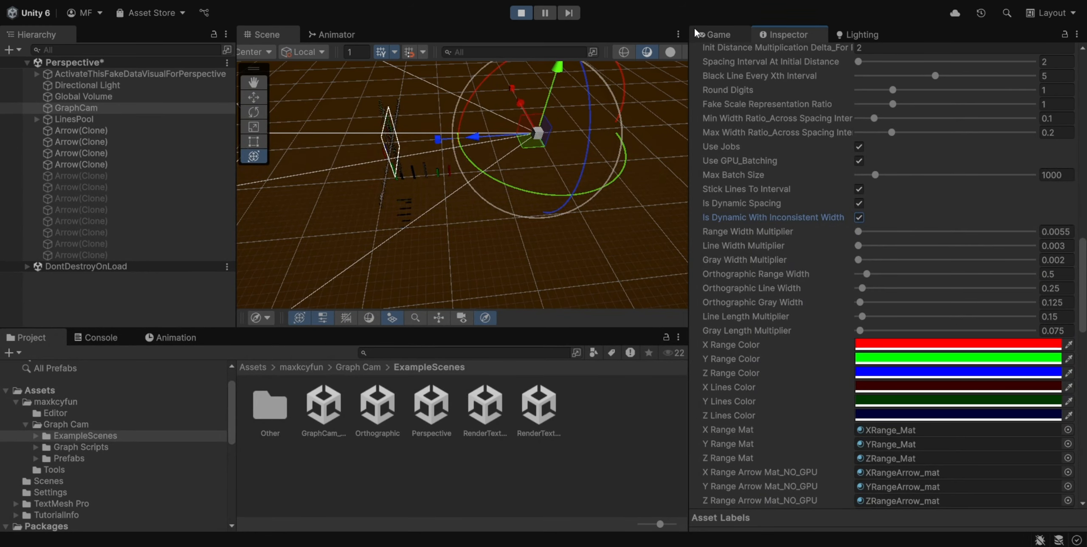
Step: Move GraphCam along its Z axis toward the graph to test the inconsistent-width lines in the Game view
{"action": "left_click", "coordinate": [715, 33]}
{"action": "left_click_drag", "start_coordinate": [560, 168], "coordinate": [436, 131], "text": "alt"}
{"action": "left_click_drag", "start_coordinate": [407, 133], "coordinate": [467, 143]}
{"action": "left_click", "coordinate": [803, 33]}
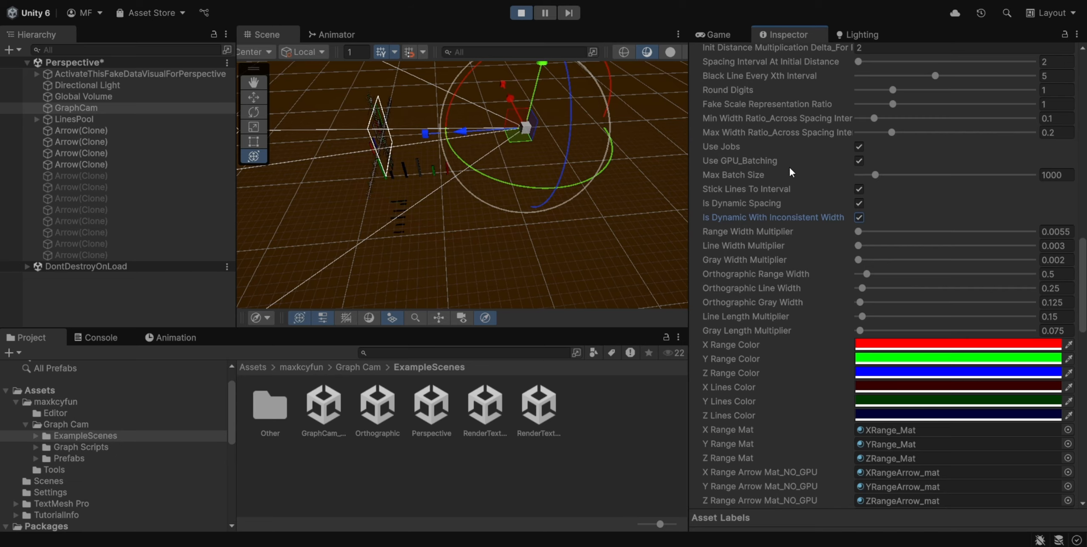
{"action": "left_click", "coordinate": [721, 35]}
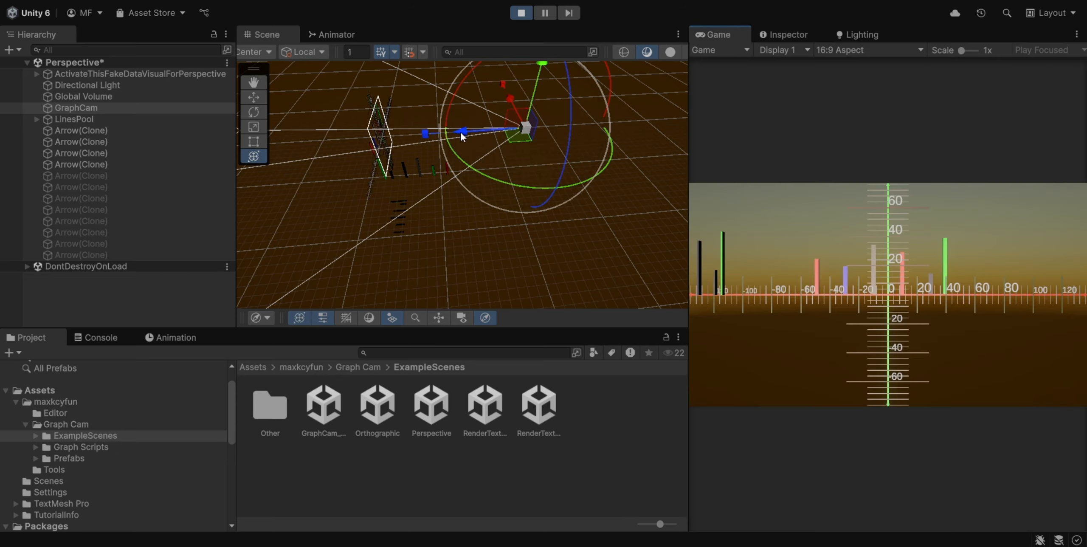
{"action": "left_click_drag", "start_coordinate": [461, 134], "coordinate": [387, 135]}
Step: Move GraphCam far back along its Z axis and compare the line widths and intervals in the Game view
{"action": "left_click", "coordinate": [804, 37]}
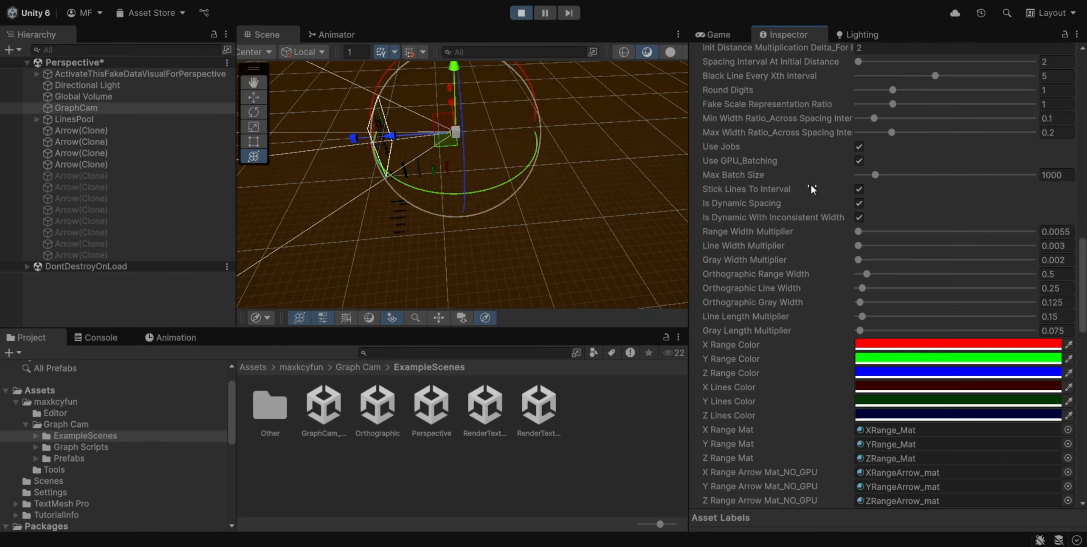
{"action": "left_click", "coordinate": [708, 32]}
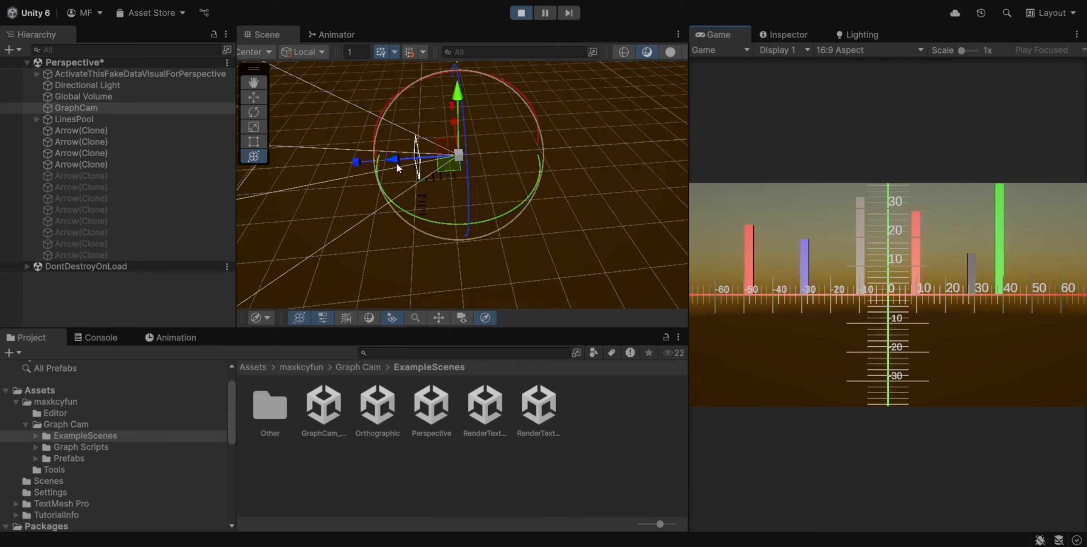
{"action": "left_click_drag", "start_coordinate": [397, 167], "coordinate": [471, 187]}
{"action": "left_click", "coordinate": [790, 34]}
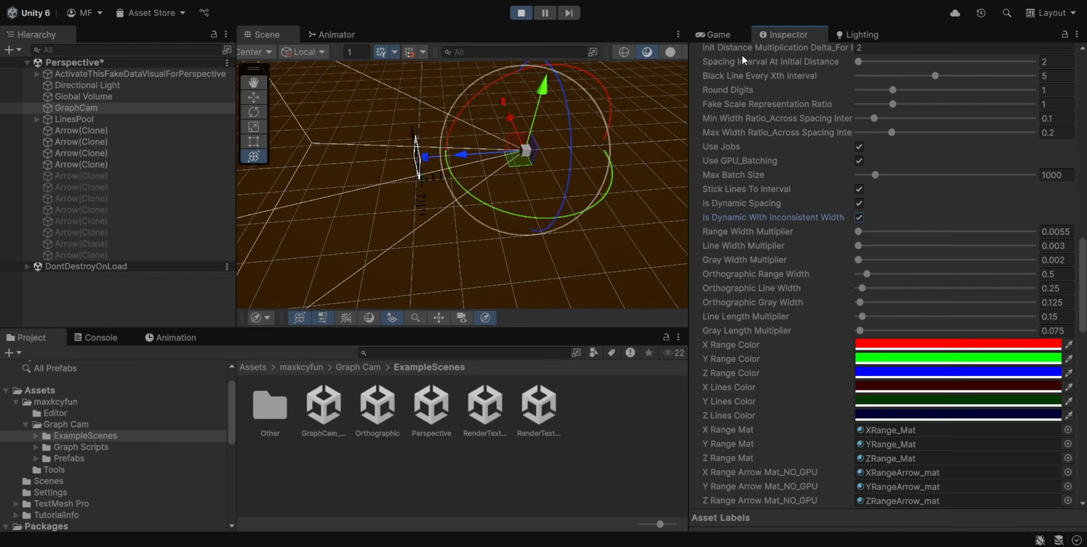
{"action": "left_click", "coordinate": [726, 35]}
{"action": "left_click_drag", "start_coordinate": [462, 152], "coordinate": [582, 161]}
Step: Stop play mode and enable Is Dynamic With Inconsistent Width in GraphCam's saved Graph Ctlr settings
{"action": "left_click", "coordinate": [521, 13]}
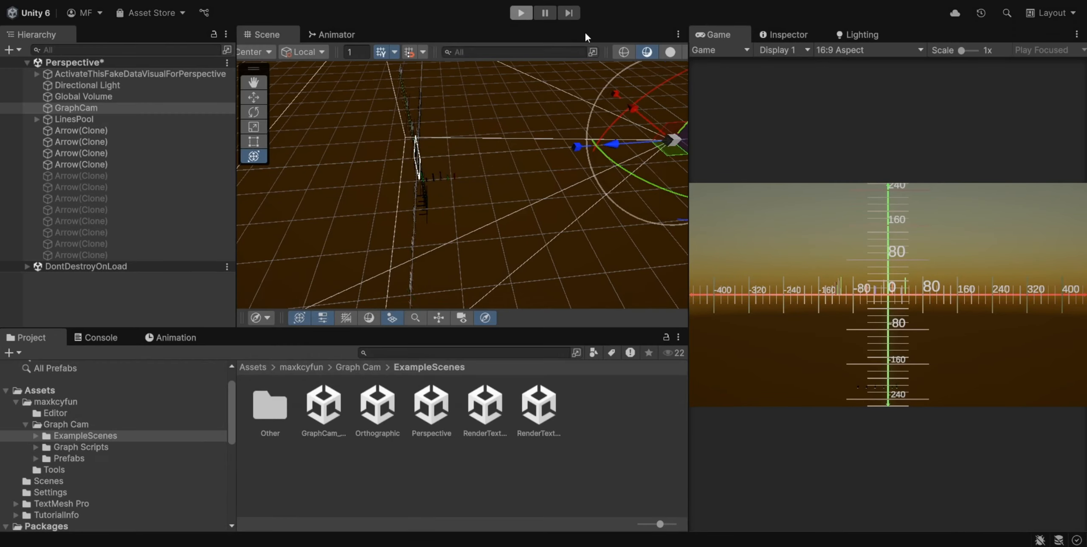
{"action": "left_click", "coordinate": [789, 35]}
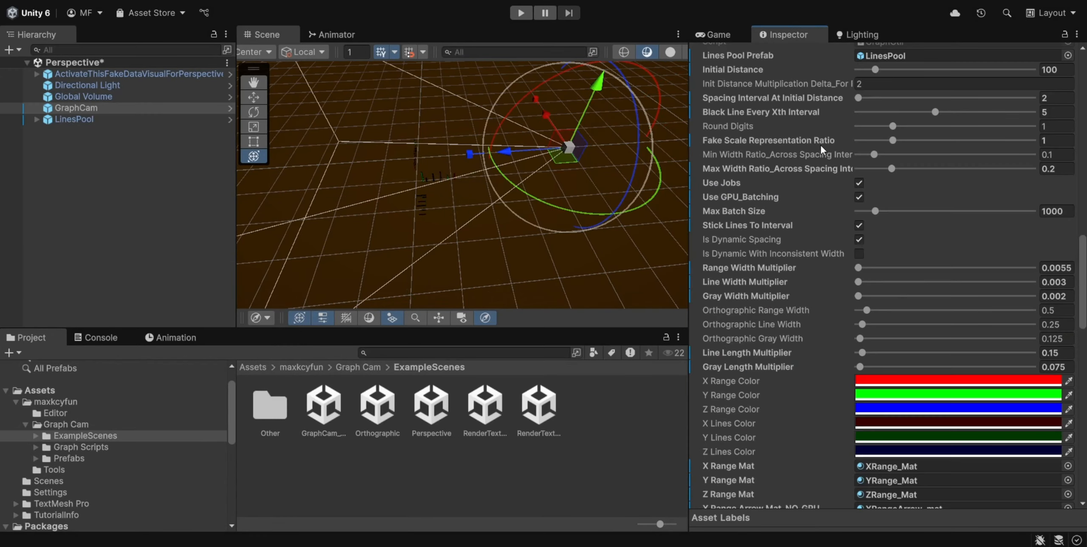
{"action": "left_click", "coordinate": [858, 253]}
Step: Run the scene again and move GraphCam forward along its Z axis to check the graph with inconsistent width enabled
{"action": "left_click", "coordinate": [520, 13]}
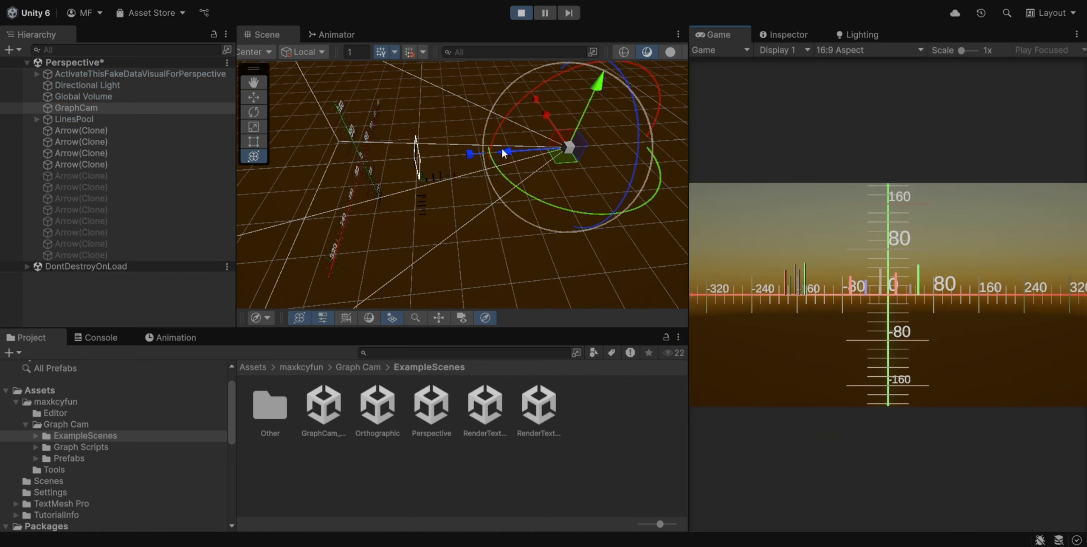
{"action": "left_click_drag", "start_coordinate": [508, 151], "coordinate": [393, 159]}
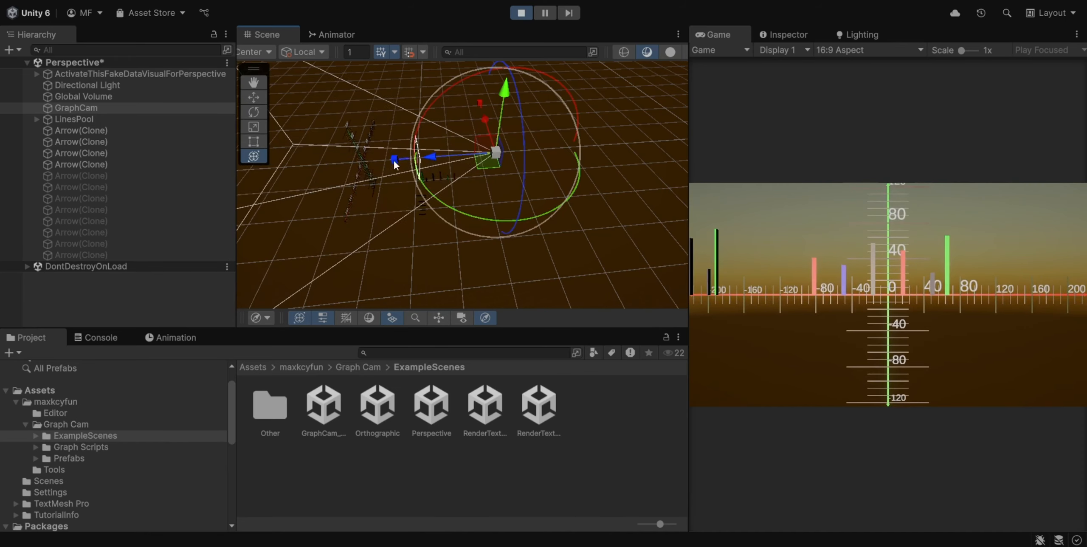
{"action": "left_click", "coordinate": [100, 75]}
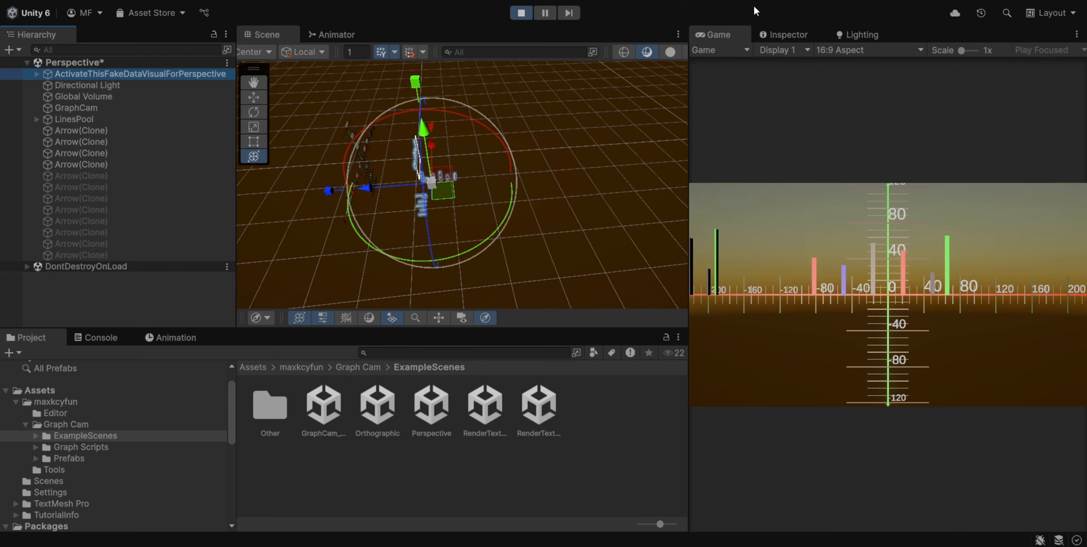
{"action": "left_click", "coordinate": [782, 33]}
{"action": "left_click", "coordinate": [717, 36]}
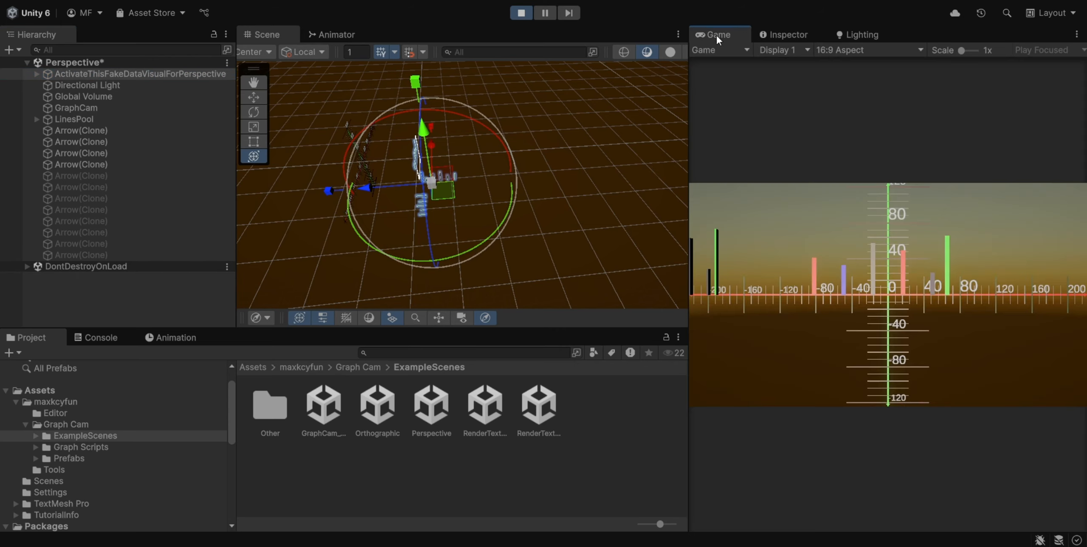
Step: Set GraphCam's Z Value to 0 in its Graph Ctlr settings and move GraphCam along its Z axis while watching the Game view
{"action": "left_click", "coordinate": [86, 107]}
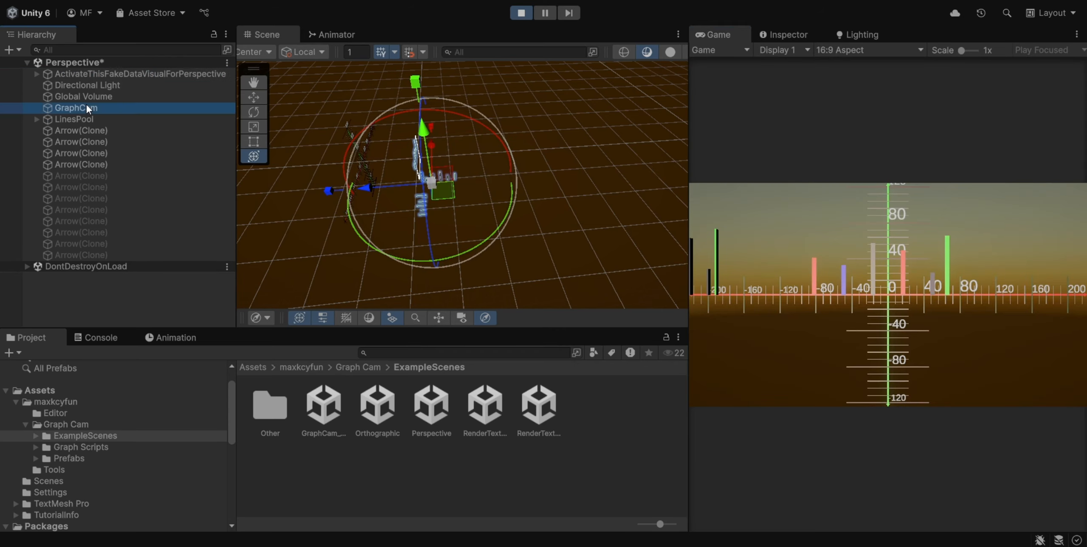
{"action": "double_click", "coordinate": [86, 108]}
{"action": "left_click", "coordinate": [783, 35]}
{"action": "scroll", "coordinate": [895, 327], "scroll_direction": "down", "scroll_amount": 15}
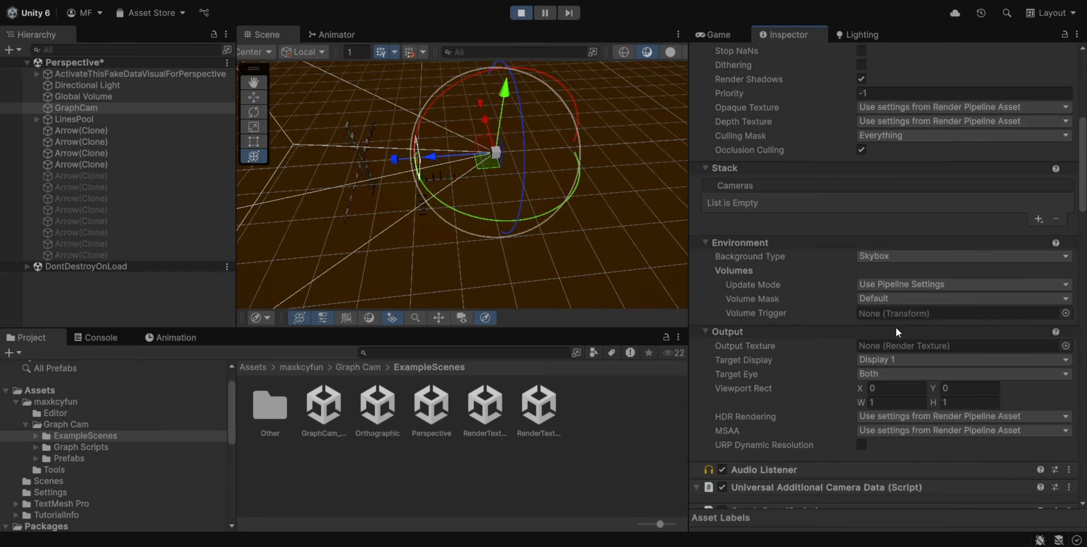
{"action": "scroll", "coordinate": [911, 337], "scroll_direction": "down", "scroll_amount": 15}
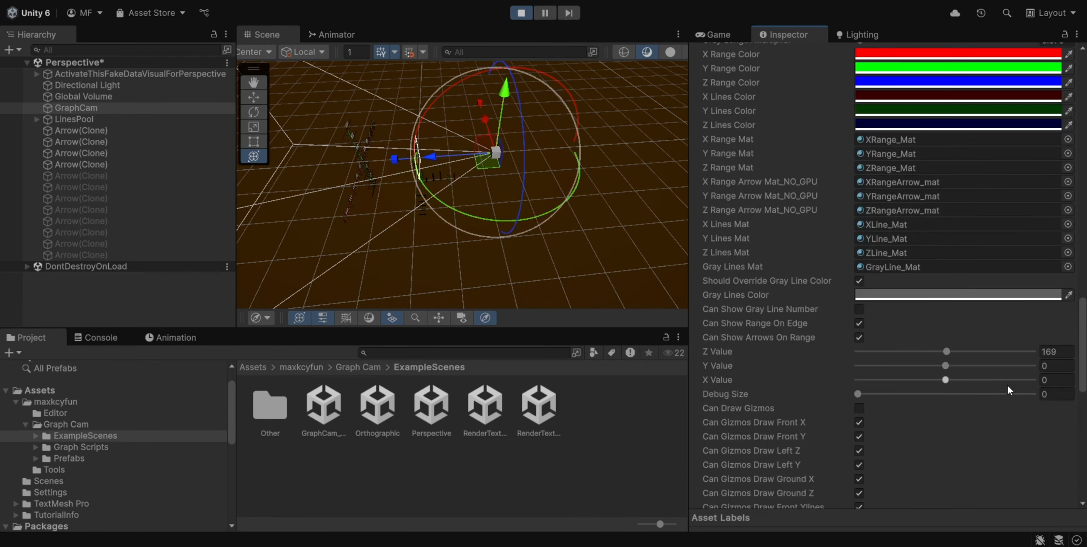
{"action": "left_click", "coordinate": [1057, 352]}
{"action": "key", "text": "BackSpace"}
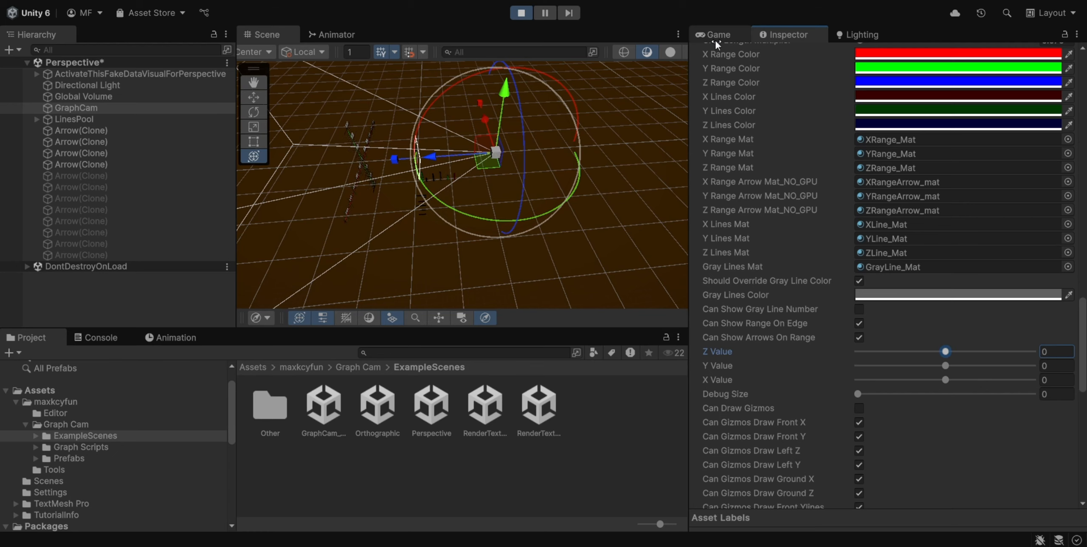
{"action": "left_click", "coordinate": [717, 35]}
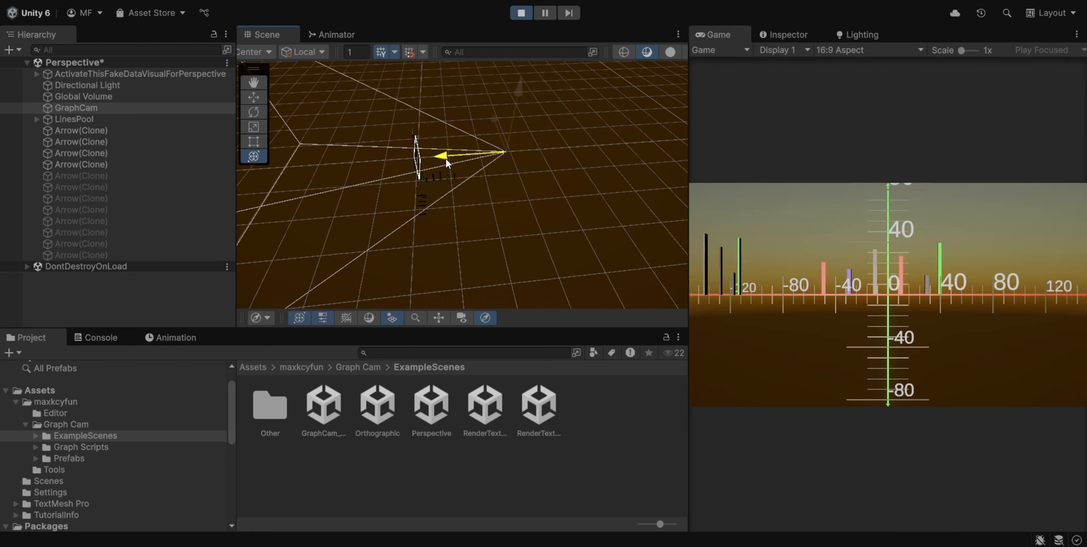
{"action": "mouse_move", "coordinate": [446, 162]}
{"action": "left_mouse_down"}
{"action": "mouse_move", "coordinate": [553, 174]}
{"action": "mouse_move", "coordinate": [370, 163]}
{"action": "mouse_move", "coordinate": [434, 167]}
{"action": "left_mouse_up"}
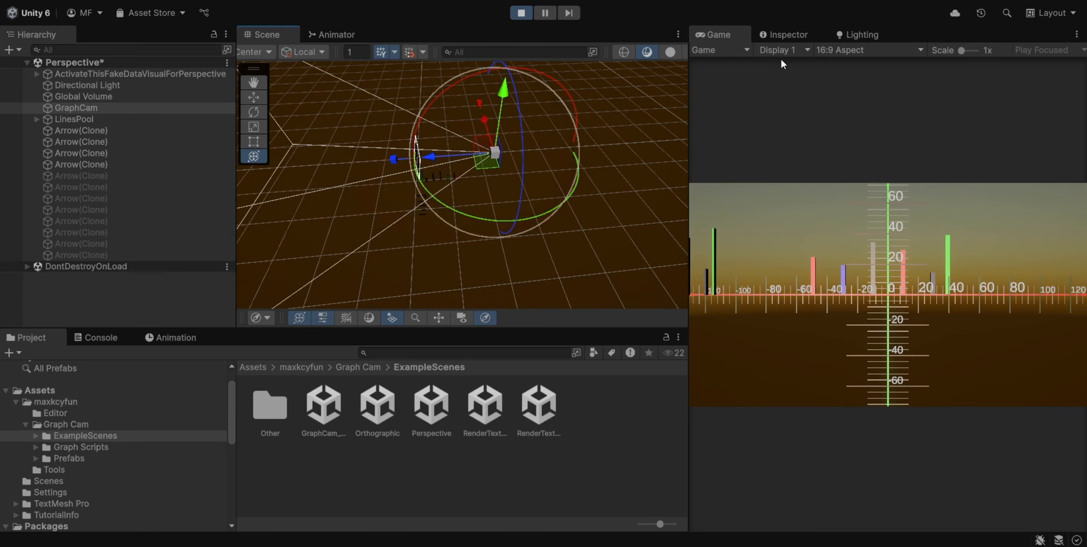
Step: Lower GraphCam's Z Value to about -1038 while viewing the graph in the Scene view, and check the lines in the Game view
{"action": "left_click", "coordinate": [790, 36]}
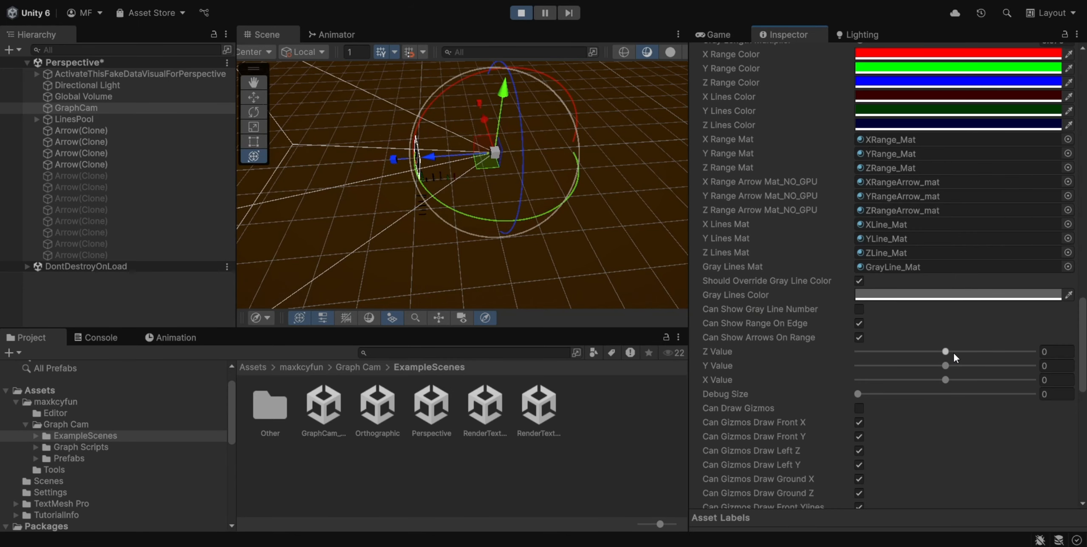
{"action": "scroll", "coordinate": [382, 164], "scroll_direction": "up", "scroll_amount": 5}
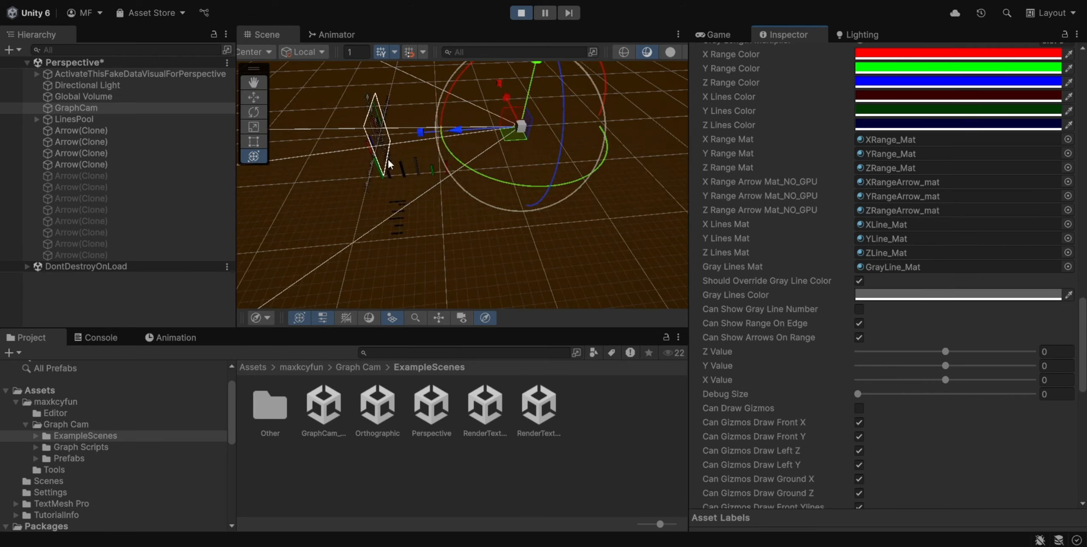
{"action": "middle_click_drag", "start_coordinate": [385, 157], "coordinate": [492, 177]}
{"action": "right_click_drag", "start_coordinate": [491, 177], "coordinate": [429, 177]}
{"action": "right_click_drag", "start_coordinate": [590, 186], "coordinate": [534, 188]}
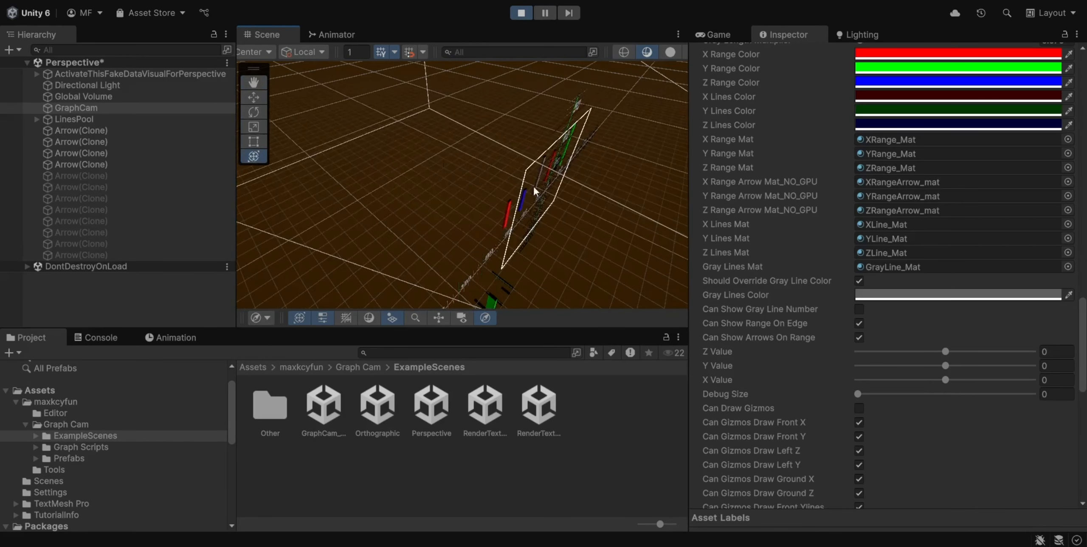
{"action": "middle_click_drag", "start_coordinate": [606, 233], "coordinate": [562, 208]}
{"action": "scroll", "coordinate": [563, 207], "scroll_direction": "down", "scroll_amount": 1}
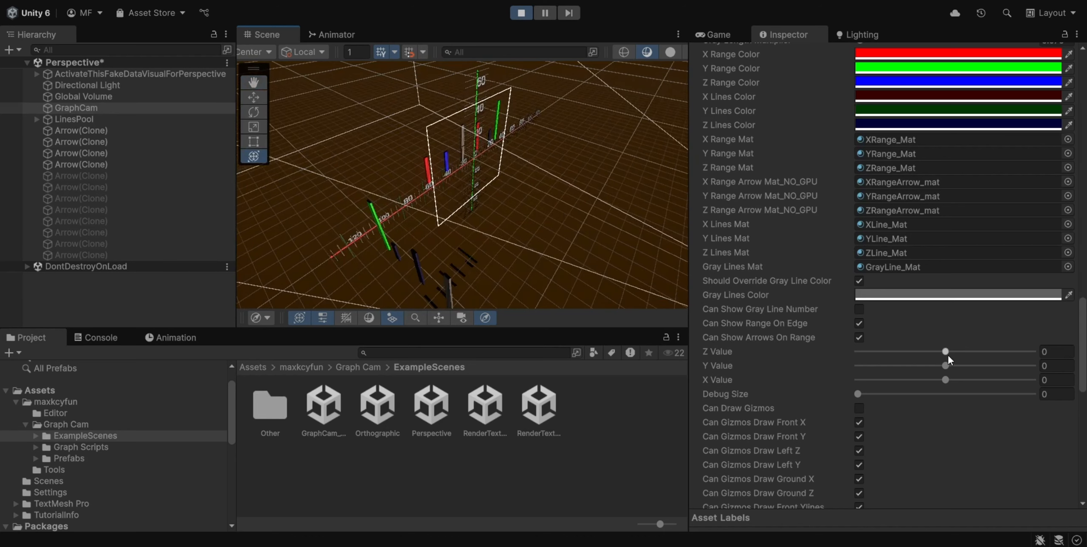
{"action": "left_click_drag", "start_coordinate": [944, 351], "coordinate": [940, 351]}
{"action": "key", "text": "ctrl+z"}
{"action": "left_click_drag", "start_coordinate": [948, 354], "coordinate": [936, 355]}
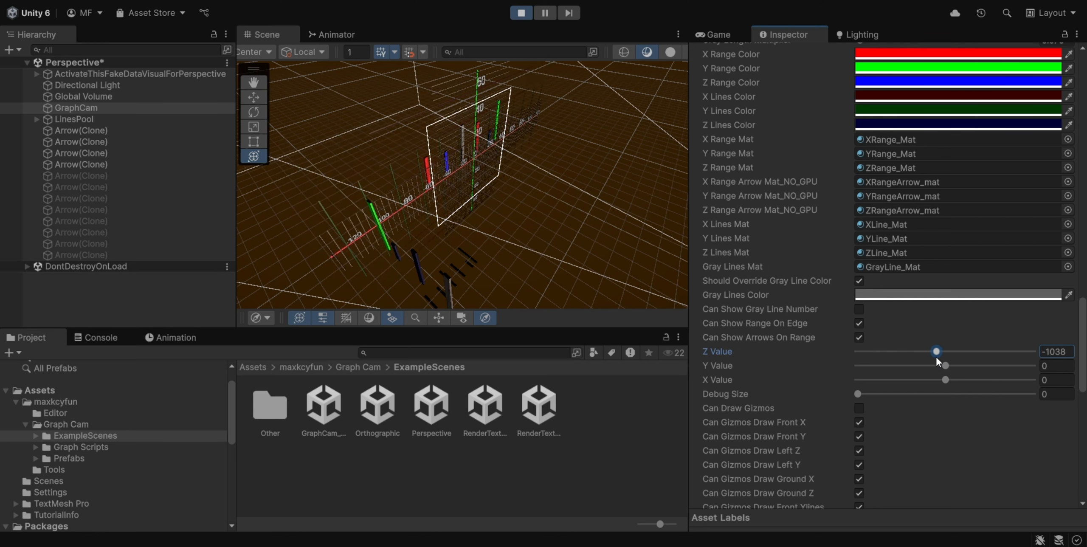
{"action": "left_click", "coordinate": [729, 36]}
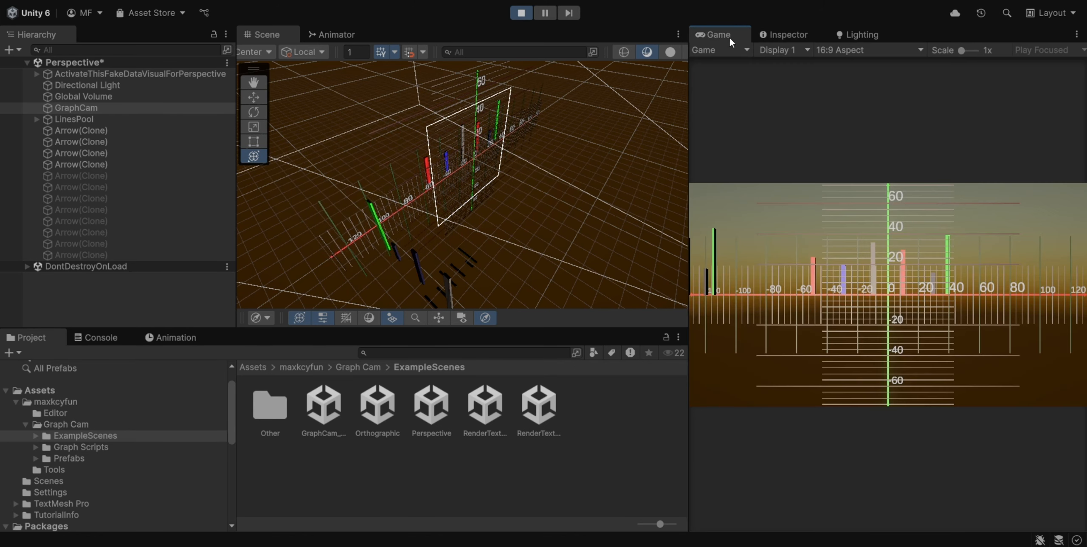
Step: Set GraphCam's Z Value to -100 and move GraphCam along its Z axis to test the graph in the Game view
{"action": "left_click", "coordinate": [798, 35]}
{"action": "mouse_move", "coordinate": [945, 356]}
{"action": "left_mouse_down"}
{"action": "mouse_move", "coordinate": [853, 356]}
{"action": "mouse_move", "coordinate": [973, 368]}
{"action": "mouse_move", "coordinate": [935, 355]}
{"action": "mouse_move", "coordinate": [947, 353]}
{"action": "left_mouse_up"}
{"action": "left_click", "coordinate": [1064, 351]}
{"action": "key", "text": "BackSpace"}
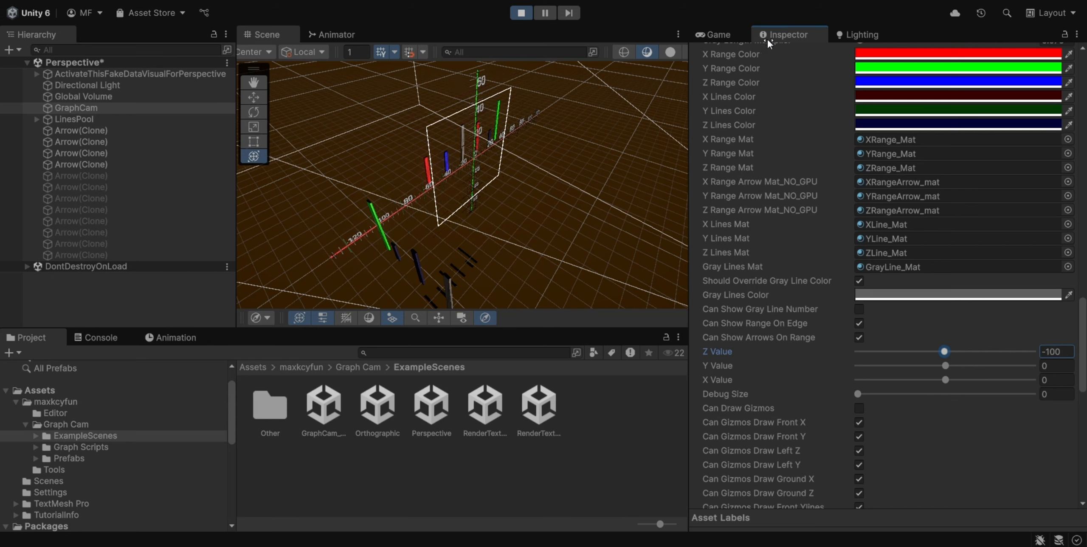
{"action": "left_click", "coordinate": [723, 35]}
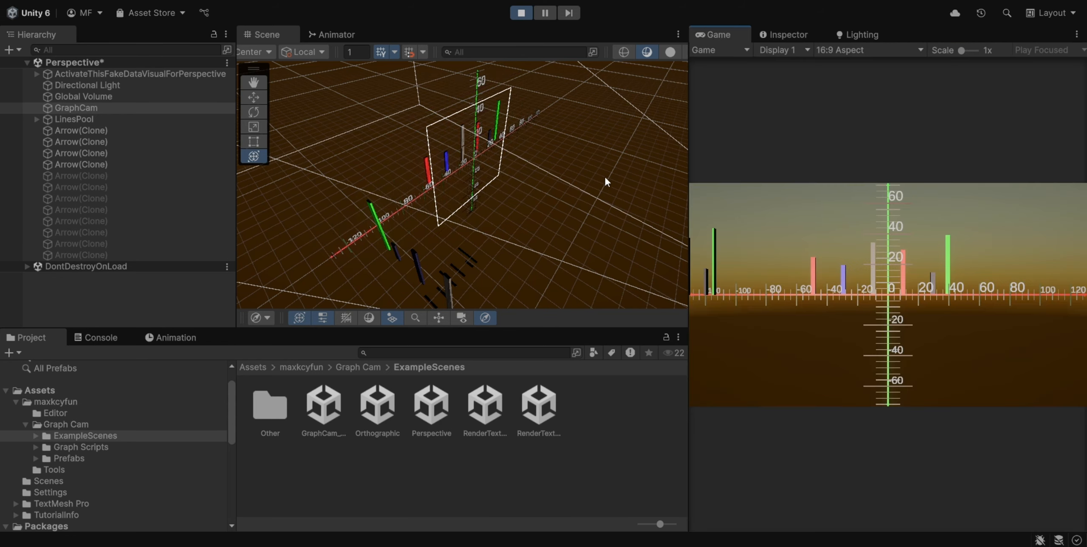
{"action": "left_click_drag", "start_coordinate": [604, 175], "coordinate": [599, 239], "text": "alt"}
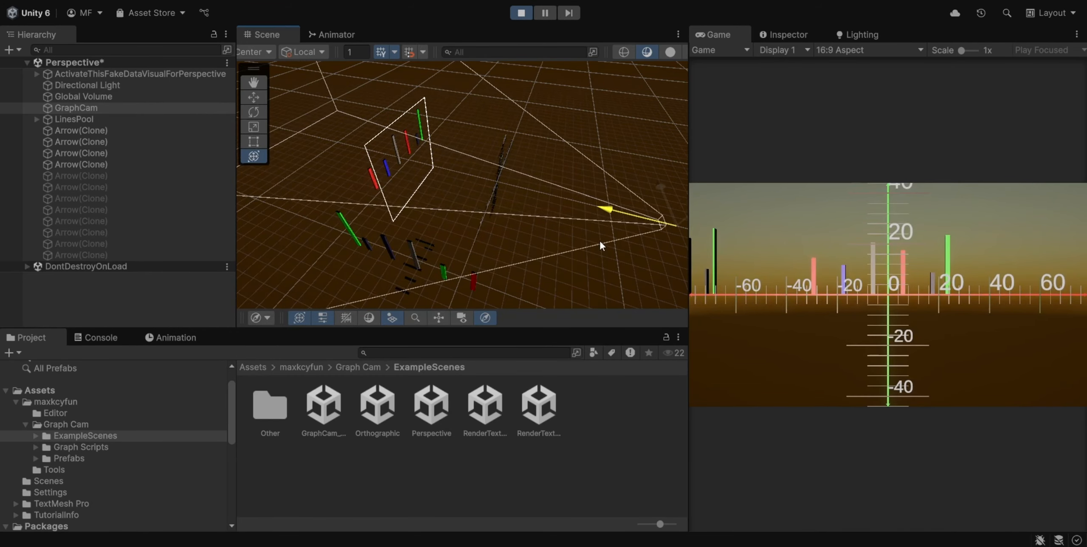
Step: Set GraphCam's Z Value to 100 and move GraphCam back along its Z axis to test the graph in the Game view
{"action": "left_click", "coordinate": [778, 33]}
{"action": "left_click", "coordinate": [1061, 353]}
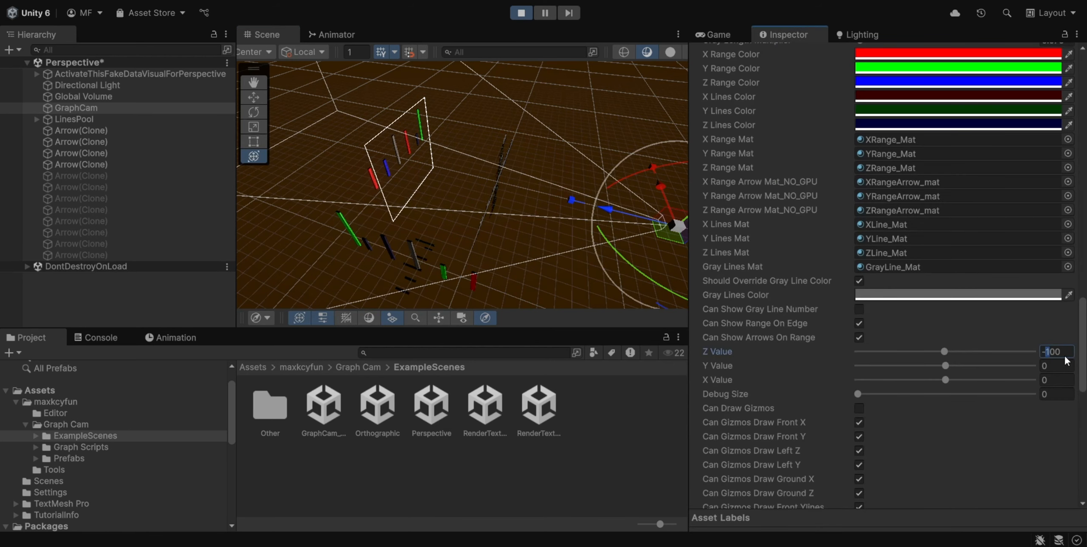
{"action": "key", "text": "BackSpace"}
{"action": "type", "text": "100"}
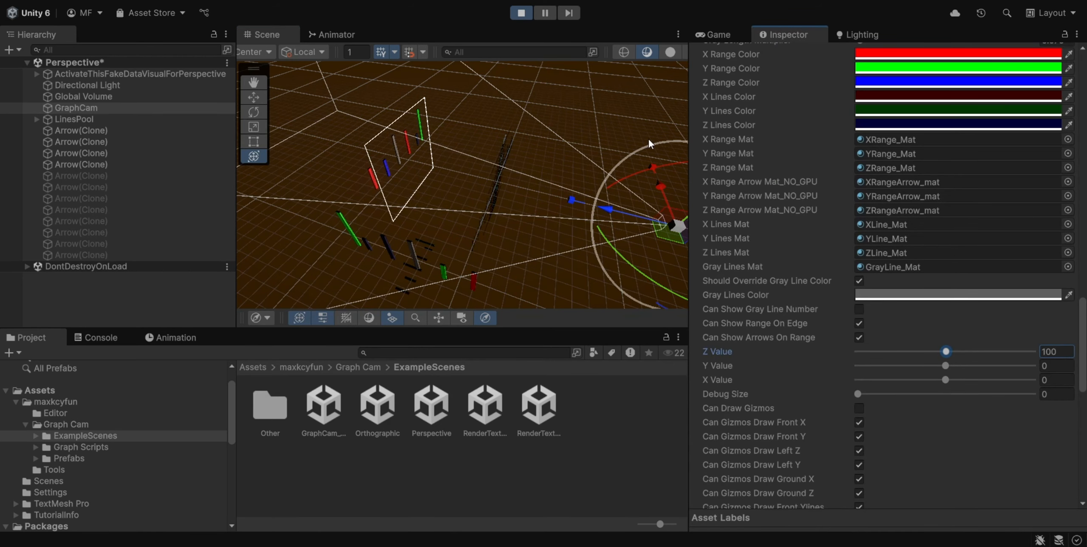
{"action": "left_click", "coordinate": [727, 33]}
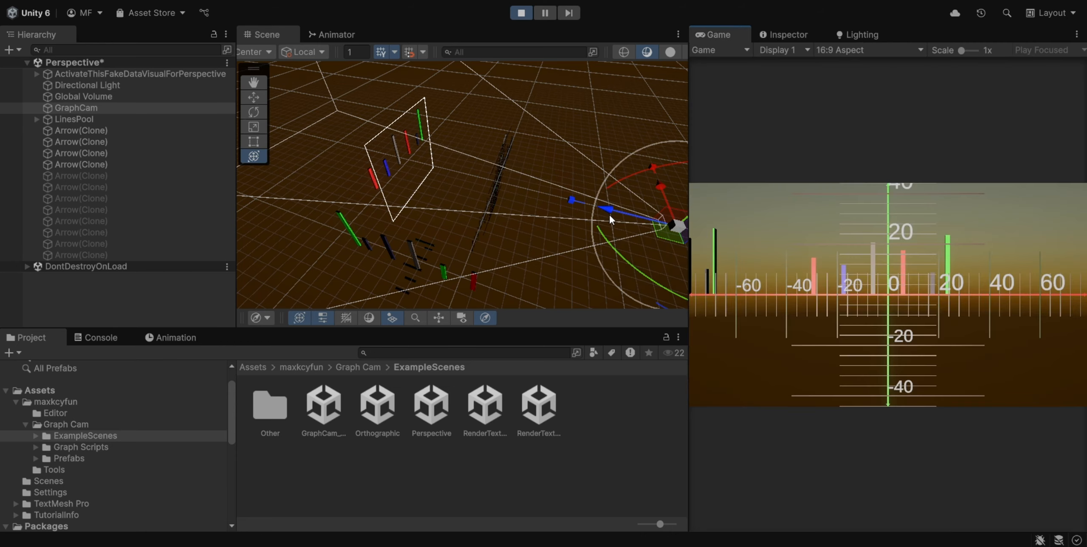
{"action": "left_click_drag", "start_coordinate": [609, 209], "coordinate": [633, 238]}
{"action": "key", "text": "f"}
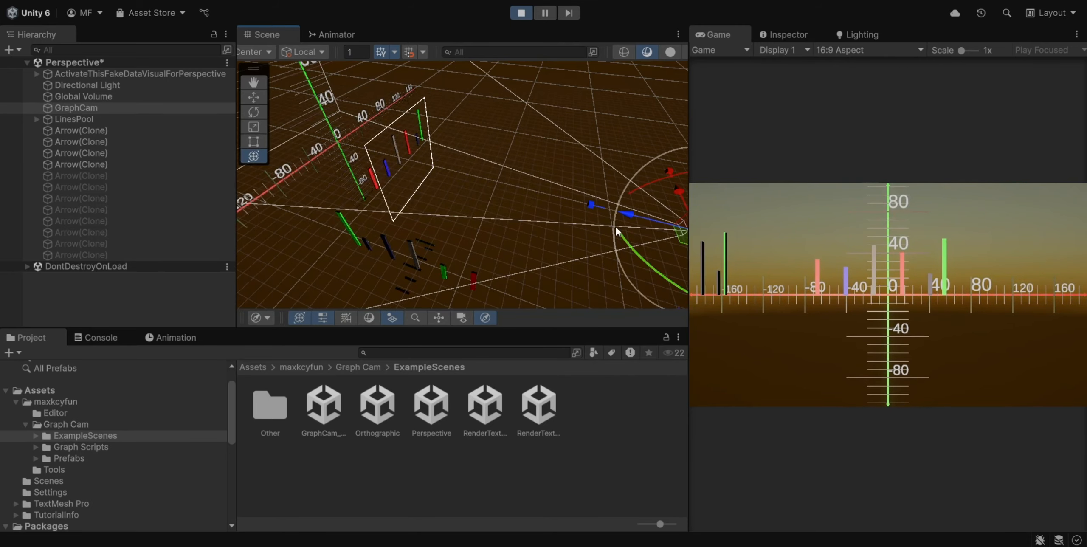
Step: Try Can Show Gray Line Number in the Graph Ctlr settings, look at the graph in the Scene view, and turn the option off
{"action": "left_click", "coordinate": [785, 35]}
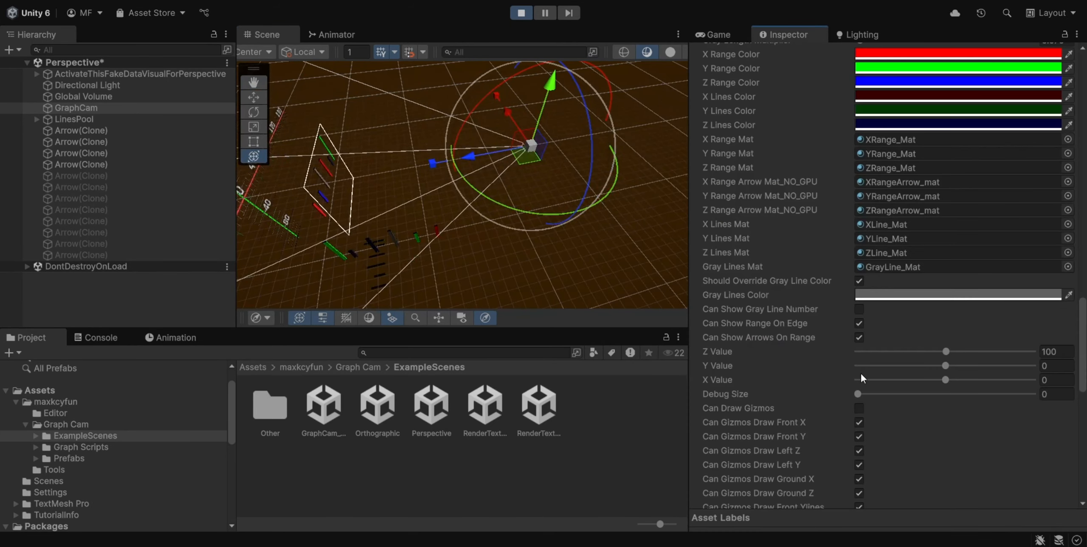
{"action": "scroll", "coordinate": [860, 372], "scroll_direction": "up", "scroll_amount": 10}
{"action": "scroll", "coordinate": [834, 402], "scroll_direction": "down", "scroll_amount": 5}
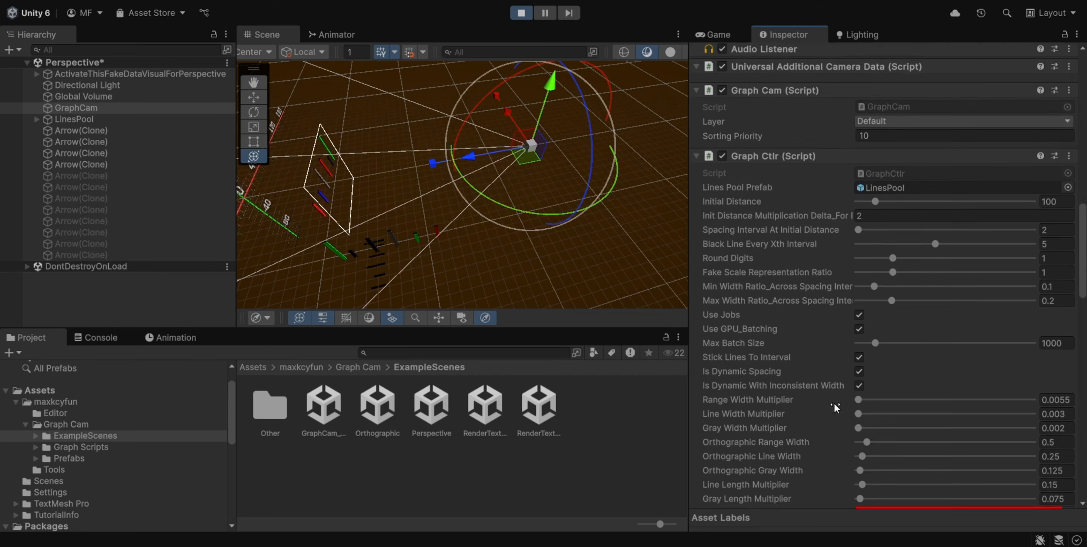
{"action": "scroll", "coordinate": [793, 270], "scroll_direction": "down", "scroll_amount": 15}
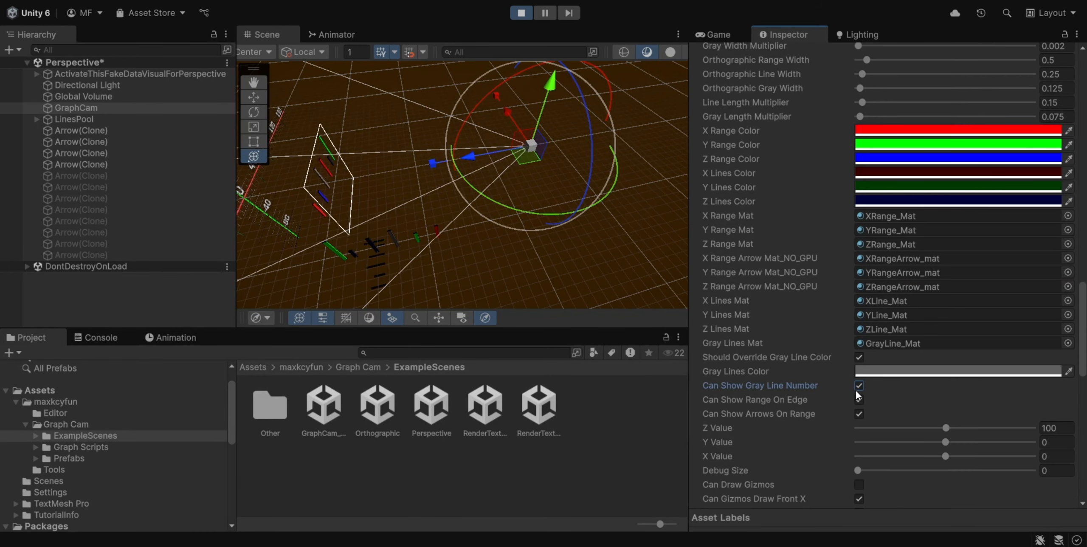
{"action": "left_click_drag", "start_coordinate": [316, 182], "coordinate": [425, 204], "text": "alt"}
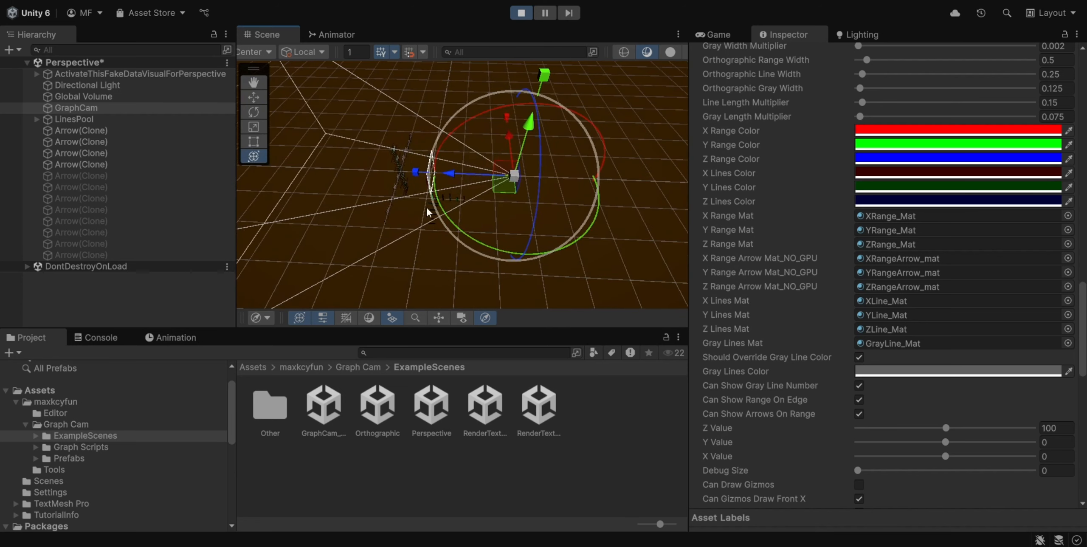
{"action": "left_click", "coordinate": [859, 385]}
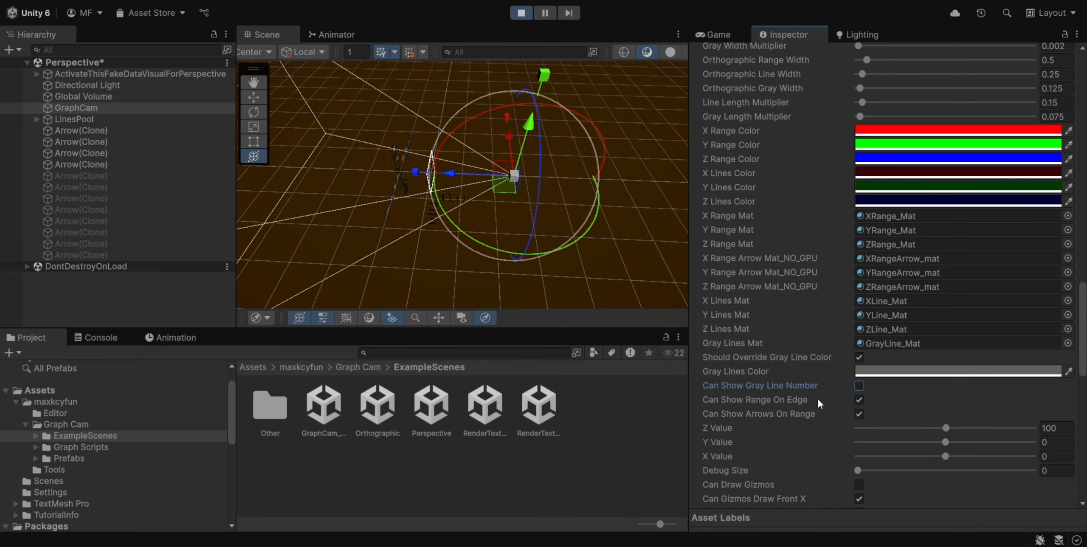
Step: Enable Can Draw Gizmos in the Graph Ctlr settings and move GraphCam along its Z axis to observe the drawn graph grid
{"action": "scroll", "coordinate": [817, 397], "scroll_direction": "down", "scroll_amount": 5}
{"action": "left_click", "coordinate": [859, 332]}
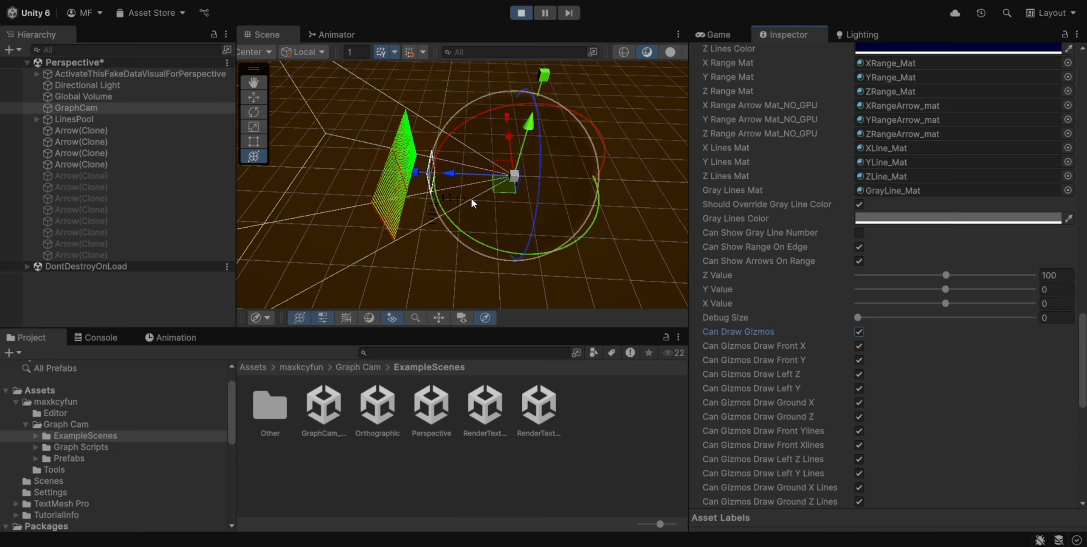
{"action": "mouse_move", "coordinate": [455, 171]}
{"action": "left_mouse_down"}
{"action": "mouse_move", "coordinate": [600, 203]}
{"action": "mouse_move", "coordinate": [469, 183]}
{"action": "left_mouse_up"}
{"action": "scroll", "coordinate": [458, 181], "scroll_direction": "up", "scroll_amount": 6}
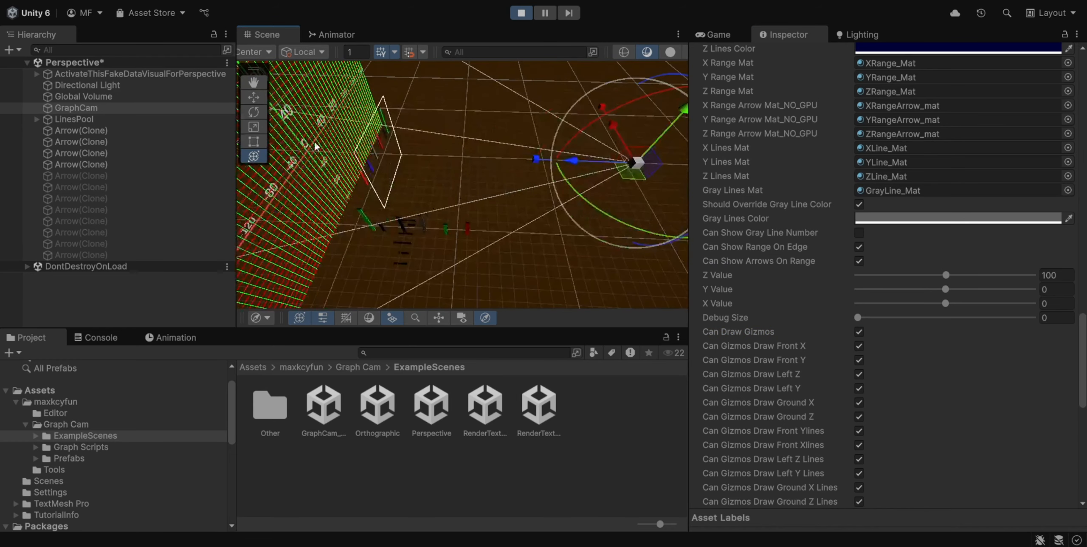
{"action": "left_click_drag", "start_coordinate": [573, 160], "coordinate": [472, 167]}
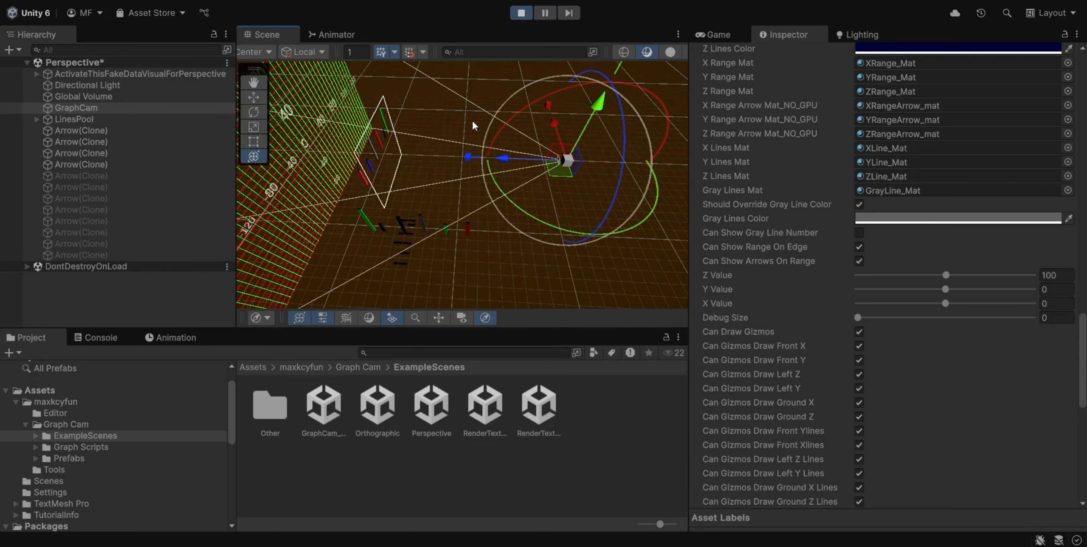
{"action": "left_click", "coordinate": [721, 37]}
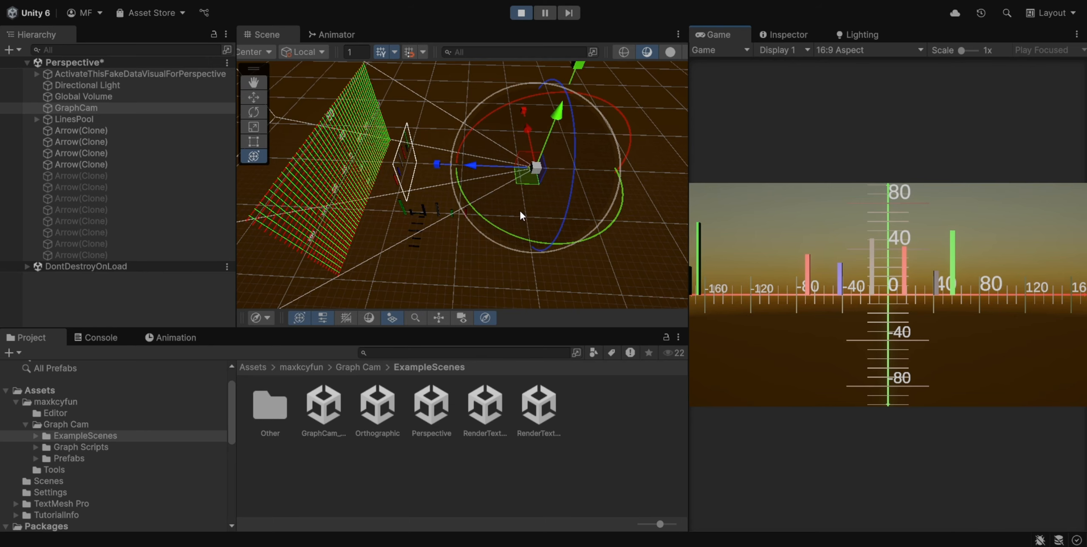
Step: Examine the drawn graph gizmos around GraphCam in the Scene view and compare them with the Game view
{"action": "left_click", "coordinate": [792, 39]}
{"action": "left_click", "coordinate": [728, 33]}
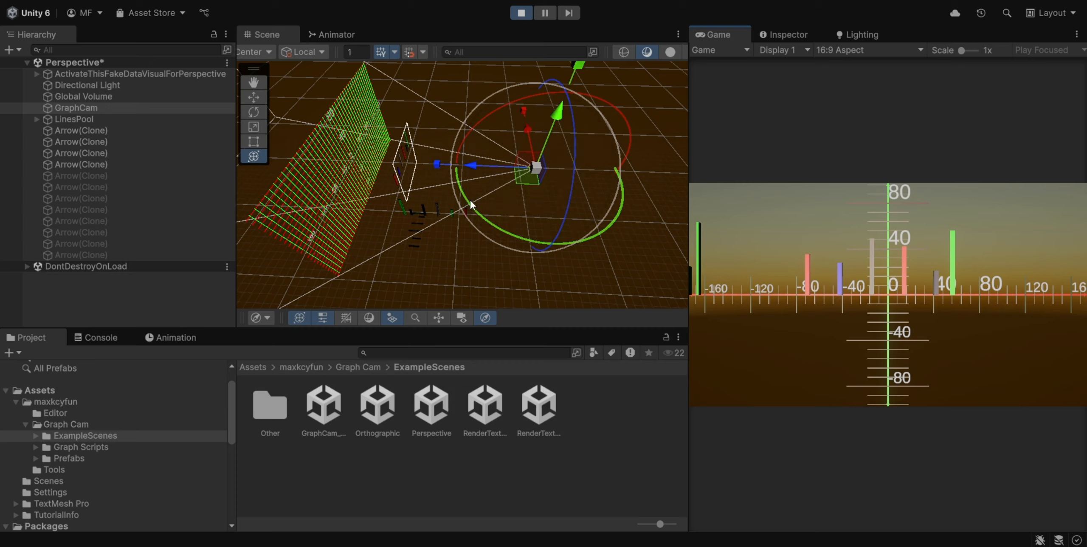
{"action": "left_click_drag", "start_coordinate": [486, 224], "coordinate": [357, 236]}
{"action": "left_click_drag", "start_coordinate": [645, 229], "coordinate": [497, 221]}
{"action": "left_click_drag", "start_coordinate": [488, 119], "coordinate": [125, 177]}
{"action": "left_click_drag", "start_coordinate": [532, 210], "coordinate": [509, 170]}
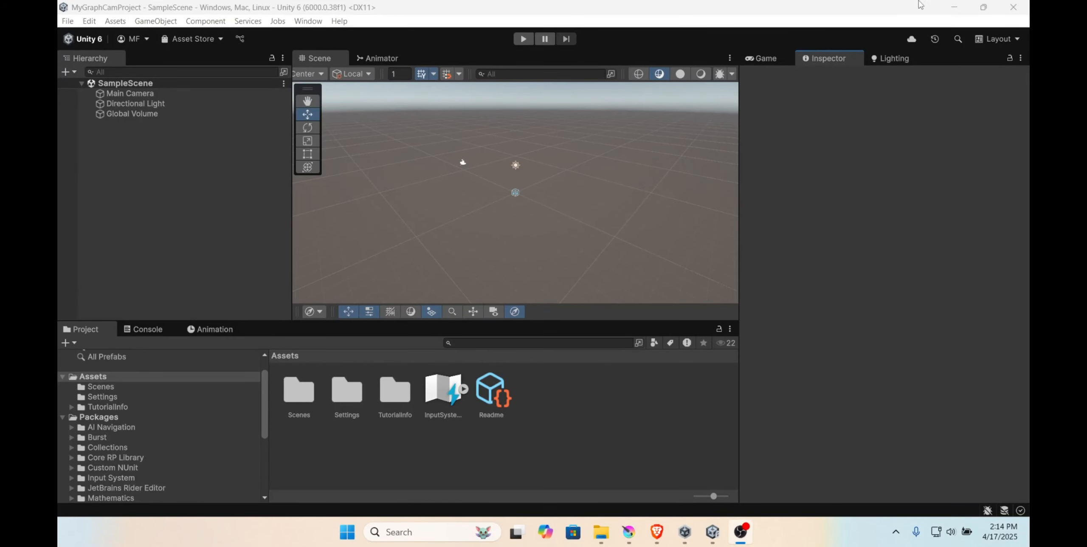
{"action": "left_click", "coordinate": [952, 8]}
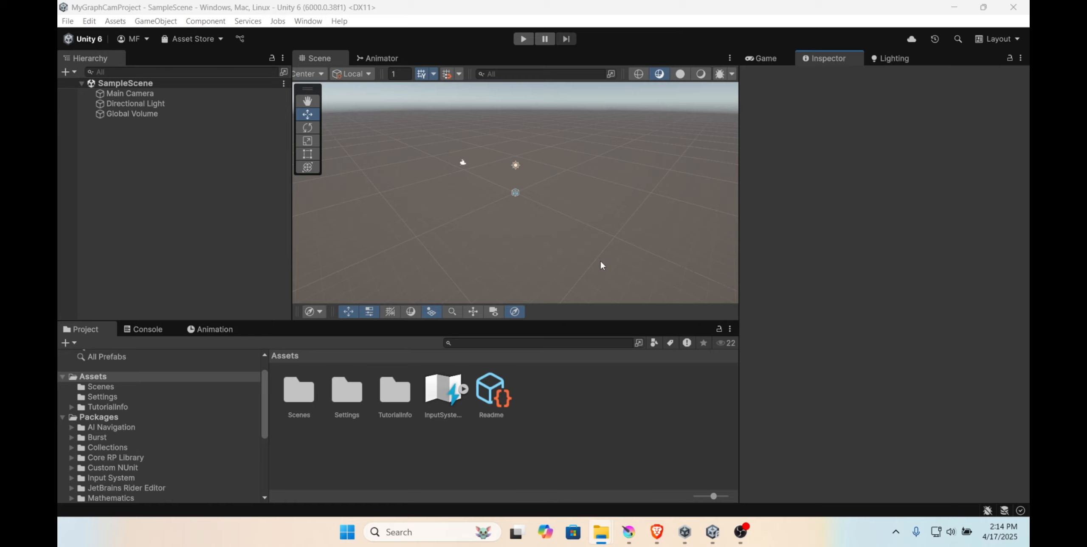
{"action": "mouse_move", "coordinate": [708, 544]}
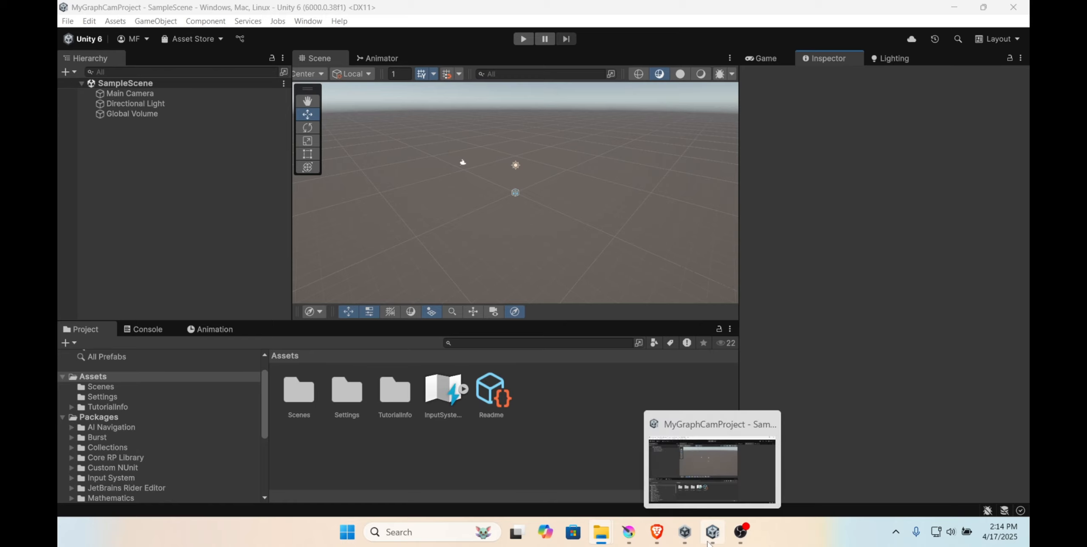
{"action": "mouse_move", "coordinate": [603, 543]}
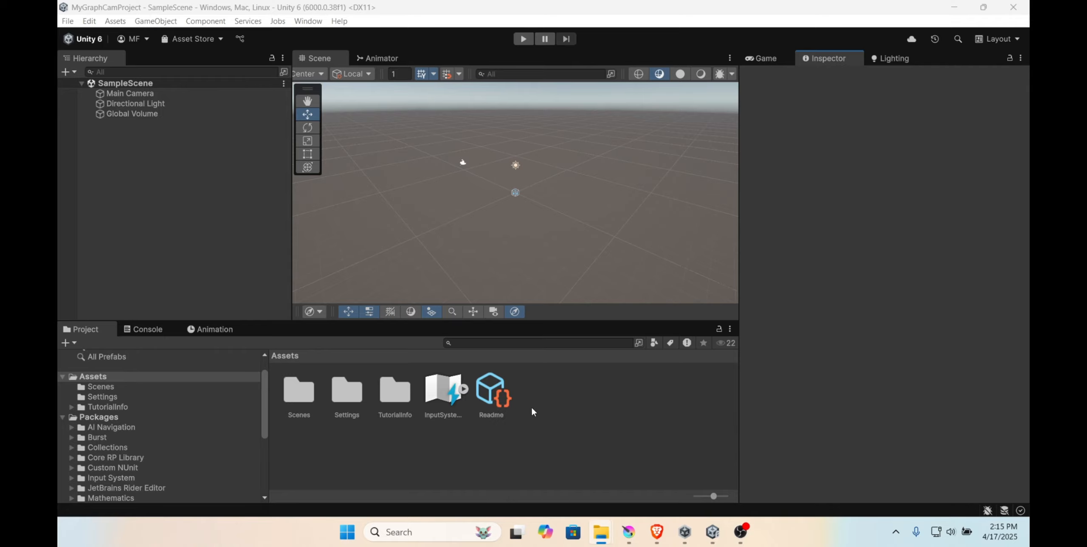
Step: Import the whole GraphCam_4-17-25.unitypackage from the PackagesForAssetStore folder into the project's Assets
{"action": "left_click", "coordinate": [544, 434]}
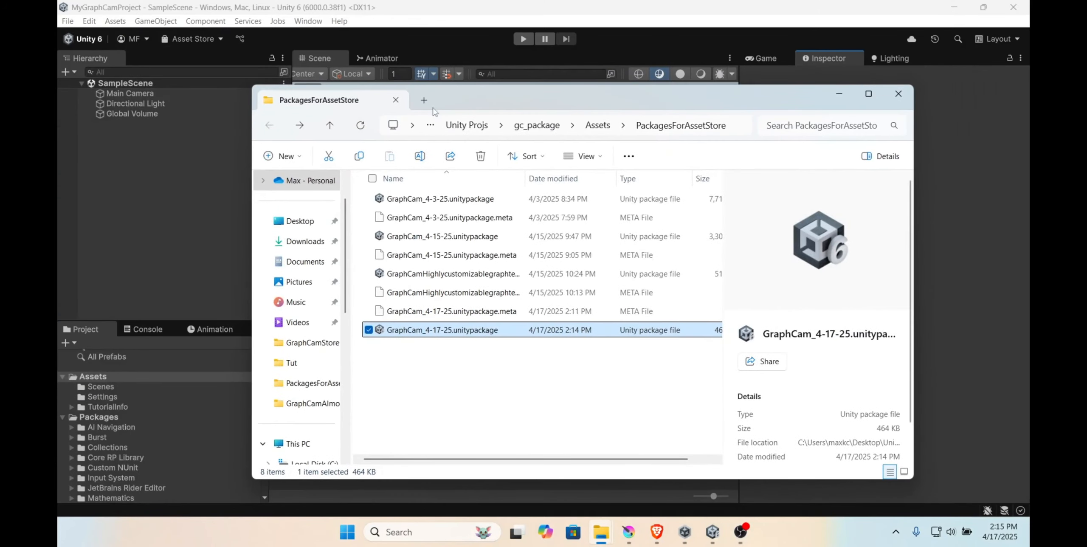
{"action": "left_click_drag", "start_coordinate": [252, 428], "coordinate": [467, 428]}
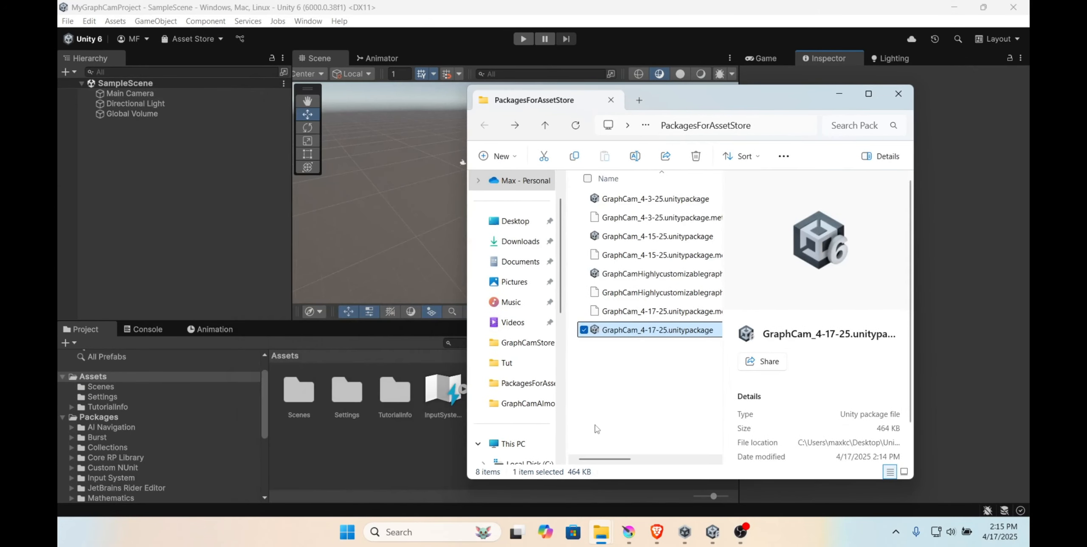
{"action": "left_click_drag", "start_coordinate": [635, 331], "coordinate": [99, 381]}
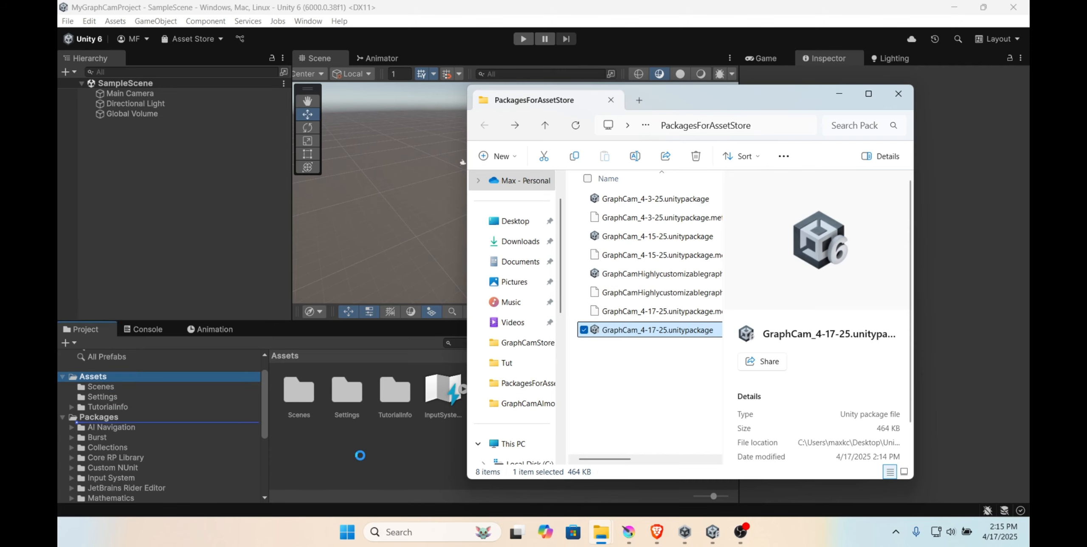
{"action": "left_click", "coordinate": [412, 45]}
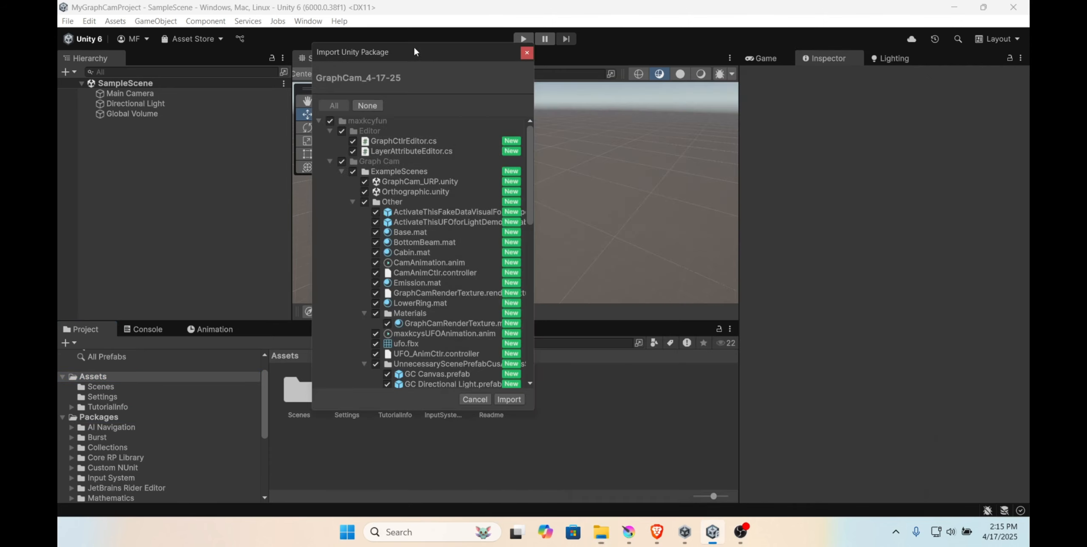
{"action": "scroll", "coordinate": [450, 216], "scroll_direction": "down", "scroll_amount": 10}
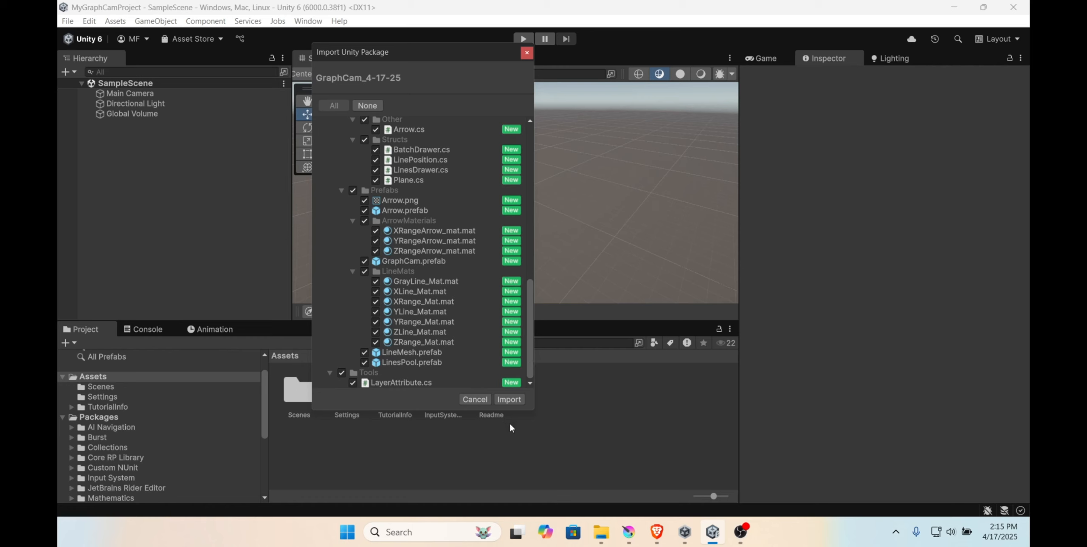
{"action": "left_click", "coordinate": [509, 399]}
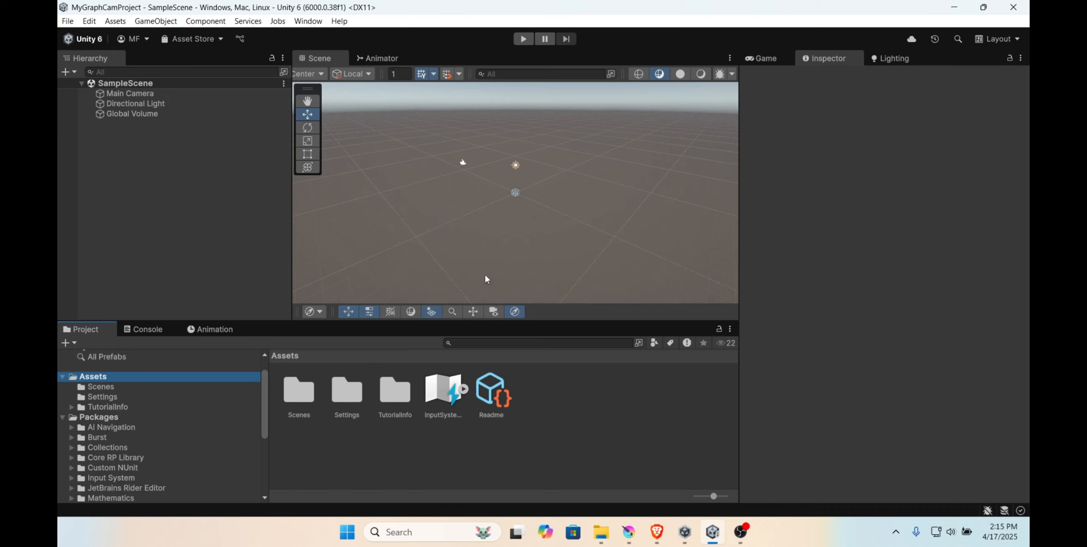
Step: Open the imported Graph Cam ExampleScenes folder and inspect the Perspective and GraphCam_URP scene assets
{"action": "double_click", "coordinate": [297, 389]}
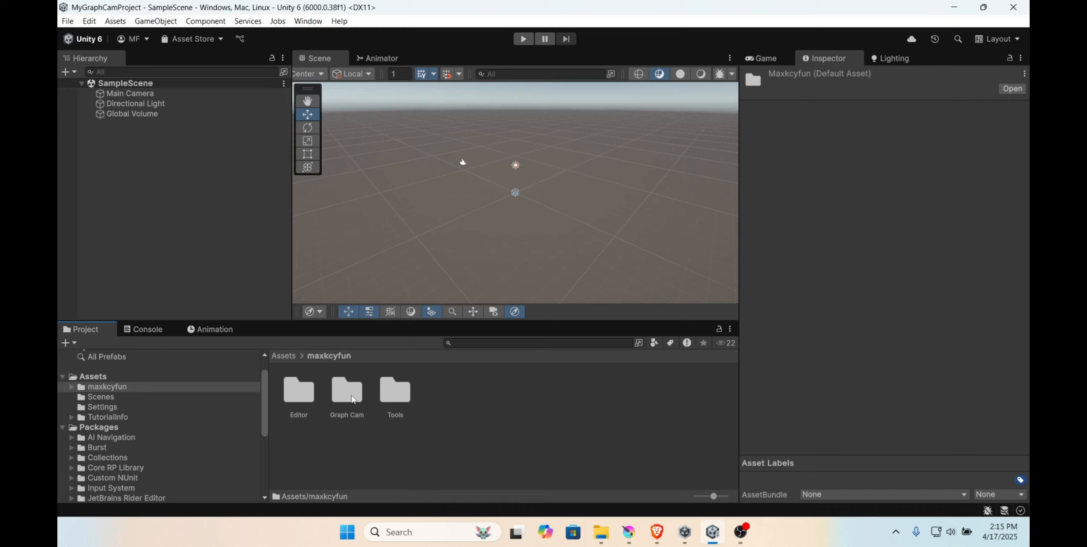
{"action": "left_click", "coordinate": [352, 403]}
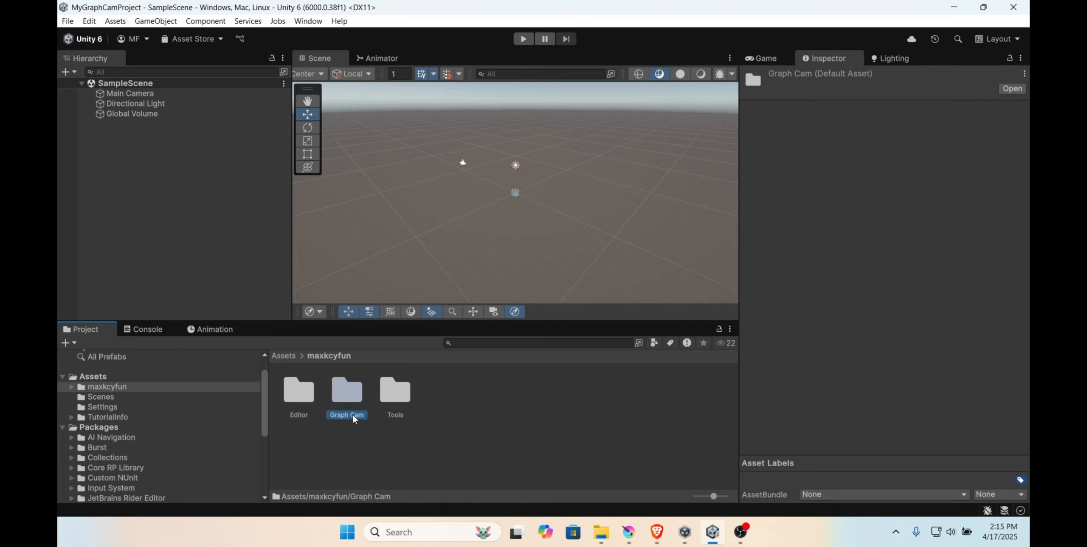
{"action": "double_click", "coordinate": [354, 416]}
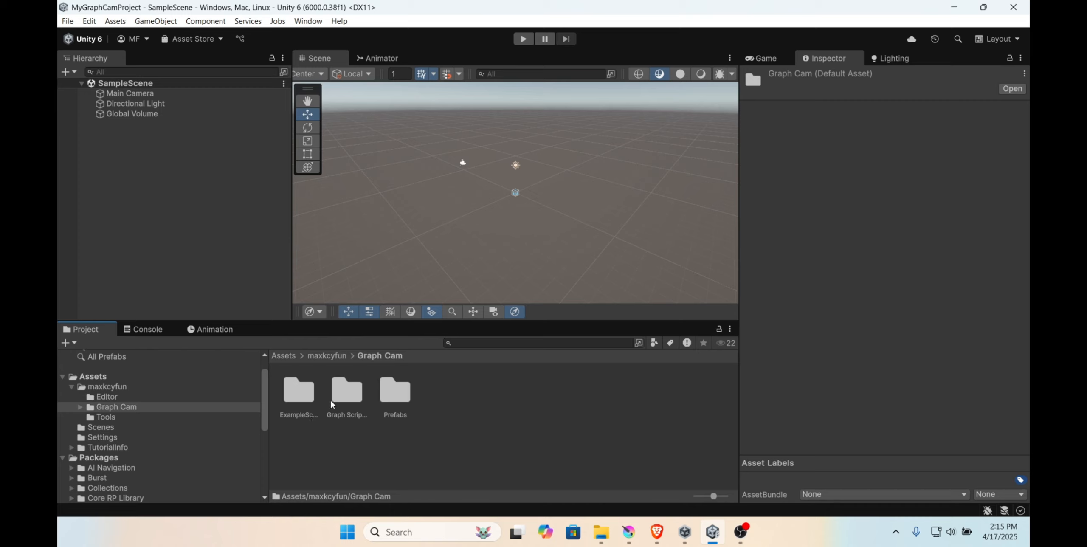
{"action": "left_click", "coordinate": [302, 400]}
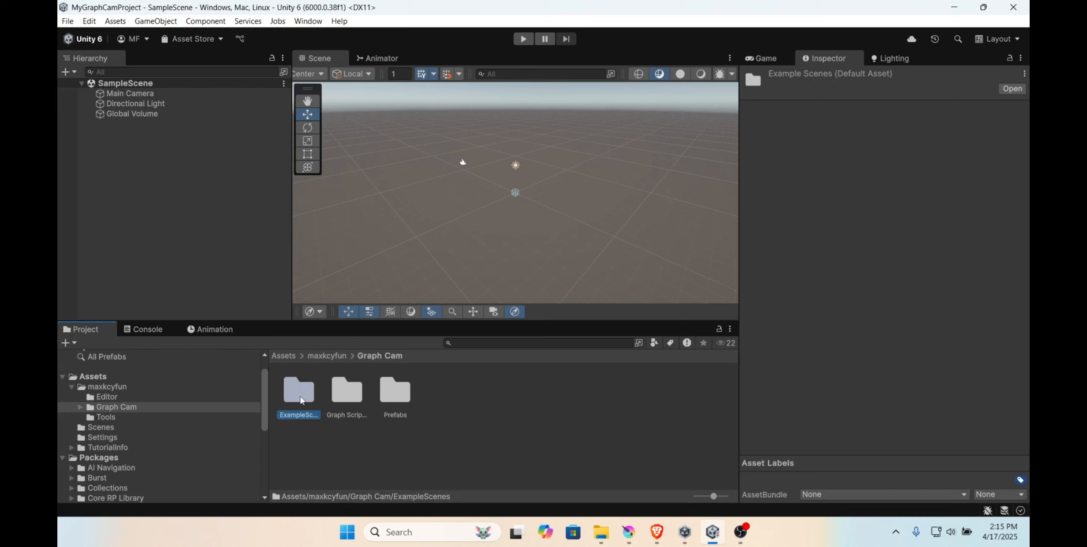
{"action": "double_click", "coordinate": [300, 395]}
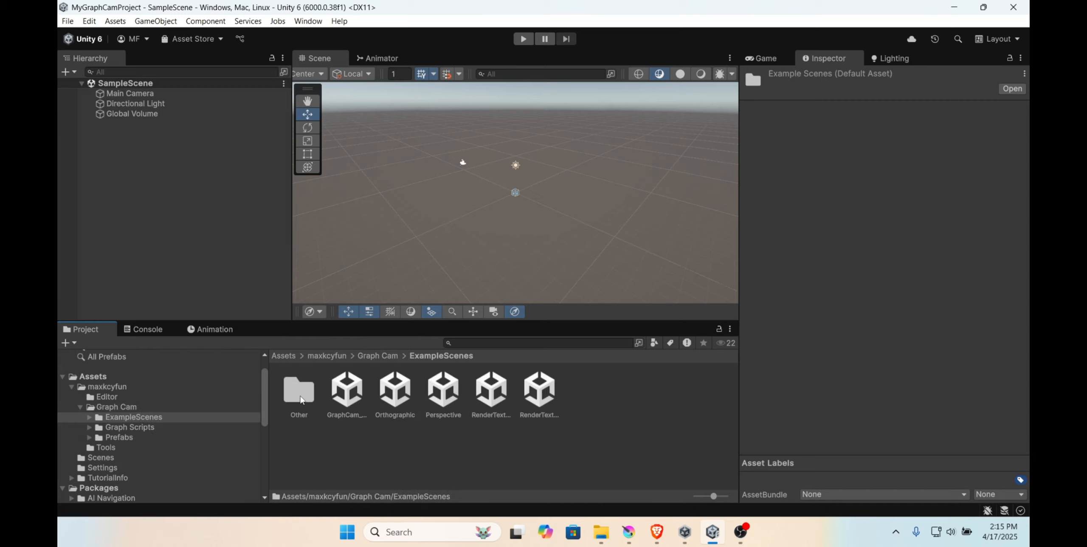
{"action": "left_click", "coordinate": [445, 404]}
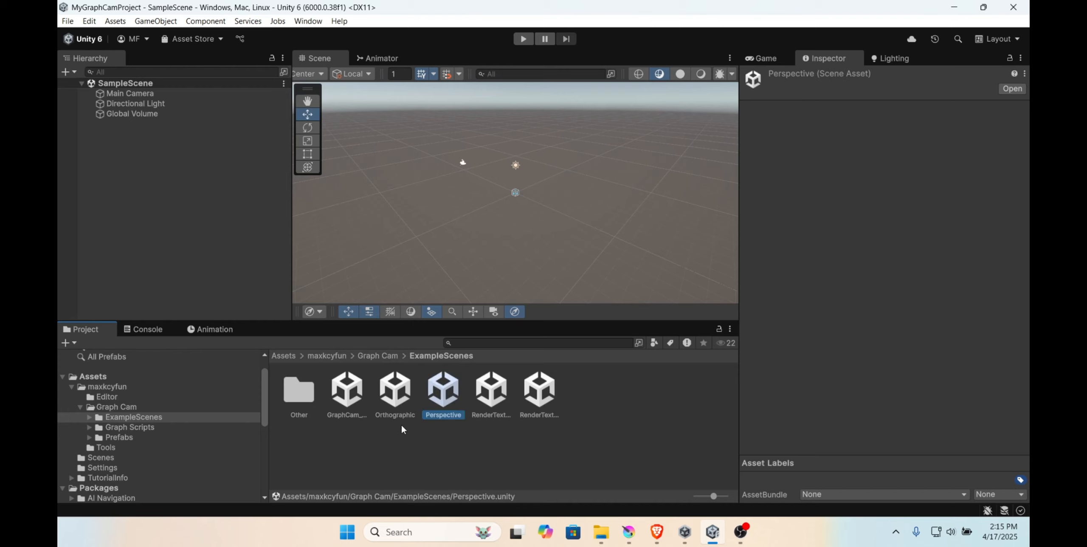
{"action": "left_click", "coordinate": [352, 405]}
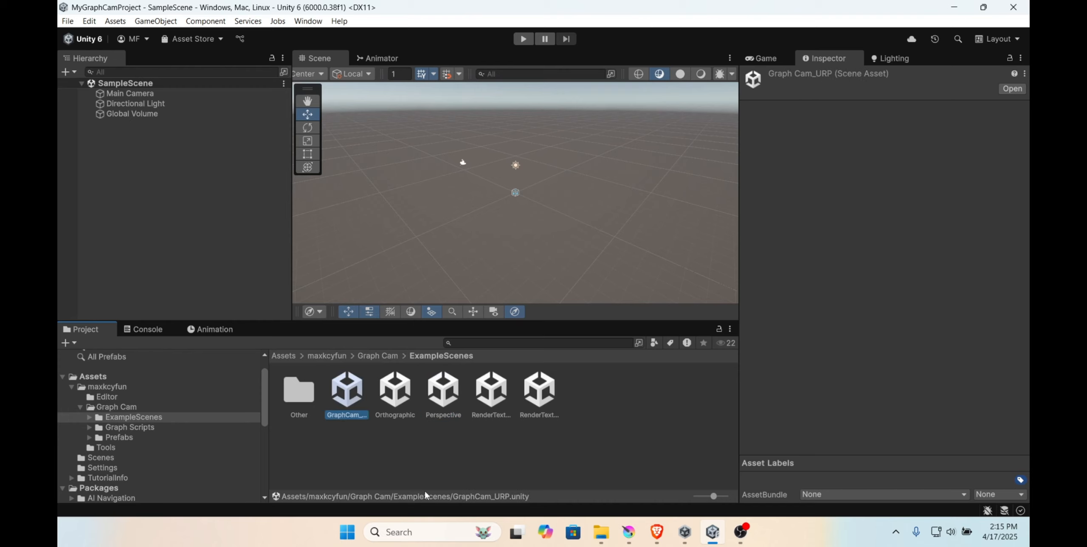
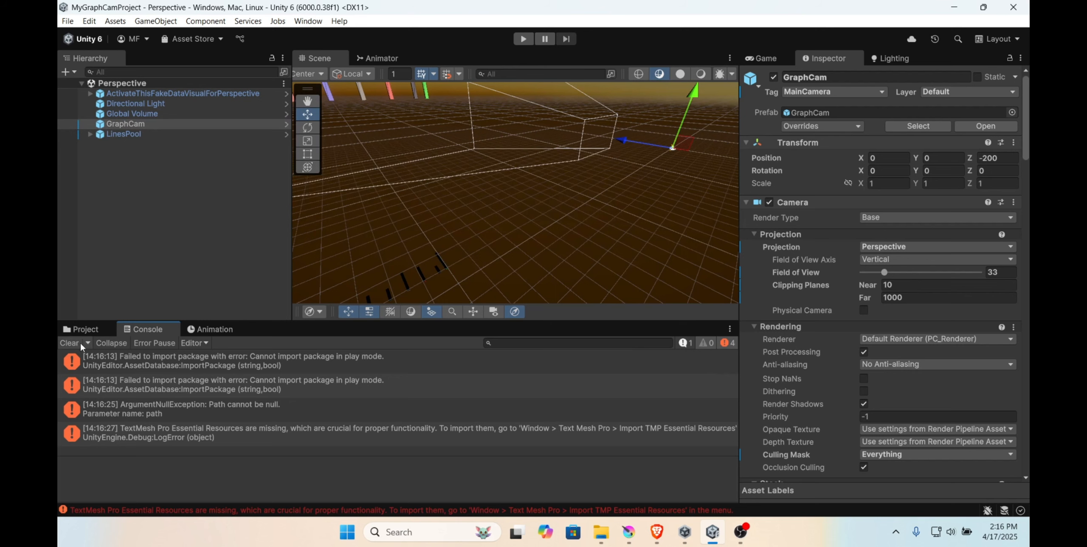
Step: Clear the Console messages, return to the project assets and frame GraphCam in the Scene view
{"action": "left_click", "coordinate": [71, 342]}
{"action": "left_click", "coordinate": [84, 330]}
{"action": "middle_click_drag", "start_coordinate": [635, 148], "coordinate": [585, 213]}
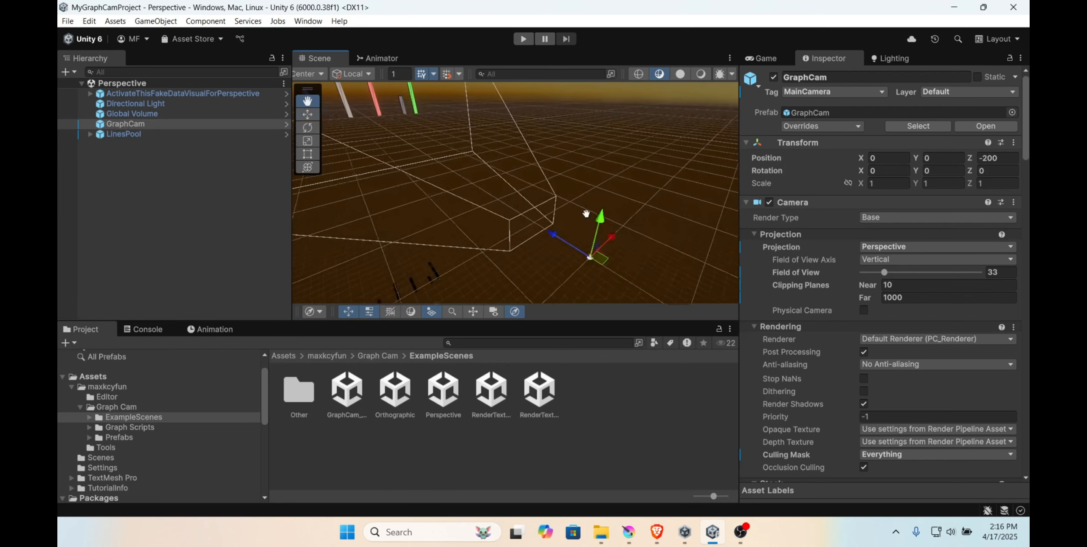
{"action": "right_click_drag", "start_coordinate": [584, 214], "coordinate": [570, 198]}
{"action": "middle_click_drag", "start_coordinate": [570, 198], "coordinate": [582, 194]}
Step: Try Can Draw Gizmos in GraphCam's Graph Ctlr settings, examine the grid in the Scene view, and turn the option off
{"action": "scroll", "coordinate": [971, 382], "scroll_direction": "down", "scroll_amount": 10}
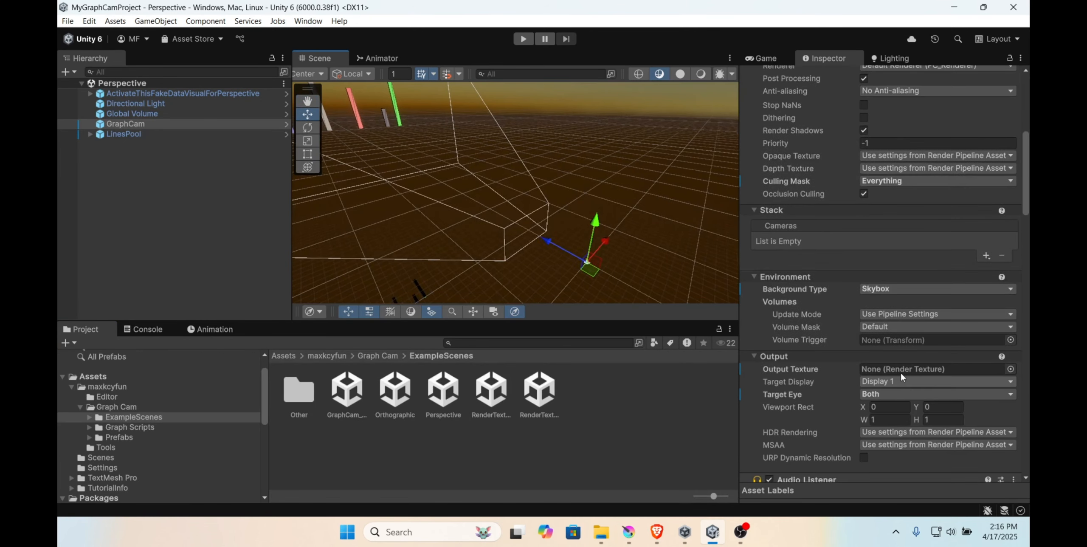
{"action": "scroll", "coordinate": [827, 330], "scroll_direction": "down", "scroll_amount": 15}
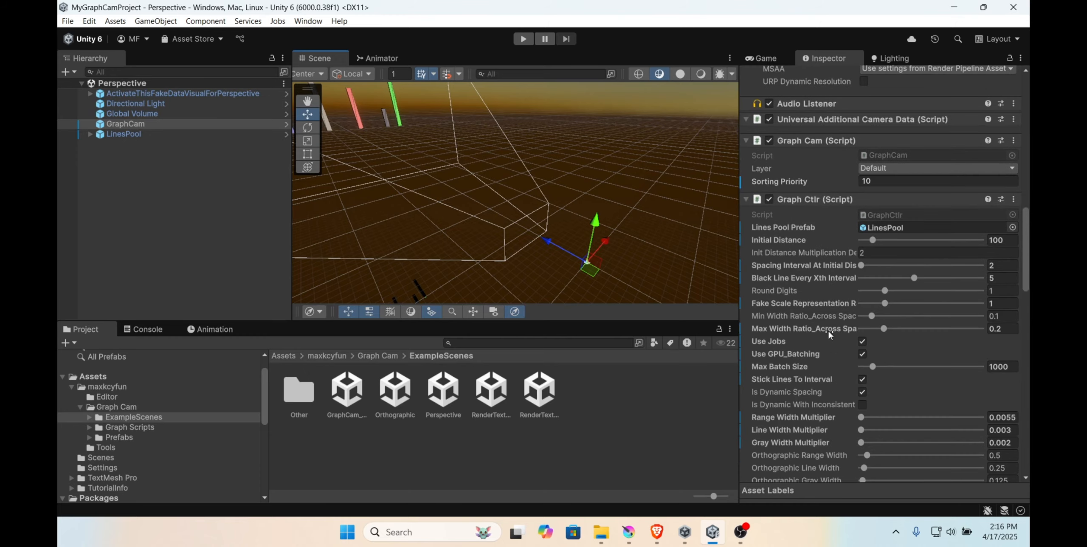
{"action": "scroll", "coordinate": [844, 402], "scroll_direction": "down", "scroll_amount": 2}
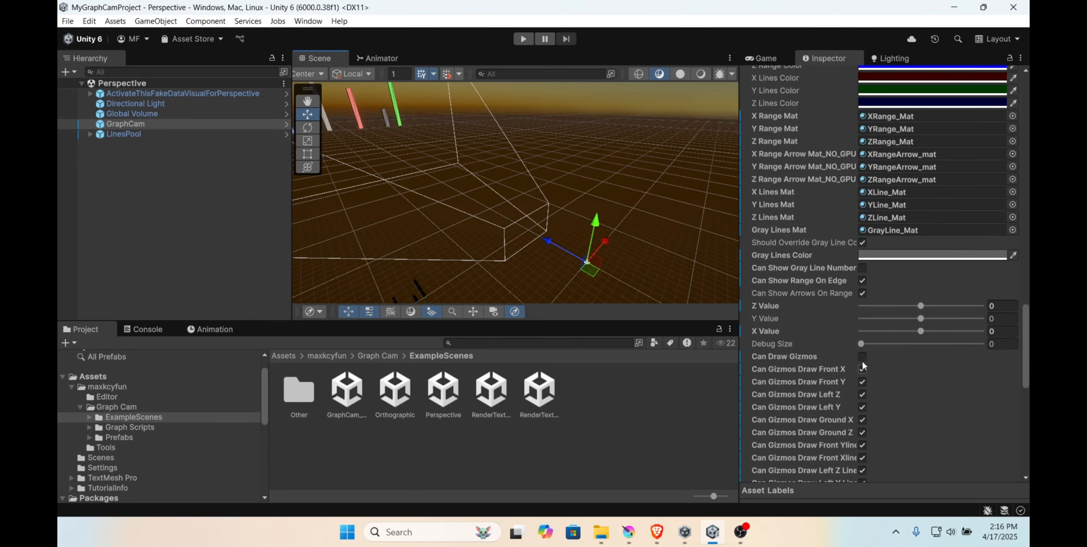
{"action": "left_click", "coordinate": [861, 358]}
{"action": "mouse_move", "coordinate": [454, 164]}
{"action": "middle_mouse_down"}
{"action": "mouse_move", "coordinate": [442, 157]}
{"action": "mouse_move", "coordinate": [514, 164]}
{"action": "middle_mouse_up"}
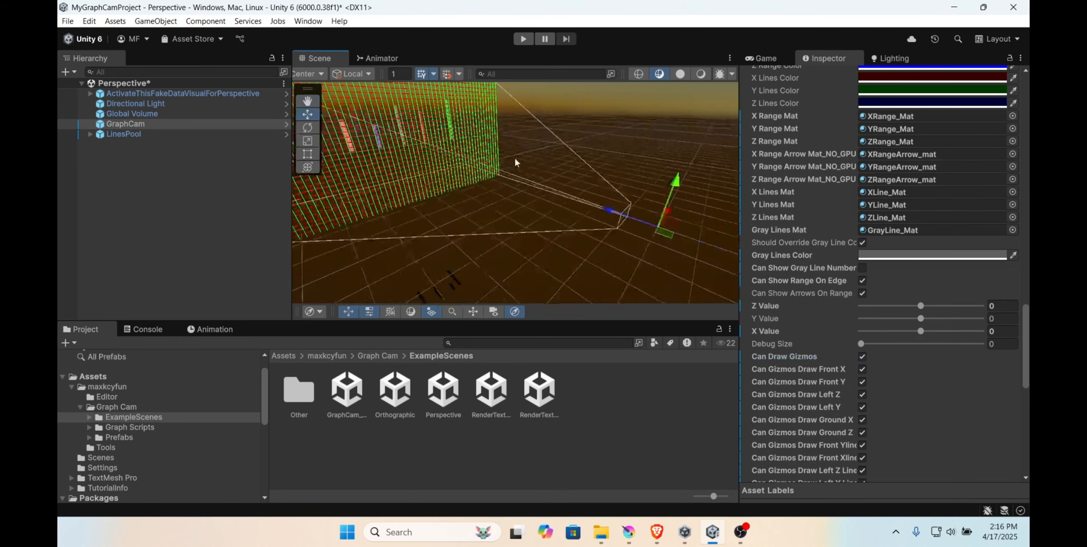
{"action": "scroll", "coordinate": [538, 165], "scroll_direction": "down", "scroll_amount": 4}
{"action": "left_click_drag", "start_coordinate": [558, 178], "coordinate": [518, 200], "text": "alt"}
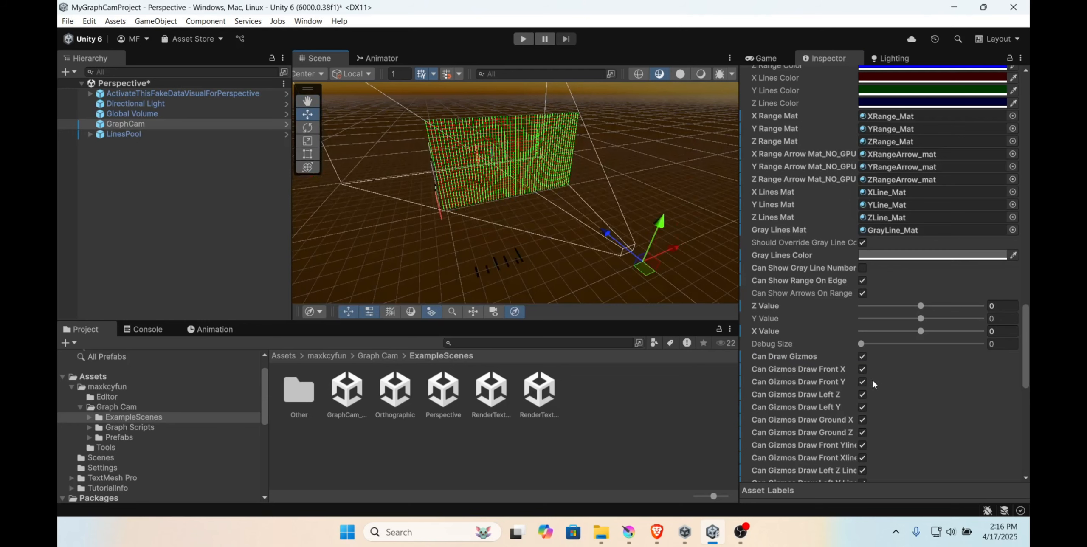
{"action": "left_click", "coordinate": [857, 354]}
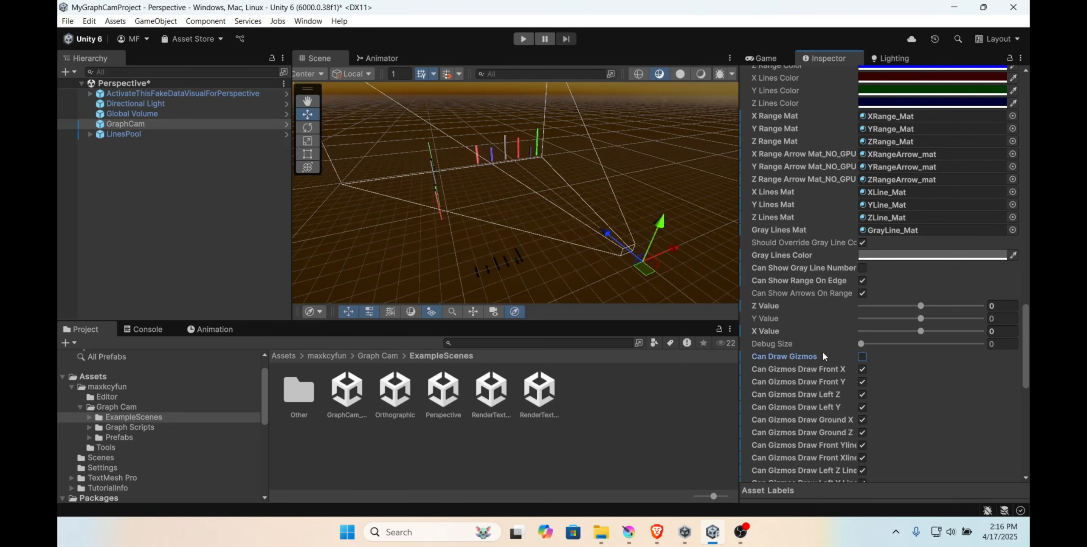
Step: Enter play mode and move GraphCam along its X axis to test the graph in the Game view
{"action": "left_click", "coordinate": [524, 39]}
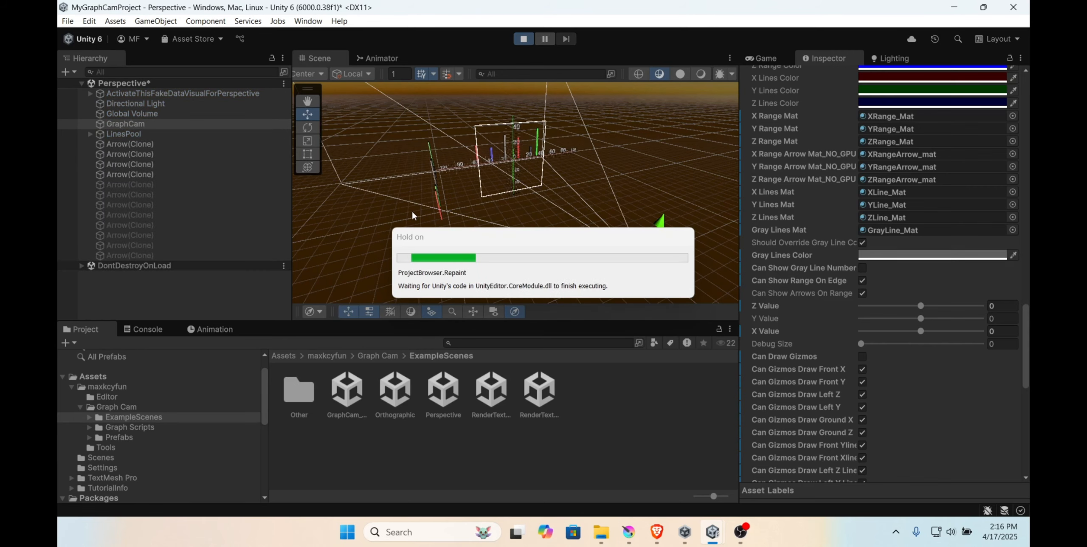
{"action": "middle_click_drag", "start_coordinate": [619, 231], "coordinate": [543, 215]}
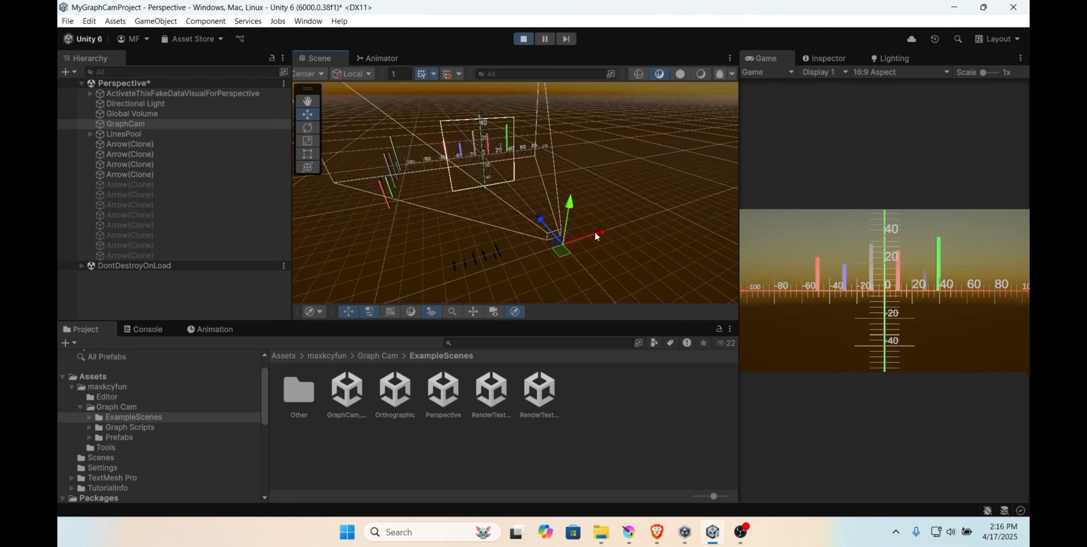
{"action": "left_click_drag", "start_coordinate": [596, 233], "coordinate": [619, 210]}
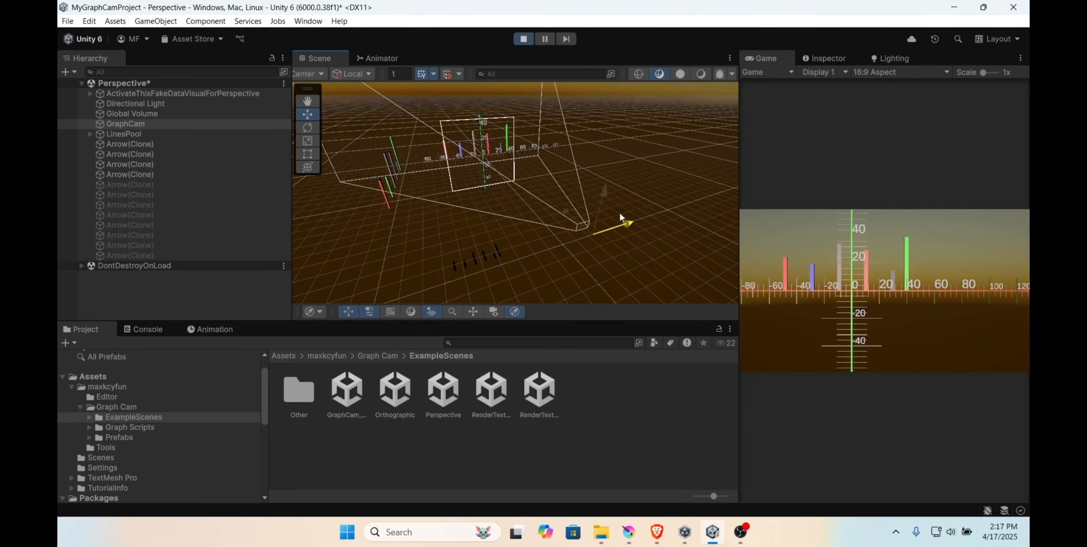
{"action": "middle_click_drag", "start_coordinate": [626, 231], "coordinate": [416, 243]}
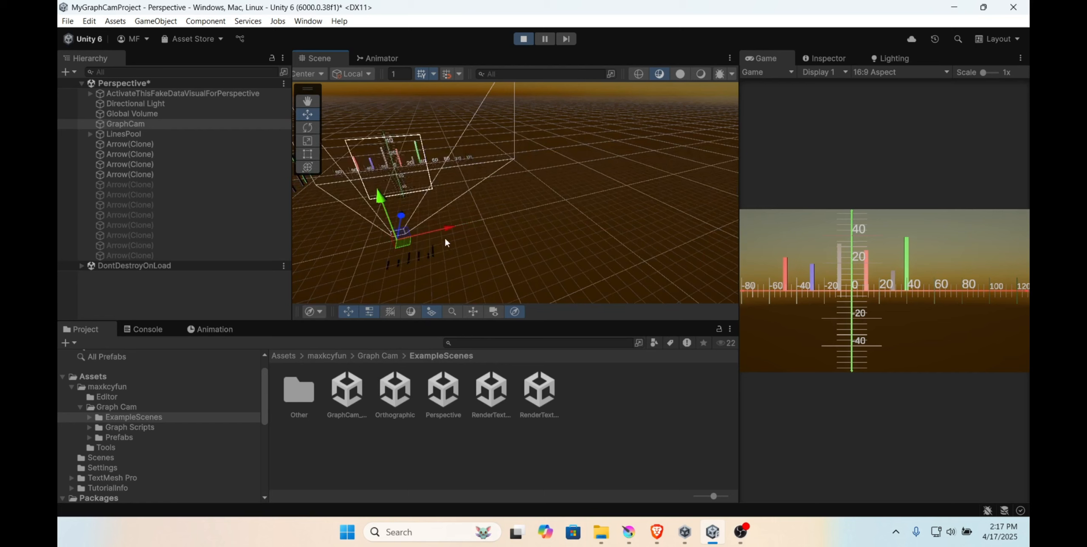
Step: Set the Game view's aspect ratio to Free Aspect
{"action": "left_click", "coordinate": [871, 74]}
{"action": "left_click", "coordinate": [889, 115]}
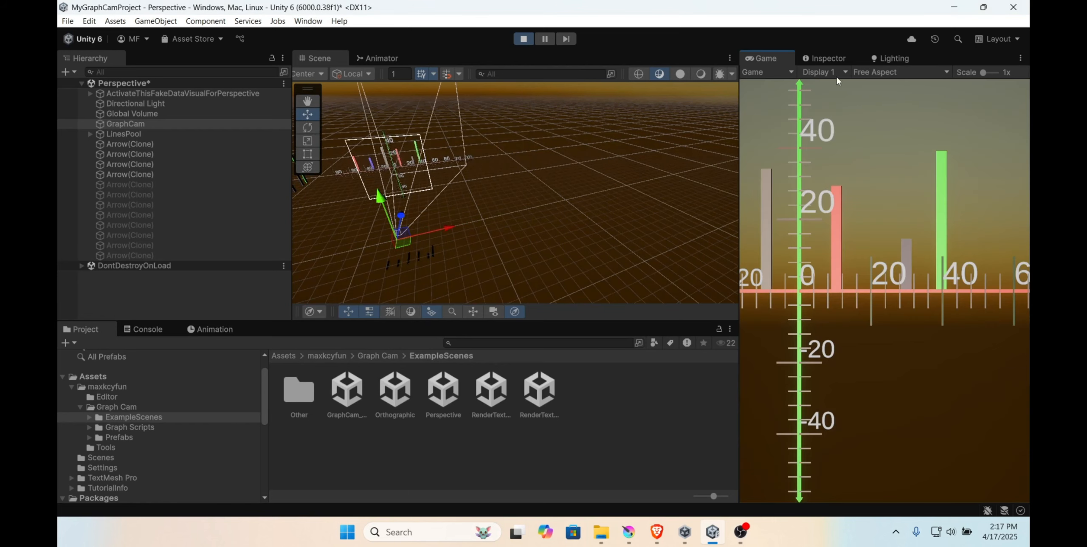
{"action": "left_click", "coordinate": [834, 61]}
{"action": "left_click", "coordinate": [762, 59]}
Step: Move GraphCam far along its X axis, shift it vertically, and bring it back near the data bars
{"action": "left_click_drag", "start_coordinate": [442, 228], "coordinate": [578, 225]}
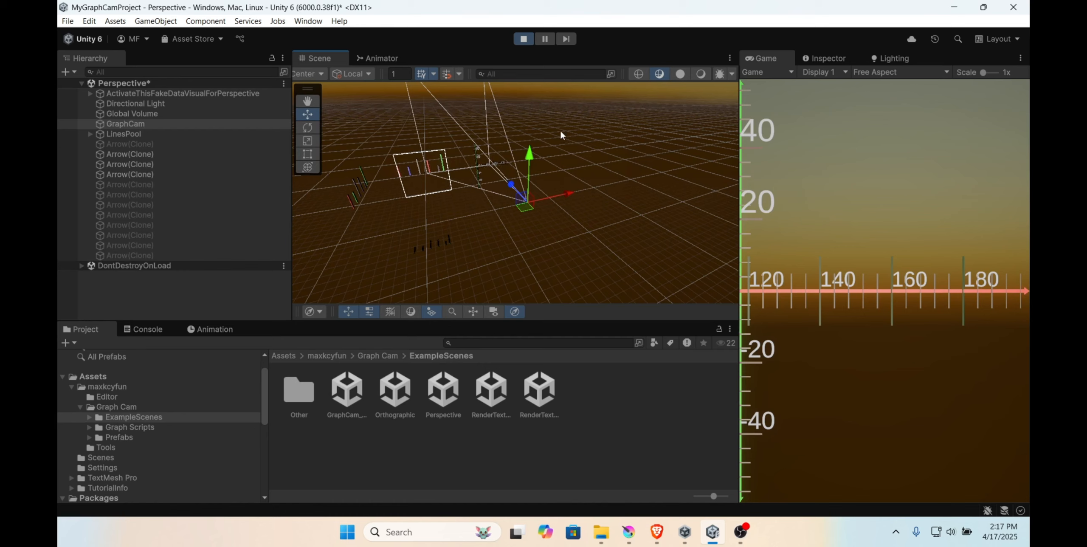
{"action": "left_click_drag", "start_coordinate": [528, 159], "coordinate": [580, 146], "text": "alt"}
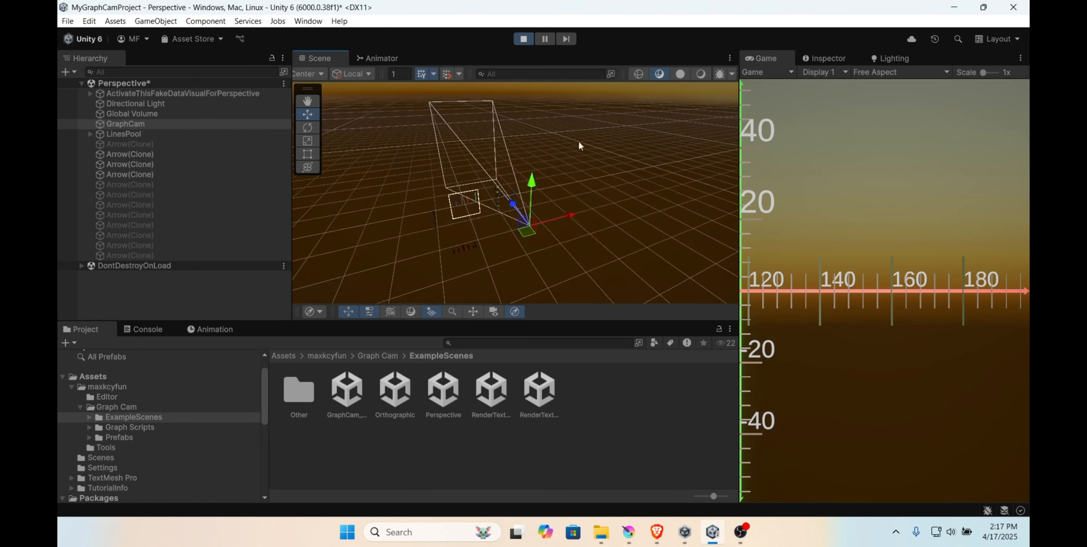
{"action": "mouse_move", "coordinate": [533, 186]}
{"action": "left_mouse_down"}
{"action": "mouse_move", "coordinate": [529, 120]}
{"action": "mouse_move", "coordinate": [533, 223]}
{"action": "mouse_move", "coordinate": [536, 174]}
{"action": "left_mouse_up"}
{"action": "left_click_drag", "start_coordinate": [573, 211], "coordinate": [505, 231]}
{"action": "left_click_drag", "start_coordinate": [465, 192], "coordinate": [466, 203]}
Step: Turn off Can Show Range On Edge in the Graph Ctlr settings and move GraphCam along X and back to test it
{"action": "left_click", "coordinate": [830, 56]}
{"action": "scroll", "coordinate": [758, 332], "scroll_direction": "down", "scroll_amount": 8}
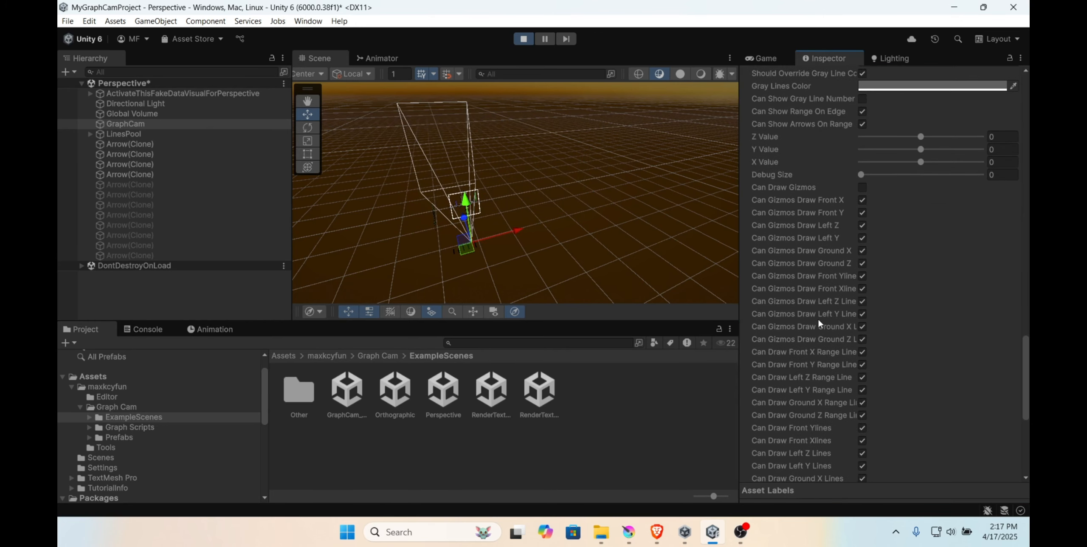
{"action": "scroll", "coordinate": [814, 336], "scroll_direction": "up", "scroll_amount": 5}
{"action": "scroll", "coordinate": [786, 265], "scroll_direction": "up", "scroll_amount": 3}
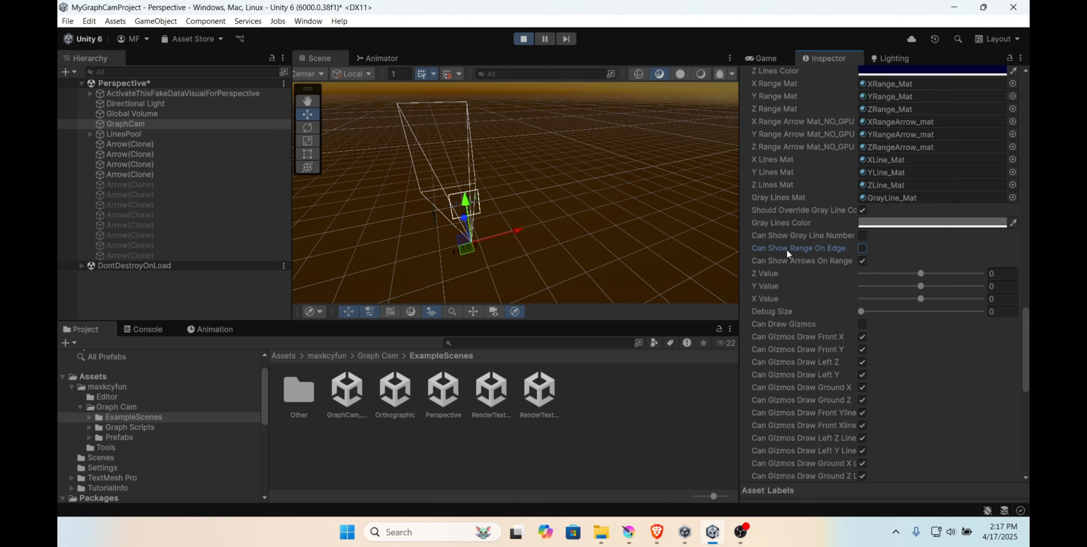
{"action": "left_click", "coordinate": [764, 60]}
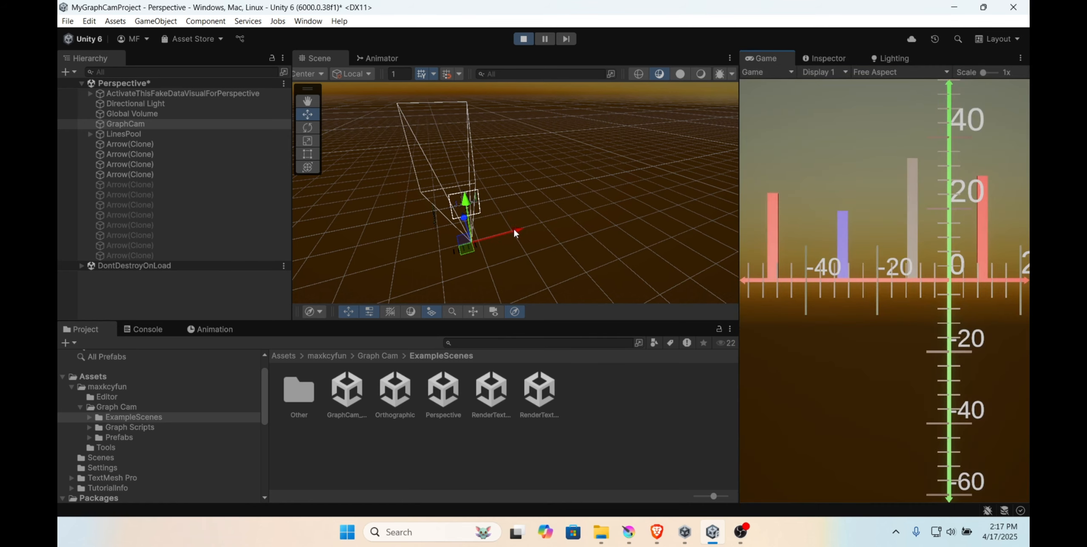
{"action": "left_click_drag", "start_coordinate": [514, 233], "coordinate": [585, 214]}
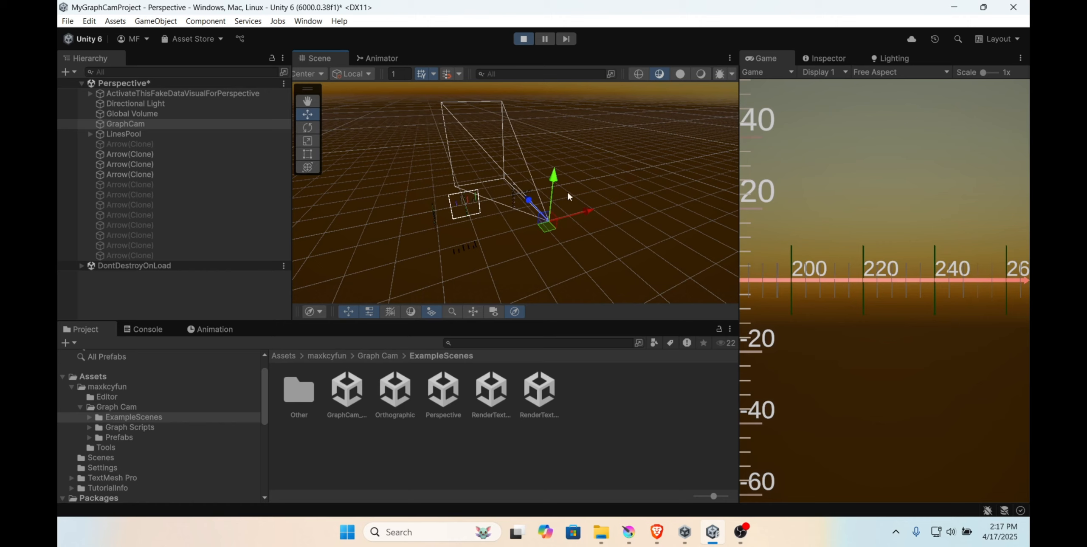
{"action": "left_click_drag", "start_coordinate": [586, 219], "coordinate": [526, 229]}
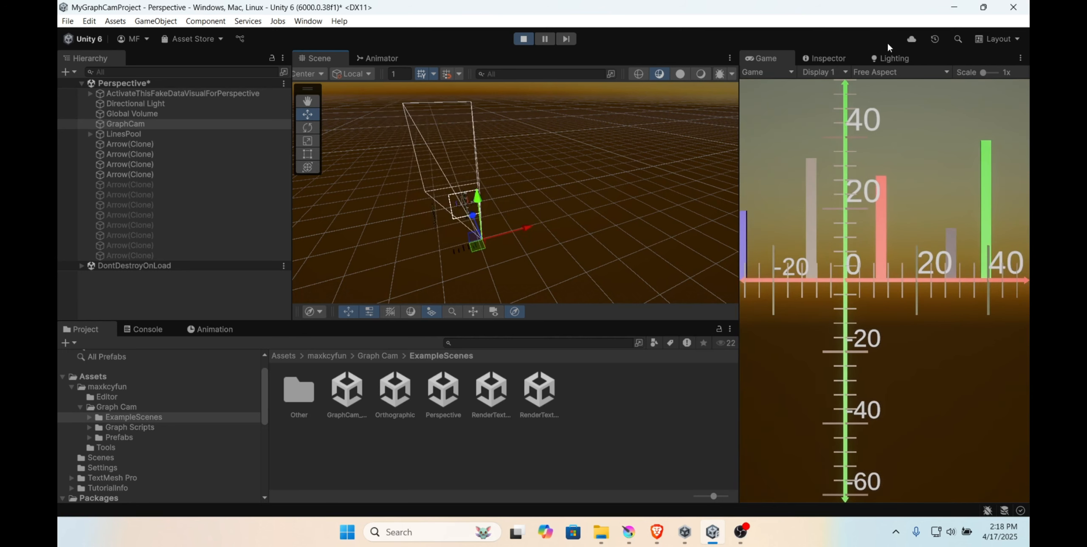
Step: Re-enable Can Show Range On Edge, turn off Can Show Arrows On Range, and view the graph in the Game view
{"action": "left_click", "coordinate": [843, 57]}
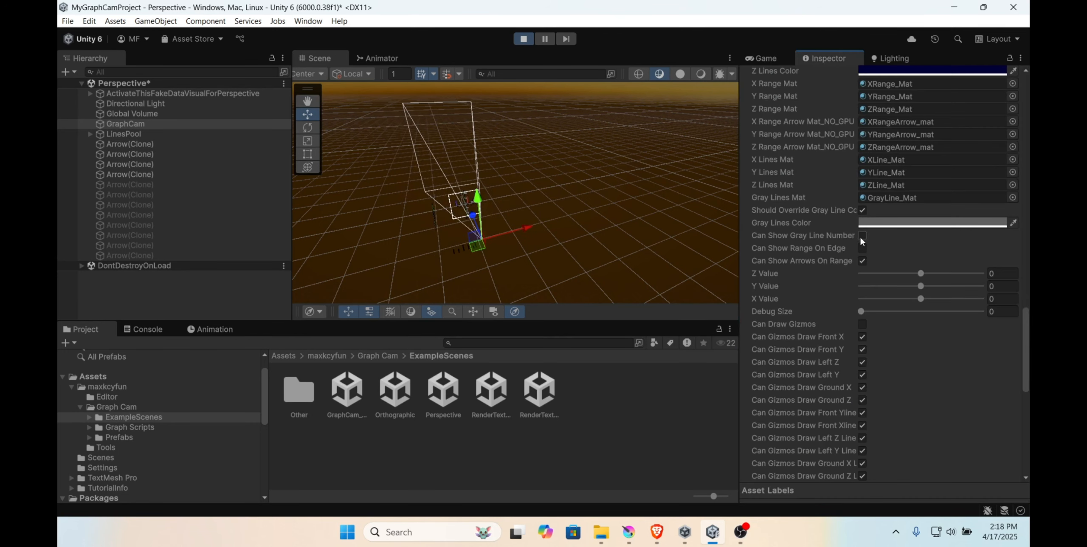
{"action": "left_click", "coordinate": [861, 248]}
{"action": "left_click", "coordinate": [862, 260]}
{"action": "left_click", "coordinate": [770, 60]}
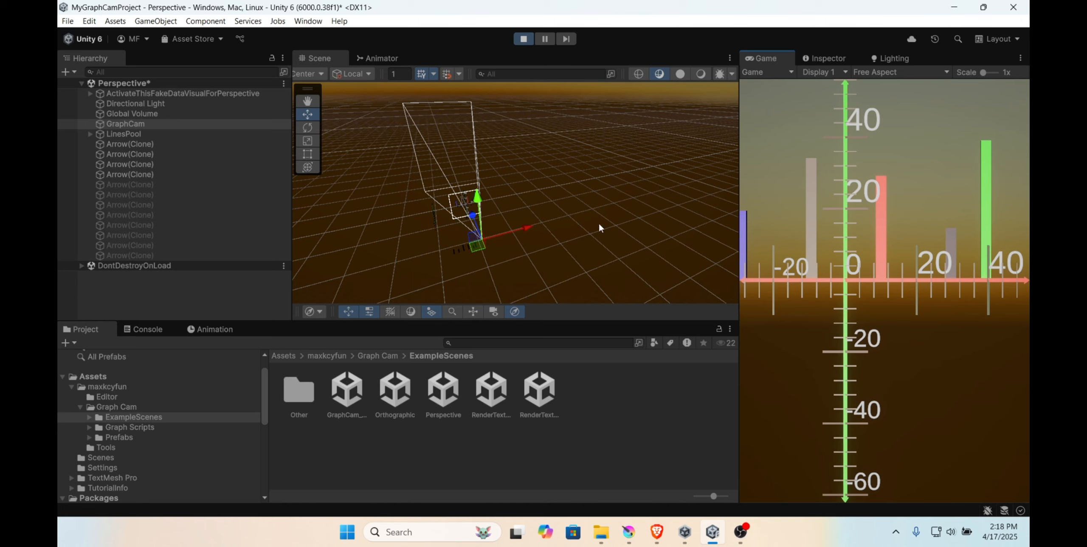
Step: Move GraphCam along its X axis to test the hidden arrows, and re-enable Can Show Arrows On Range
{"action": "mouse_move", "coordinate": [529, 226]}
{"action": "left_mouse_down"}
{"action": "mouse_move", "coordinate": [542, 225]}
{"action": "mouse_move", "coordinate": [523, 231]}
{"action": "left_mouse_up"}
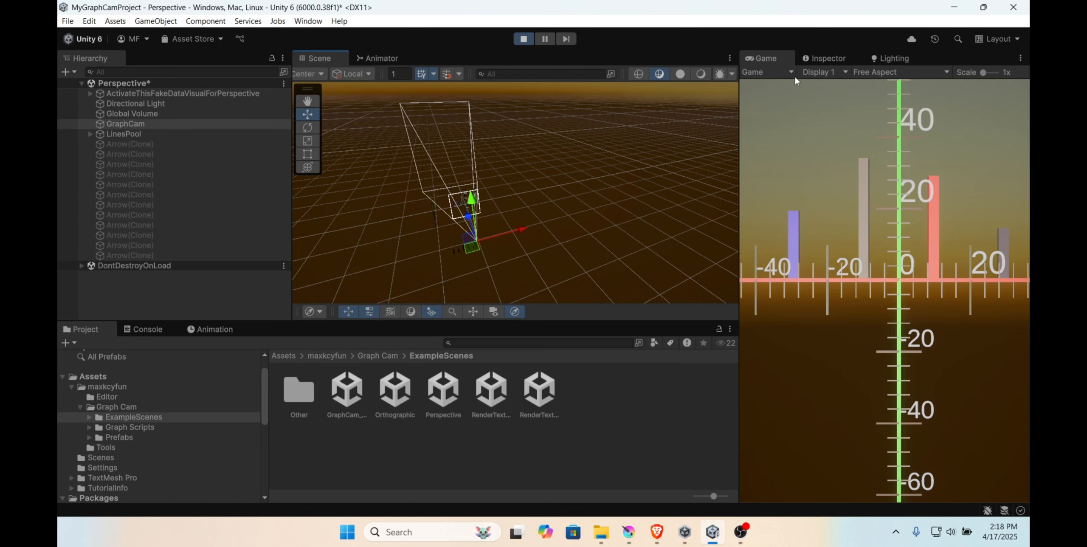
{"action": "left_click", "coordinate": [817, 60]}
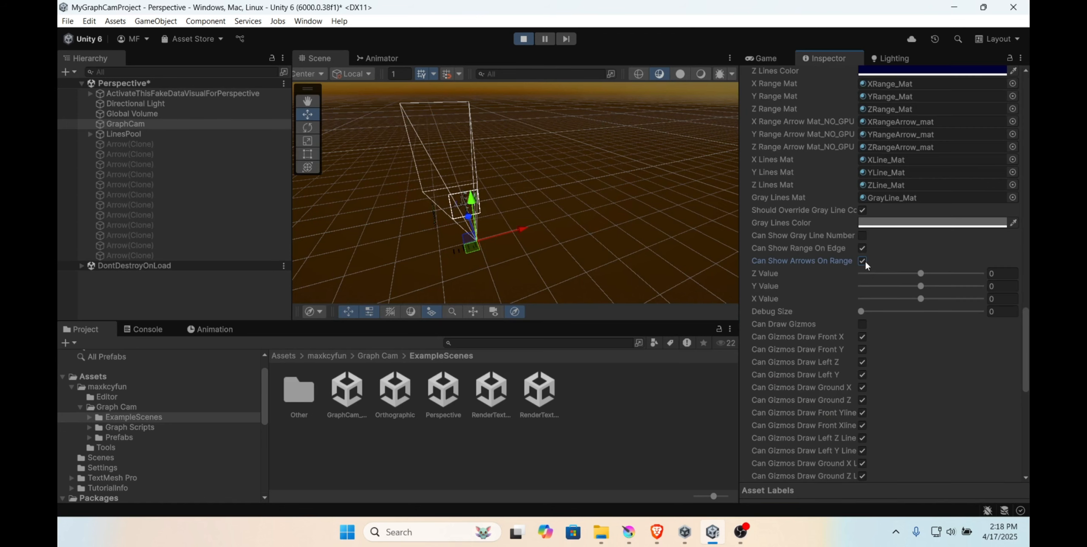
Step: Widen the Inspector and increase the Range Width Multiplier in GraphCam's Graph Ctlr settings
{"action": "scroll", "coordinate": [817, 234], "scroll_direction": "up", "scroll_amount": 8}
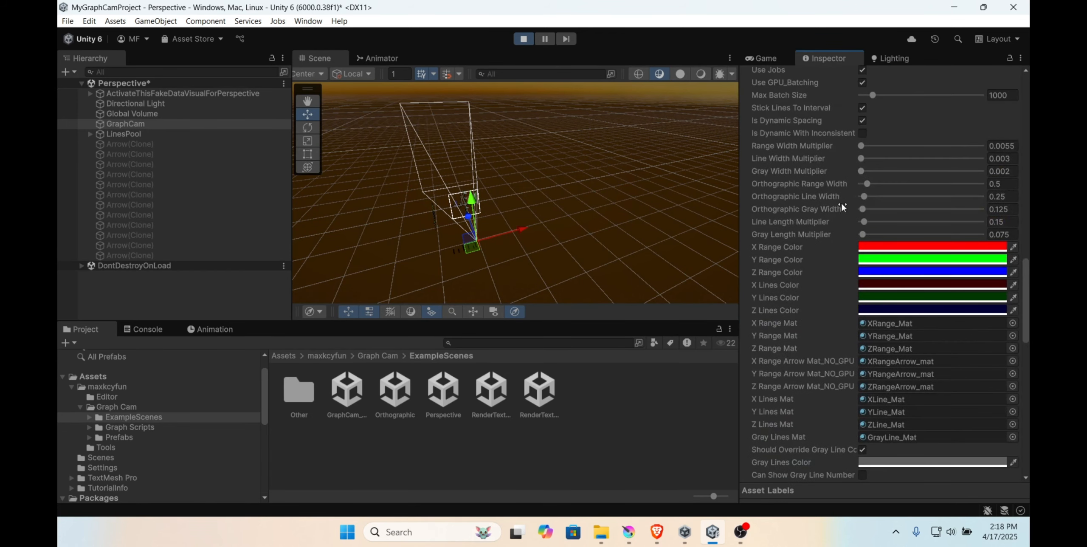
{"action": "scroll", "coordinate": [844, 225], "scroll_direction": "up", "scroll_amount": 1}
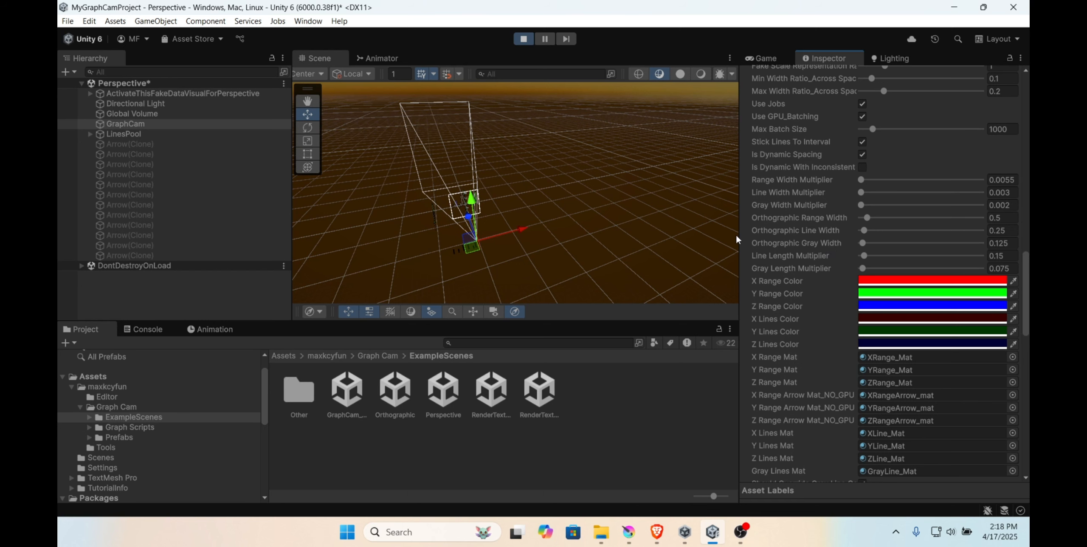
{"action": "left_click_drag", "start_coordinate": [739, 237], "coordinate": [704, 236]}
{"action": "scroll", "coordinate": [765, 217], "scroll_direction": "up", "scroll_amount": 2}
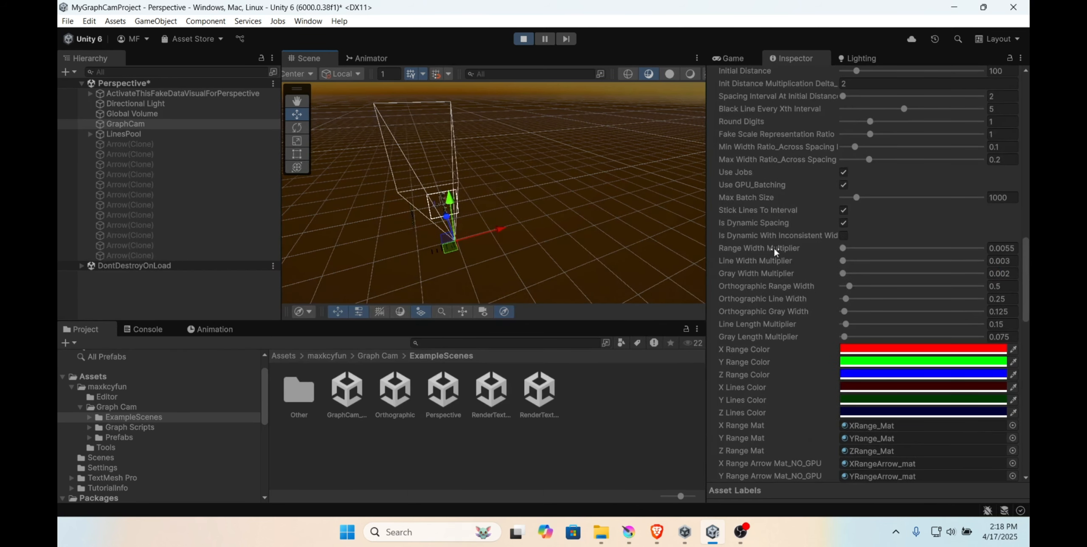
{"action": "left_click", "coordinate": [1016, 249]}
{"action": "left_click", "coordinate": [1015, 250]}
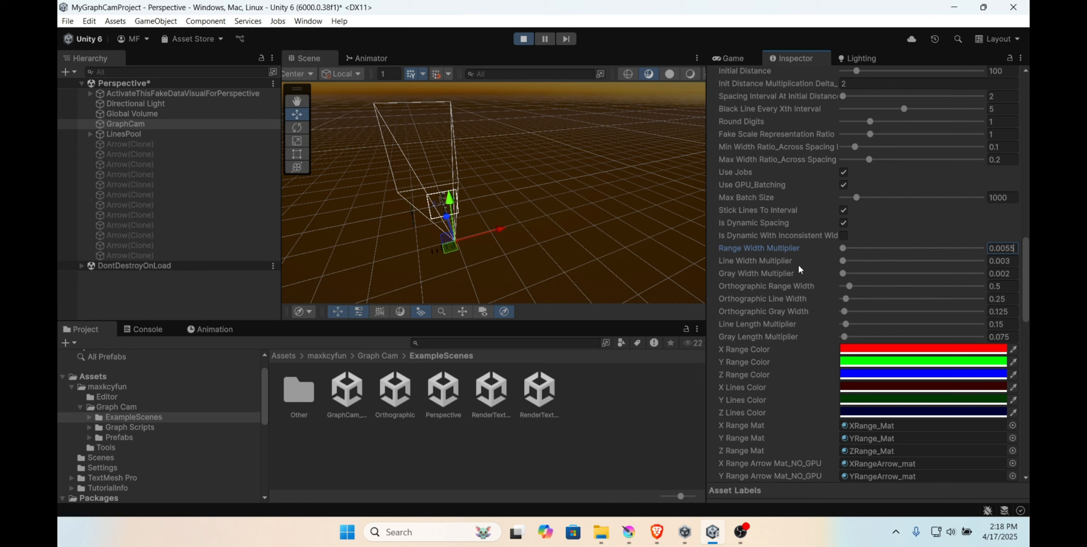
{"action": "double_click", "coordinate": [1009, 248]}
{"action": "left_click", "coordinate": [1009, 248]}
{"action": "type", "text": "9"}
Step: Move GraphCam slightly along its X axis and examine the range lines and arrows in the Game and Scene views
{"action": "scroll", "coordinate": [961, 295], "scroll_direction": "down", "scroll_amount": 15}
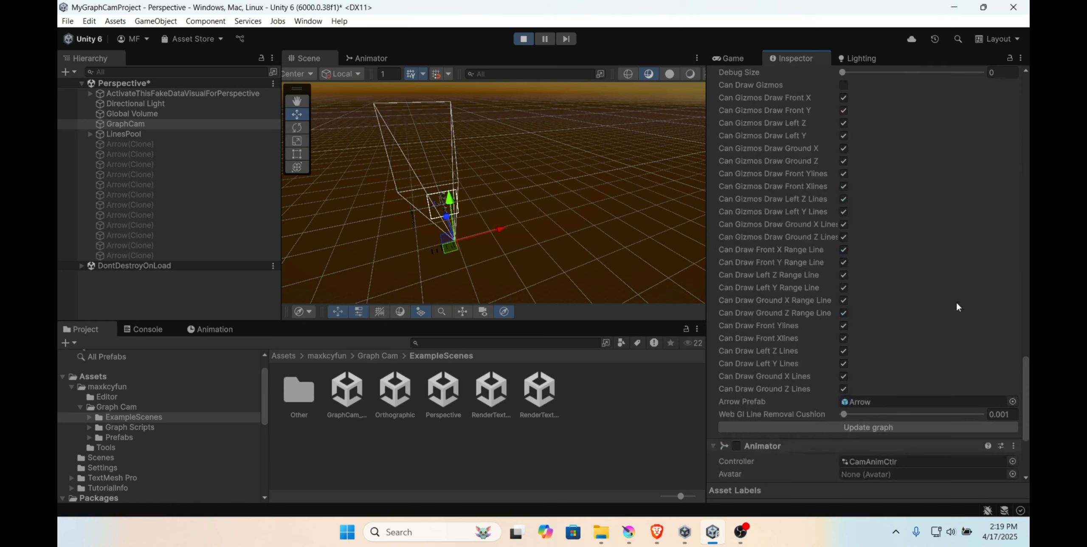
{"action": "left_click", "coordinate": [732, 59]}
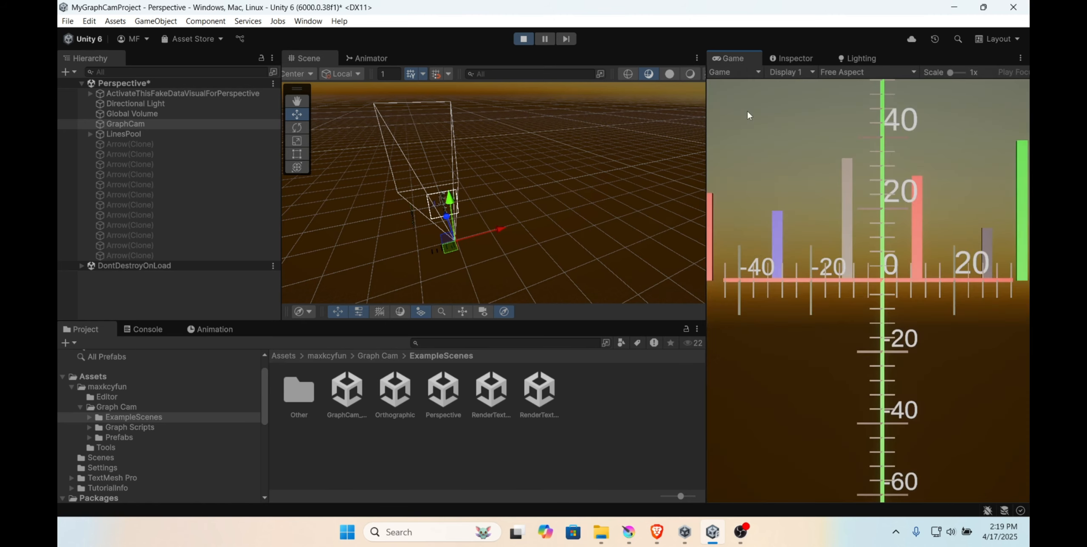
{"action": "mouse_move", "coordinate": [496, 229]}
{"action": "left_mouse_down"}
{"action": "mouse_move", "coordinate": [506, 233]}
{"action": "mouse_move", "coordinate": [486, 238]}
{"action": "mouse_move", "coordinate": [506, 240]}
{"action": "left_mouse_up"}
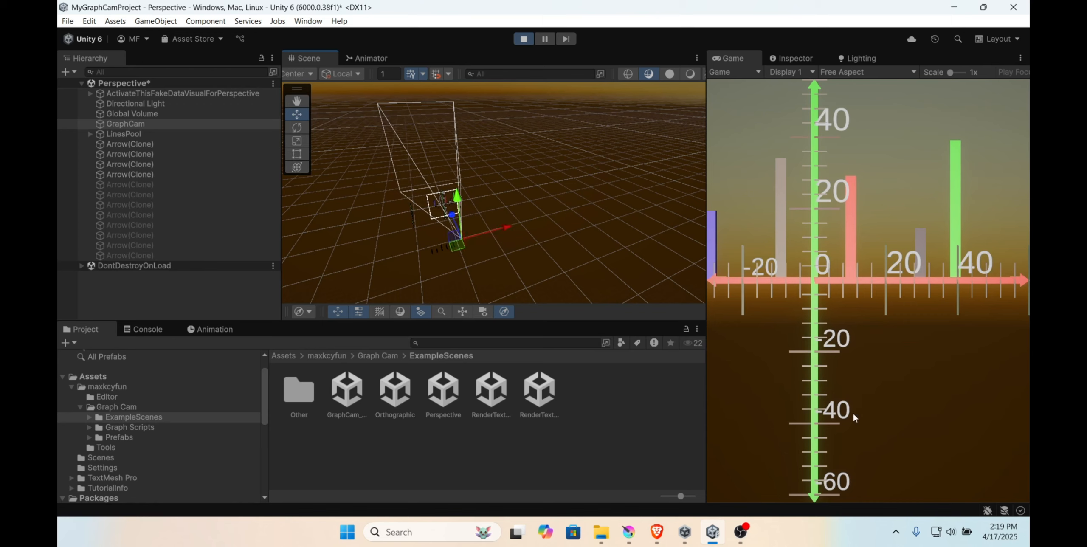
{"action": "right_click_drag", "start_coordinate": [520, 204], "coordinate": [540, 186]}
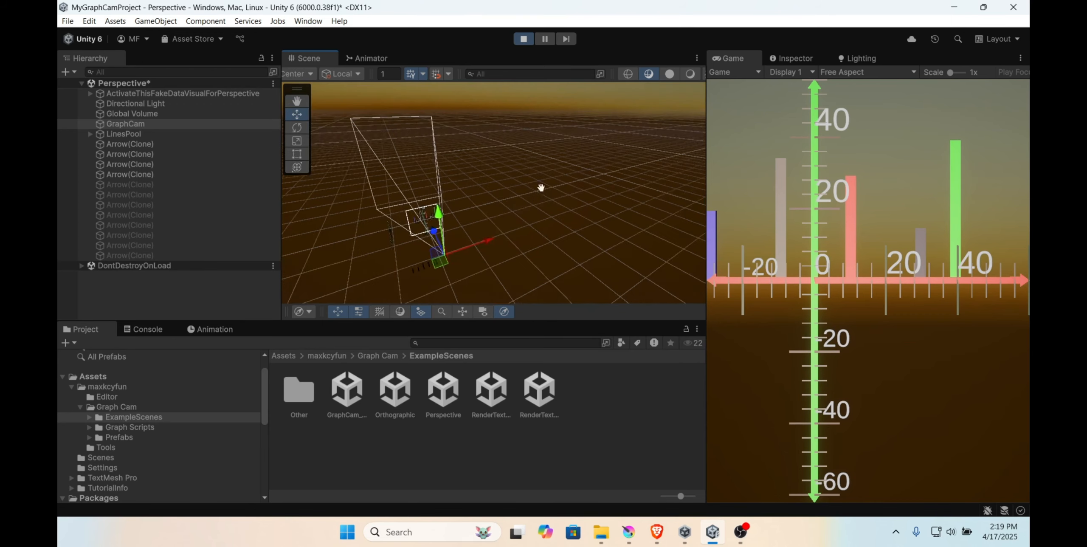
{"action": "middle_click_drag", "start_coordinate": [480, 210], "coordinate": [475, 230]}
{"action": "scroll", "coordinate": [423, 167], "scroll_direction": "up", "scroll_amount": 5}
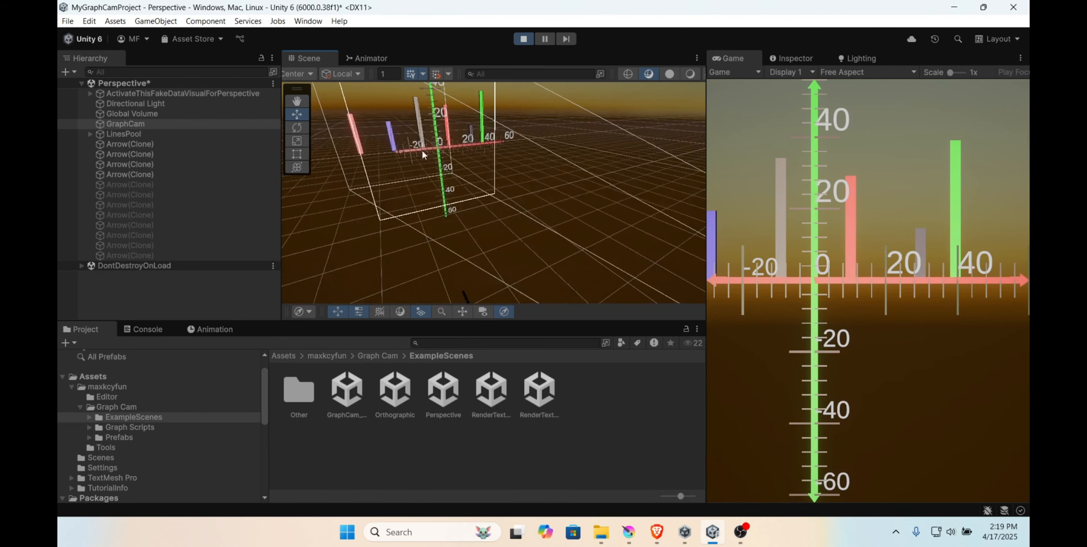
Step: Examine the import settings of the Arrow sprite in Graph Cam's Prefabs folder
{"action": "left_click", "coordinate": [117, 428]}
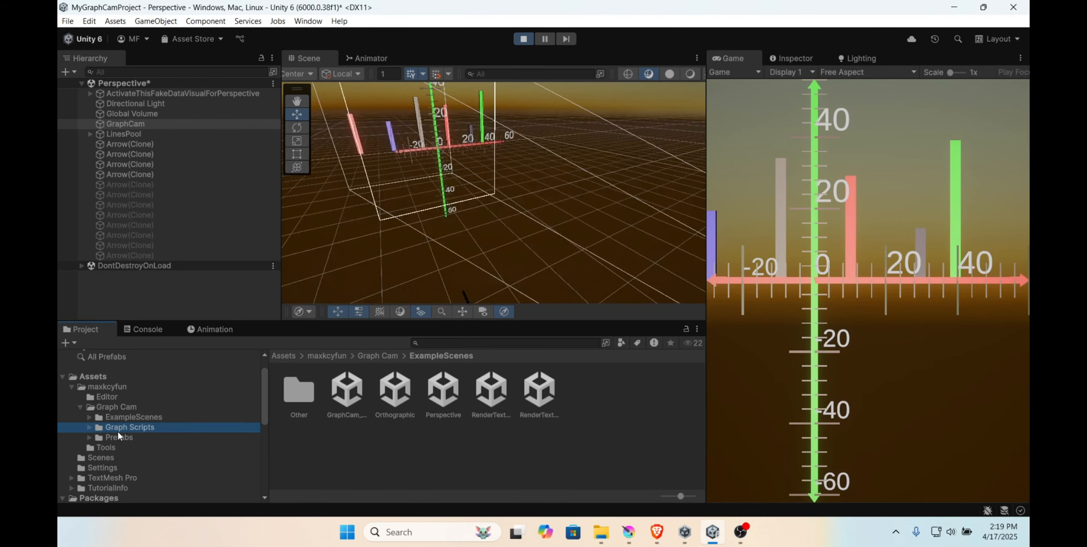
{"action": "left_click", "coordinate": [115, 437]}
{"action": "left_click", "coordinate": [394, 392]}
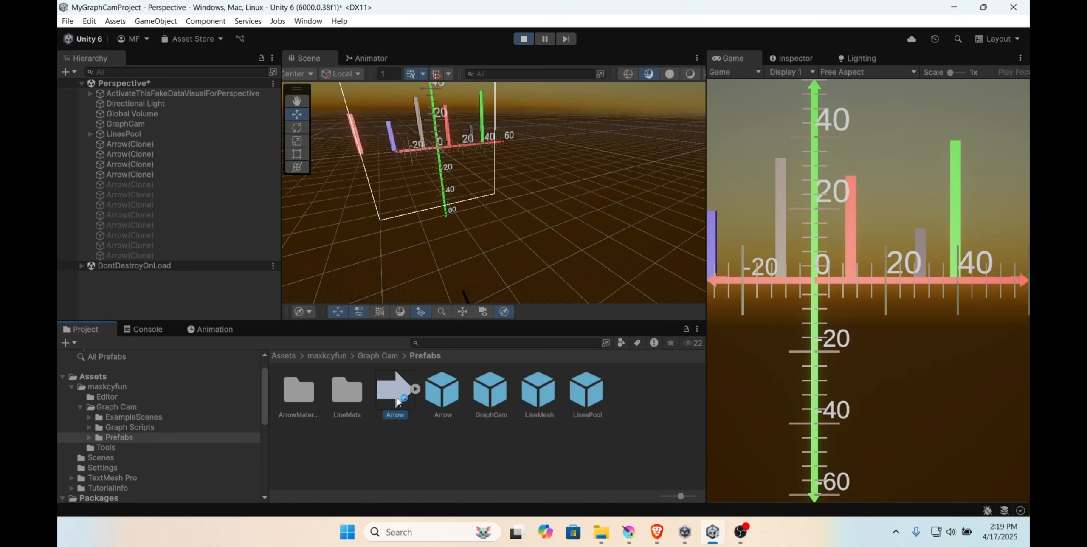
{"action": "left_click", "coordinate": [809, 59]}
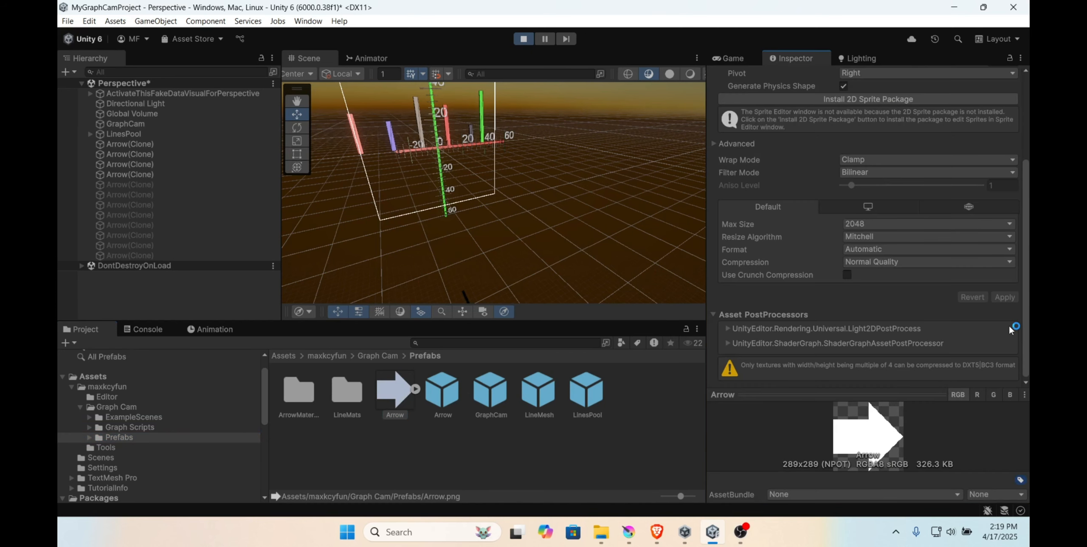
{"action": "scroll", "coordinate": [912, 302], "scroll_direction": "down", "scroll_amount": 5}
{"action": "scroll", "coordinate": [849, 278], "scroll_direction": "up", "scroll_amount": 5}
{"action": "left_click", "coordinate": [415, 389]}
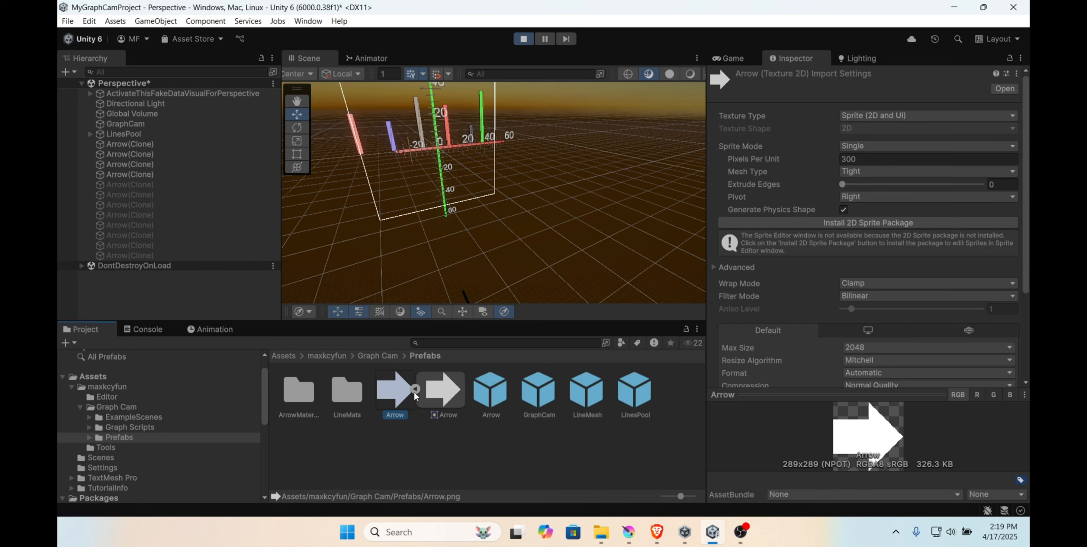
{"action": "scroll", "coordinate": [843, 270], "scroll_direction": "down", "scroll_amount": 3}
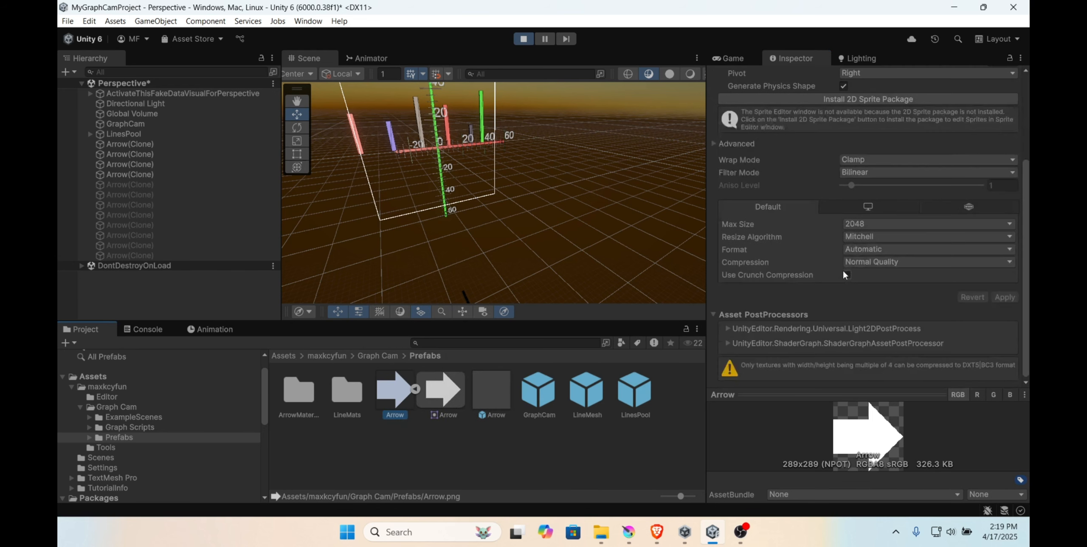
{"action": "scroll", "coordinate": [844, 274], "scroll_direction": "up", "scroll_amount": 3}
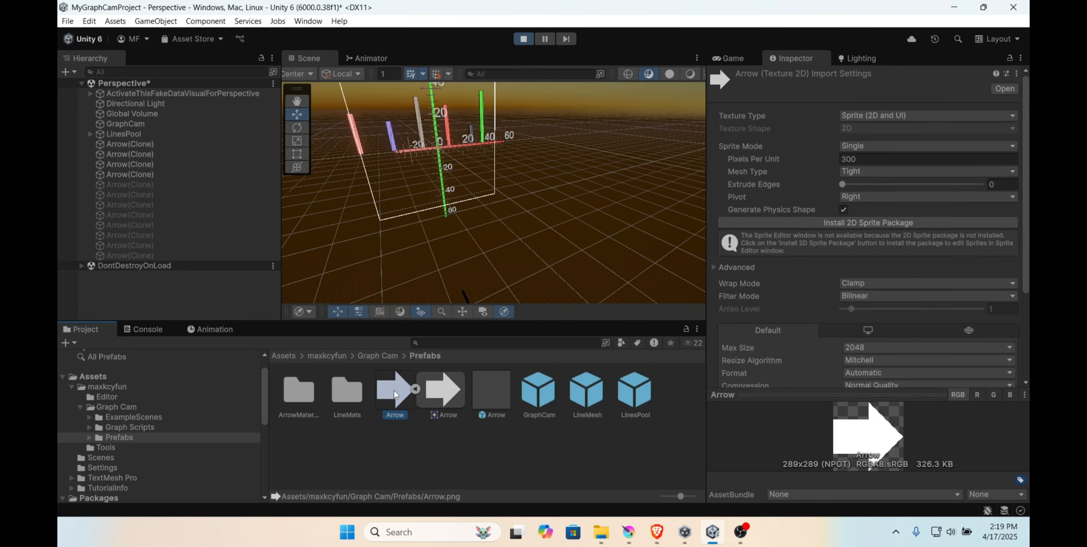
{"action": "left_click", "coordinate": [416, 390]}
Step: Examine the Arrow prefab's sprite renderer and Arrow script values, and compare them with the arrows in the Game view
{"action": "left_click", "coordinate": [548, 405]}
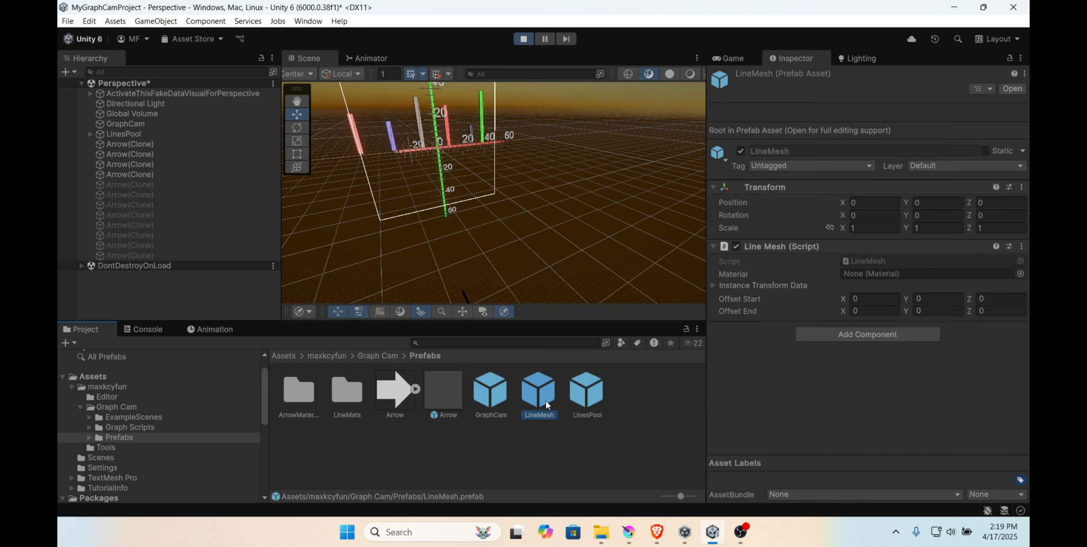
{"action": "left_click", "coordinate": [437, 385]}
{"action": "scroll", "coordinate": [899, 282], "scroll_direction": "down", "scroll_amount": 4}
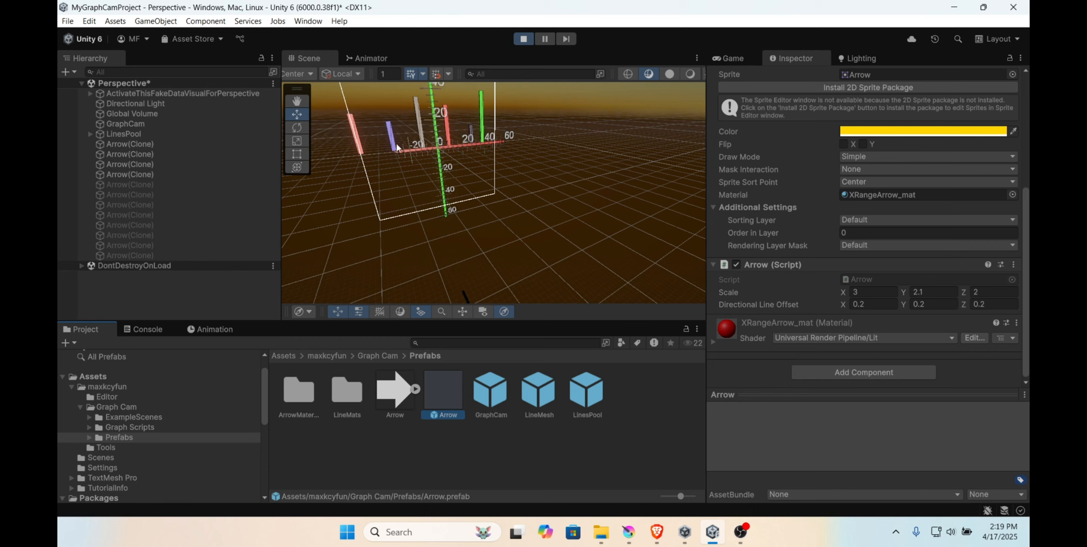
{"action": "left_click", "coordinate": [731, 59]}
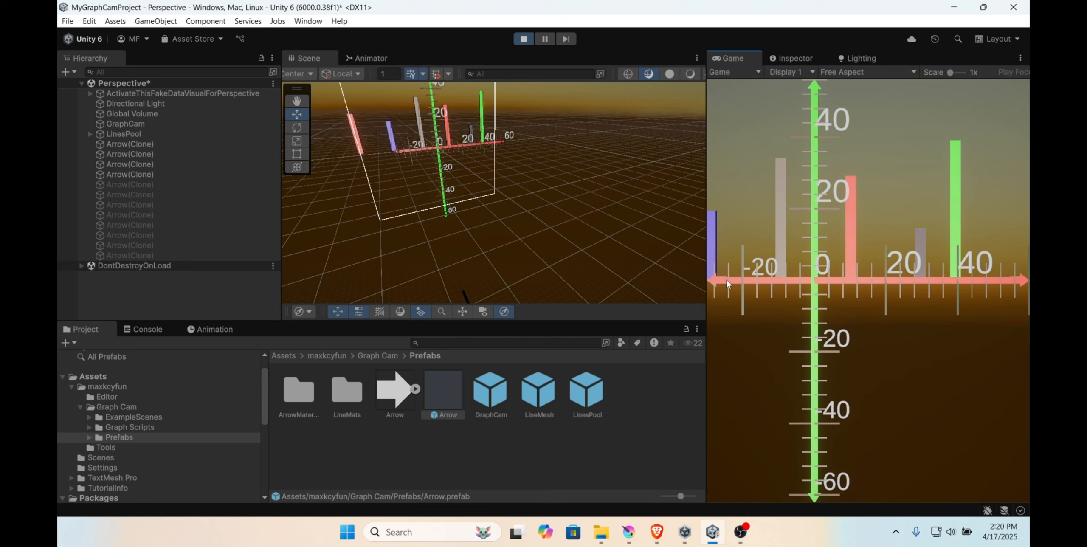
Step: Select GraphCam, shift it slightly along Y, and move it forward along Z towards the graph
{"action": "right_click_drag", "start_coordinate": [438, 208], "coordinate": [579, 185]}
{"action": "left_click", "coordinate": [125, 123]}
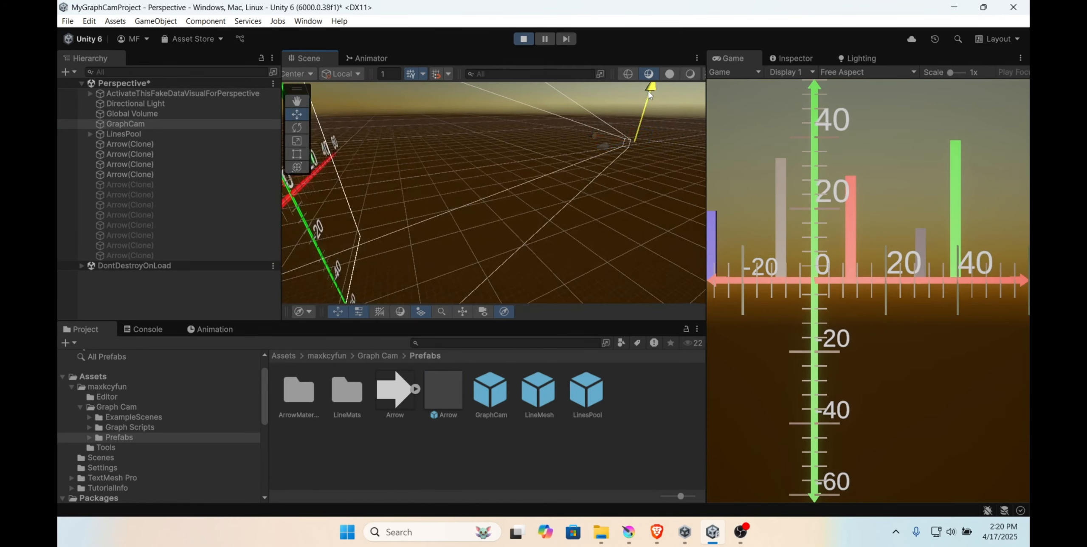
{"action": "left_click_drag", "start_coordinate": [648, 90], "coordinate": [647, 133]}
{"action": "right_click_drag", "start_coordinate": [529, 149], "coordinate": [447, 165]}
{"action": "scroll", "coordinate": [594, 153], "scroll_direction": "down", "scroll_amount": 5}
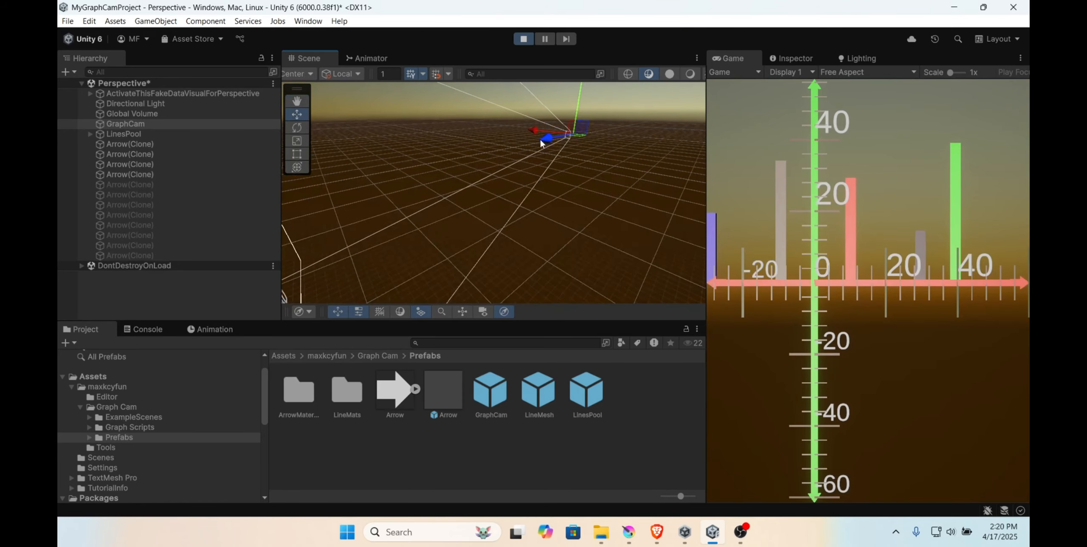
{"action": "left_click_drag", "start_coordinate": [541, 143], "coordinate": [326, 210]}
Step: Move GraphCam along its X axis, closer to the graph's vertical axis
{"action": "middle_click_drag", "start_coordinate": [326, 210], "coordinate": [477, 206]}
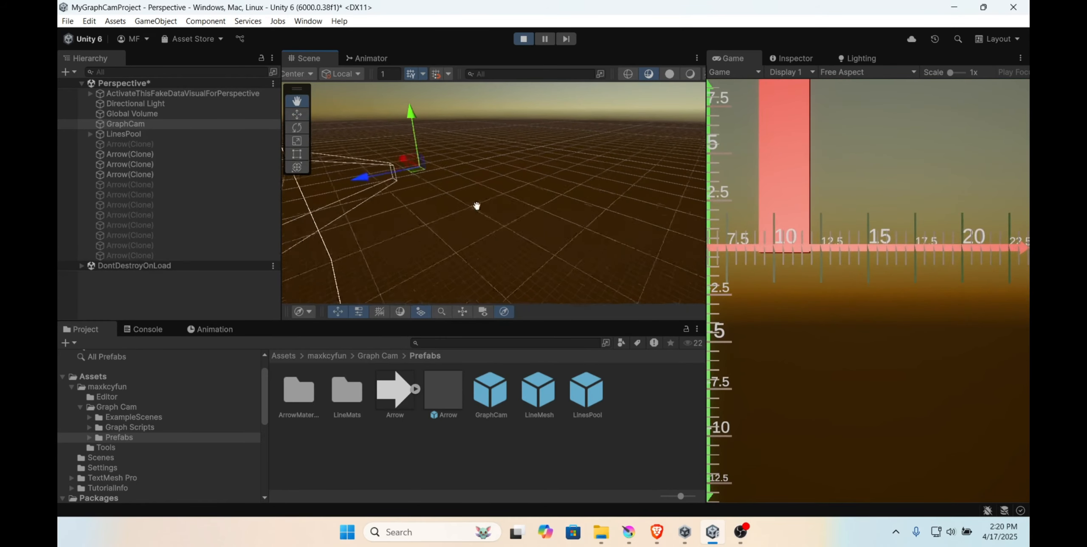
{"action": "right_click_drag", "start_coordinate": [476, 205], "coordinate": [468, 173]}
{"action": "scroll", "coordinate": [448, 207], "scroll_direction": "down", "scroll_amount": 3}
{"action": "middle_click_drag", "start_coordinate": [468, 173], "coordinate": [377, 173]}
{"action": "scroll", "coordinate": [572, 150], "scroll_direction": "up", "scroll_amount": 4}
{"action": "middle_click_drag", "start_coordinate": [583, 172], "coordinate": [437, 215]}
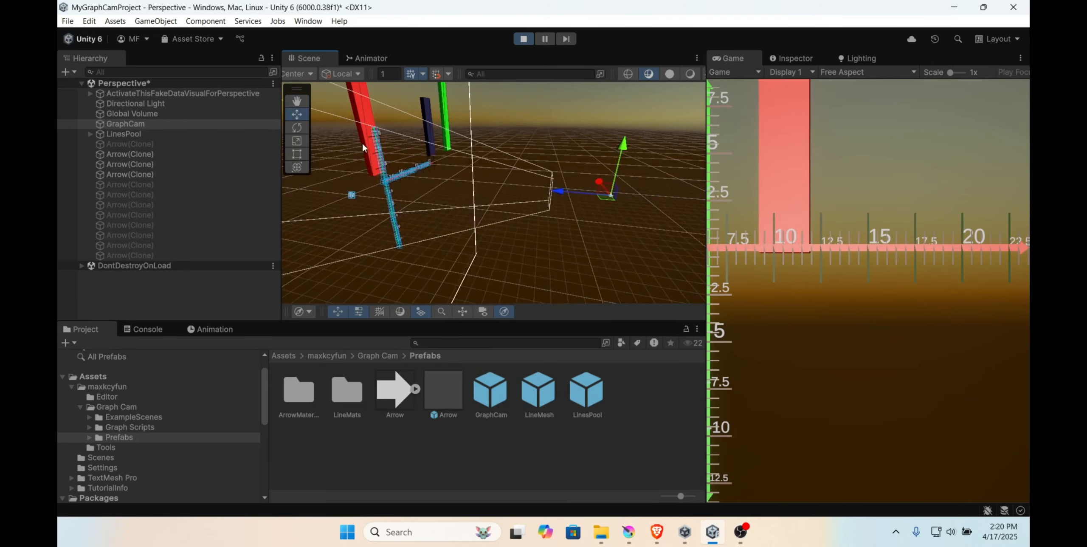
{"action": "scroll", "coordinate": [362, 142], "scroll_direction": "up", "scroll_amount": 3}
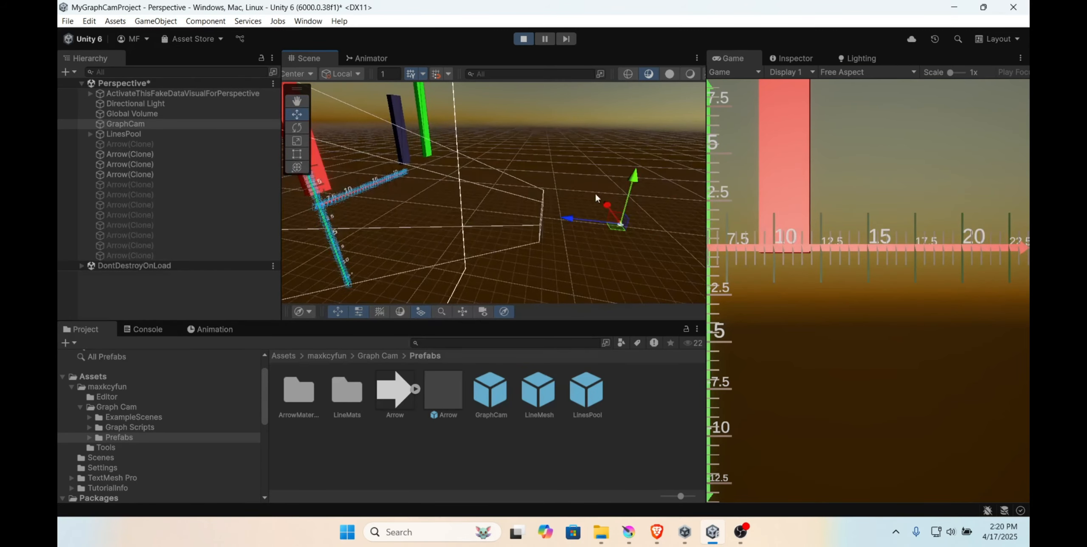
{"action": "left_click_drag", "start_coordinate": [606, 205], "coordinate": [616, 230]}
{"action": "middle_click_drag", "start_coordinate": [528, 201], "coordinate": [614, 164]}
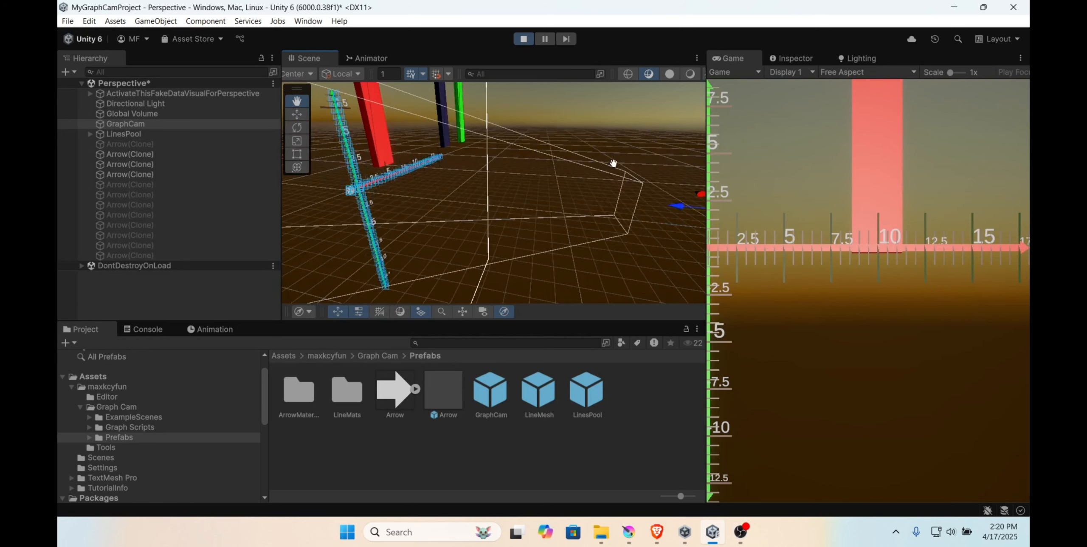
Step: Compare the Scene view's draw modes, including wireframe and unlit, and return to the original draw mode
{"action": "left_click", "coordinate": [629, 74]}
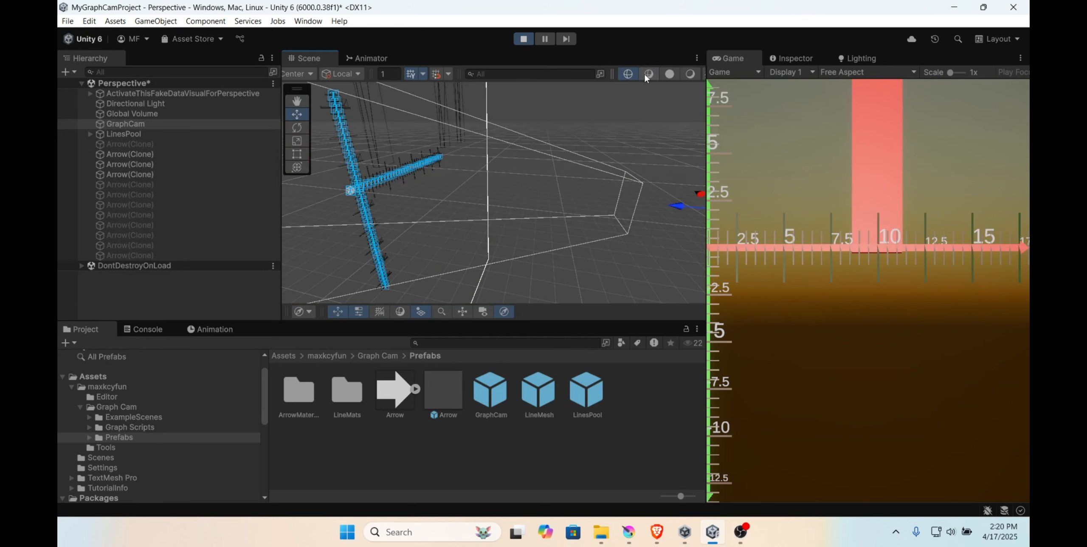
{"action": "left_click", "coordinate": [648, 73]}
{"action": "left_click", "coordinate": [669, 74]}
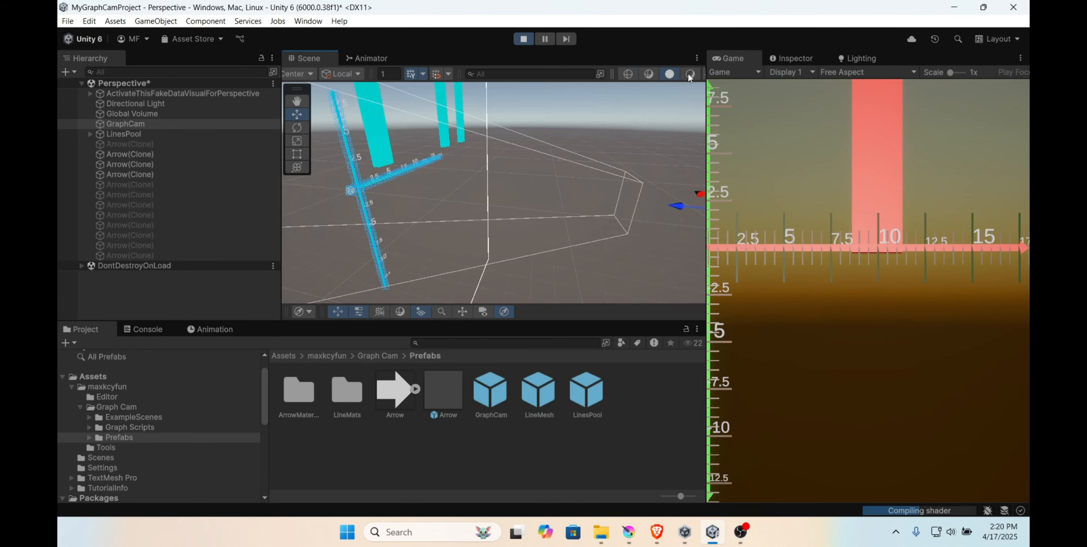
{"action": "left_click", "coordinate": [690, 75]}
{"action": "left_click", "coordinate": [628, 74]}
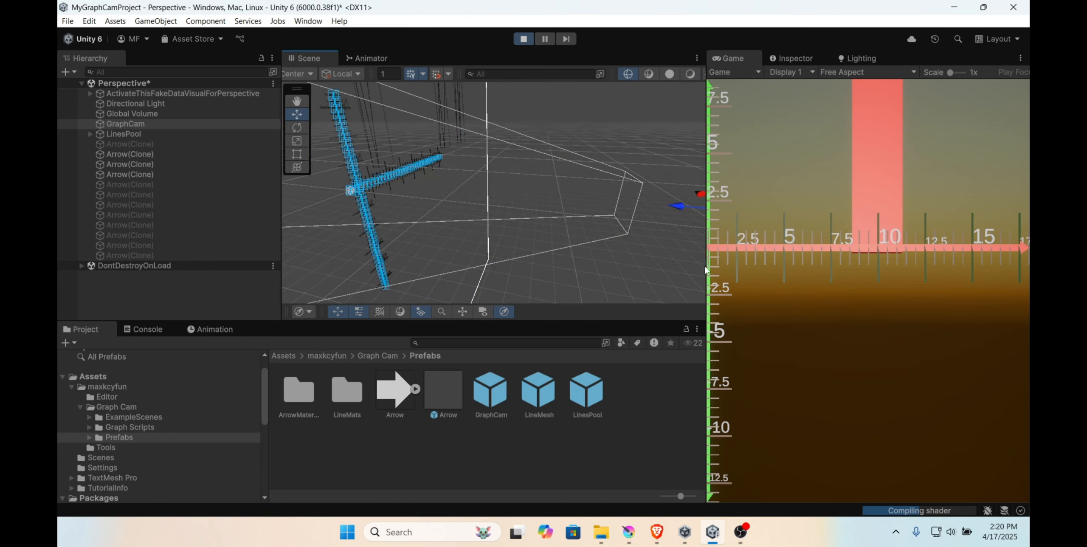
{"action": "left_click", "coordinate": [648, 74]}
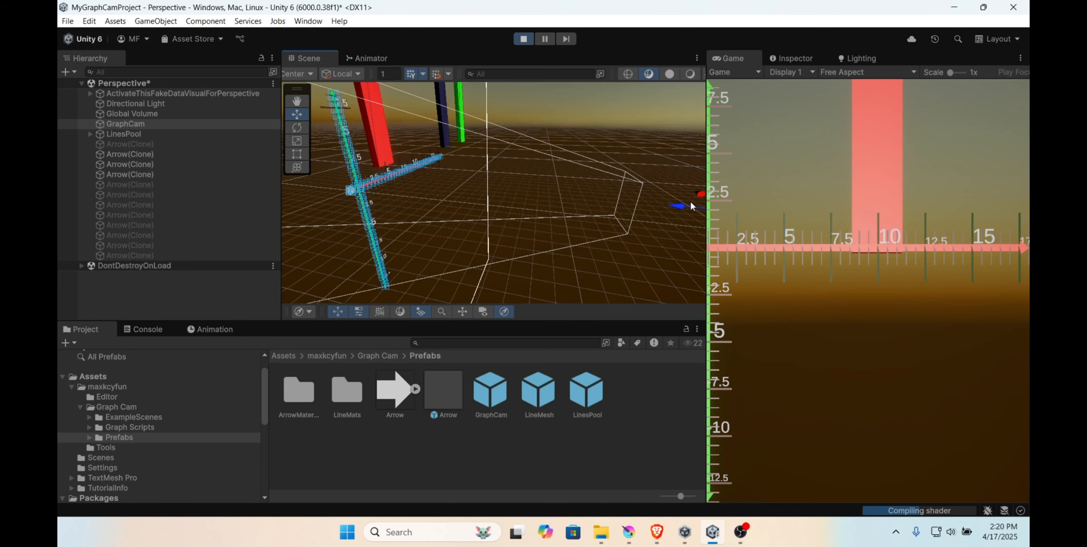
Step: Move GraphCam further forward along Z so it frames the base of the red data bar closely
{"action": "left_click_drag", "start_coordinate": [682, 208], "coordinate": [446, 171]}
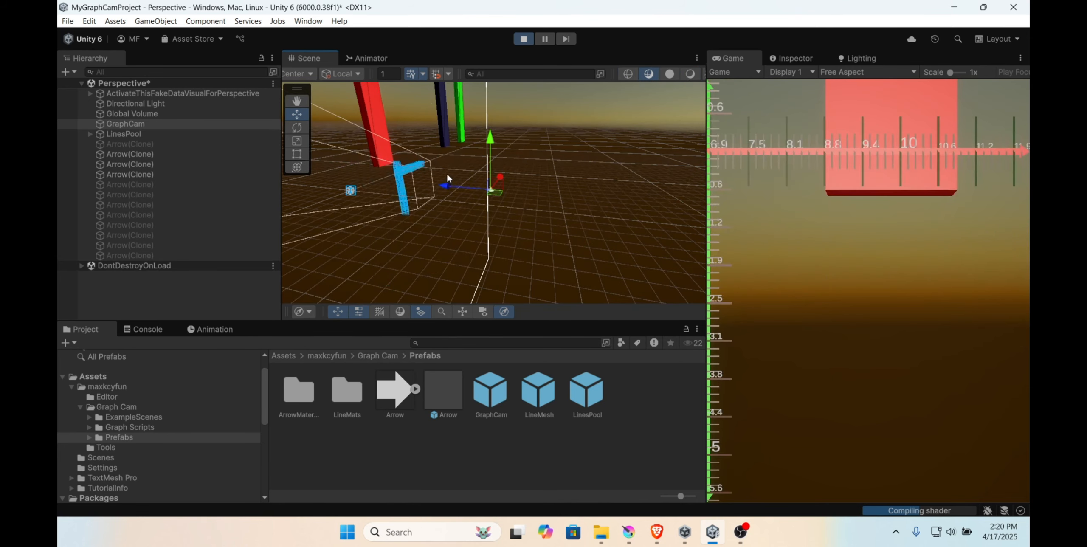
{"action": "scroll", "coordinate": [394, 186], "scroll_direction": "up", "scroll_amount": 2}
{"action": "middle_click_drag", "start_coordinate": [351, 170], "coordinate": [458, 176]}
{"action": "scroll", "coordinate": [457, 177], "scroll_direction": "up", "scroll_amount": 6}
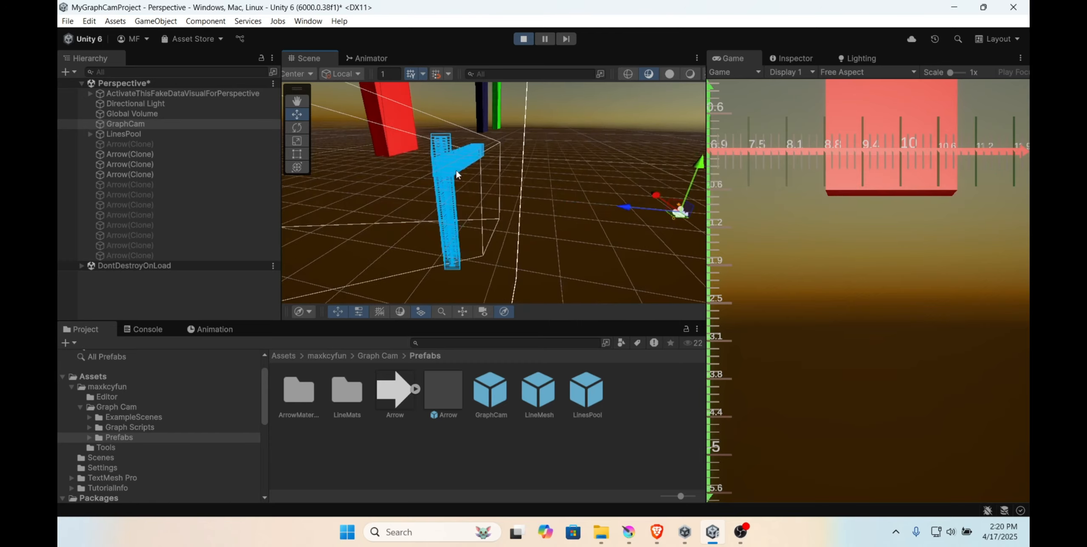
Step: Examine the red X range line up close in the Scene view and select the line mesh's Canvas under GroundZ
{"action": "right_click_drag", "start_coordinate": [457, 176], "coordinate": [373, 147]}
{"action": "scroll", "coordinate": [477, 138], "scroll_direction": "up", "scroll_amount": 3}
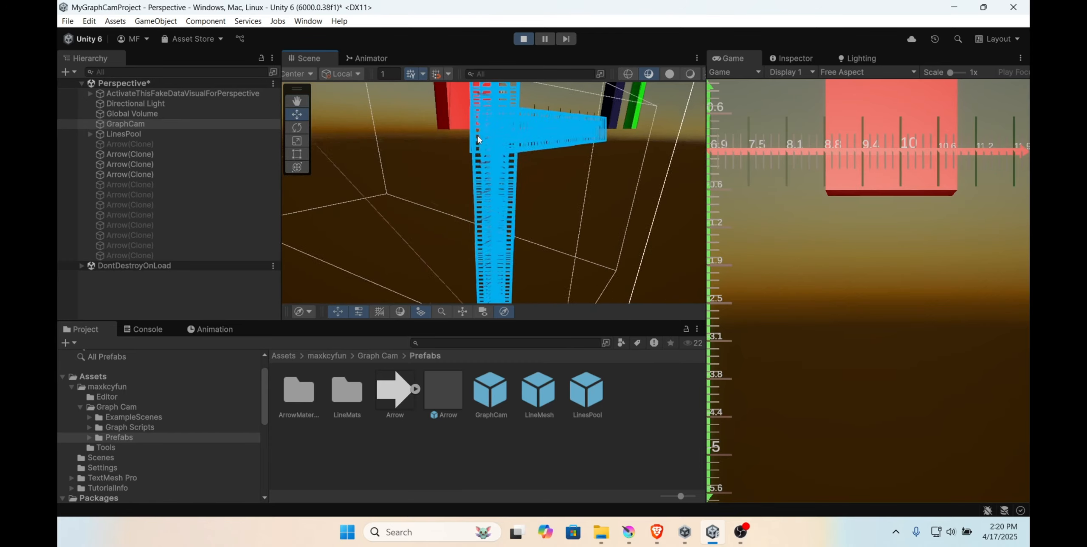
{"action": "middle_click_drag", "start_coordinate": [478, 139], "coordinate": [392, 224]}
{"action": "scroll", "coordinate": [610, 182], "scroll_direction": "up", "scroll_amount": 5}
{"action": "scroll", "coordinate": [451, 188], "scroll_direction": "up", "scroll_amount": 5}
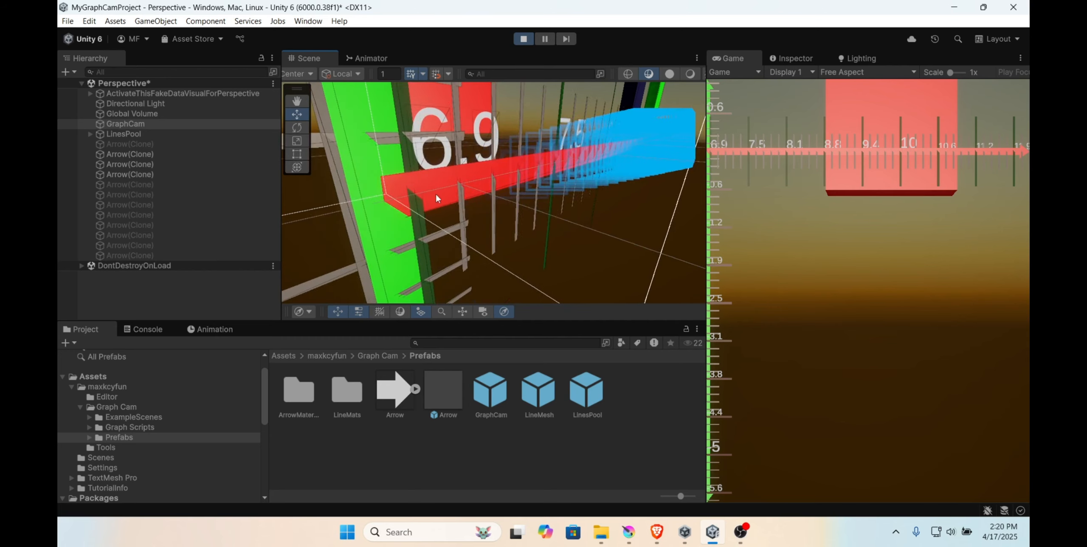
{"action": "right_click", "coordinate": [463, 210]}
{"action": "left_click", "coordinate": [484, 176]}
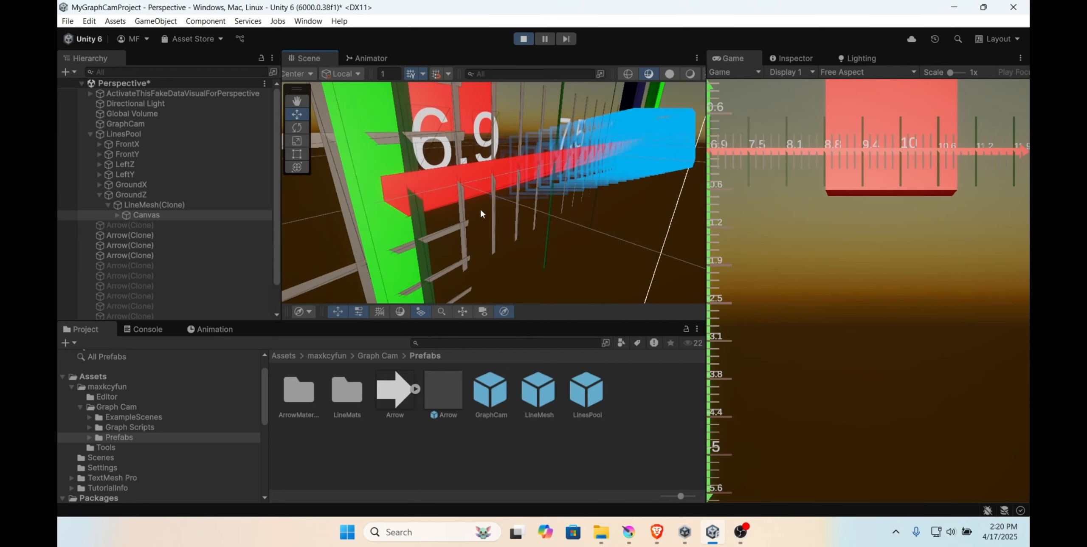
Step: Select GraphCam and raise it along its Y axis so the red data bar's base sits near the middle of the Game view
{"action": "middle_click_drag", "start_coordinate": [481, 210], "coordinate": [470, 186]}
{"action": "right_click_drag", "start_coordinate": [573, 215], "coordinate": [699, 216]}
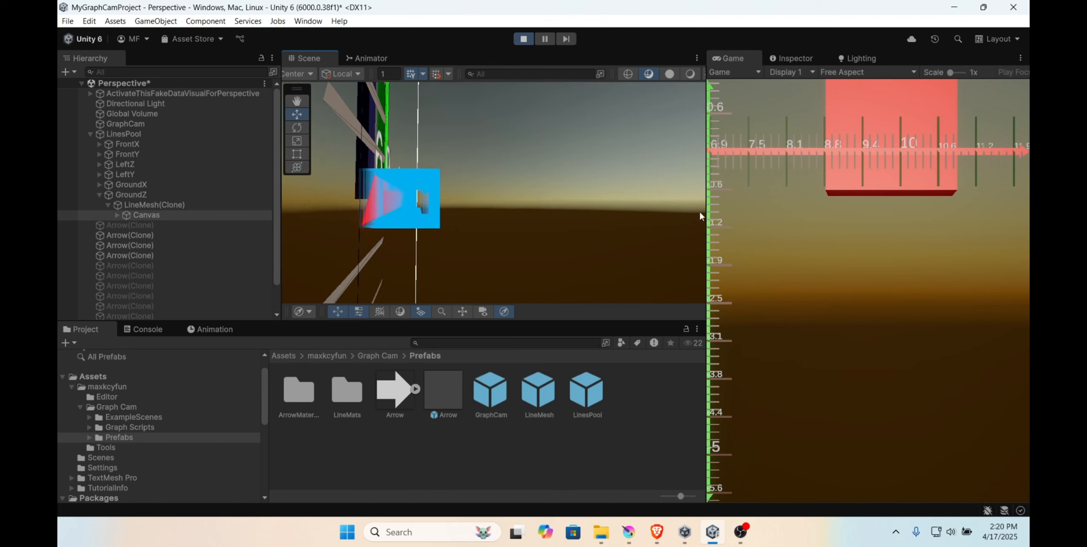
{"action": "mouse_move", "coordinate": [454, 181]}
{"action": "right_mouse_down"}
{"action": "mouse_move", "coordinate": [615, 201]}
{"action": "mouse_move", "coordinate": [464, 166]}
{"action": "right_mouse_up"}
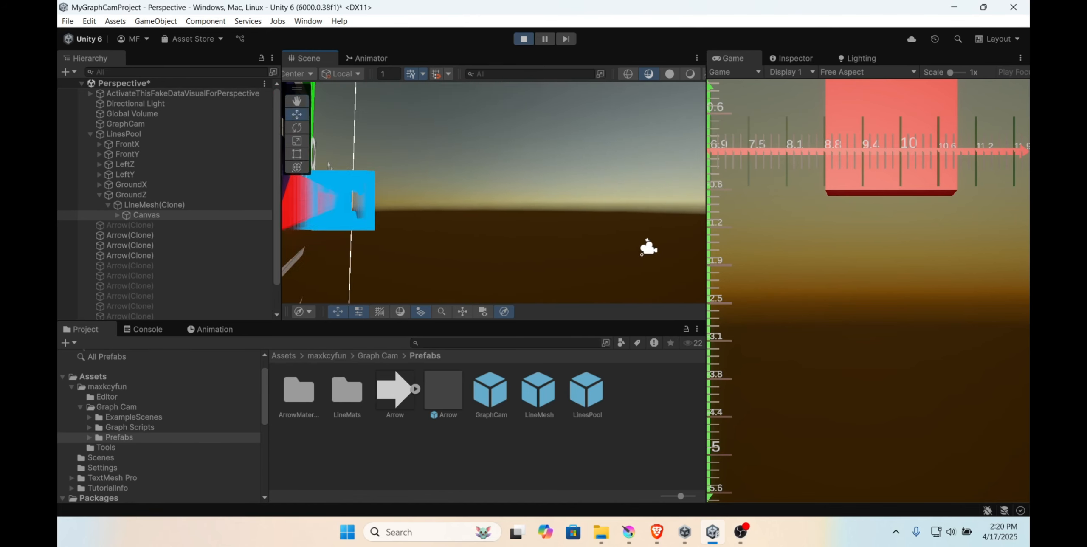
{"action": "left_click", "coordinate": [125, 124]}
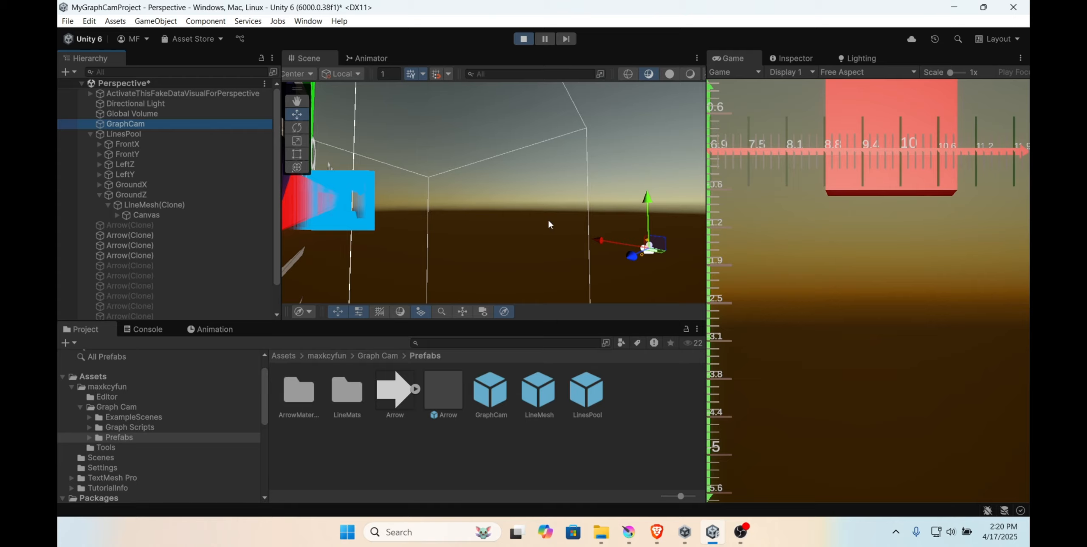
{"action": "right_click_drag", "start_coordinate": [548, 223], "coordinate": [433, 237]}
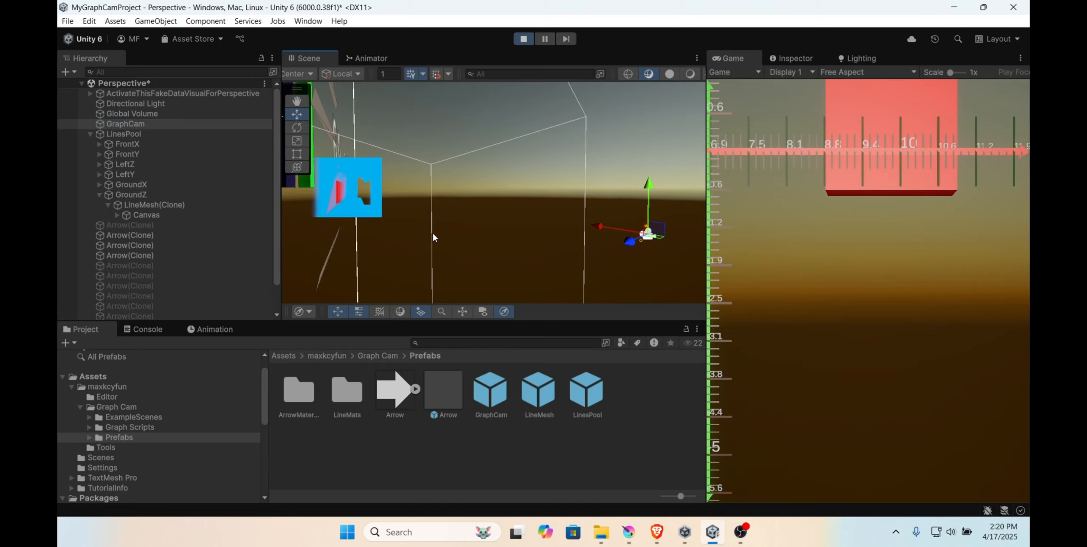
{"action": "left_click_drag", "start_coordinate": [648, 189], "coordinate": [604, 110]}
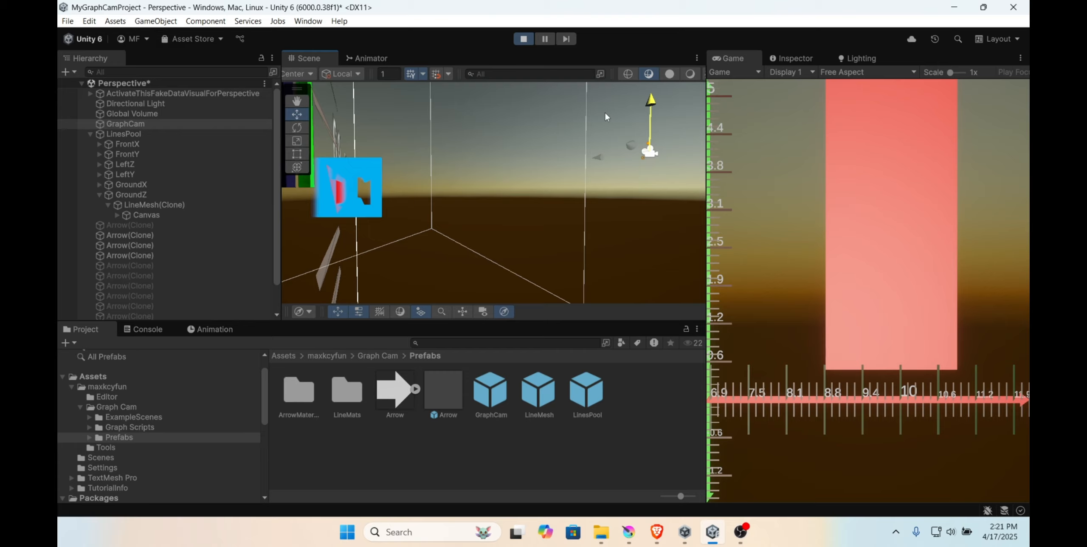
{"action": "left_click_drag", "start_coordinate": [605, 113], "coordinate": [650, 136]}
{"action": "right_click_drag", "start_coordinate": [433, 206], "coordinate": [331, 208]}
{"action": "right_click_drag", "start_coordinate": [513, 193], "coordinate": [446, 205]}
{"action": "scroll", "coordinate": [362, 221], "scroll_direction": "down", "scroll_amount": 3}
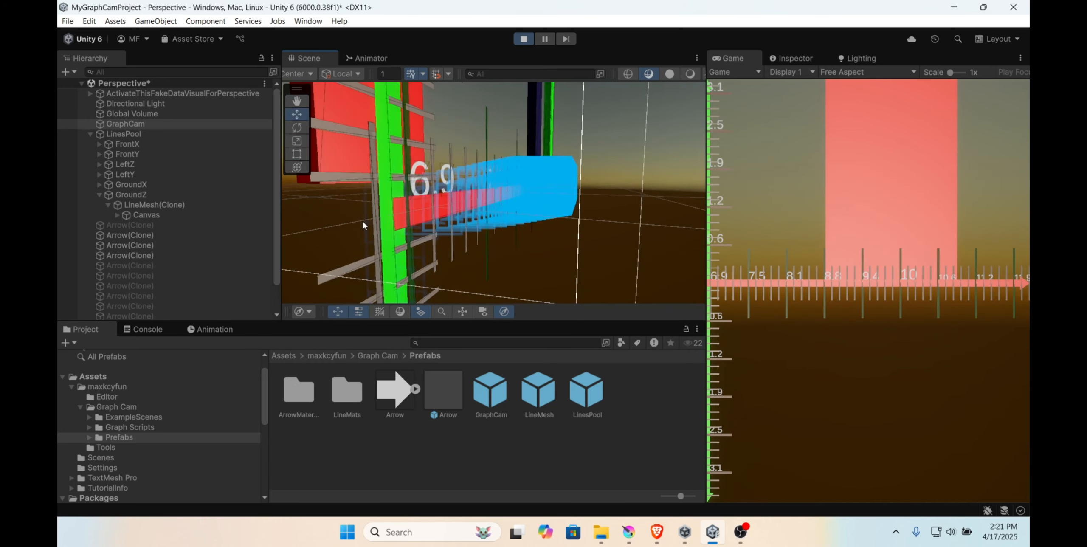
Step: Widen the Scene view until its complete set of view options fits, leaving only a narrow strip for the Game view
{"action": "left_click", "coordinate": [696, 57]}
{"action": "left_click", "coordinate": [725, 218]}
{"action": "left_click_drag", "start_coordinate": [706, 229], "coordinate": [796, 238]}
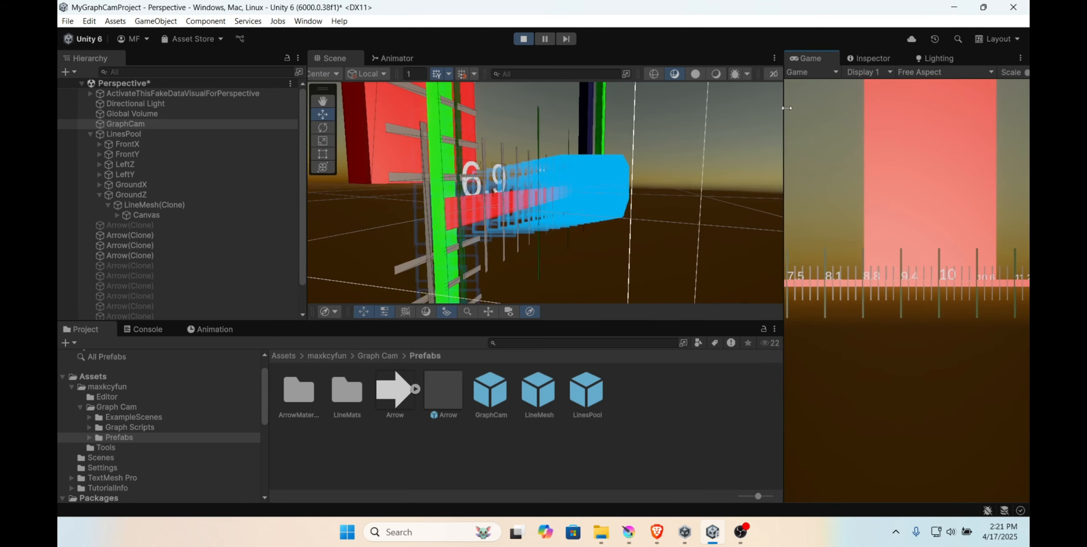
{"action": "left_click_drag", "start_coordinate": [785, 105], "coordinate": [905, 115]}
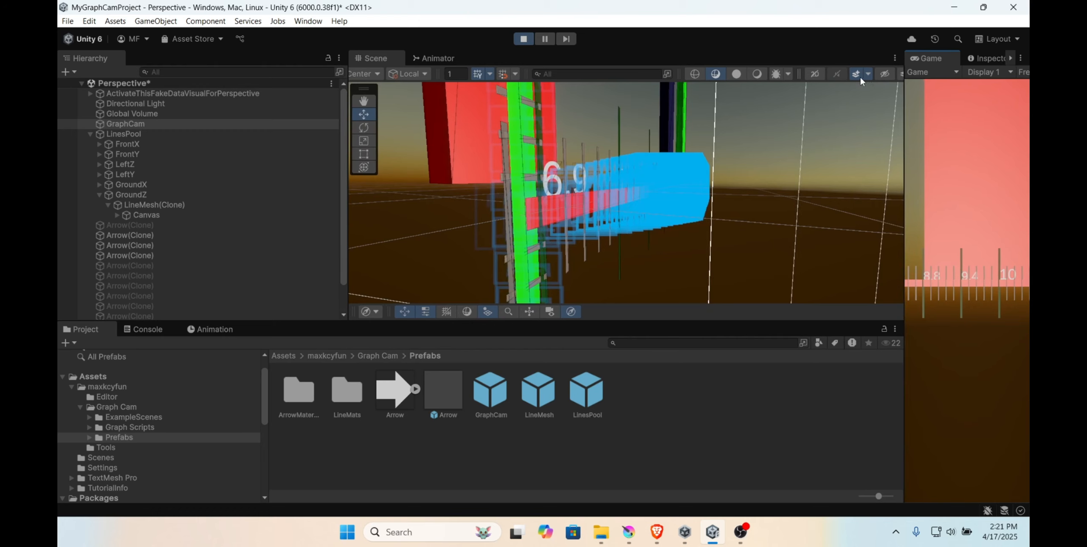
{"action": "left_click", "coordinate": [894, 59]}
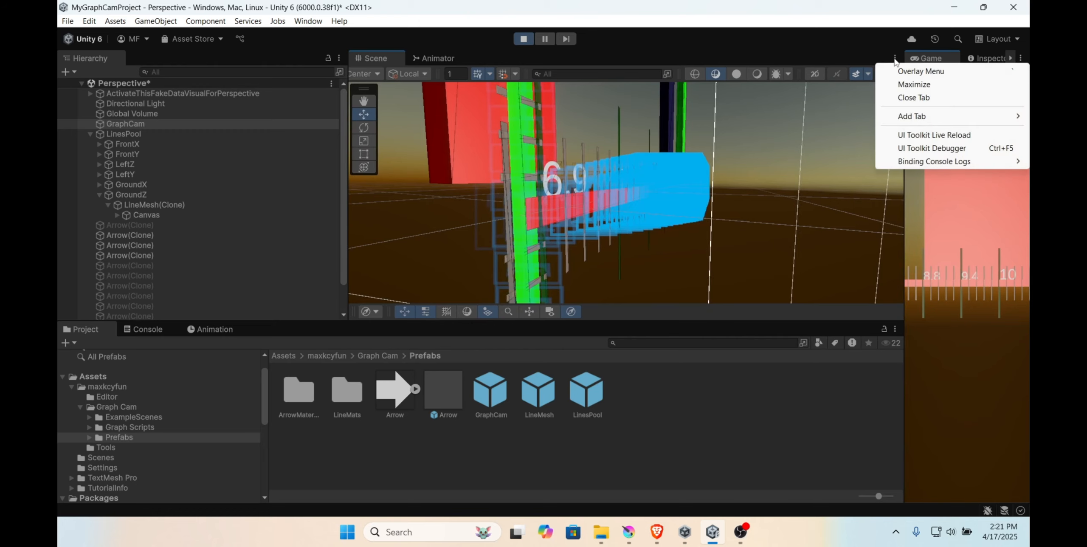
{"action": "left_click", "coordinate": [866, 131]}
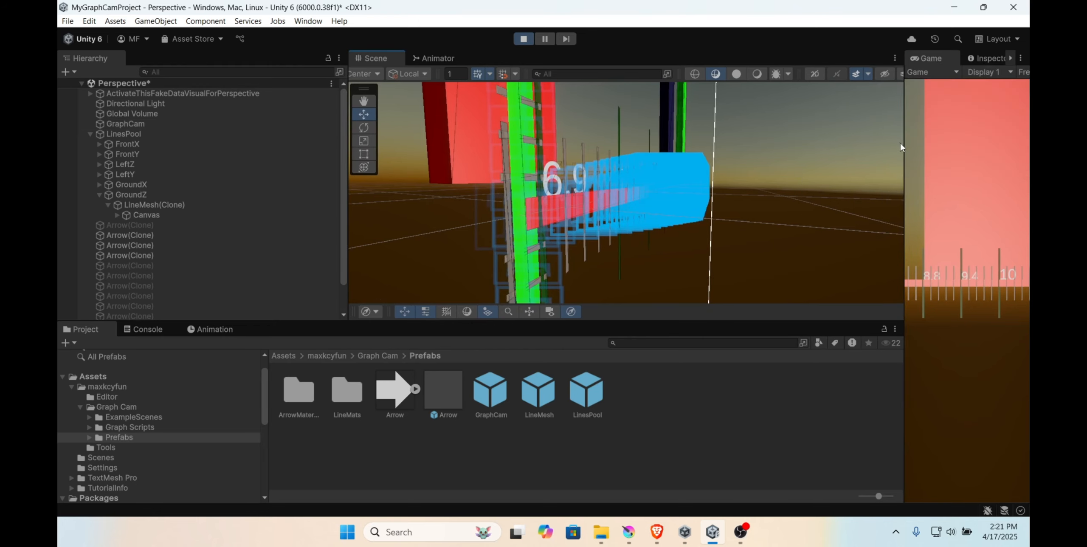
{"action": "left_click_drag", "start_coordinate": [903, 144], "coordinate": [971, 143]}
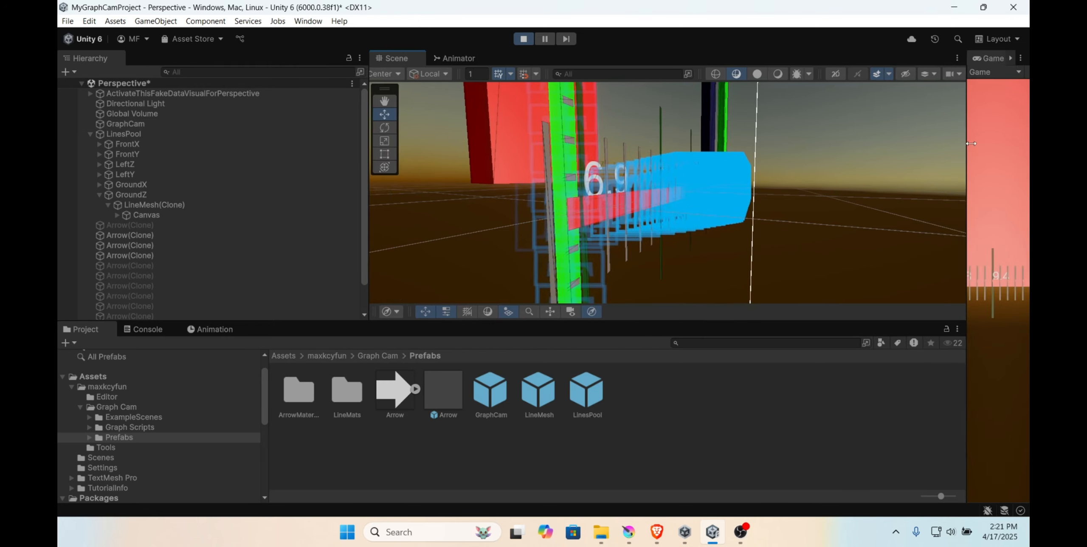
Step: Look through the Scene view's layer visibility and debug draw mode options, and restore the narrower Scene view
{"action": "left_click", "coordinate": [955, 74]}
{"action": "left_click", "coordinate": [916, 68]}
{"action": "left_click", "coordinate": [906, 76]}
{"action": "left_click", "coordinate": [930, 76]}
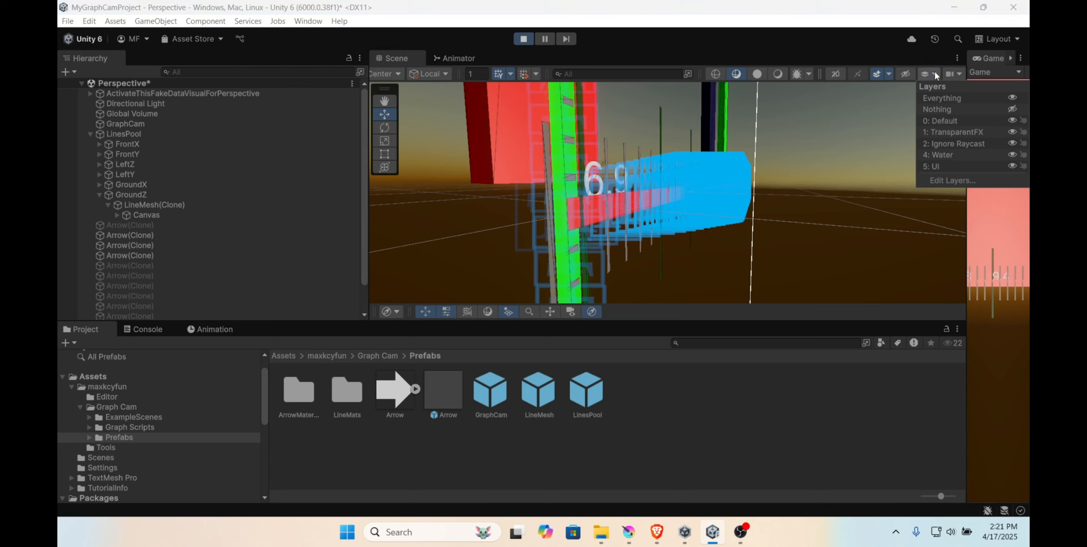
{"action": "left_click", "coordinate": [798, 74]}
{"action": "left_click", "coordinate": [809, 75]}
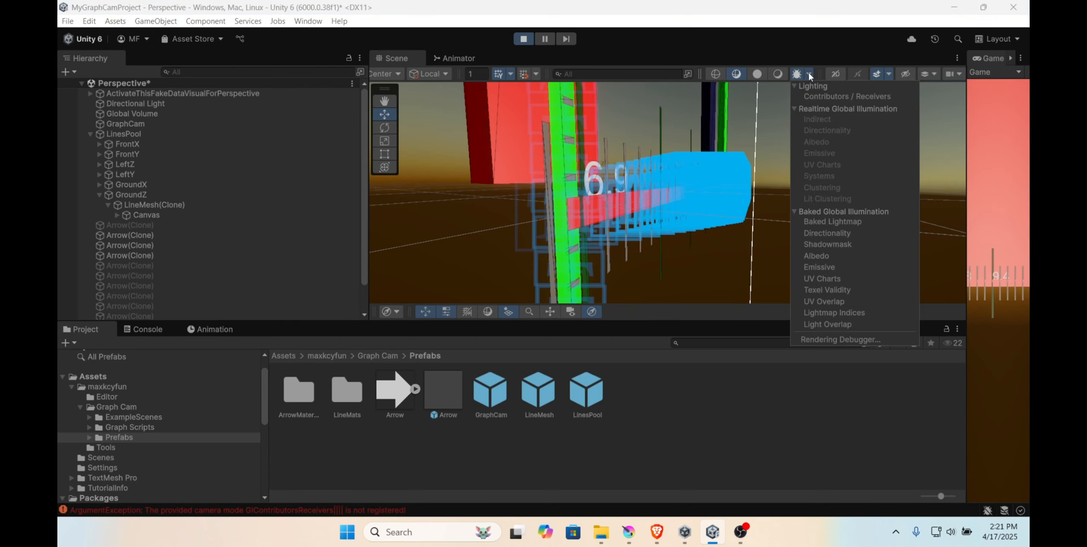
{"action": "left_click", "coordinate": [810, 75]}
{"action": "right_click_drag", "start_coordinate": [796, 211], "coordinate": [823, 172]}
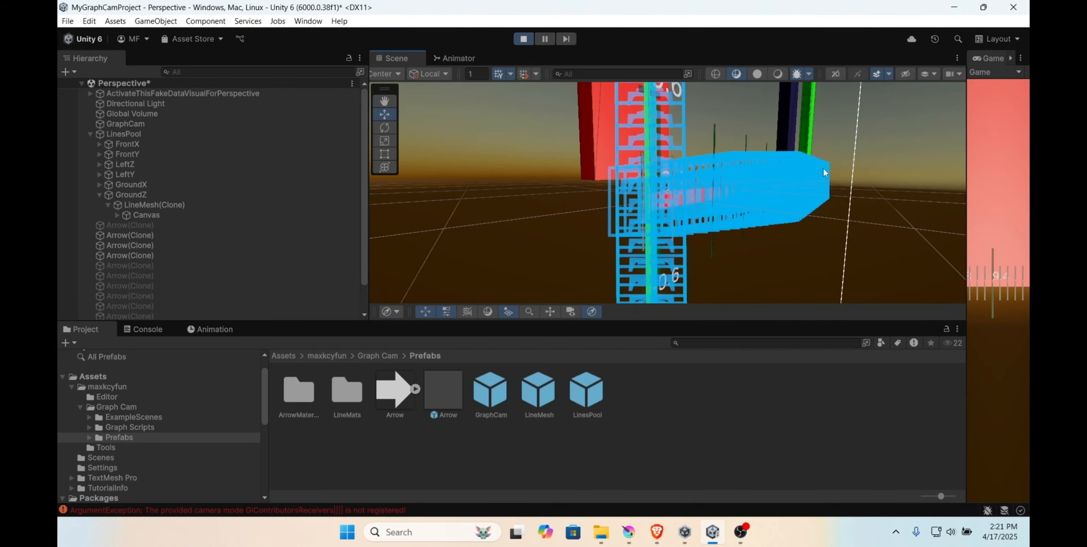
{"action": "left_click_drag", "start_coordinate": [969, 180], "coordinate": [670, 191]}
{"action": "right_click_drag", "start_coordinate": [387, 216], "coordinate": [467, 234]}
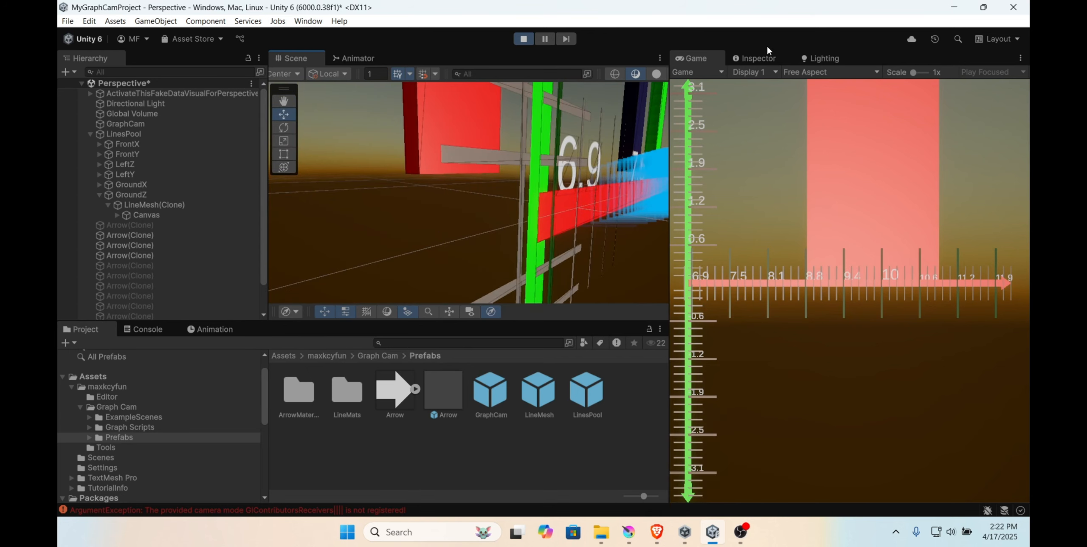
Step: Toggle Can Show Arrows On Range off and back on in GraphCam's Graph Ctlr settings
{"action": "left_click", "coordinate": [752, 59]}
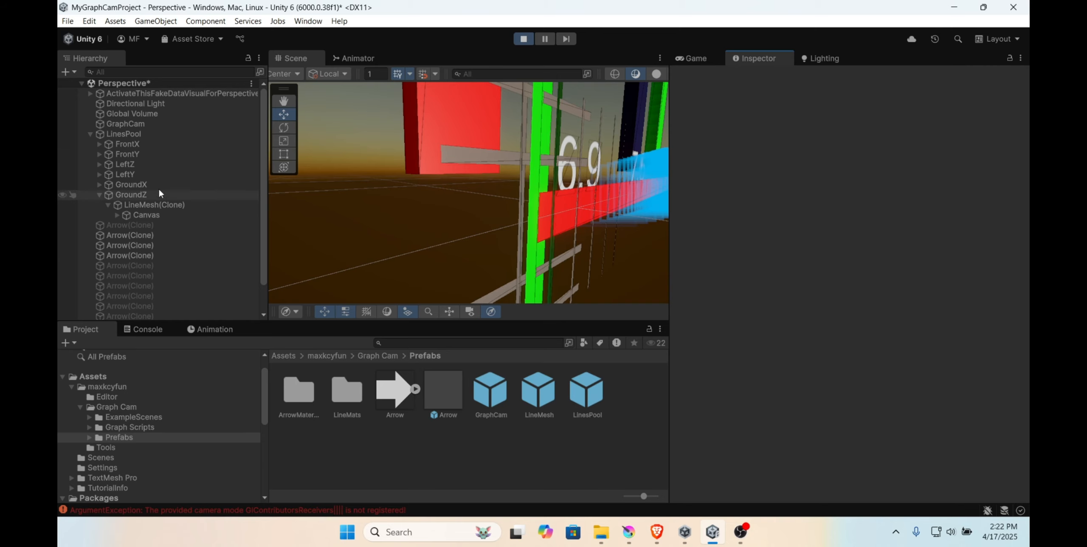
{"action": "left_click", "coordinate": [135, 124]}
{"action": "scroll", "coordinate": [838, 394], "scroll_direction": "down", "scroll_amount": 15}
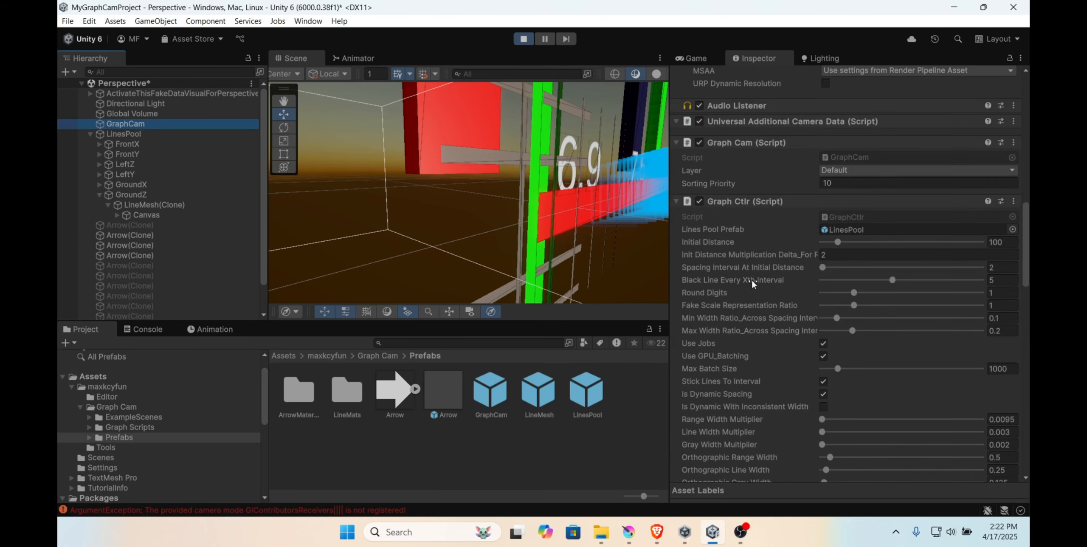
{"action": "scroll", "coordinate": [767, 330], "scroll_direction": "down", "scroll_amount": 10}
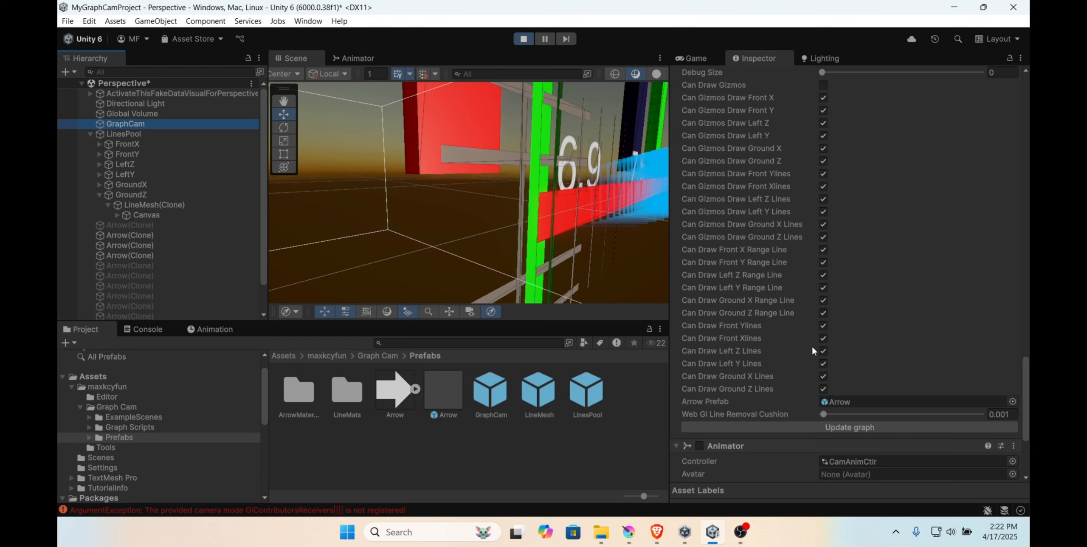
{"action": "scroll", "coordinate": [812, 343], "scroll_direction": "down", "scroll_amount": 3}
{"action": "scroll", "coordinate": [812, 317], "scroll_direction": "up", "scroll_amount": 8}
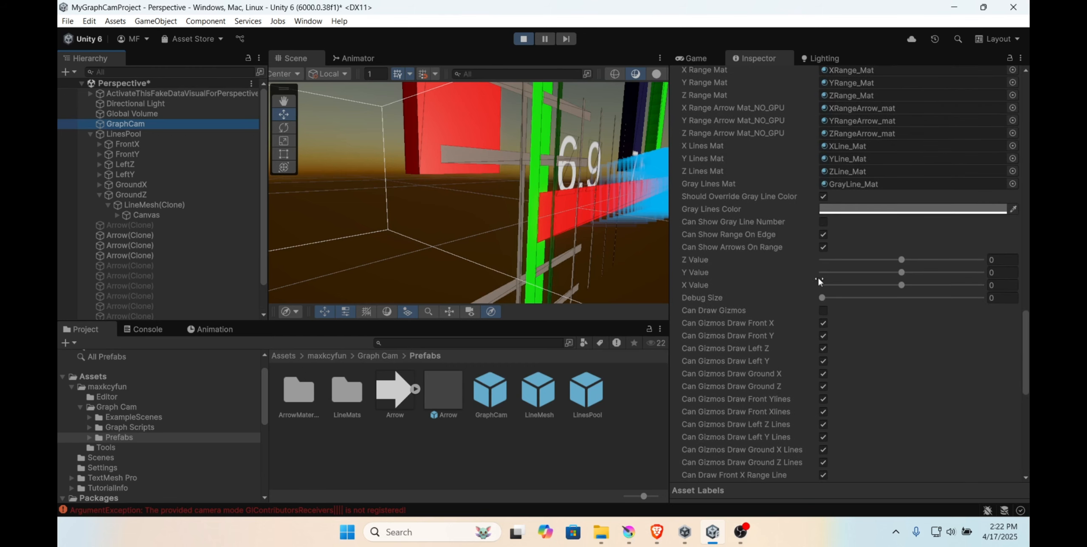
{"action": "left_click", "coordinate": [824, 248]}
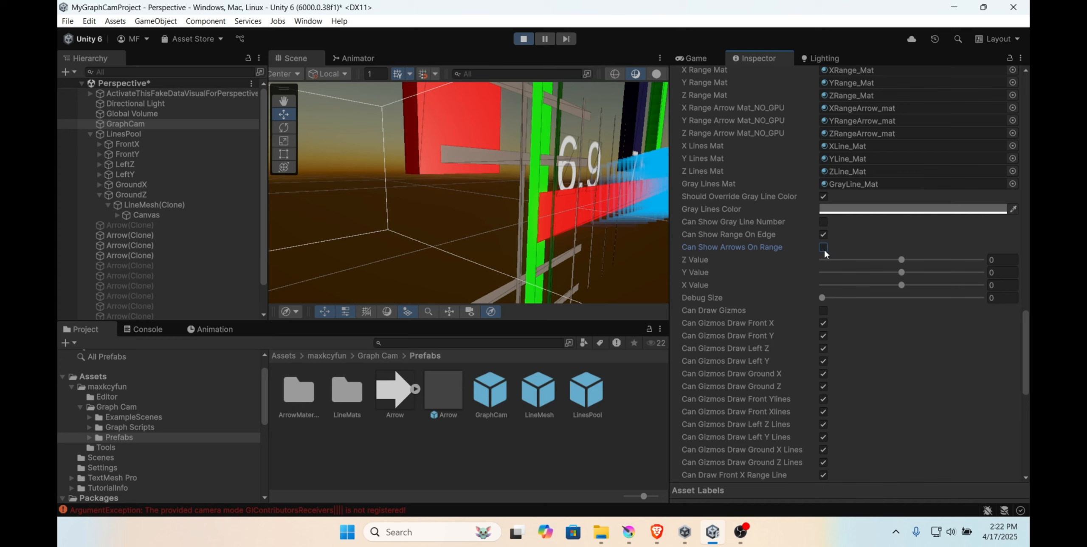
{"action": "mouse_move", "coordinate": [547, 225]}
{"action": "right_mouse_down"}
{"action": "mouse_move", "coordinate": [485, 226]}
{"action": "mouse_move", "coordinate": [539, 225]}
{"action": "right_mouse_up"}
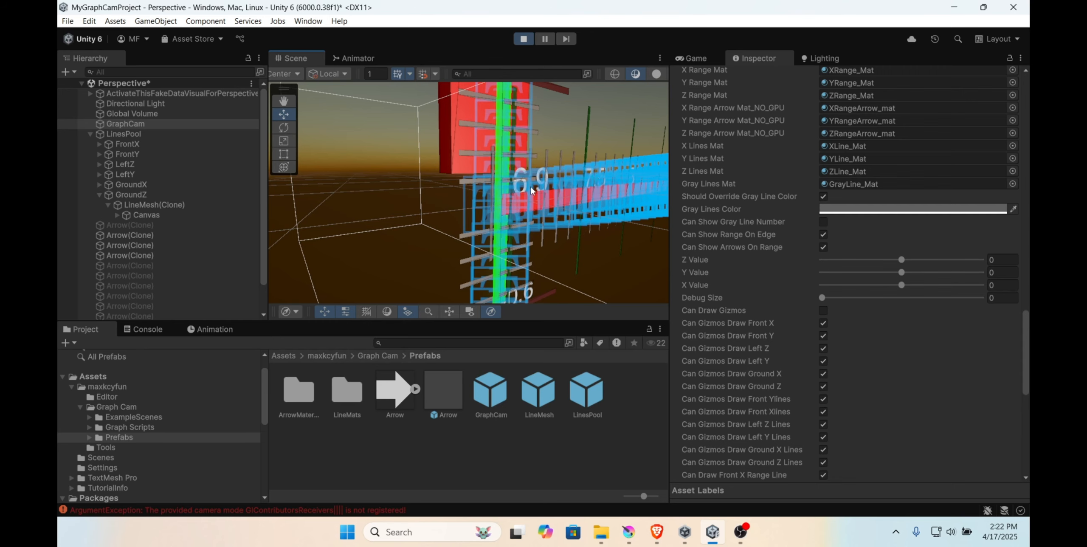
Step: Move GraphCam along its X axis until the graph's vertical axis crosses near the horizontal centre of the Game view
{"action": "left_click", "coordinate": [696, 58]}
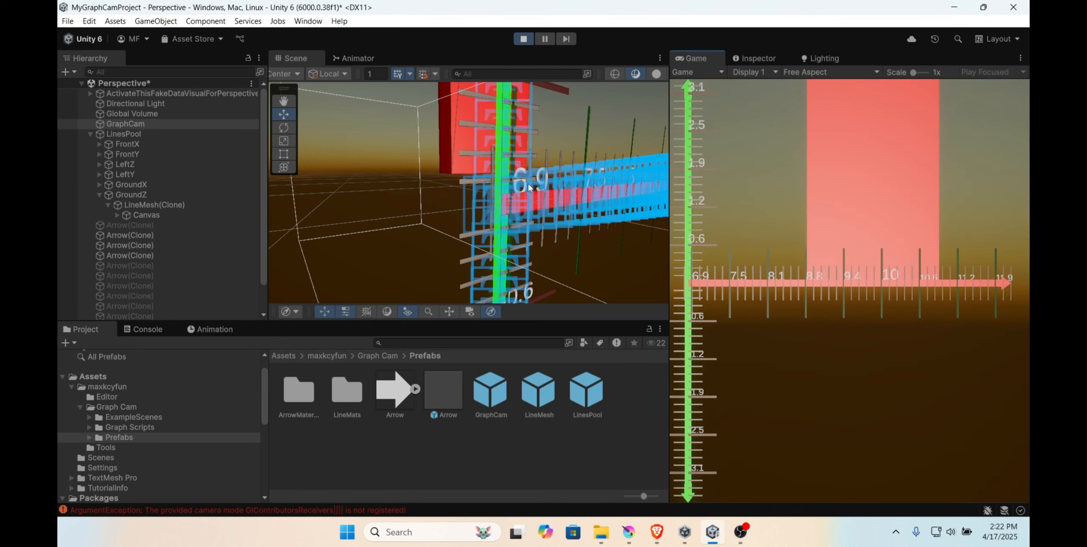
{"action": "scroll", "coordinate": [472, 132], "scroll_direction": "down", "scroll_amount": 8}
{"action": "scroll", "coordinate": [548, 187], "scroll_direction": "up", "scroll_amount": 3}
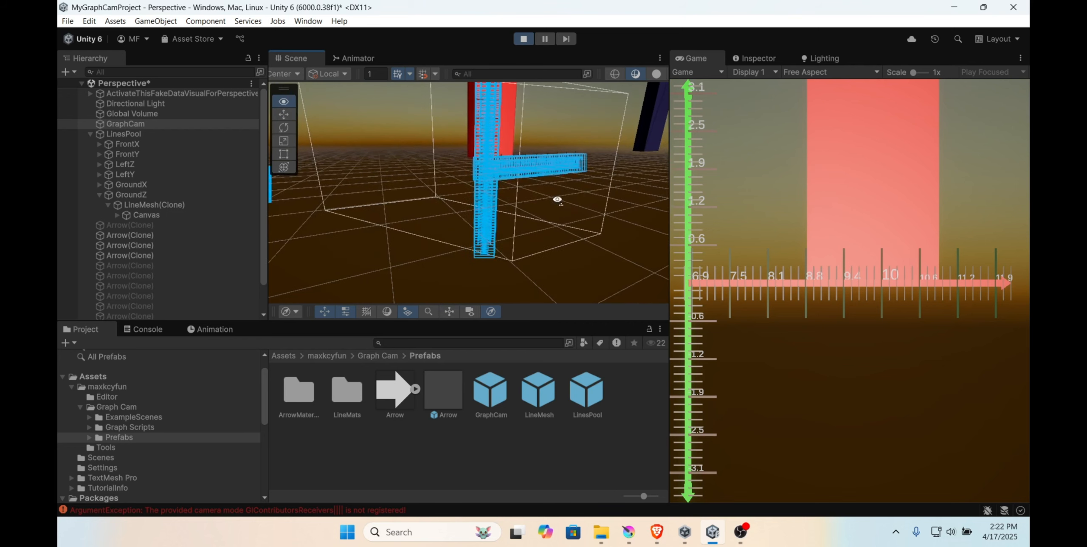
{"action": "left_click", "coordinate": [123, 123]}
{"action": "double_click", "coordinate": [109, 124]}
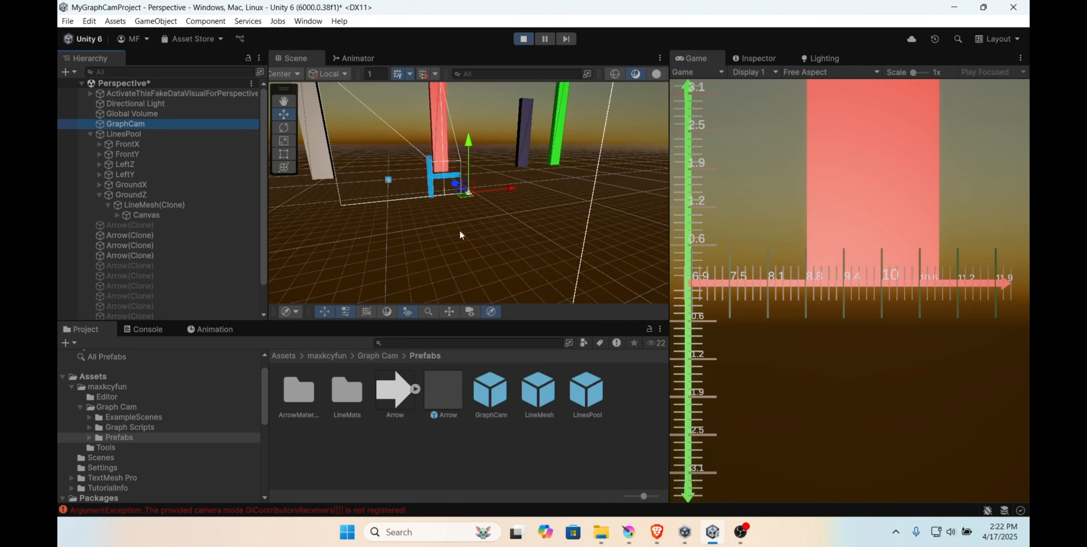
{"action": "left_click_drag", "start_coordinate": [512, 188], "coordinate": [447, 205]}
{"action": "right_click_drag", "start_coordinate": [446, 205], "coordinate": [514, 241]}
{"action": "scroll", "coordinate": [512, 238], "scroll_direction": "up", "scroll_amount": 3}
{"action": "middle_click_drag", "start_coordinate": [512, 238], "coordinate": [444, 196]}
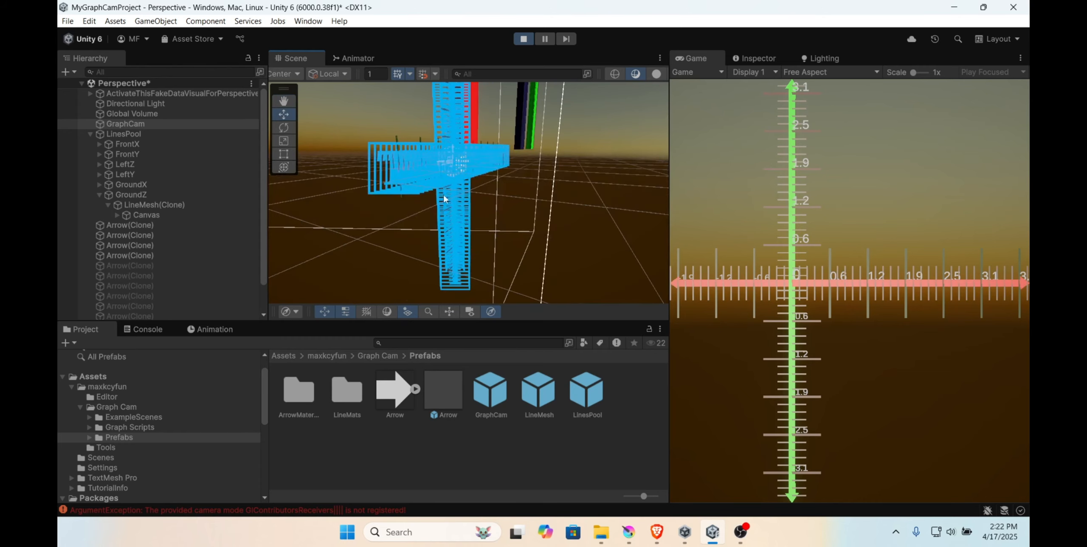
Step: Move GraphCam along its Z axis until the graph lines leave the Game view
{"action": "scroll", "coordinate": [402, 183], "scroll_direction": "up", "scroll_amount": 2}
{"action": "scroll", "coordinate": [403, 187], "scroll_direction": "up", "scroll_amount": 2}
{"action": "right_click_drag", "start_coordinate": [404, 188], "coordinate": [619, 180]}
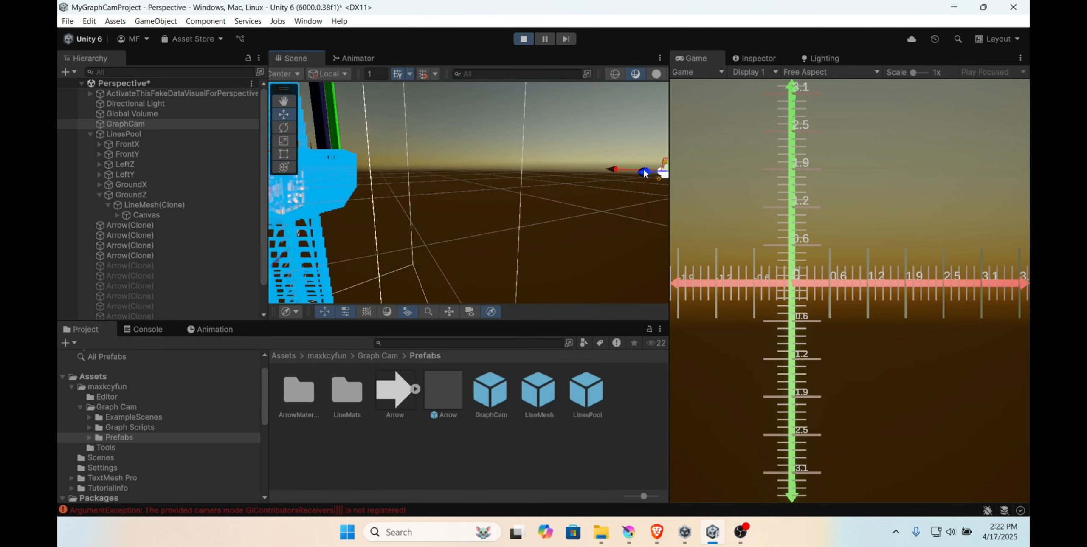
{"action": "left_click_drag", "start_coordinate": [644, 173], "coordinate": [557, 178]}
{"action": "right_click_drag", "start_coordinate": [557, 178], "coordinate": [442, 228]}
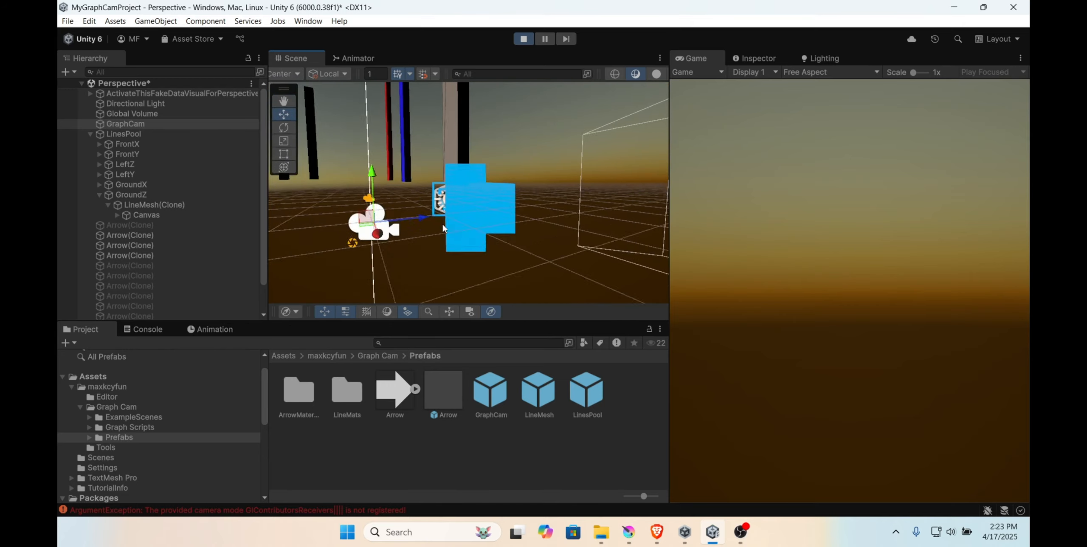
Step: Examine the red X range line, its arrow and its interval lines from several angles in the Scene view
{"action": "scroll", "coordinate": [478, 251], "scroll_direction": "up", "scroll_amount": 6}
{"action": "middle_click_drag", "start_coordinate": [475, 246], "coordinate": [473, 213]}
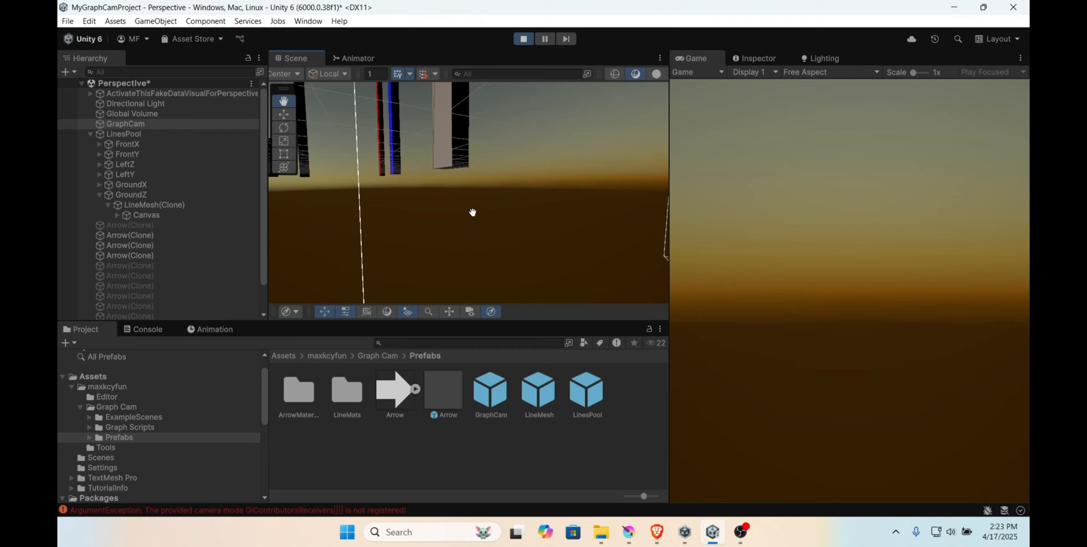
{"action": "scroll", "coordinate": [470, 200], "scroll_direction": "down", "scroll_amount": 5}
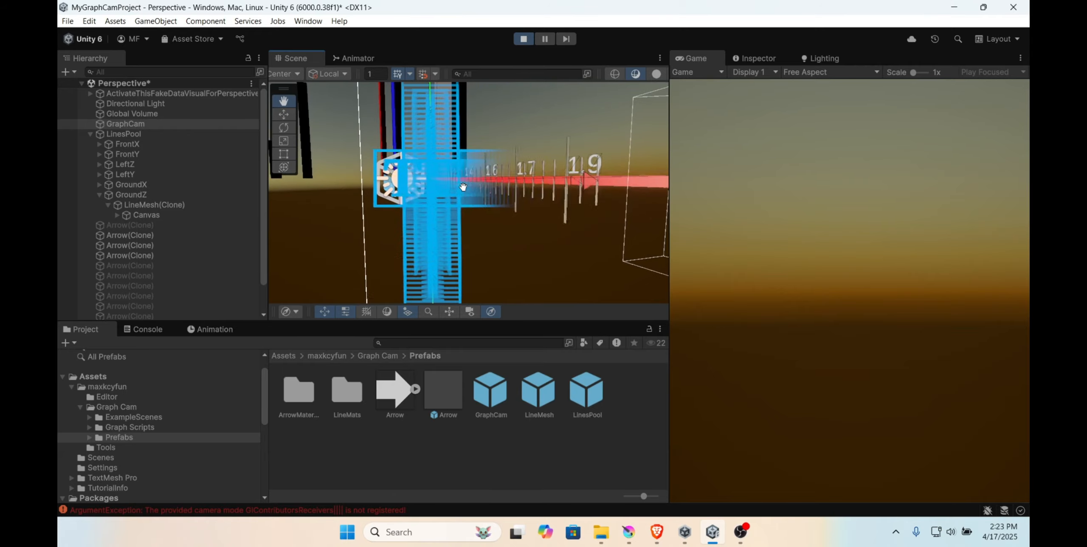
{"action": "key", "text": "w"}
{"action": "right_click_drag", "start_coordinate": [505, 205], "coordinate": [433, 229]}
{"action": "left_click_drag", "start_coordinate": [352, 218], "coordinate": [517, 191]}
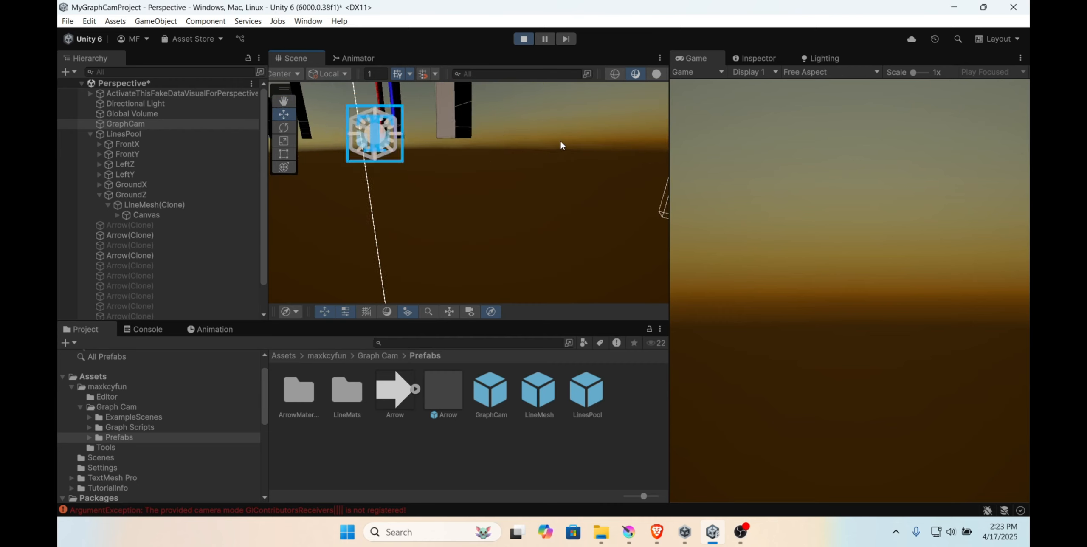
{"action": "key", "text": "q"}
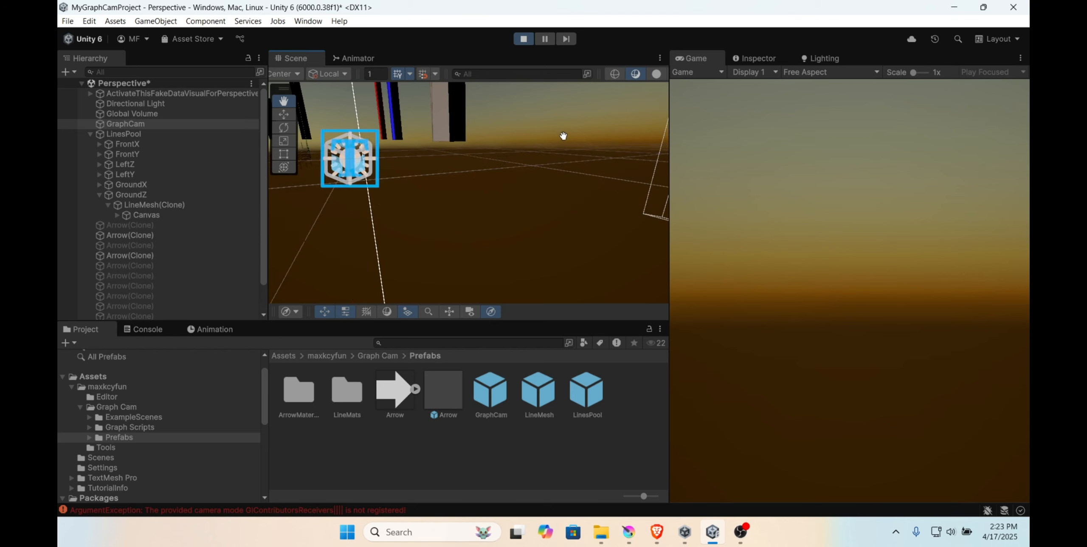
{"action": "key", "text": "w"}
{"action": "key", "text": "q"}
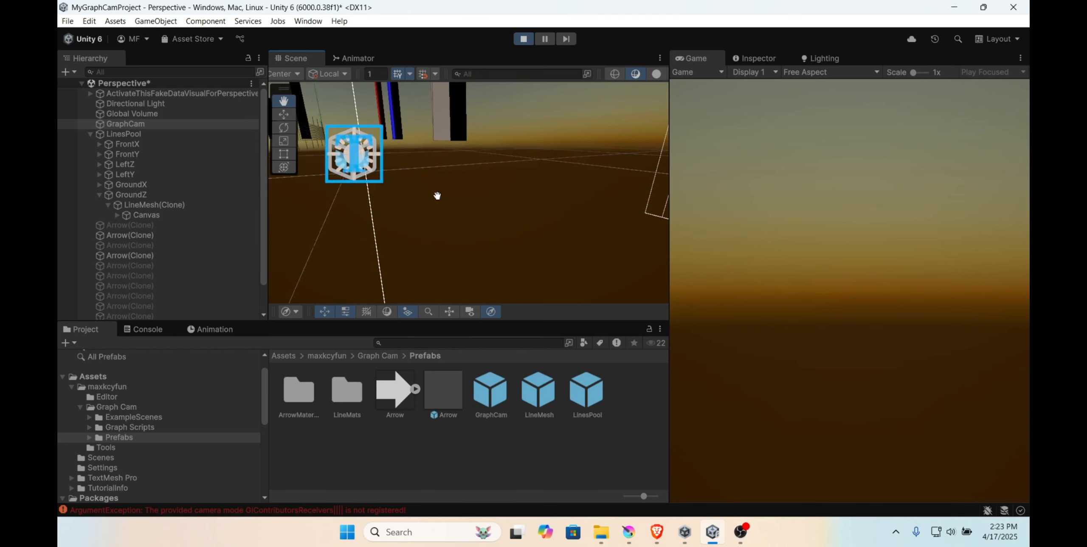
{"action": "key", "text": "w"}
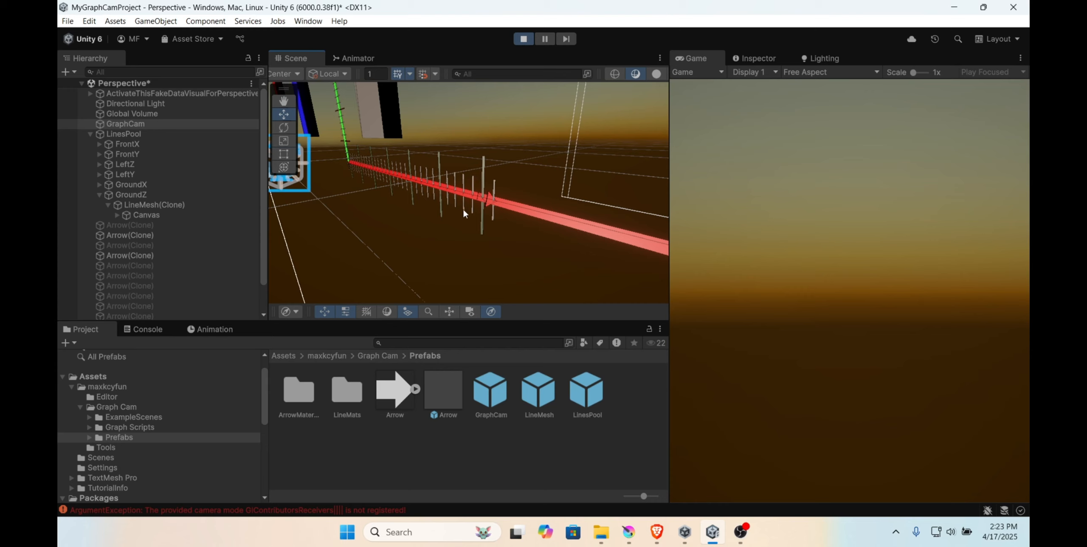
{"action": "right_click_drag", "start_coordinate": [444, 197], "coordinate": [628, 242]}
{"action": "right_click_drag", "start_coordinate": [383, 193], "coordinate": [432, 190]}
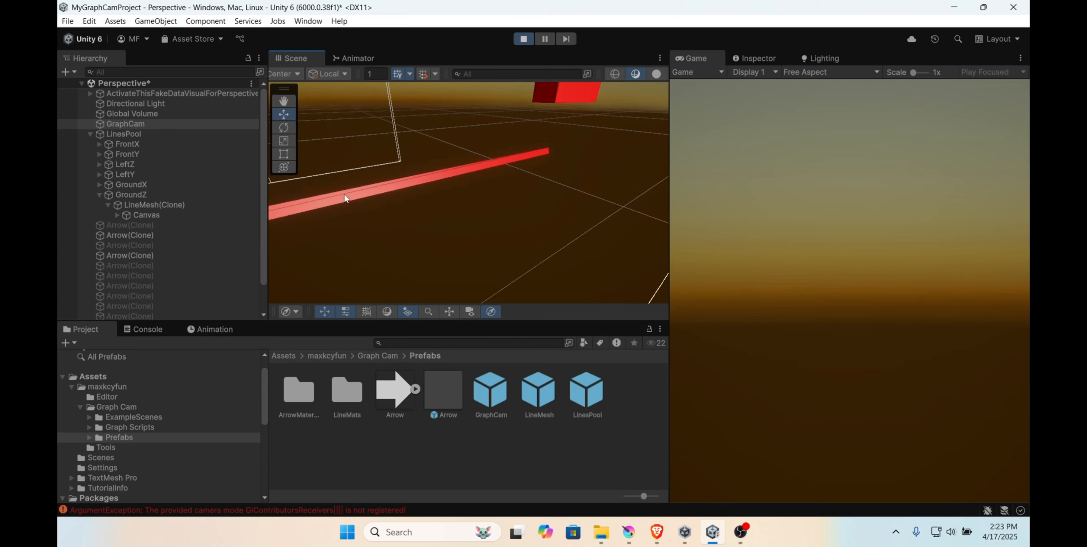
{"action": "right_click_drag", "start_coordinate": [598, 182], "coordinate": [554, 183]}
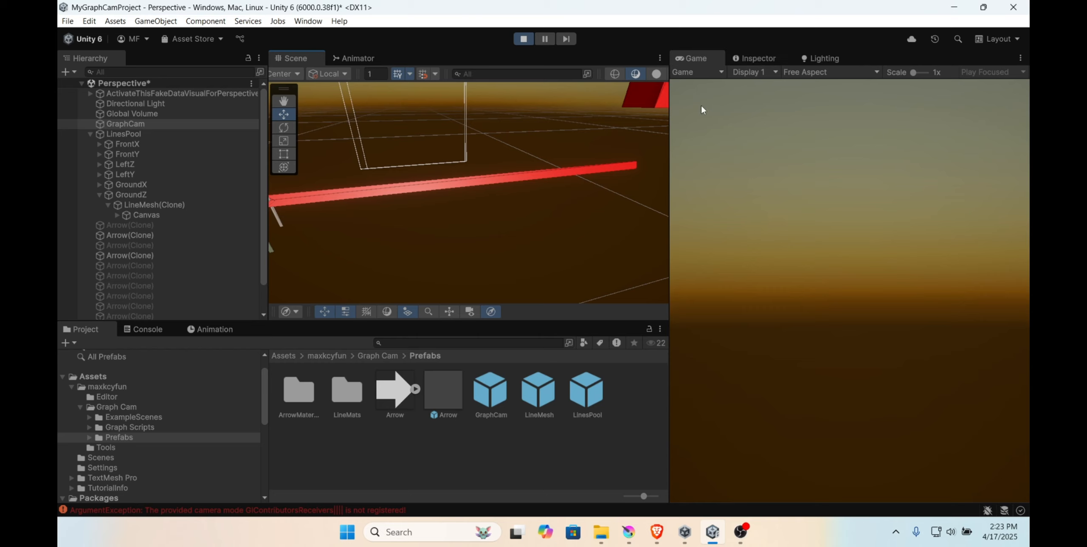
Step: Stop Play mode, clear the argument exception from the Console and start Play mode again
{"action": "scroll", "coordinate": [585, 167], "scroll_direction": "down", "scroll_amount": 3}
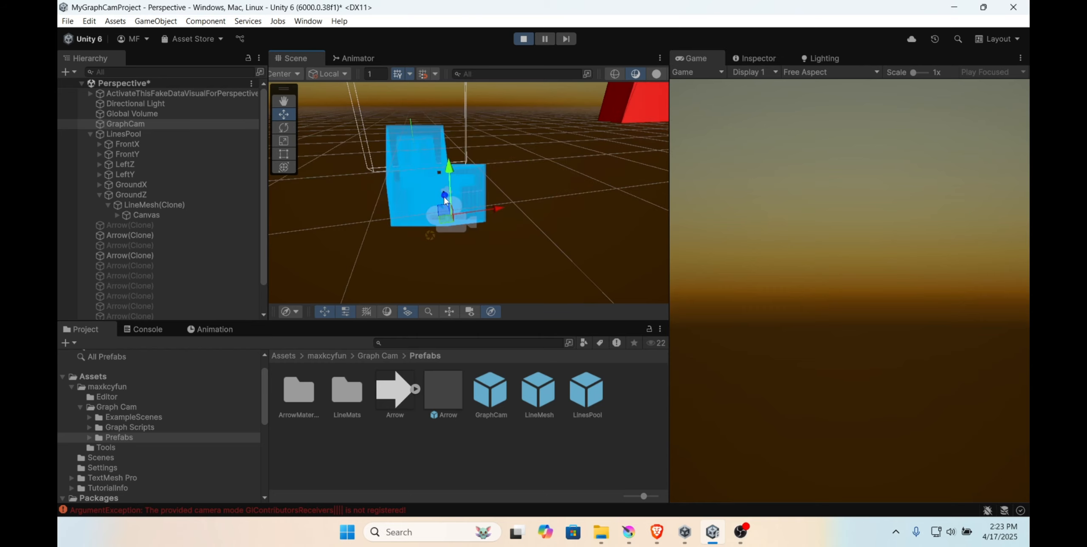
{"action": "left_click_drag", "start_coordinate": [445, 199], "coordinate": [472, 230]}
{"action": "left_click", "coordinate": [152, 330]}
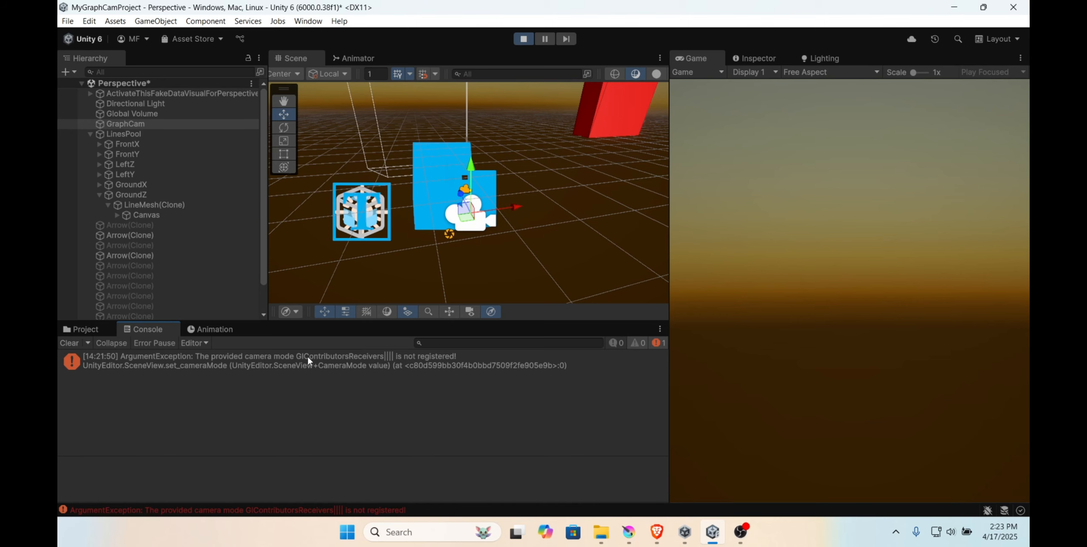
{"action": "left_click", "coordinate": [523, 39]}
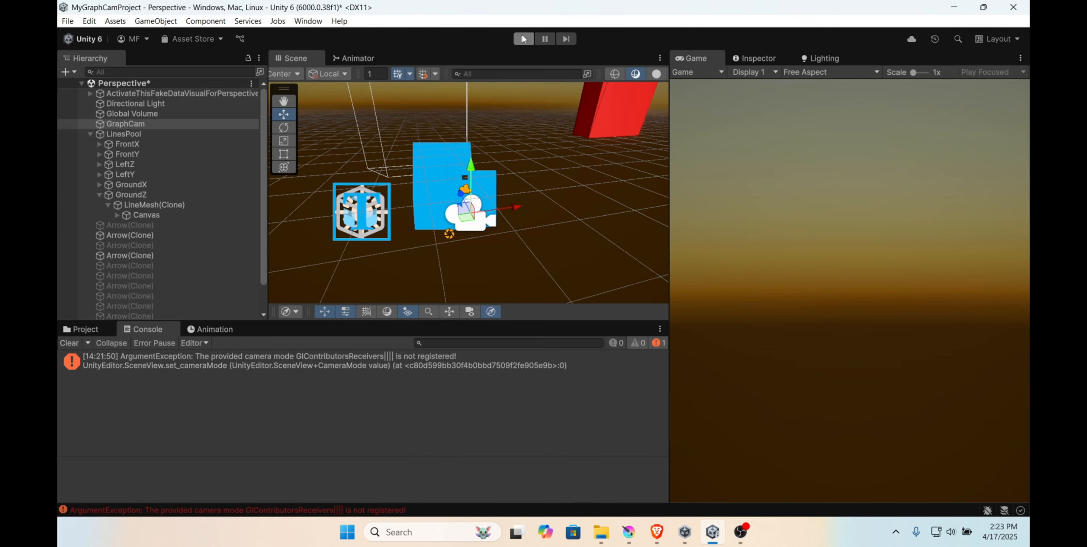
{"action": "left_click", "coordinate": [70, 343]}
{"action": "left_click", "coordinate": [524, 39]}
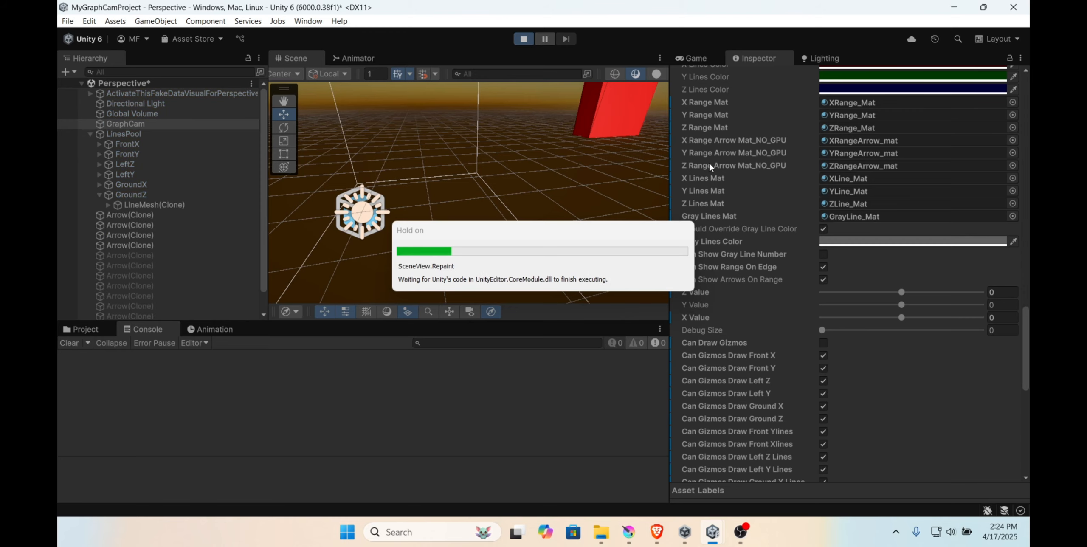
Step: Move GraphCam along its Z axis toward the graph until the X range spans about -10 to 10 in the Game view
{"action": "scroll", "coordinate": [533, 196], "scroll_direction": "down", "scroll_amount": 5}
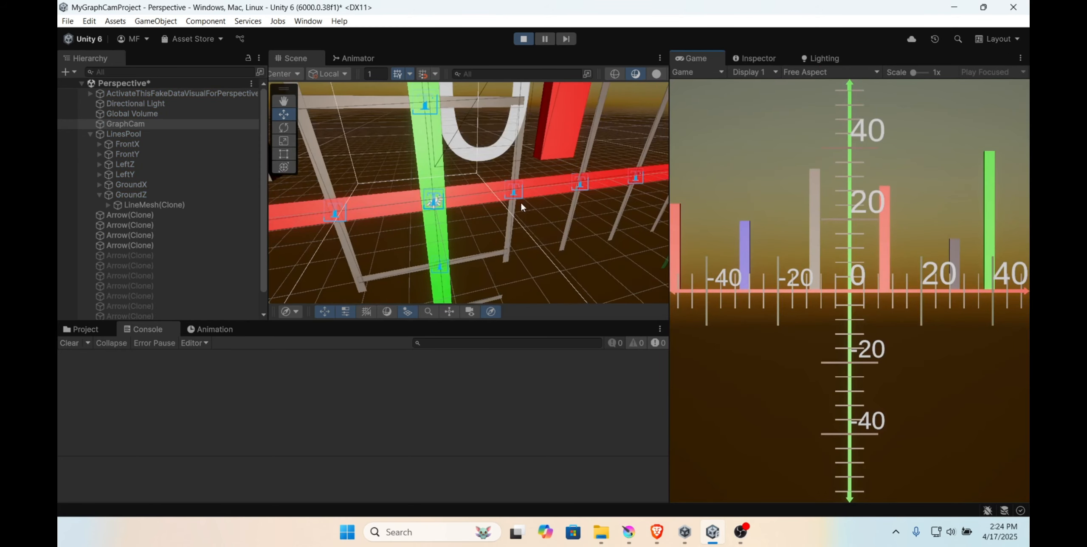
{"action": "right_click_drag", "start_coordinate": [501, 208], "coordinate": [596, 200]}
{"action": "left_click_drag", "start_coordinate": [593, 206], "coordinate": [375, 217]}
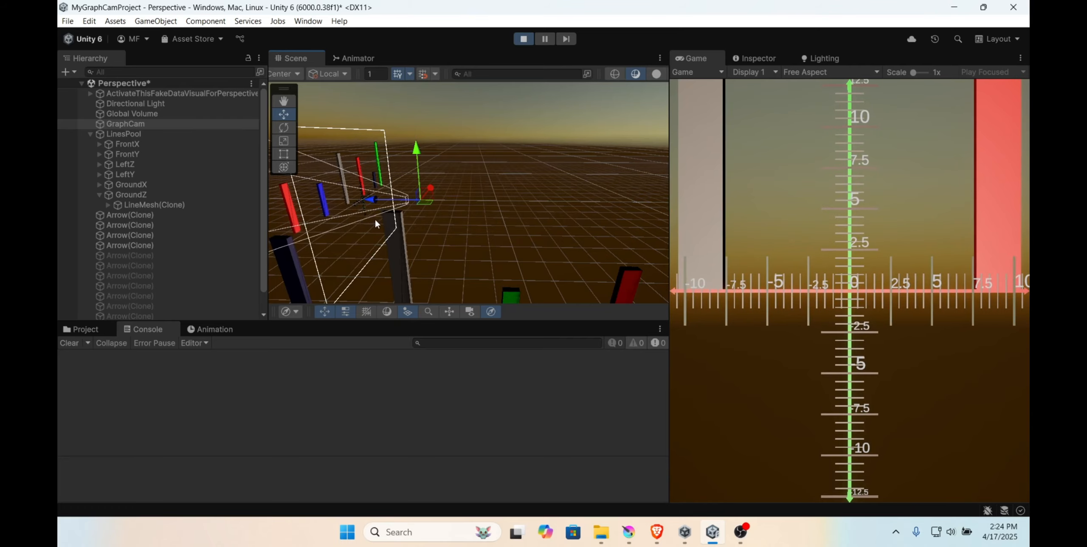
{"action": "key", "text": "f"}
{"action": "right_click_drag", "start_coordinate": [440, 219], "coordinate": [410, 198]}
{"action": "right_click_drag", "start_coordinate": [576, 173], "coordinate": [553, 222]}
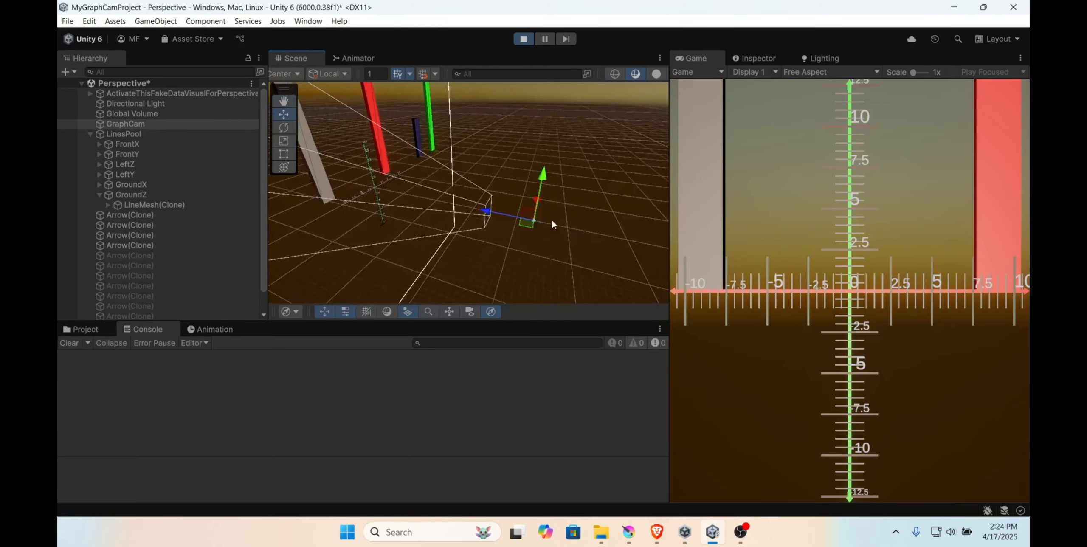
Step: Raise GraphCam along its Y axis until the X range line meets the Game view's lower edge, and examine that line's arrow end in the Scene view
{"action": "left_click_drag", "start_coordinate": [534, 128], "coordinate": [519, 59]}
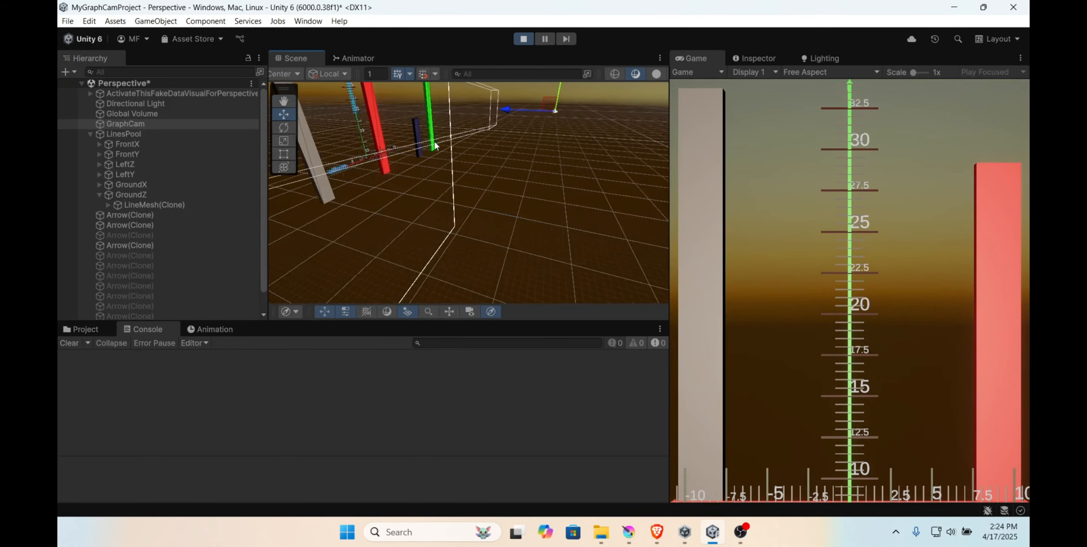
{"action": "middle_click_drag", "start_coordinate": [436, 146], "coordinate": [508, 152]}
{"action": "scroll", "coordinate": [472, 180], "scroll_direction": "up", "scroll_amount": 8}
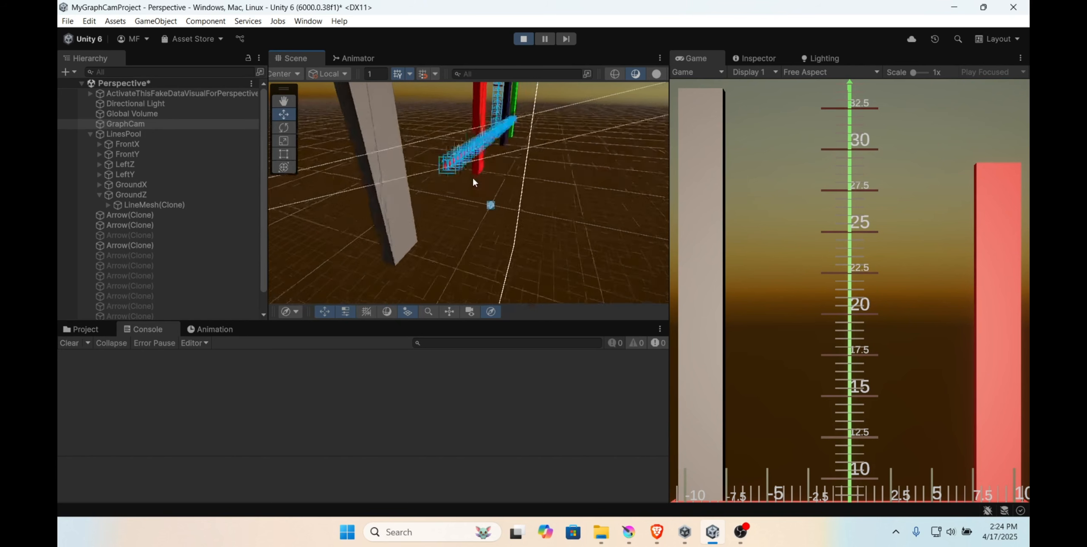
{"action": "scroll", "coordinate": [456, 171], "scroll_direction": "down", "scroll_amount": 2}
{"action": "right_click_drag", "start_coordinate": [457, 174], "coordinate": [448, 199]}
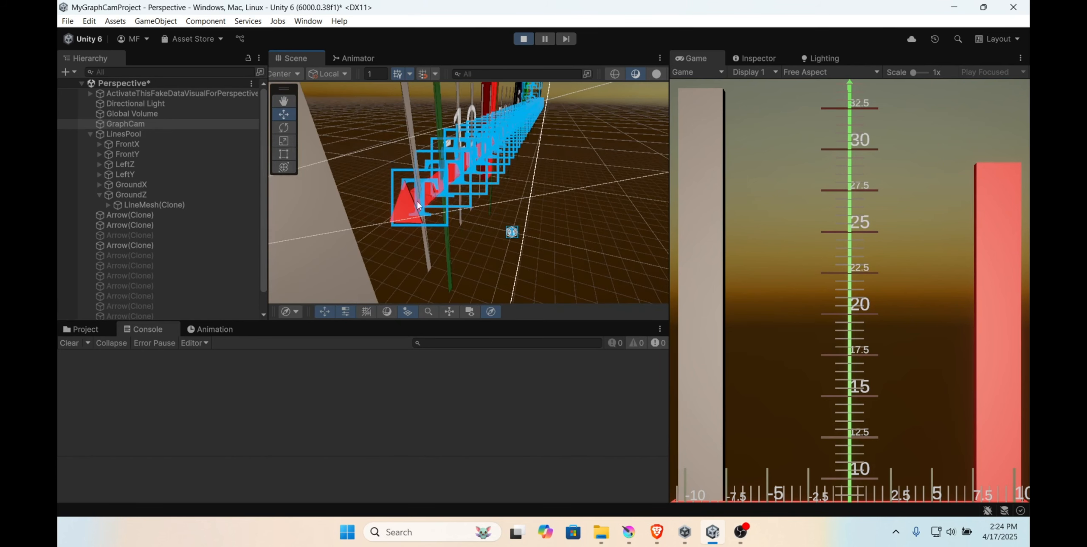
{"action": "right_click_drag", "start_coordinate": [482, 212], "coordinate": [654, 102]}
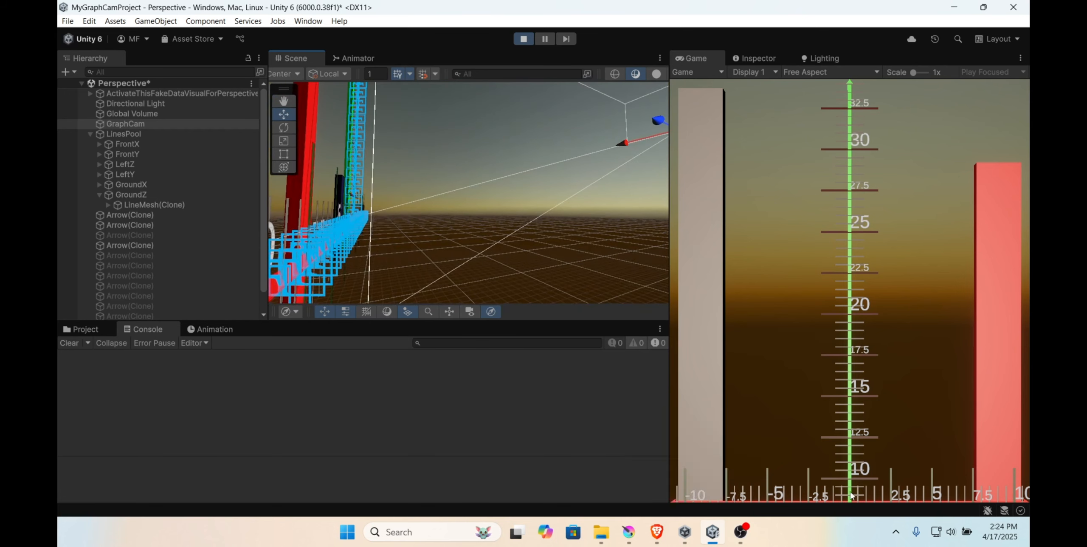
Step: Lower GraphCam along its Y axis until the X range line crosses the middle of the Game view
{"action": "key", "text": "f"}
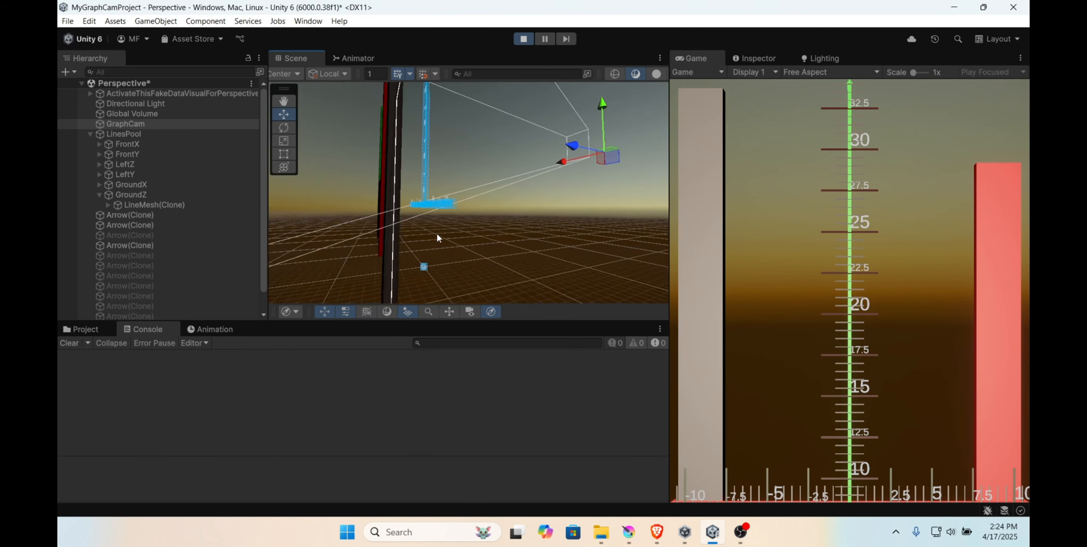
{"action": "left_click_drag", "start_coordinate": [602, 109], "coordinate": [592, 196]}
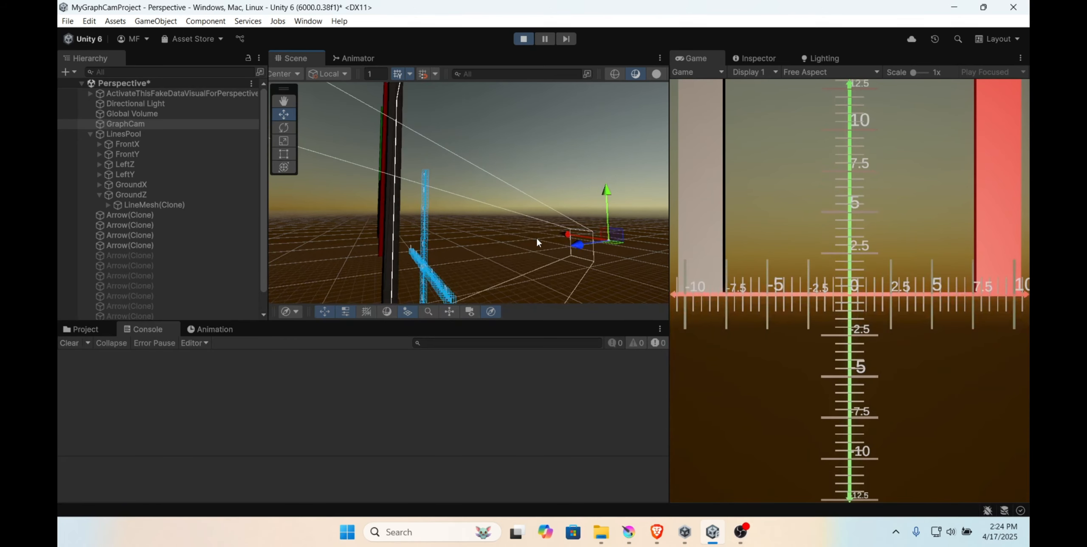
{"action": "middle_click_drag", "start_coordinate": [510, 257], "coordinate": [469, 241]}
{"action": "right_click_drag", "start_coordinate": [487, 238], "coordinate": [508, 225]}
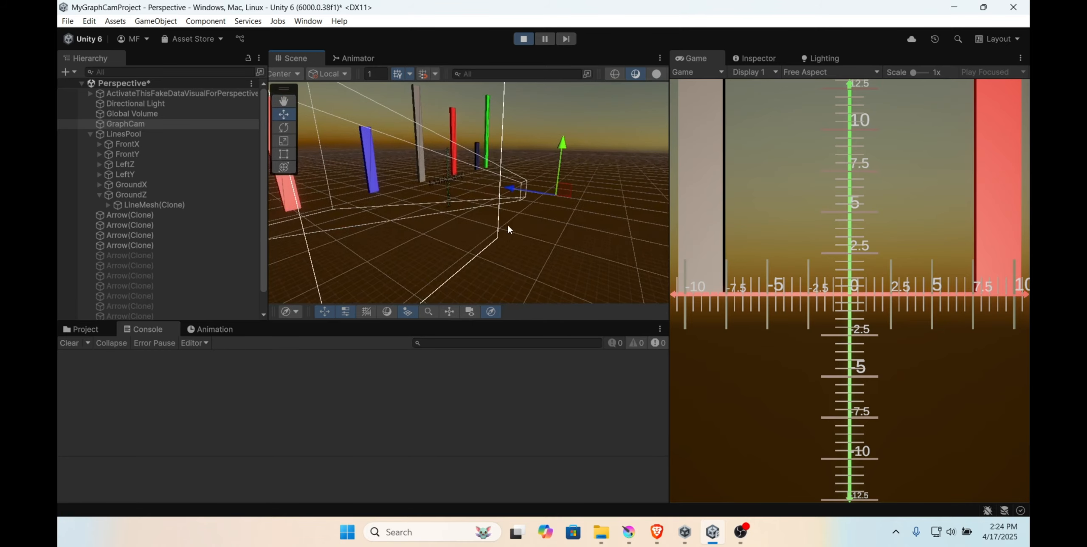
Step: Move GraphCam along its X axis to the 25 to 42.5 interval and back until the vertical axis is near the Game view's centre
{"action": "middle_click_drag", "start_coordinate": [509, 225], "coordinate": [349, 261]}
{"action": "left_click_drag", "start_coordinate": [349, 251], "coordinate": [478, 223]}
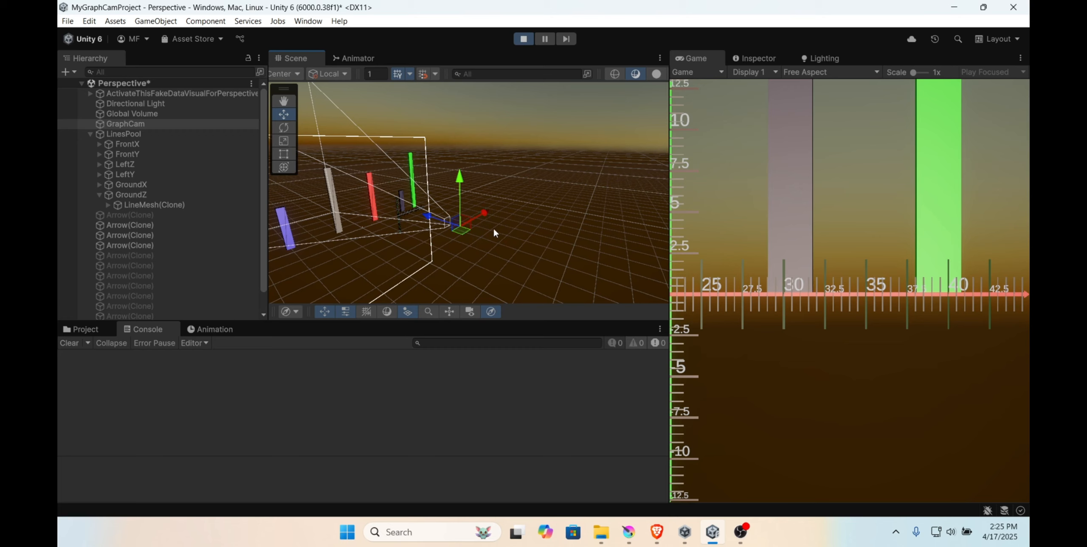
{"action": "left_click_drag", "start_coordinate": [481, 216], "coordinate": [445, 238]}
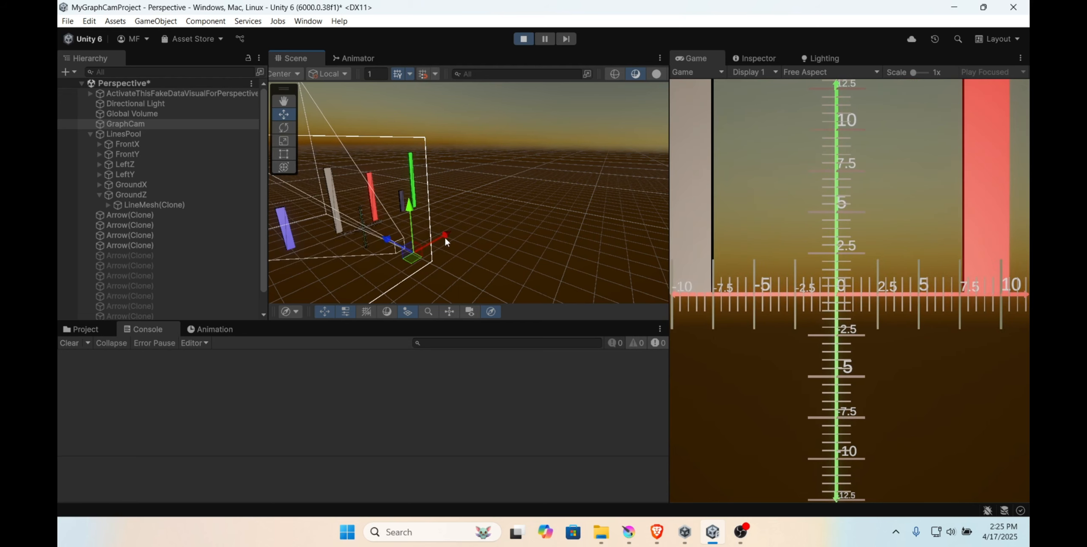
Step: Review GraphCam's color and material settings, then open the X Range Mat material and check its Enable GPU Instancing option
{"action": "left_click", "coordinate": [759, 60]}
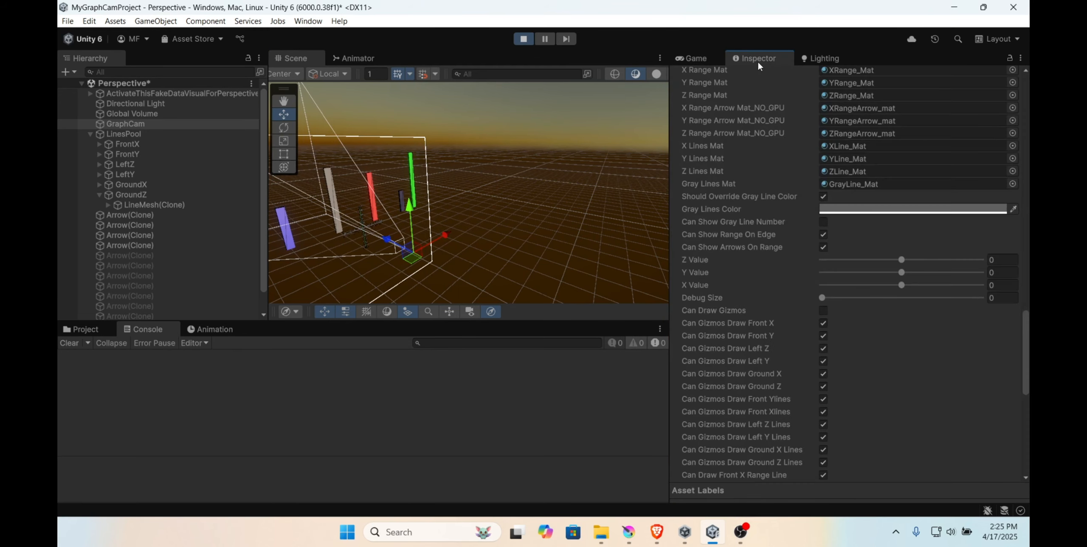
{"action": "scroll", "coordinate": [797, 257], "scroll_direction": "up", "scroll_amount": 8}
{"action": "scroll", "coordinate": [761, 380], "scroll_direction": "down", "scroll_amount": 2}
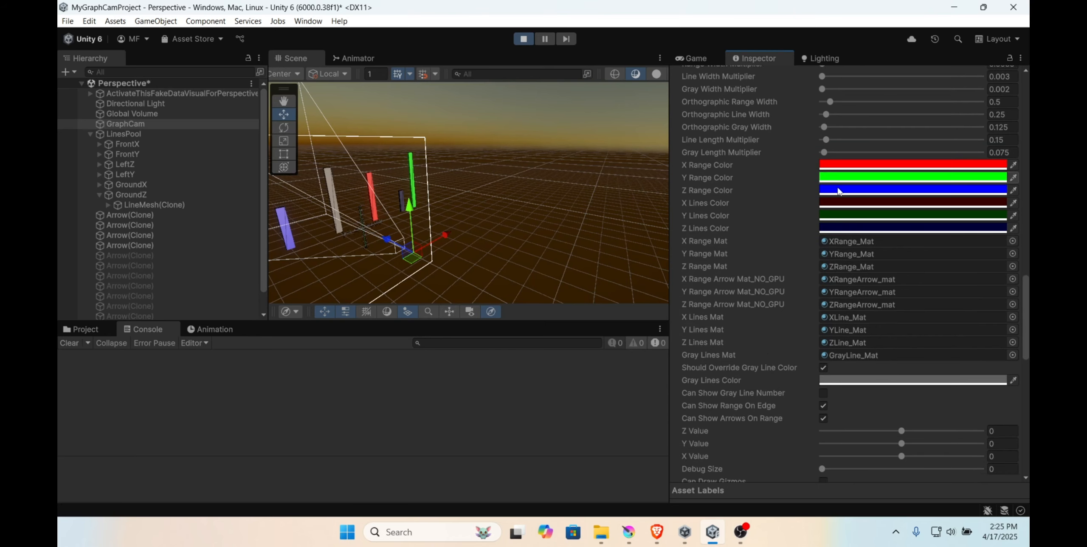
{"action": "scroll", "coordinate": [750, 324], "scroll_direction": "down", "scroll_amount": 2}
{"action": "scroll", "coordinate": [748, 324], "scroll_direction": "down", "scroll_amount": 3}
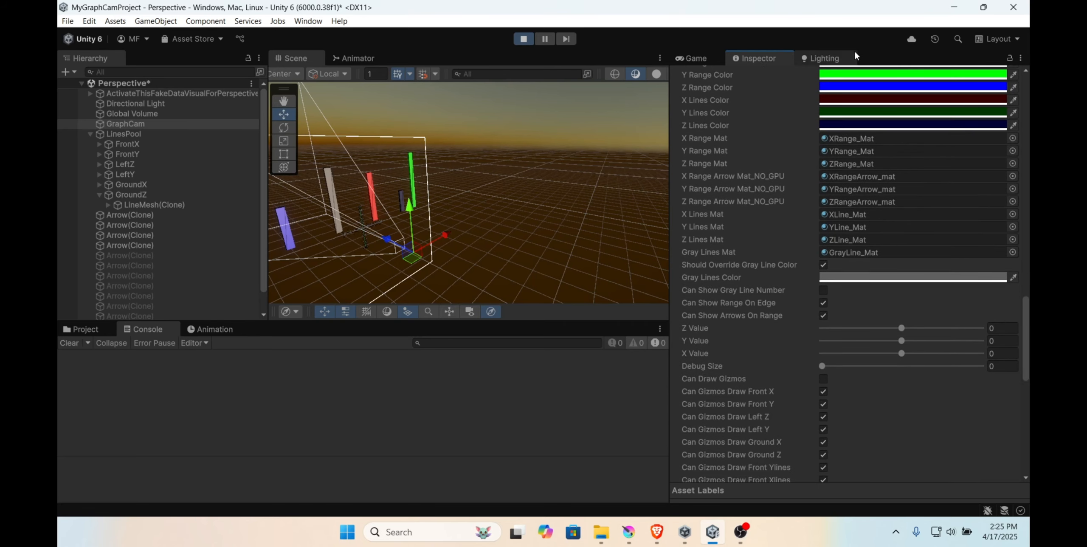
{"action": "scroll", "coordinate": [870, 176], "scroll_direction": "up", "scroll_amount": 5}
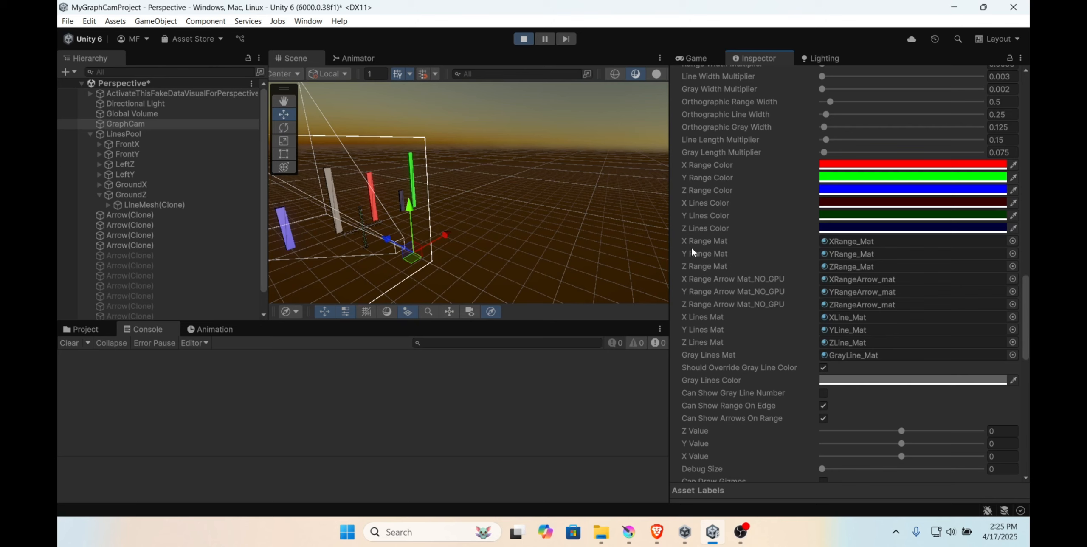
{"action": "left_click", "coordinate": [714, 242]}
{"action": "double_click", "coordinate": [890, 250]}
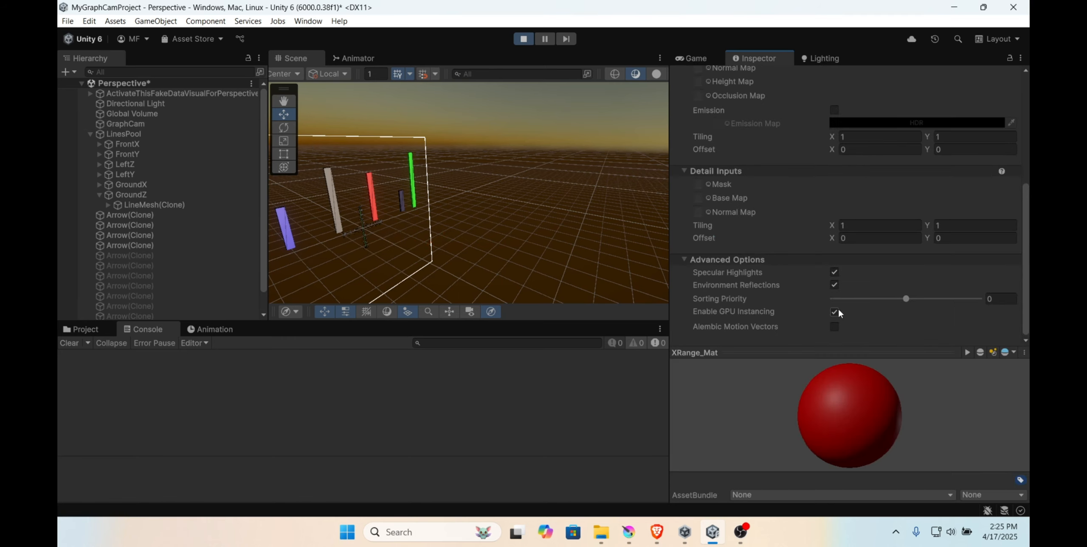
{"action": "left_click", "coordinate": [697, 51]}
{"action": "left_click", "coordinate": [743, 58]}
Step: Reselect GraphCam and open its X Range Arrow Mat_NO_GPU material to check the Enable GPU Instancing option
{"action": "left_click", "coordinate": [127, 123]}
{"action": "scroll", "coordinate": [798, 312], "scroll_direction": "down", "scroll_amount": 5}
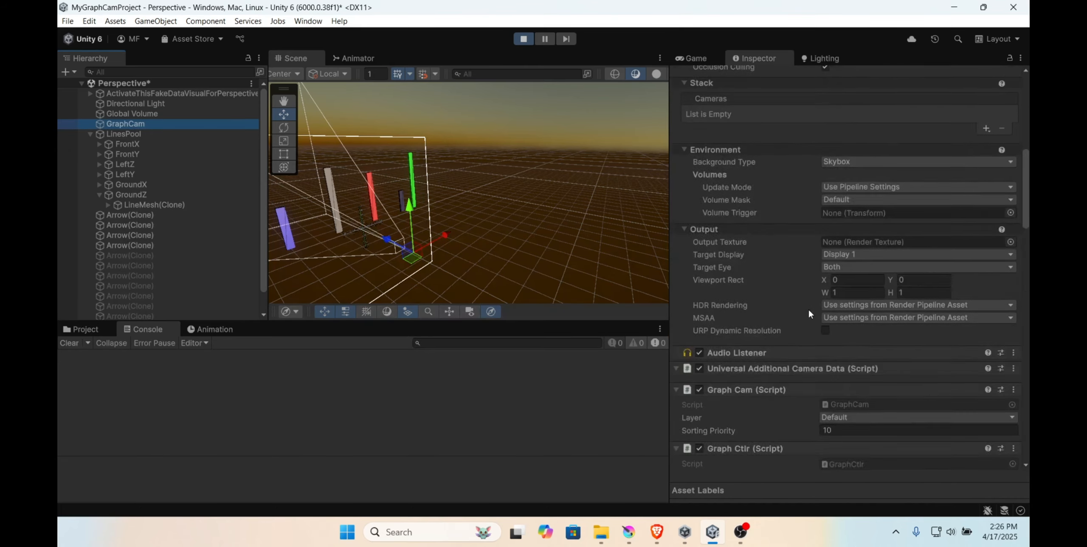
{"action": "scroll", "coordinate": [809, 307], "scroll_direction": "up", "scroll_amount": 6}
{"action": "scroll", "coordinate": [810, 306], "scroll_direction": "down", "scroll_amount": 20}
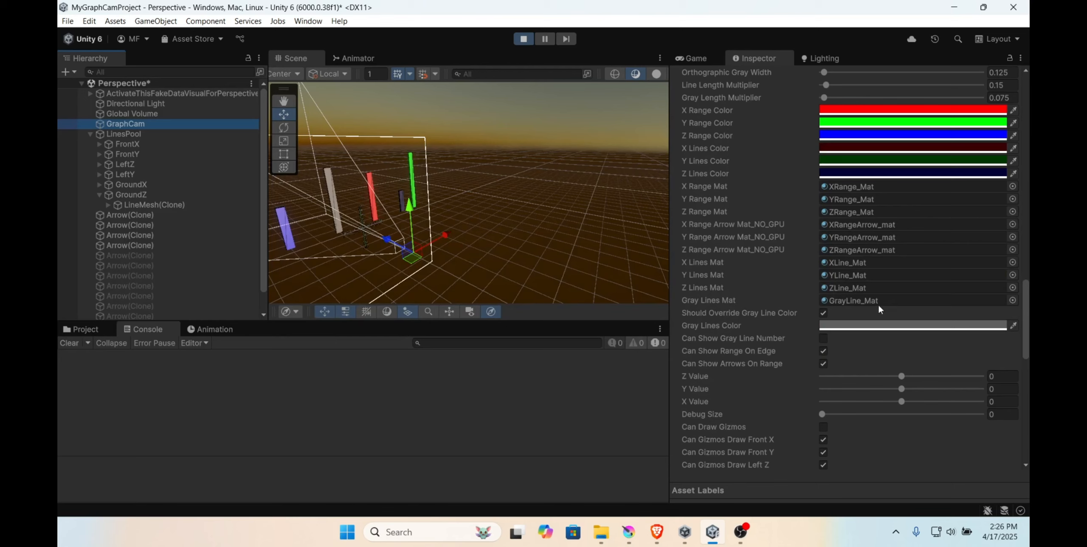
{"action": "double_click", "coordinate": [832, 225]}
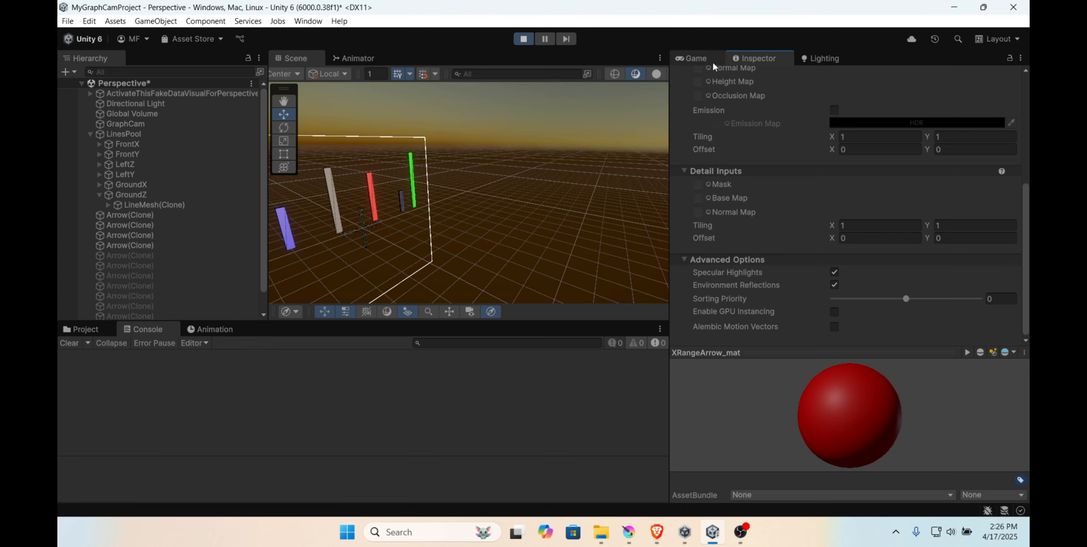
Step: Reselect GraphCam and increase the Line Width Multiplier and Gray Width Multiplier in its Graph Ctlr settings
{"action": "double_click", "coordinate": [126, 125]}
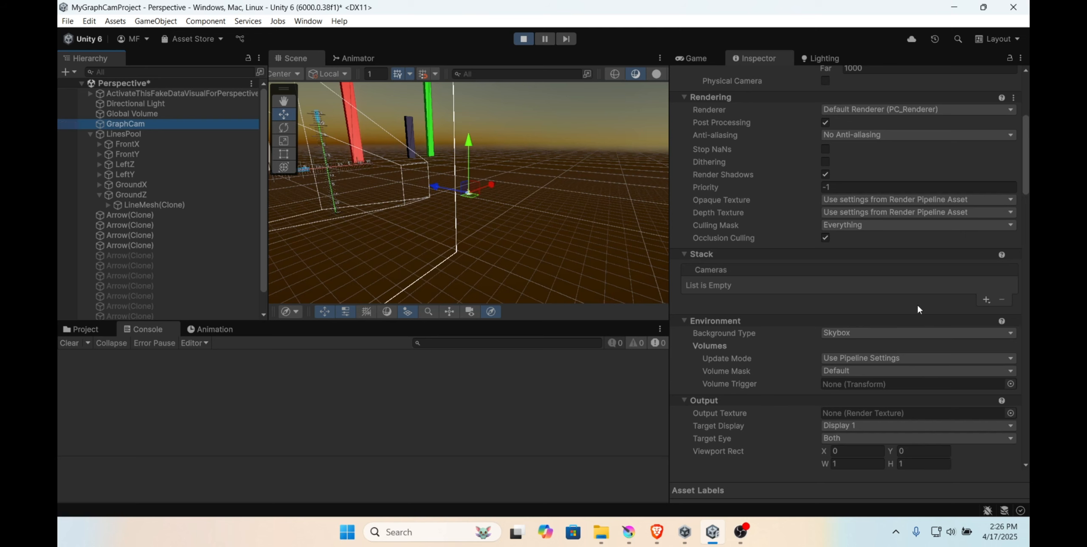
{"action": "scroll", "coordinate": [802, 229], "scroll_direction": "up", "scroll_amount": 5}
{"action": "scroll", "coordinate": [802, 231], "scroll_direction": "down", "scroll_amount": 5}
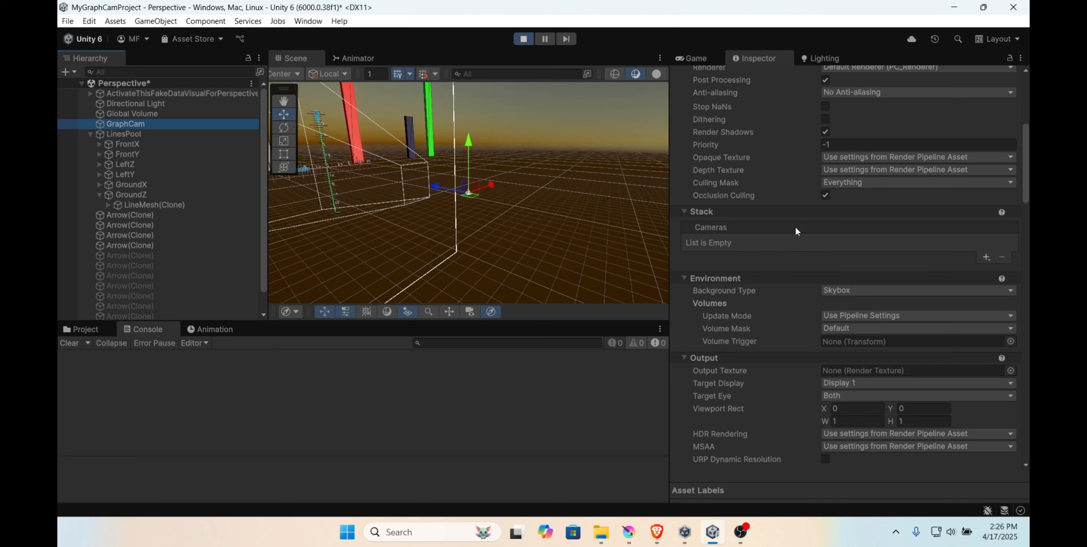
{"action": "scroll", "coordinate": [801, 232], "scroll_direction": "up", "scroll_amount": 6}
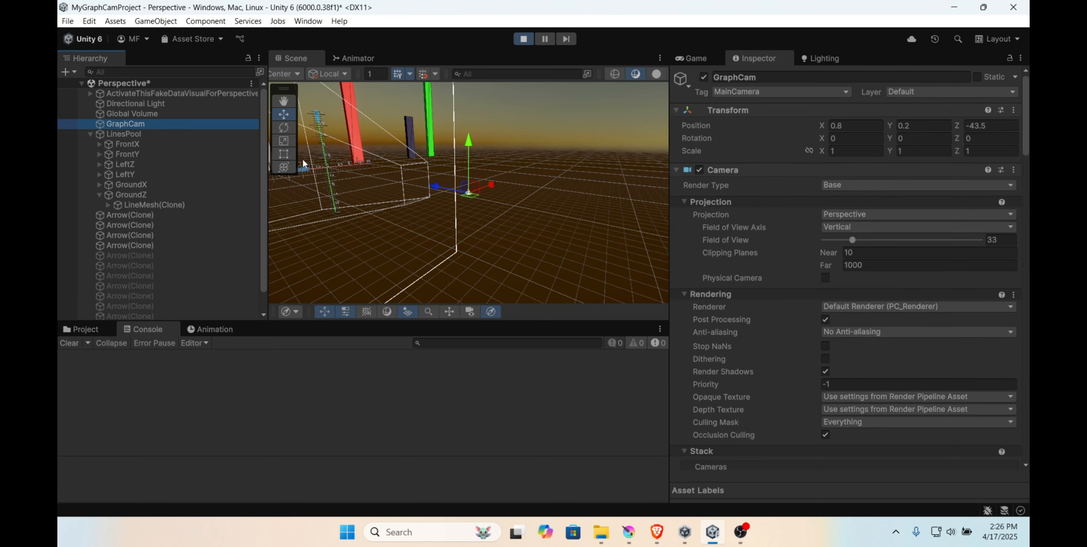
{"action": "left_click", "coordinate": [128, 124]}
{"action": "scroll", "coordinate": [887, 240], "scroll_direction": "down", "scroll_amount": 20}
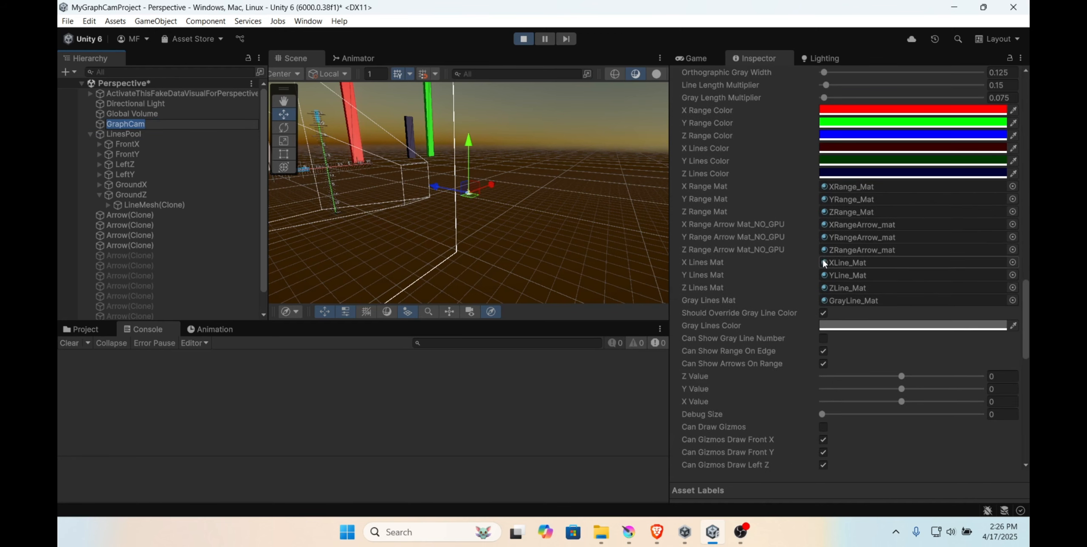
{"action": "scroll", "coordinate": [823, 263], "scroll_direction": "up", "scroll_amount": 2}
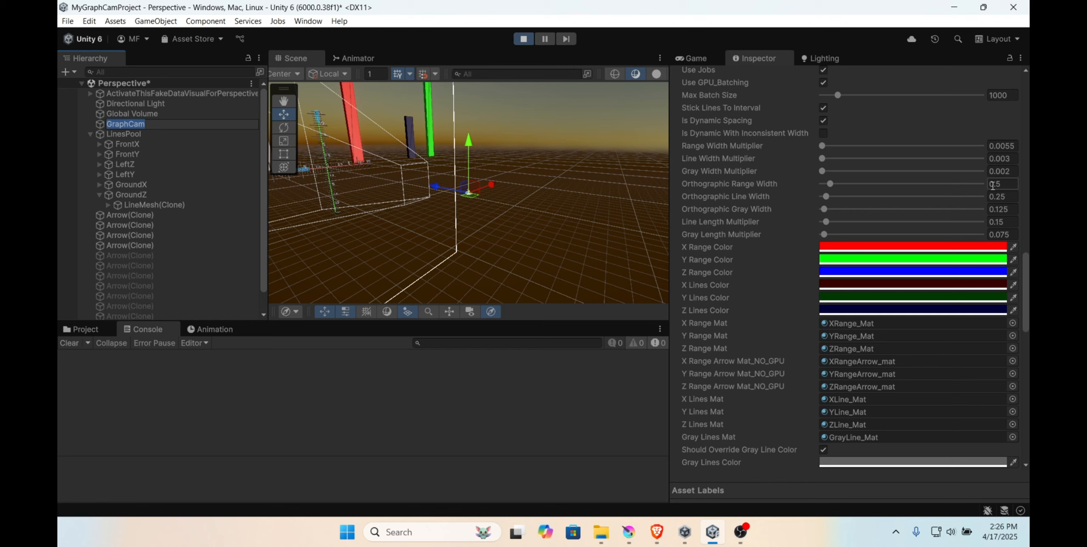
{"action": "left_click", "coordinate": [1003, 160]}
{"action": "left_click", "coordinate": [1004, 159]}
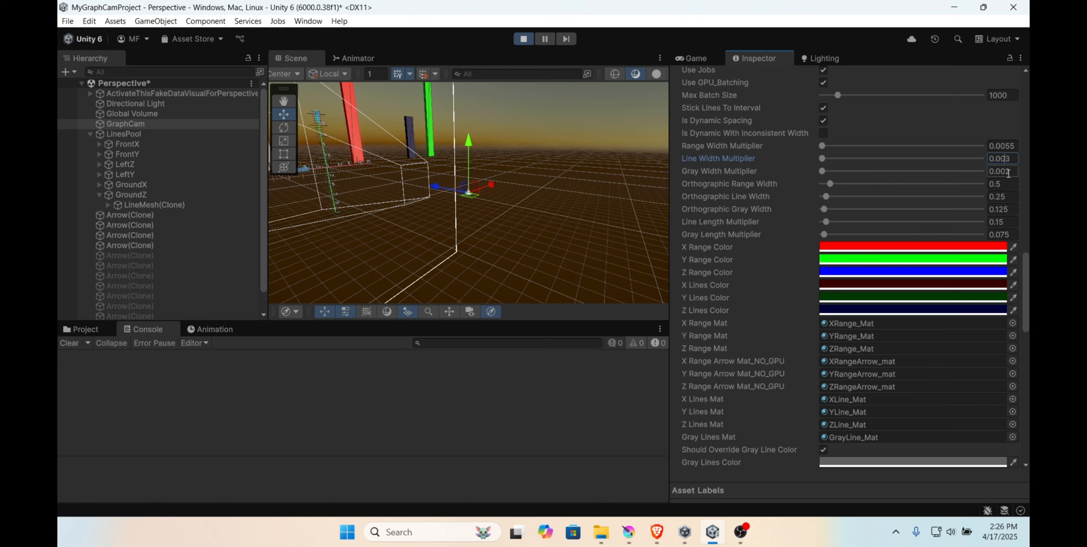
{"action": "key", "text": "BackSpace"}
{"action": "type", "text": "9"}
{"action": "key", "text": "BackSpace"}
{"action": "type", "text": "8"}
Step: Update the graph from GraphCam's Graph Ctlr settings and check the line thickness in the Game view
{"action": "scroll", "coordinate": [858, 314], "scroll_direction": "down", "scroll_amount": 15}
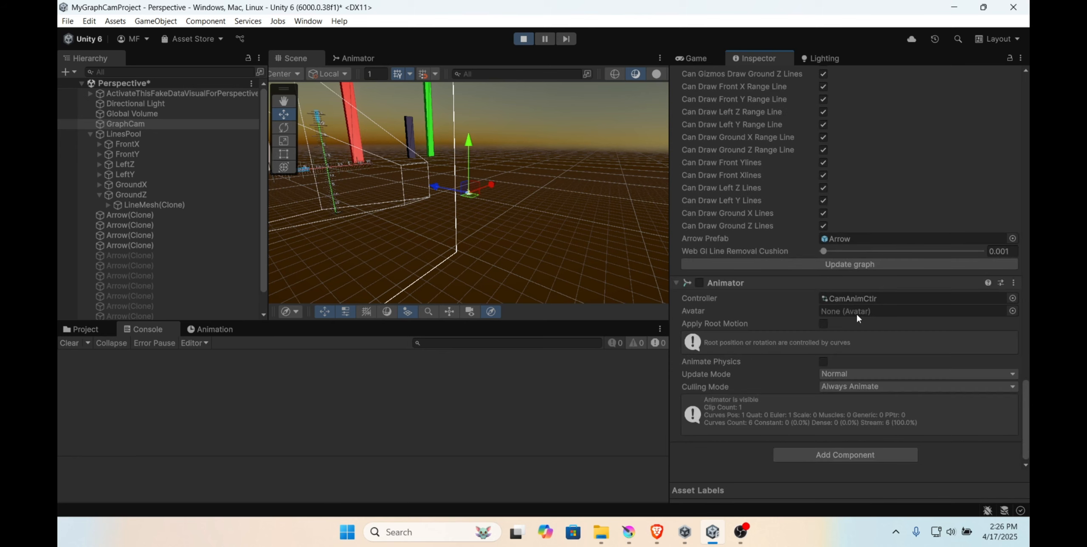
{"action": "left_click", "coordinate": [864, 265]}
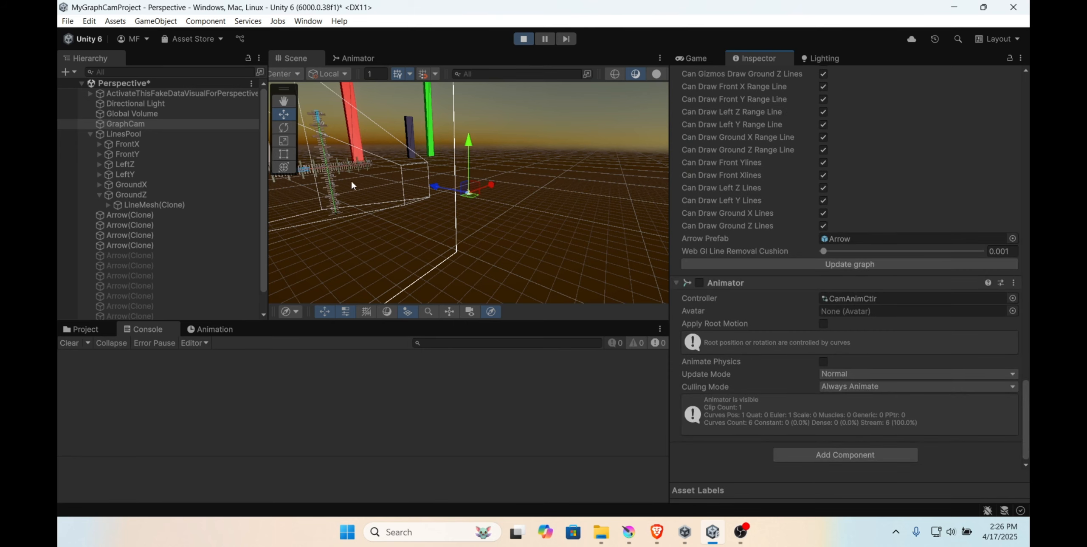
{"action": "left_click", "coordinate": [697, 58]}
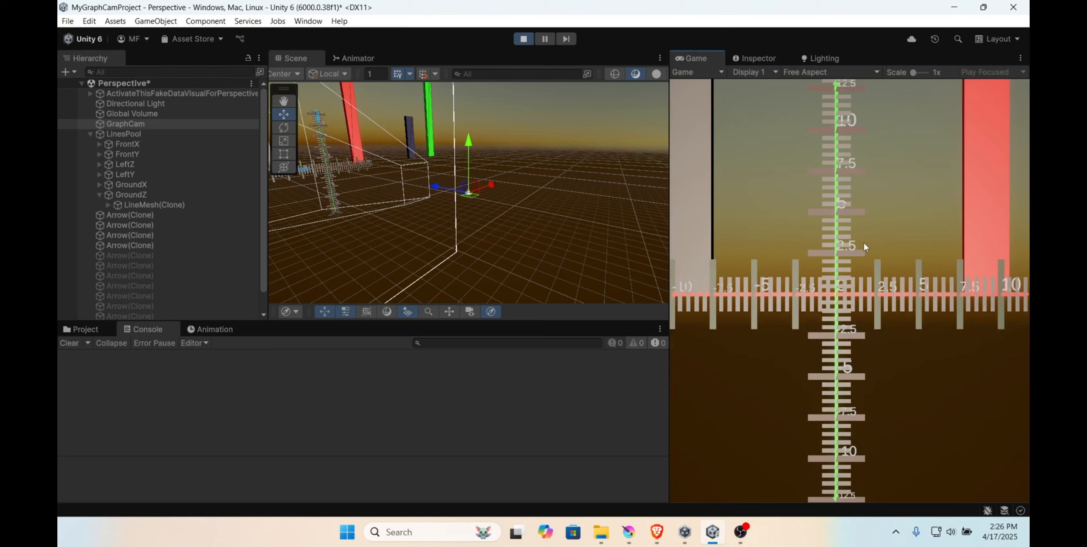
Step: Undo the recent increases to GraphCam's Line Width Multiplier and Gray Width Multiplier
{"action": "left_click", "coordinate": [460, 213]}
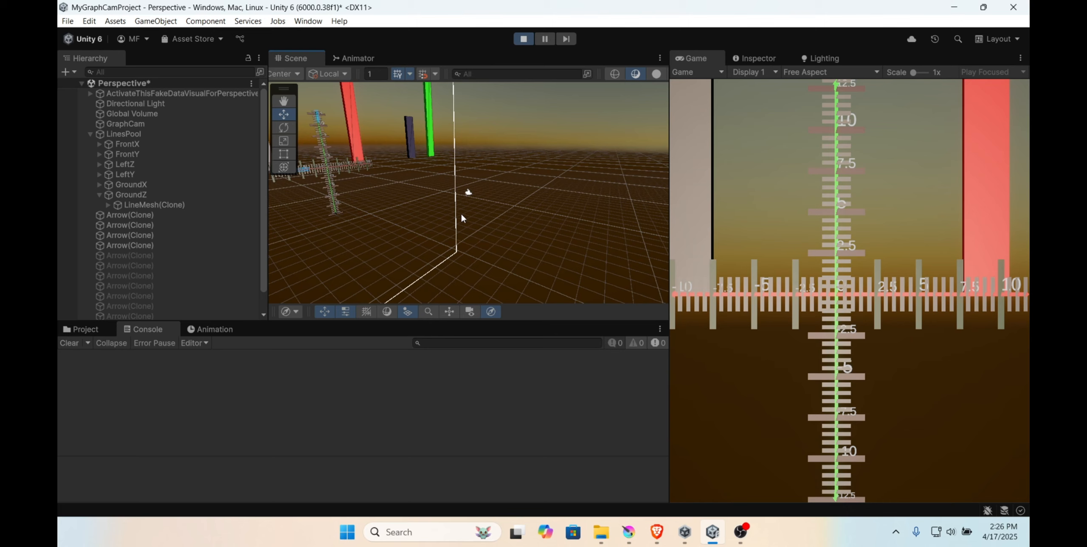
{"action": "key", "text": "ctrl+z"}
{"action": "left_click", "coordinate": [487, 226]}
{"action": "left_click", "coordinate": [743, 57]}
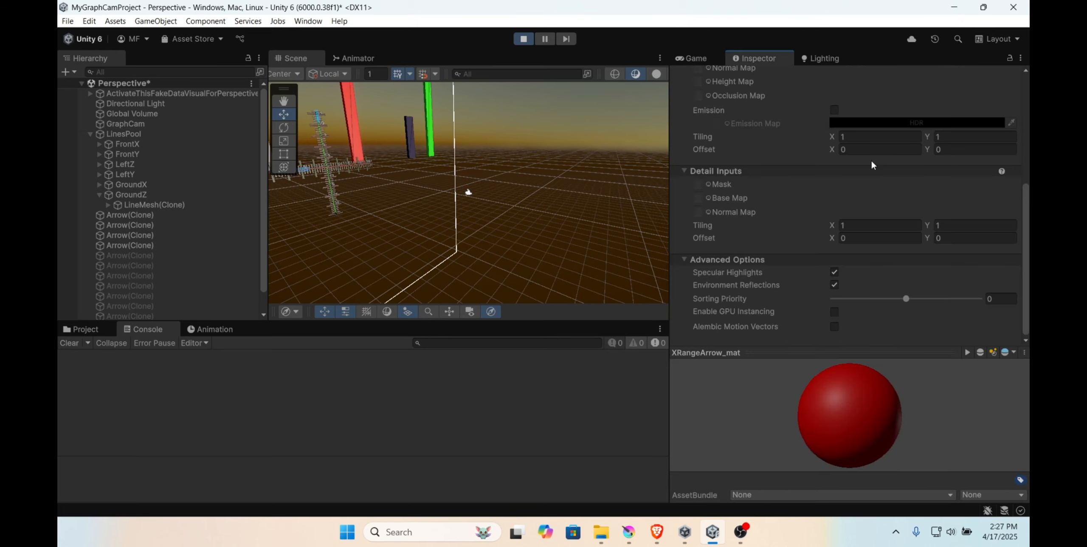
Step: Reselect GraphCam, update its graph with the restored line widths and check the lines in the Game view
{"action": "left_click", "coordinate": [145, 124]}
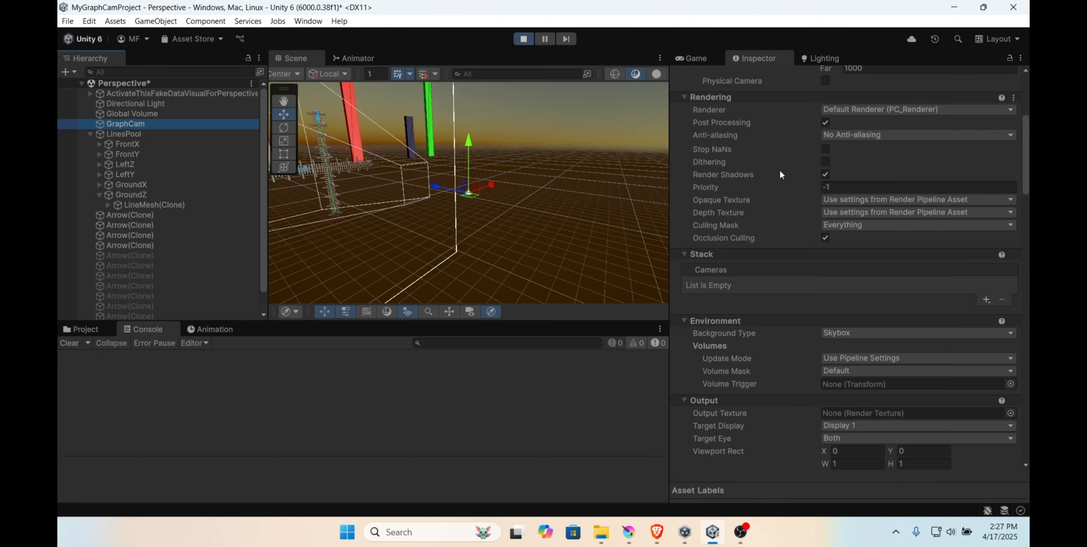
{"action": "scroll", "coordinate": [781, 174], "scroll_direction": "down", "scroll_amount": 15}
{"action": "left_click", "coordinate": [868, 265]}
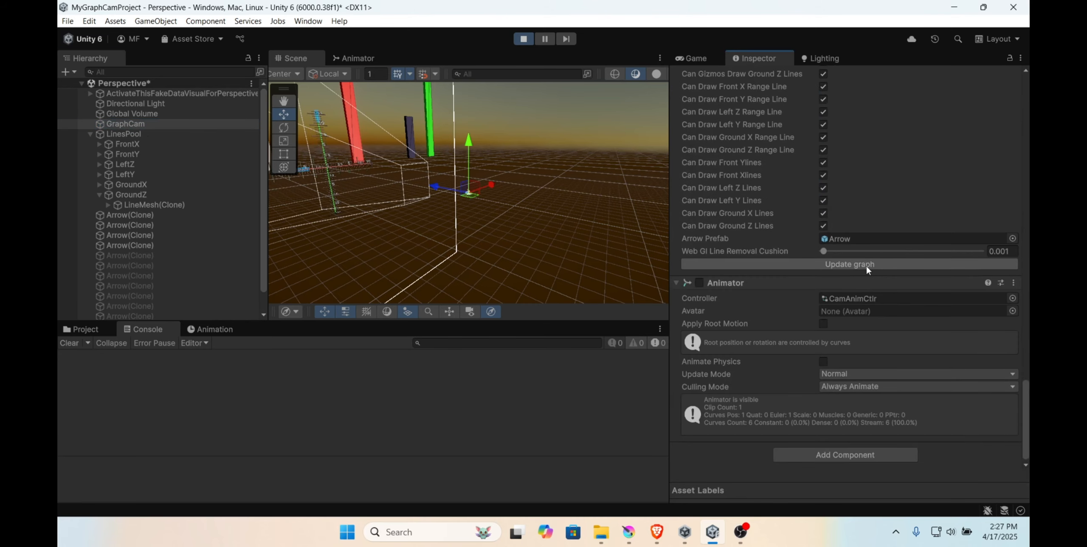
{"action": "left_click", "coordinate": [693, 58]}
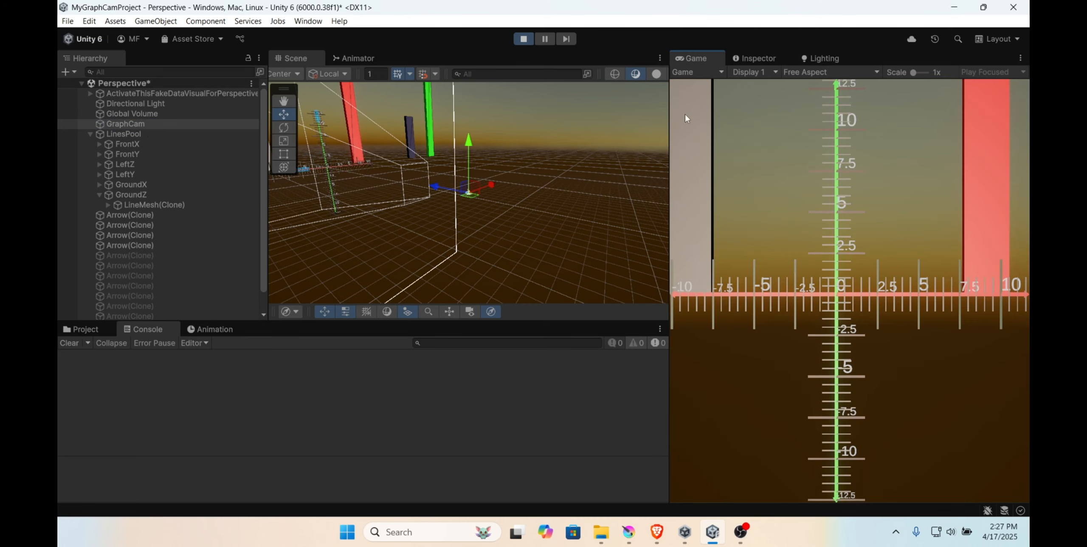
Step: In GraphCam's graph settings, set the Line Length Multiplier to 0.88 and the Gray Length Multiplier to 0.78
{"action": "left_click", "coordinate": [756, 58]}
{"action": "scroll", "coordinate": [815, 161], "scroll_direction": "up", "scroll_amount": 5}
{"action": "scroll", "coordinate": [816, 166], "scroll_direction": "up", "scroll_amount": 5}
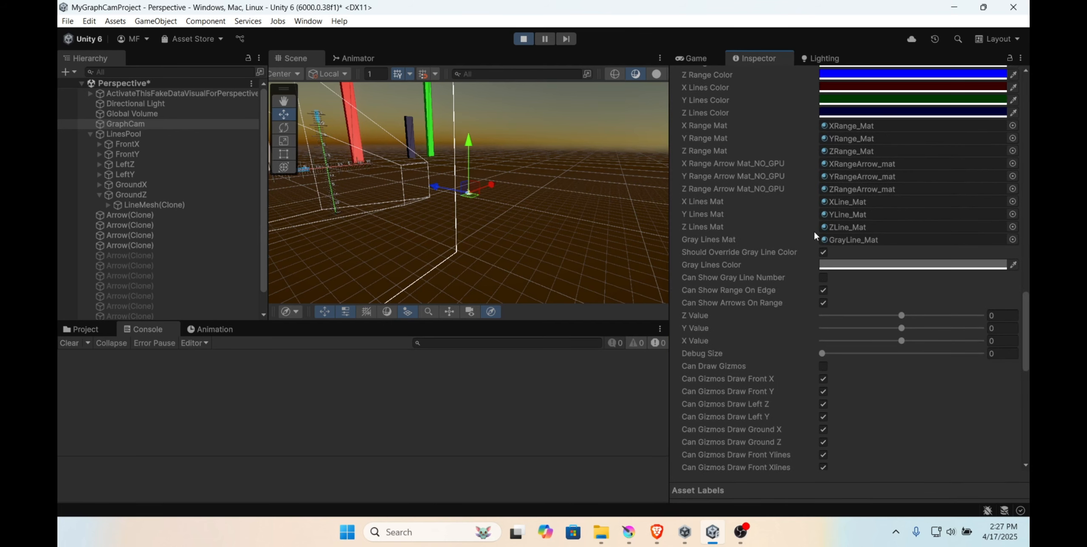
{"action": "scroll", "coordinate": [793, 340], "scroll_direction": "up", "scroll_amount": 5}
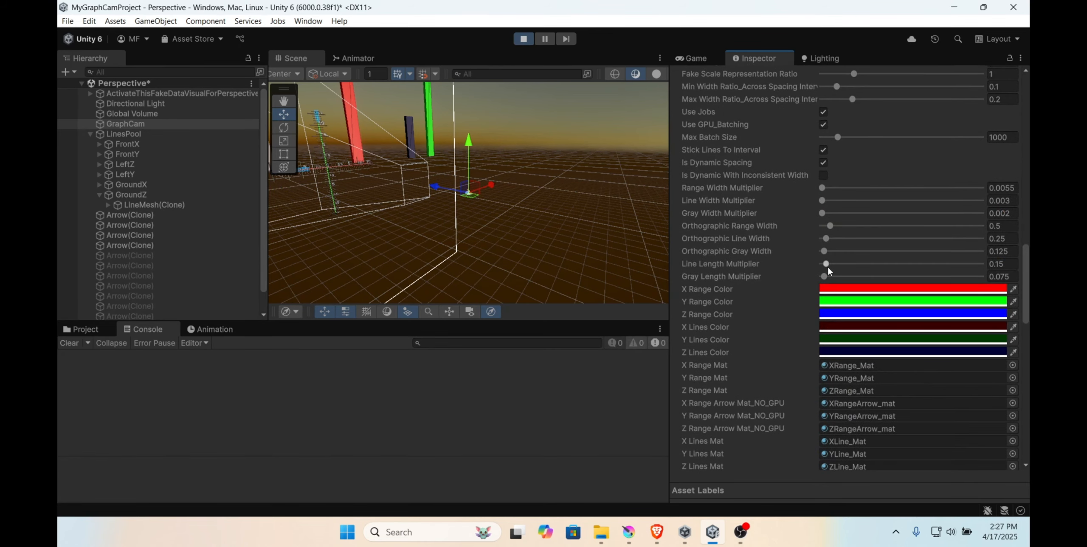
{"action": "left_click_drag", "start_coordinate": [827, 268], "coordinate": [860, 266]}
{"action": "right_click_drag", "start_coordinate": [509, 212], "coordinate": [471, 212]}
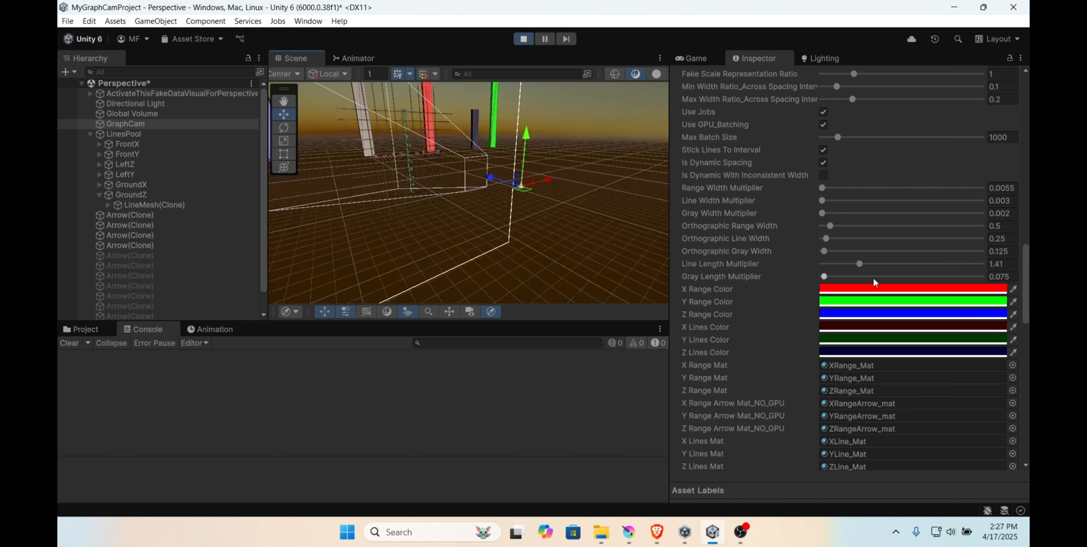
{"action": "mouse_move", "coordinate": [860, 264]}
{"action": "left_mouse_down"}
{"action": "mouse_move", "coordinate": [882, 266]}
{"action": "mouse_move", "coordinate": [848, 264]}
{"action": "mouse_move", "coordinate": [837, 279]}
{"action": "mouse_move", "coordinate": [871, 292]}
{"action": "mouse_move", "coordinate": [845, 290]}
{"action": "mouse_move", "coordinate": [845, 265]}
{"action": "left_mouse_up"}
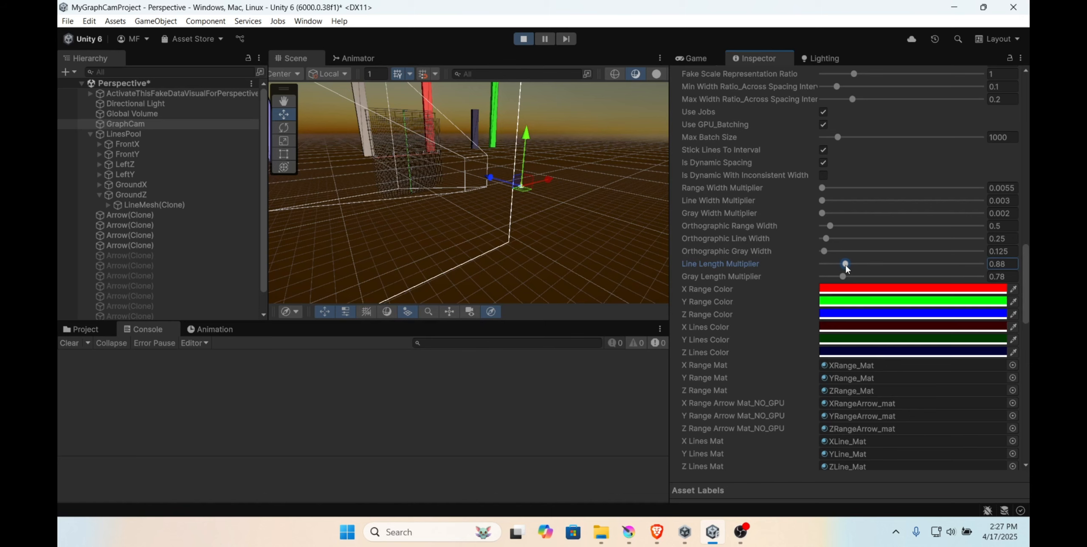
Step: Update the graph to apply the new line lengths and return to GraphCam's line width and length multipliers
{"action": "scroll", "coordinate": [713, 220], "scroll_direction": "up", "scroll_amount": 3}
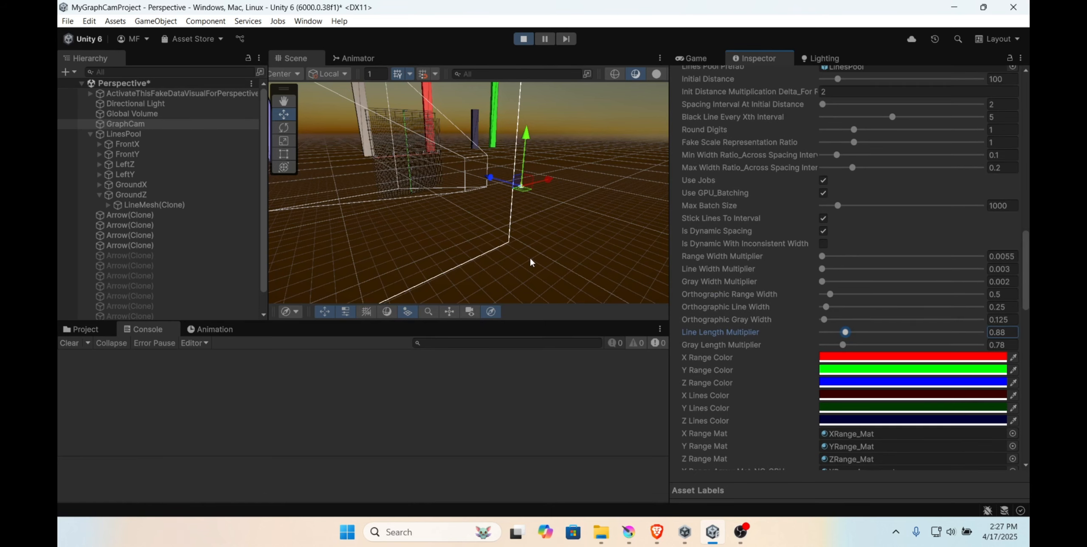
{"action": "scroll", "coordinate": [798, 340], "scroll_direction": "down", "scroll_amount": 10}
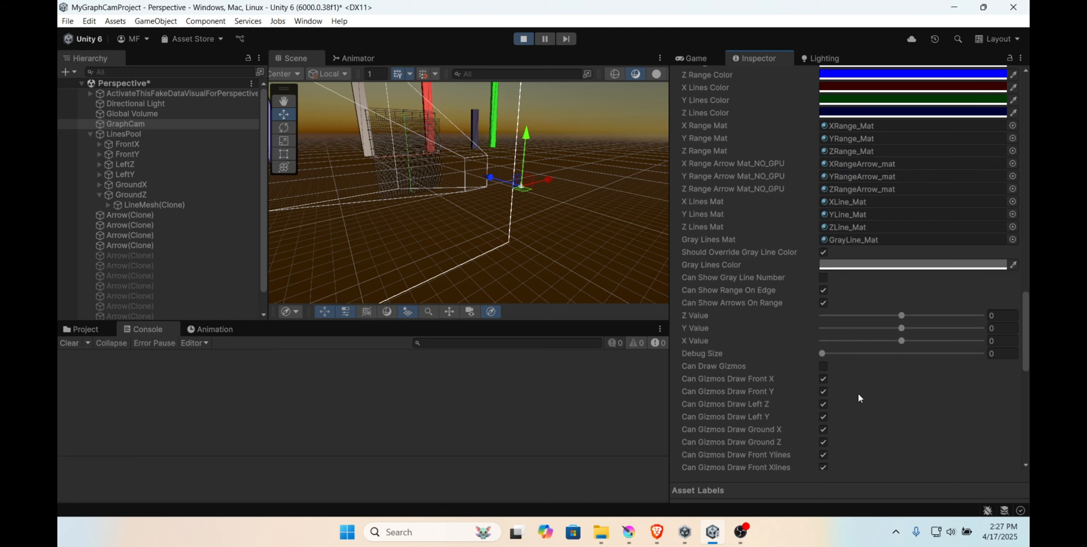
{"action": "scroll", "coordinate": [857, 391], "scroll_direction": "down", "scroll_amount": 12}
{"action": "left_click", "coordinate": [855, 263]}
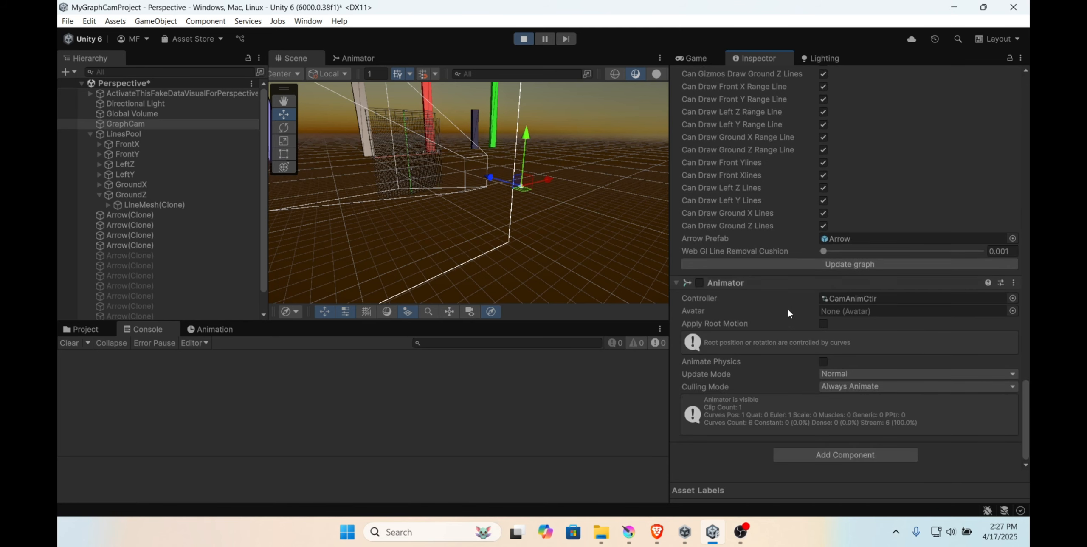
{"action": "scroll", "coordinate": [849, 314], "scroll_direction": "up", "scroll_amount": 18}
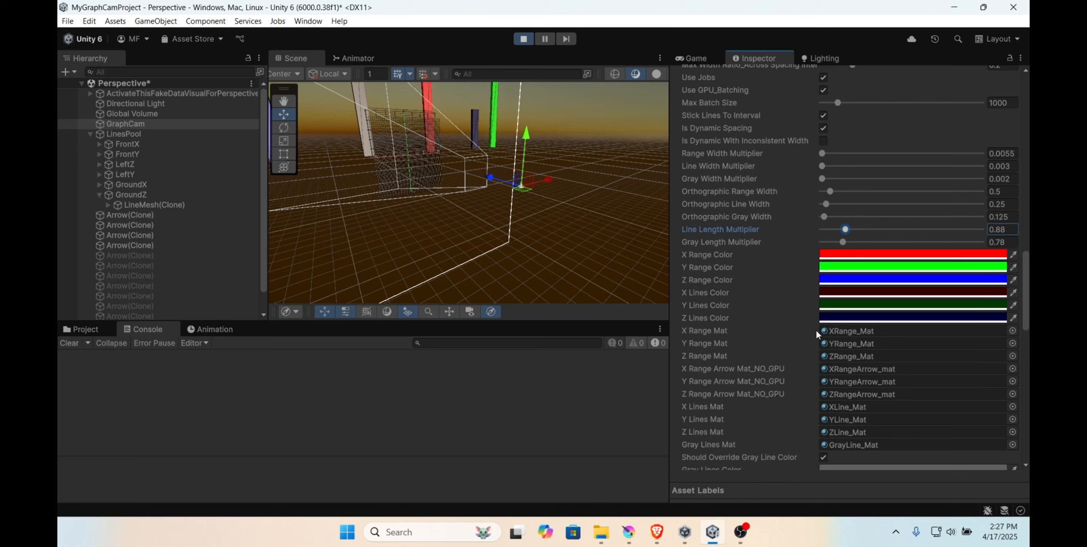
Step: Bring up the Game view beside the scene and move GraphCam sideways to preview the graph lines
{"action": "scroll", "coordinate": [760, 203], "scroll_direction": "up", "scroll_amount": 1}
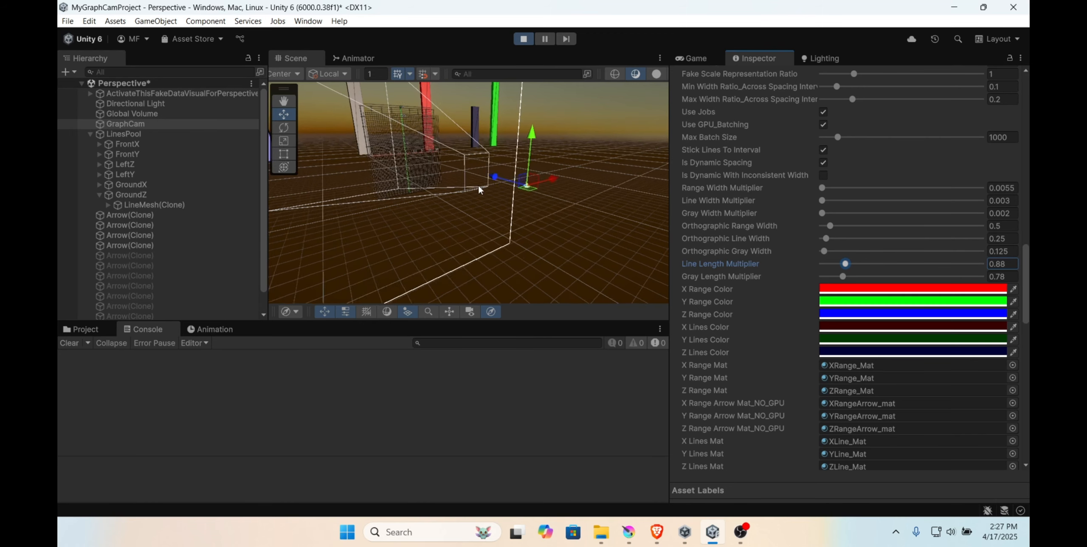
{"action": "scroll", "coordinate": [455, 177], "scroll_direction": "up", "scroll_amount": 2}
{"action": "right_click_drag", "start_coordinate": [503, 190], "coordinate": [484, 187]}
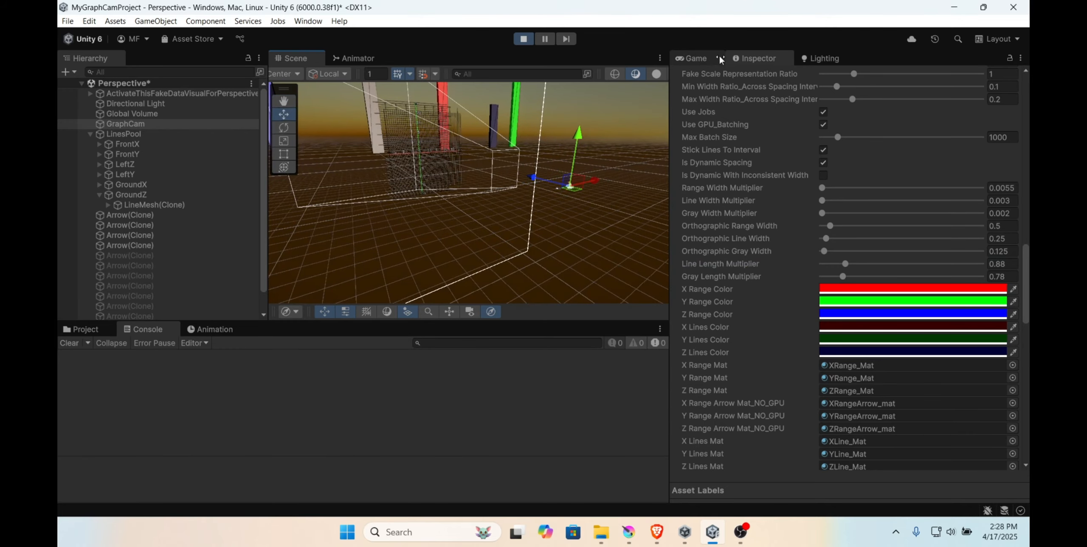
{"action": "left_click", "coordinate": [697, 59]}
{"action": "left_click_drag", "start_coordinate": [593, 181], "coordinate": [460, 208]}
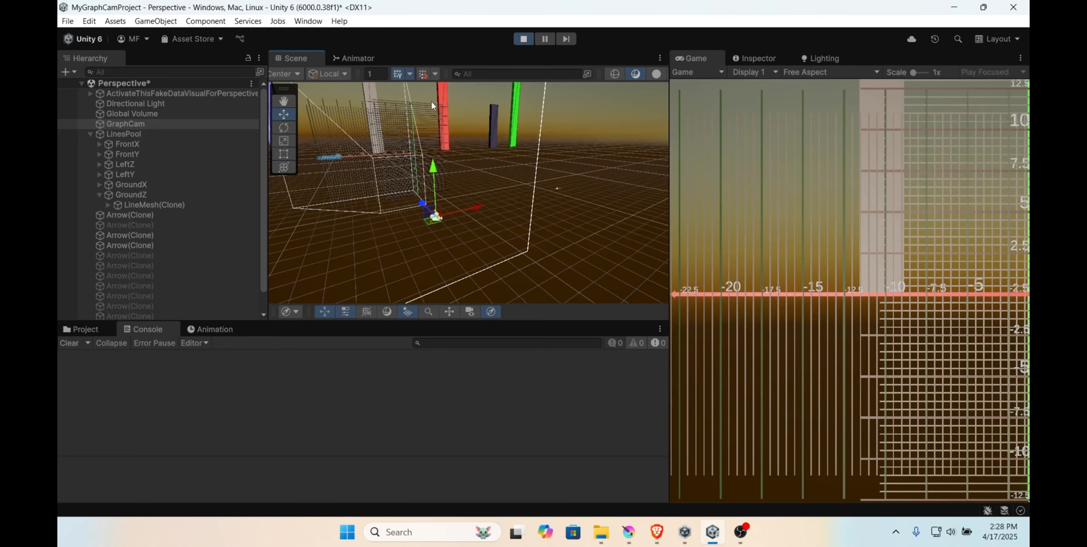
Step: Raise GraphCam and reposition it around the scene to preview the grid lines from other spots in the Game view
{"action": "left_click_drag", "start_coordinate": [431, 168], "coordinate": [421, 30]}
{"action": "right_click_drag", "start_coordinate": [436, 170], "coordinate": [415, 196]}
{"action": "scroll", "coordinate": [460, 165], "scroll_direction": "down", "scroll_amount": 2}
{"action": "middle_click_drag", "start_coordinate": [460, 164], "coordinate": [449, 275]}
{"action": "left_click_drag", "start_coordinate": [439, 189], "coordinate": [377, 116]}
{"action": "scroll", "coordinate": [490, 169], "scroll_direction": "down", "scroll_amount": 2}
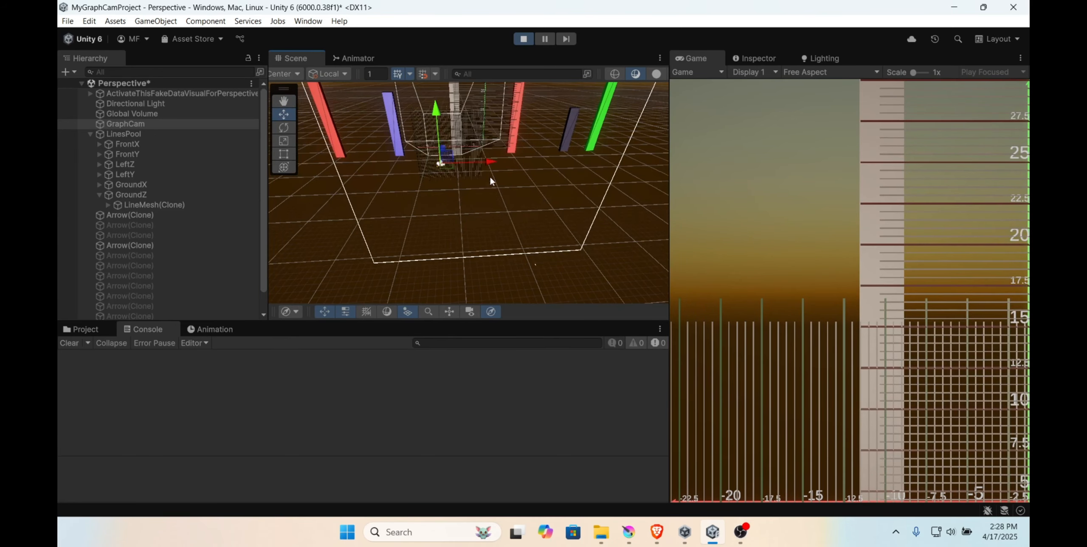
{"action": "left_click_drag", "start_coordinate": [495, 174], "coordinate": [370, 189]}
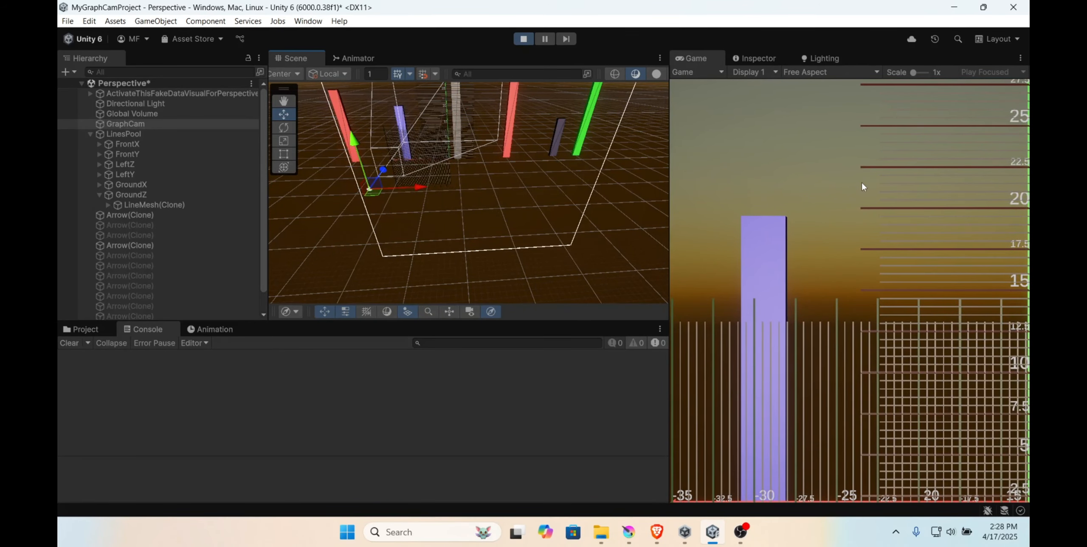
{"action": "left_click_drag", "start_coordinate": [379, 187], "coordinate": [514, 257]}
Step: Set the Line Length Multiplier to 1.51 and the Gray Length Multiplier to 1.81, and check the lines from a new GraphCam position
{"action": "left_click", "coordinate": [755, 59]}
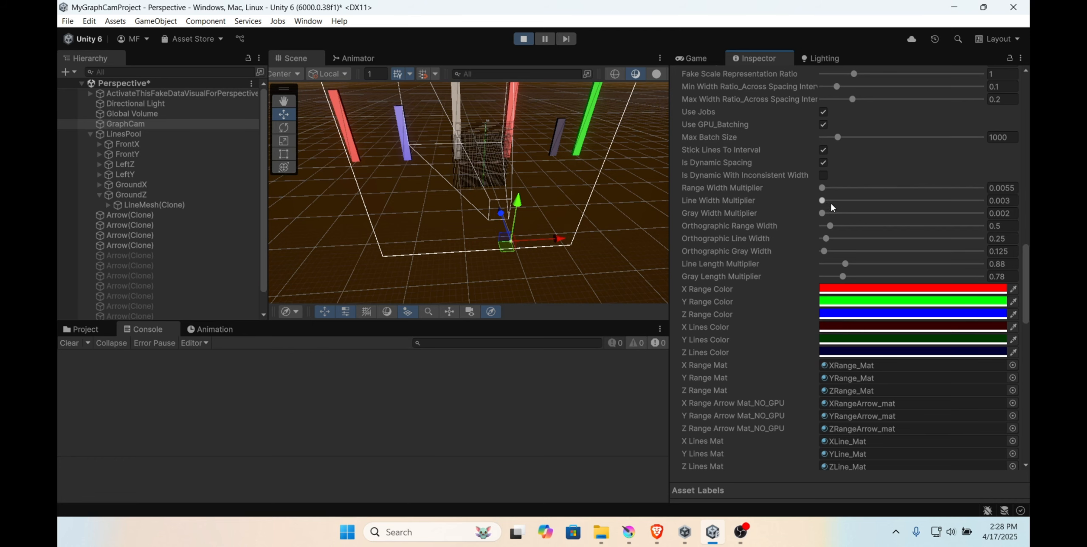
{"action": "left_click_drag", "start_coordinate": [846, 264], "coordinate": [871, 278]}
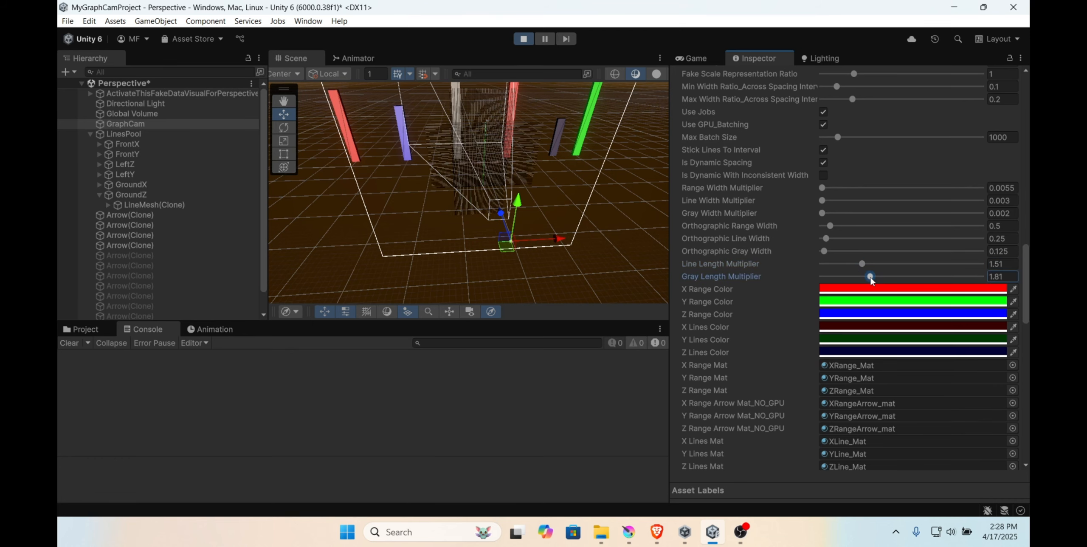
{"action": "left_click", "coordinate": [699, 56]}
{"action": "left_click_drag", "start_coordinate": [522, 248], "coordinate": [426, 289]}
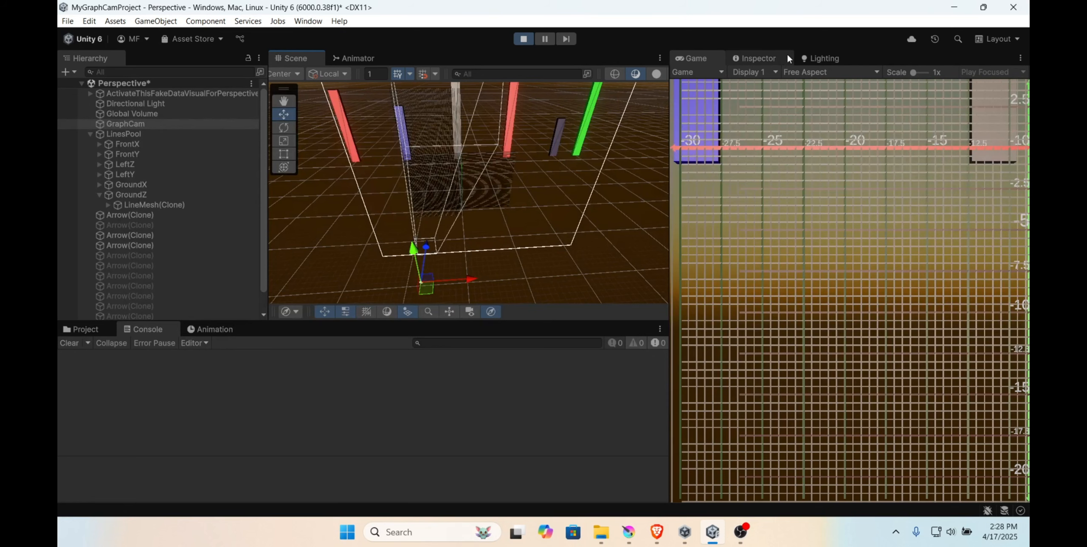
Step: Set the Line Length Multiplier to 2.24 and the Gray Length Multiplier to 2.29, and move GraphCam to check the grid coverage
{"action": "left_click", "coordinate": [760, 60]}
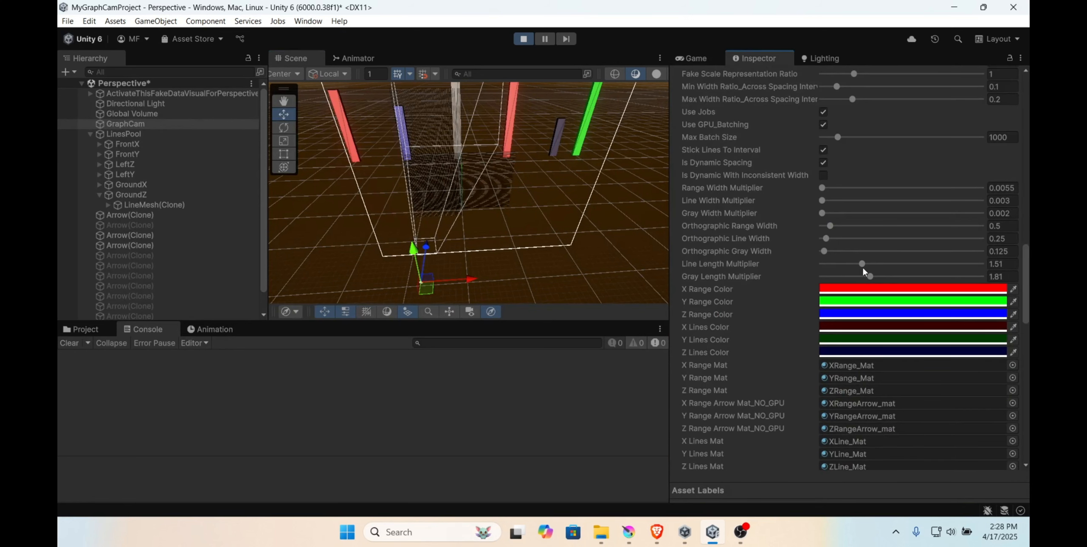
{"action": "left_click_drag", "start_coordinate": [863, 268], "coordinate": [880, 267]}
{"action": "left_click_drag", "start_coordinate": [870, 277], "coordinate": [875, 281]}
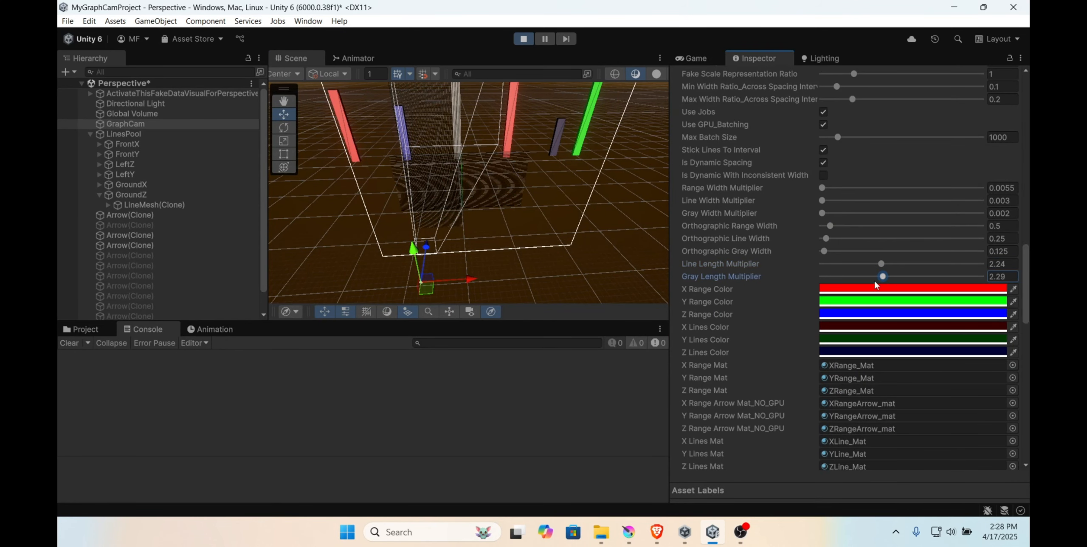
{"action": "left_click", "coordinate": [701, 58]}
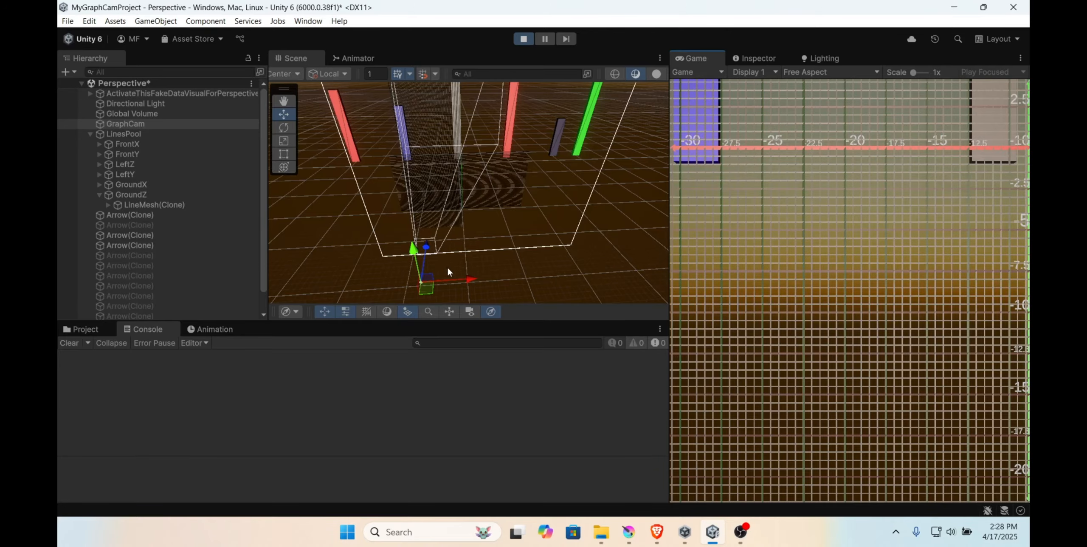
{"action": "left_click_drag", "start_coordinate": [428, 278], "coordinate": [477, 248]}
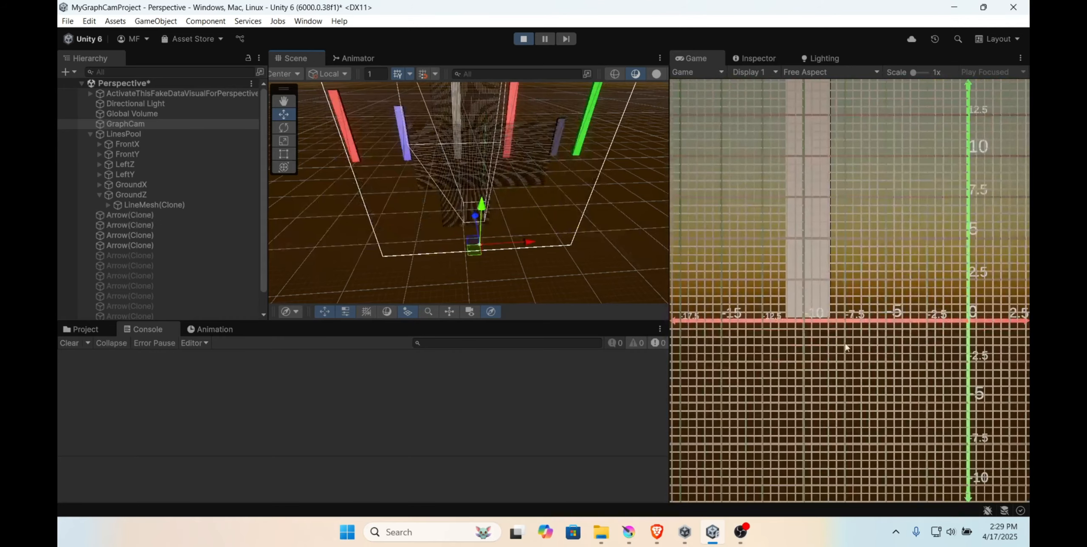
Step: Undo the recent length multiplier changes and GraphCam moves one after another
{"action": "left_click", "coordinate": [744, 57]}
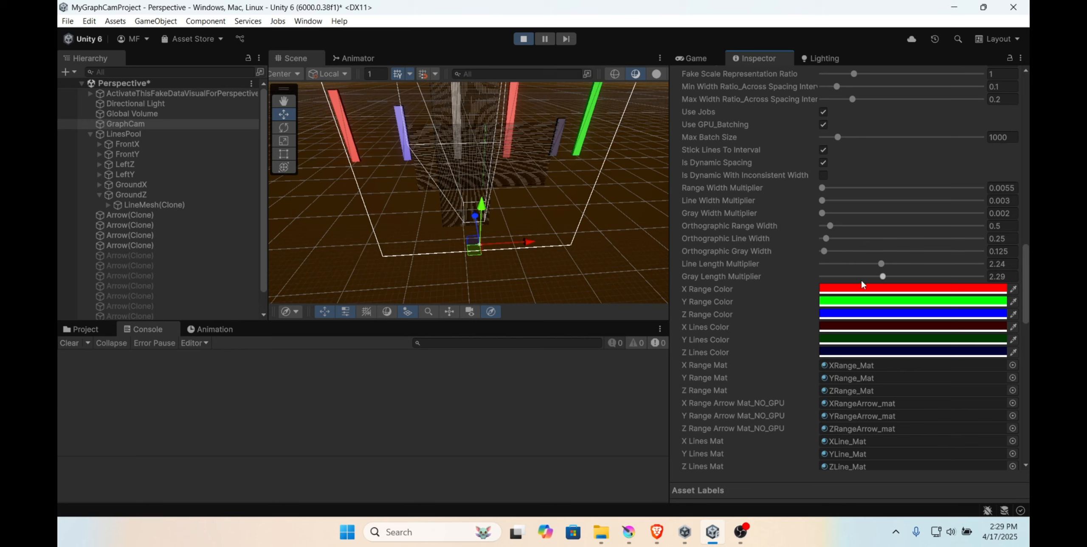
{"action": "left_click", "coordinate": [879, 264]}
{"action": "left_click", "coordinate": [1009, 269]}
{"action": "key", "text": "ctrl+z"}
{"action": "key", "text": "ctrl+z"}
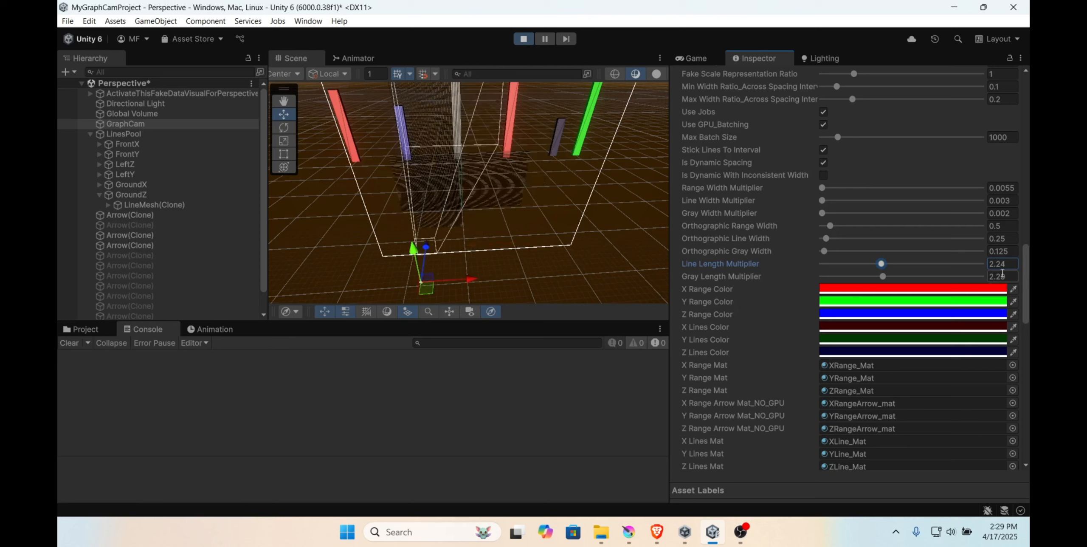
{"action": "key", "text": "ctrl+z"}
{"action": "key", "text": "ctrl+z"}
{"action": "key", "text": "ctrl+z"}
{"action": "key", "text": "ctrl+z"}
{"action": "key", "text": "ctrl+z"}
{"action": "key", "text": "ctrl+z"}
{"action": "key", "text": "ctrl+z"}
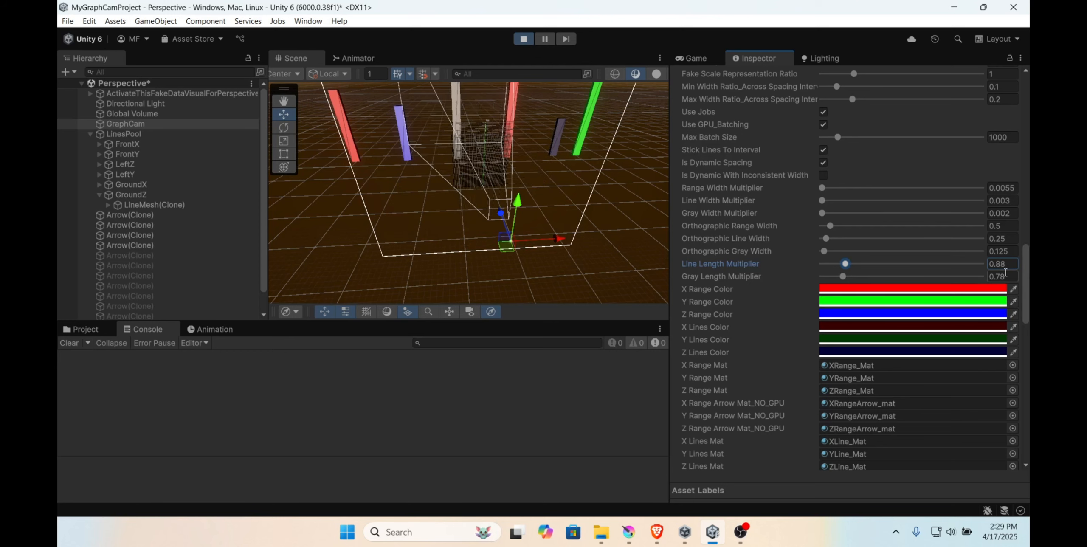
{"action": "key", "text": "ctrl+z"}
{"action": "key", "text": "ctrl+z"}
{"action": "key", "text": "ctrl+z"}
{"action": "key", "text": "ctrl+z"}
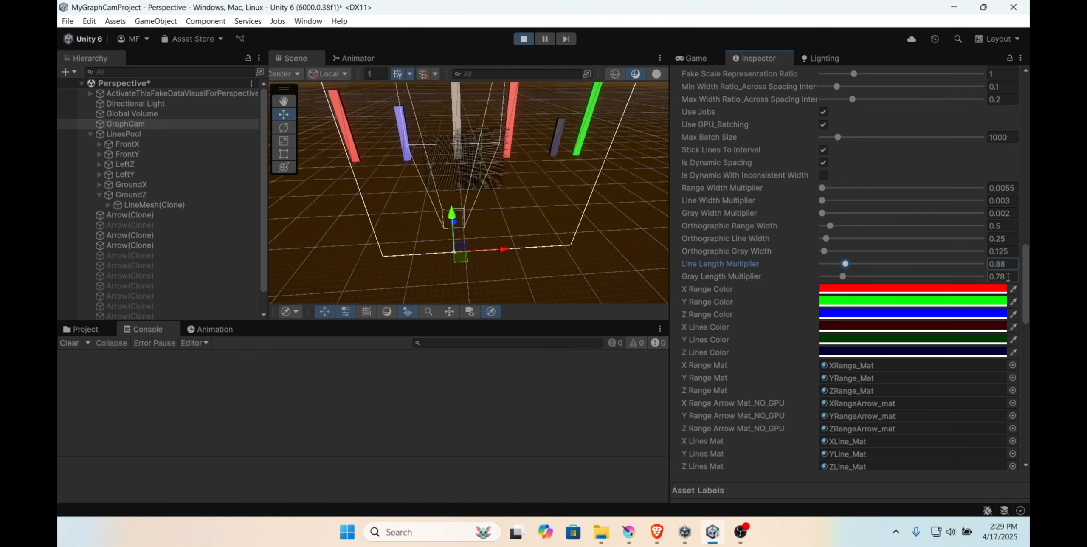
{"action": "key", "text": "ctrl+z"}
{"action": "key", "text": "ctrl+z"}
{"action": "key", "text": "ctrl+z"}
{"action": "key", "text": "ctrl+z"}
{"action": "key", "text": "ctrl+z"}
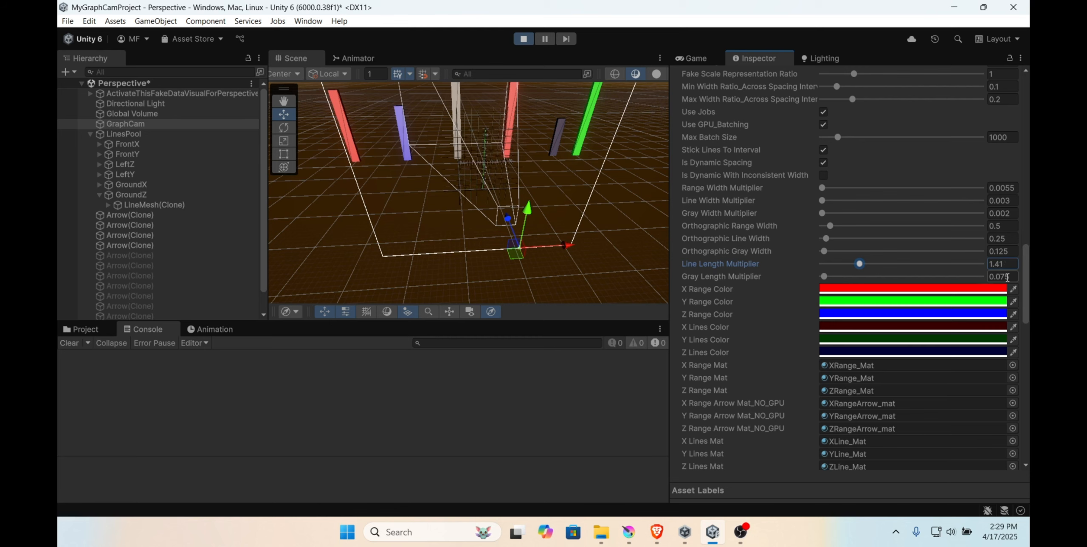
{"action": "key", "text": "ctrl+z"}
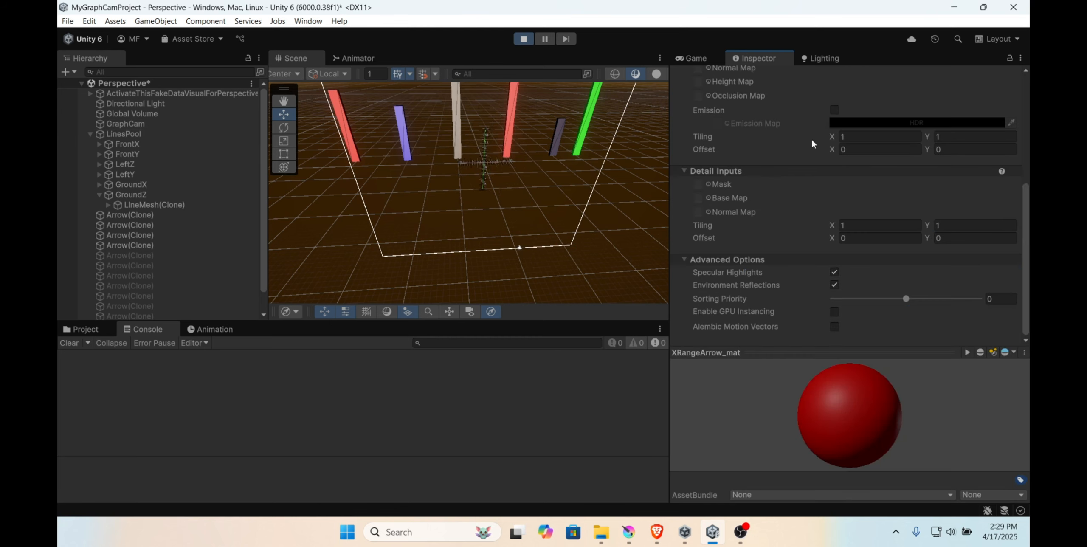
Step: Reselect GraphCam, nudge it slightly upward, and check the axis lines in the Game view
{"action": "left_click", "coordinate": [693, 58]}
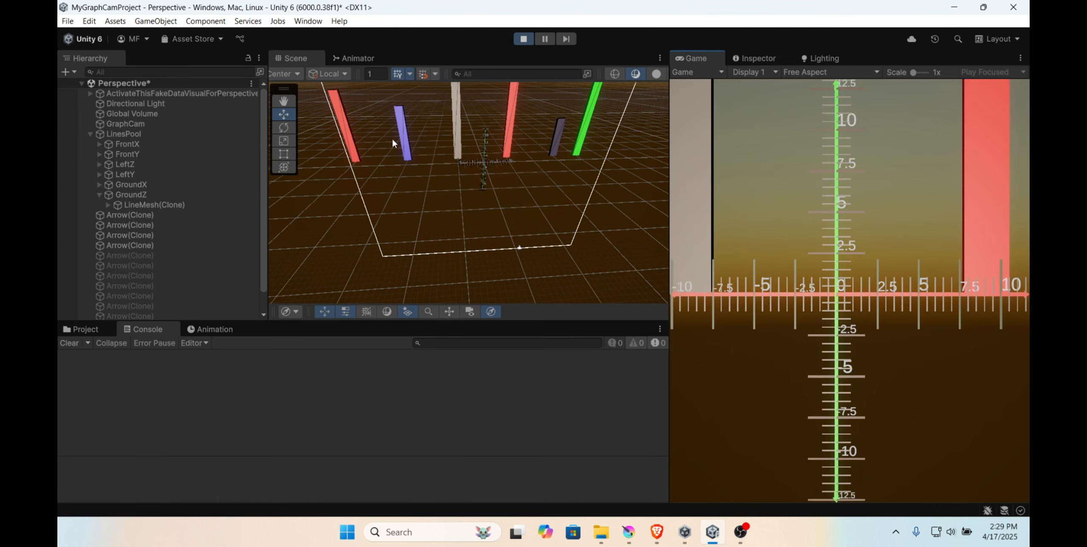
{"action": "left_click", "coordinate": [759, 59]}
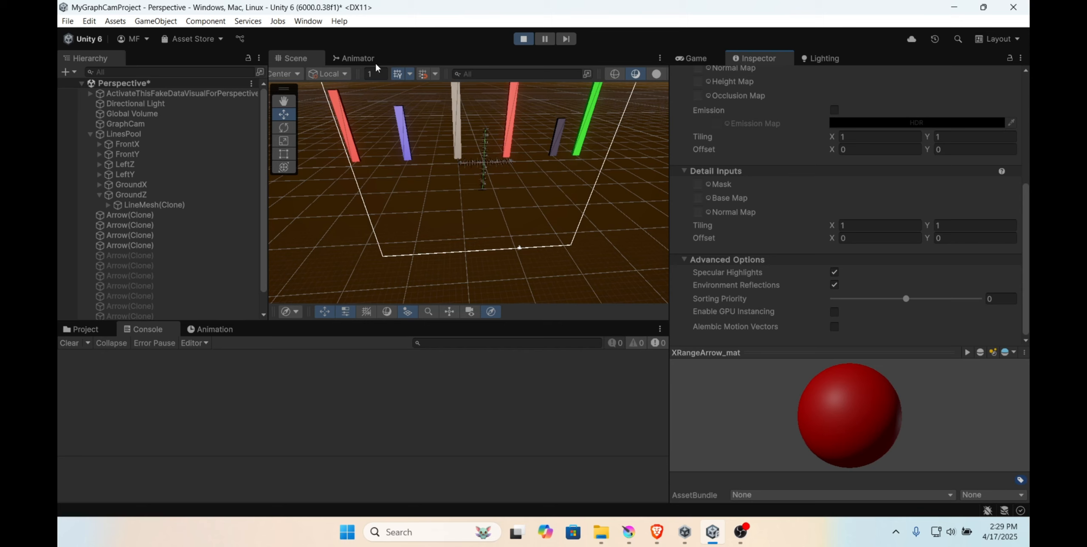
{"action": "left_click", "coordinate": [125, 123]}
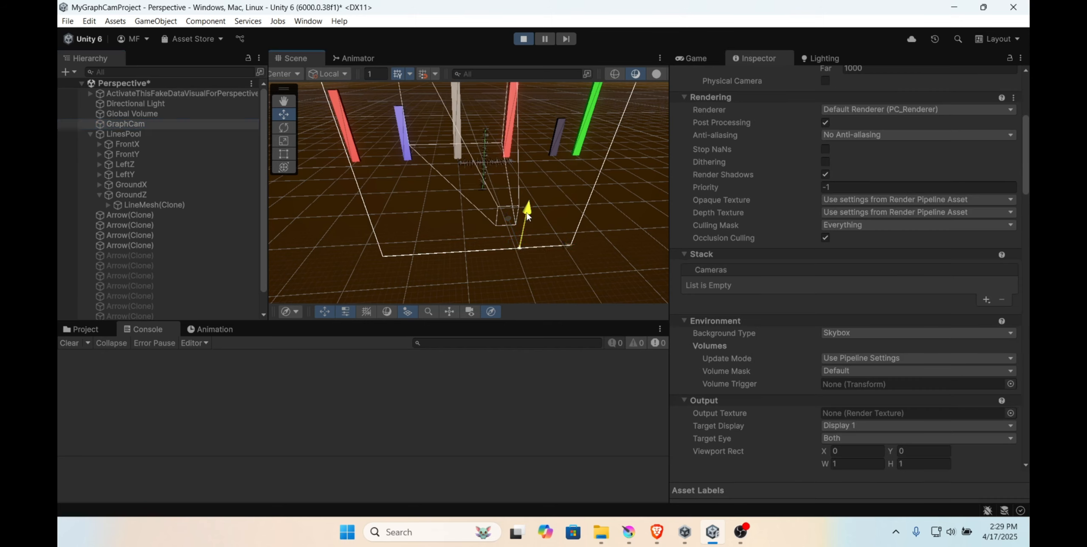
{"action": "mouse_move", "coordinate": [527, 212]}
{"action": "left_mouse_down"}
{"action": "mouse_move", "coordinate": [516, 125]}
{"action": "mouse_move", "coordinate": [513, 231]}
{"action": "mouse_move", "coordinate": [515, 210]}
{"action": "left_mouse_up"}
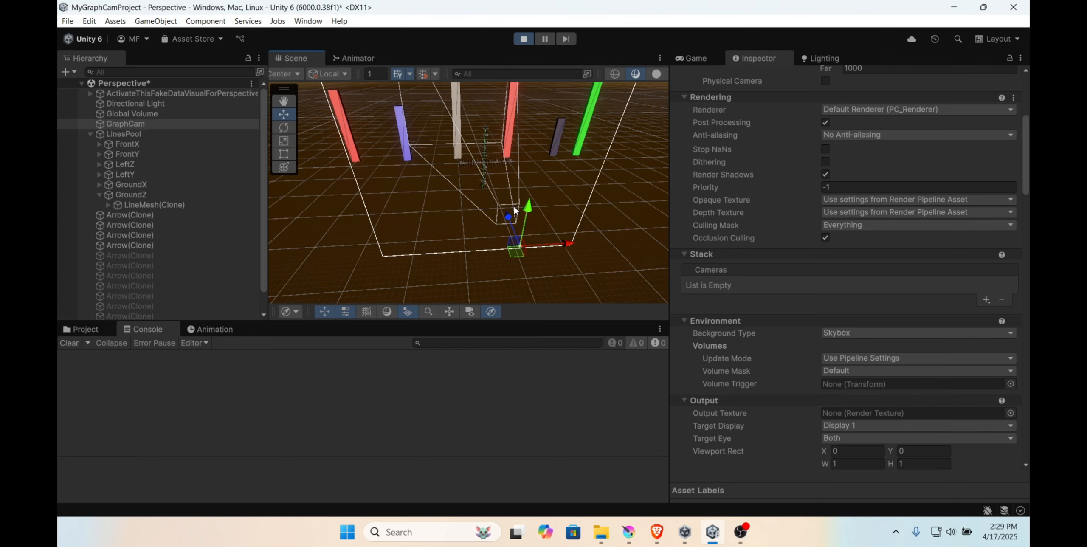
{"action": "left_click", "coordinate": [691, 60]}
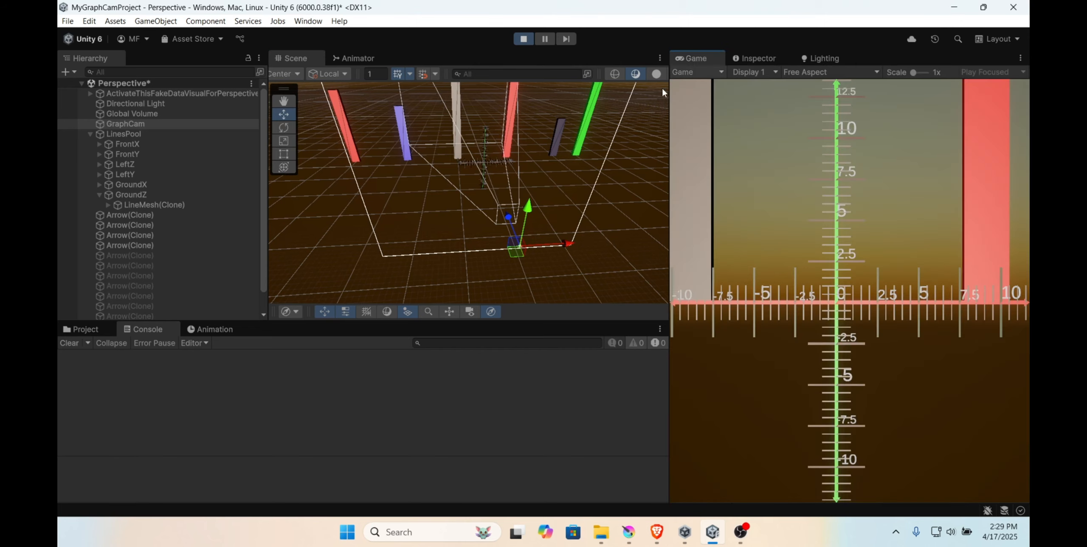
Step: Exit play mode
{"action": "left_click_drag", "start_coordinate": [481, 201], "coordinate": [463, 203], "text": "alt"}
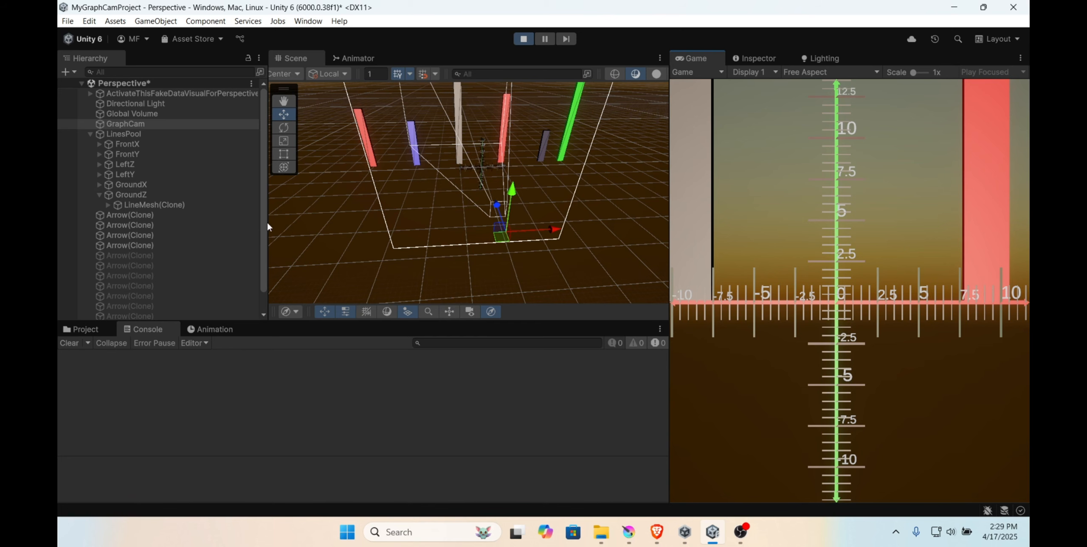
{"action": "scroll", "coordinate": [585, 224], "scroll_direction": "down", "scroll_amount": 4}
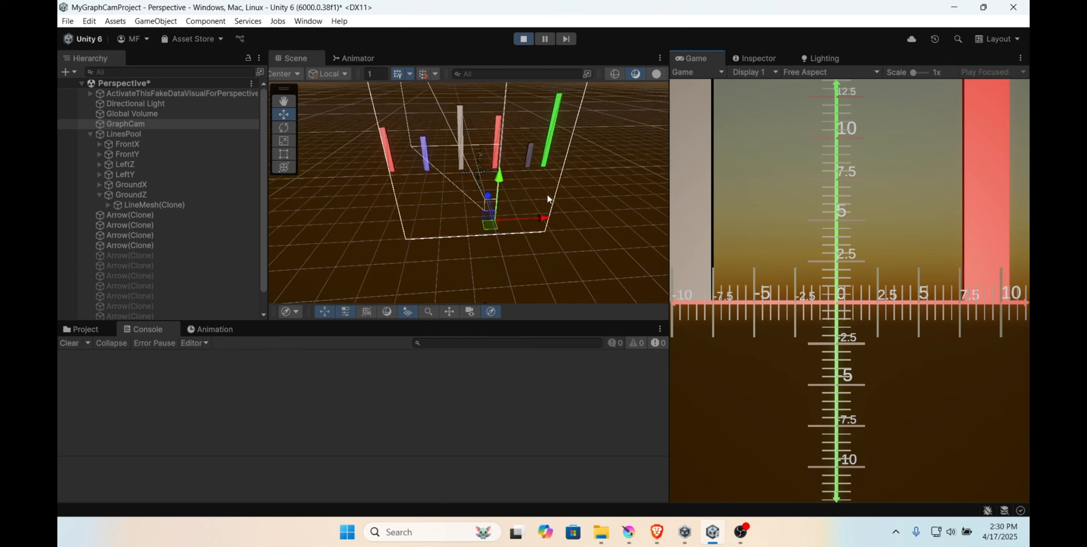
{"action": "left_click", "coordinate": [522, 40]}
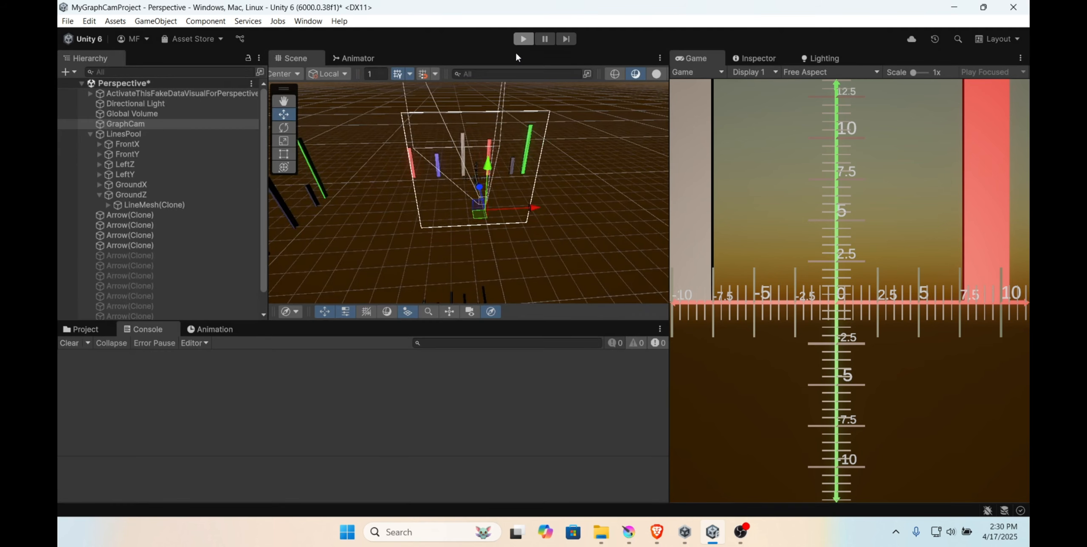
Step: Enable Can Draw Gizmos in GraphCam's graph settings
{"action": "scroll", "coordinate": [753, 371], "scroll_direction": "down", "scroll_amount": 15}
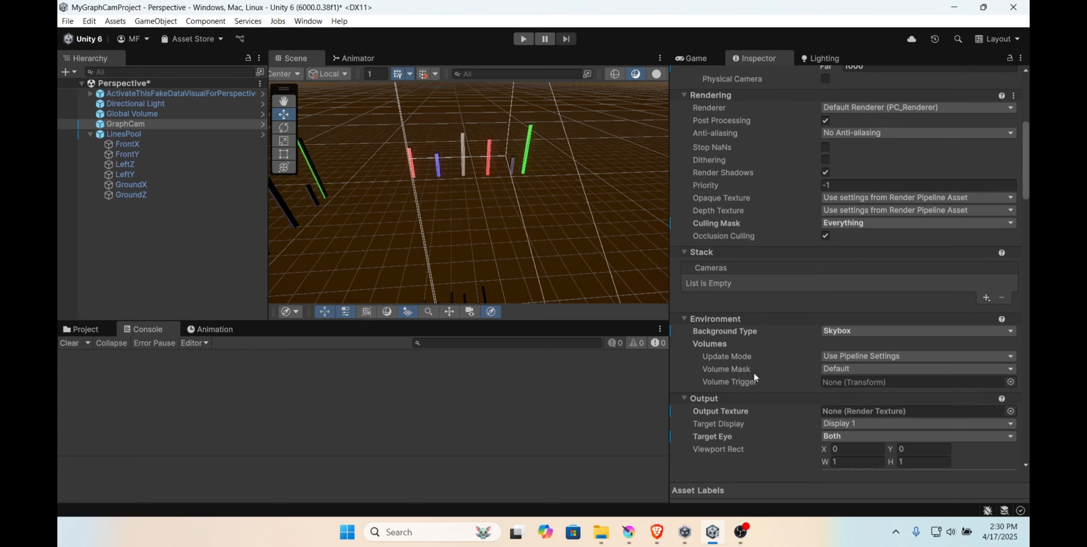
{"action": "scroll", "coordinate": [752, 322], "scroll_direction": "down", "scroll_amount": 5}
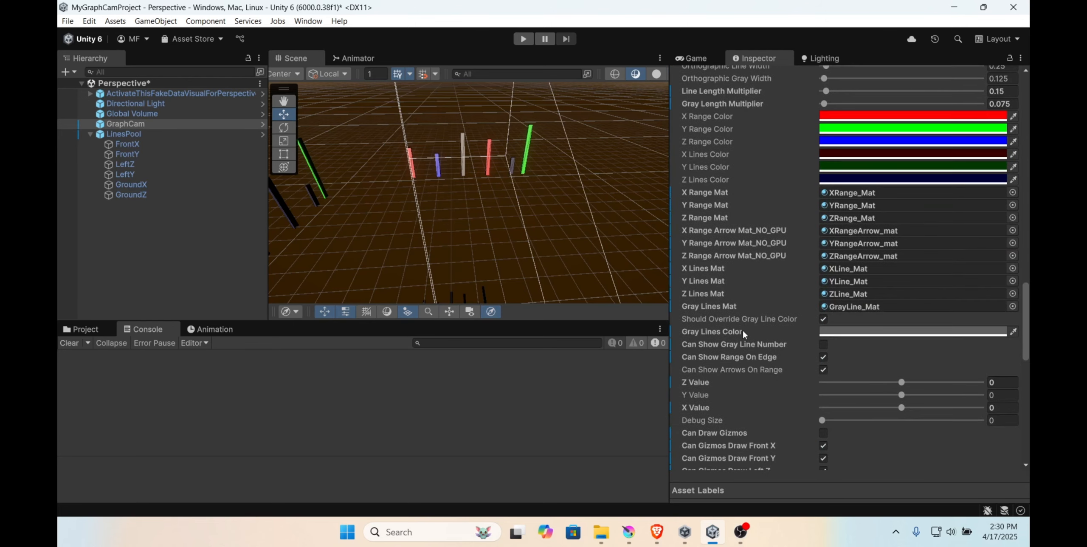
{"action": "scroll", "coordinate": [776, 308], "scroll_direction": "up", "scroll_amount": 4}
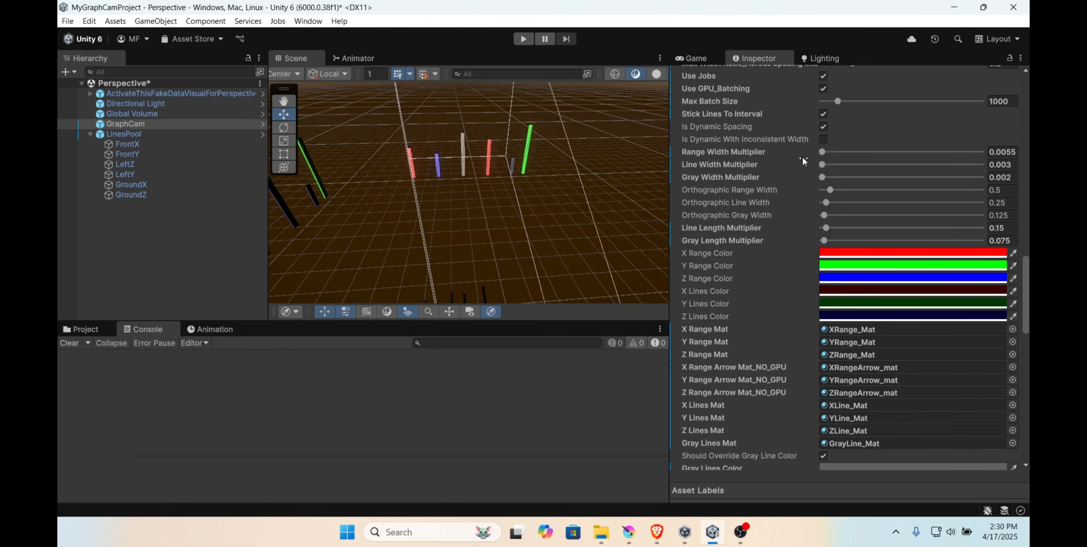
{"action": "scroll", "coordinate": [766, 256], "scroll_direction": "down", "scroll_amount": 15}
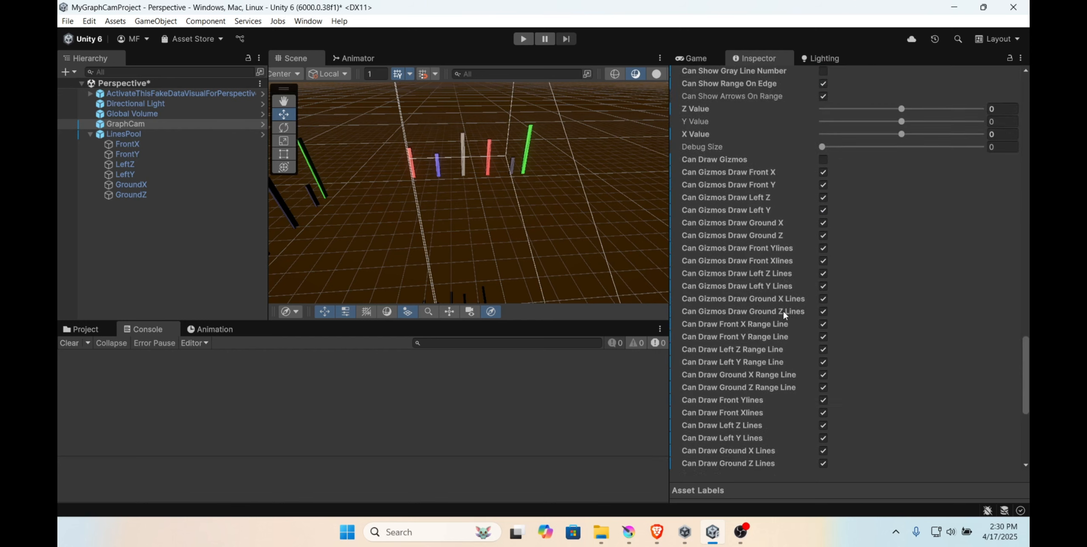
{"action": "scroll", "coordinate": [784, 314], "scroll_direction": "up", "scroll_amount": 7}
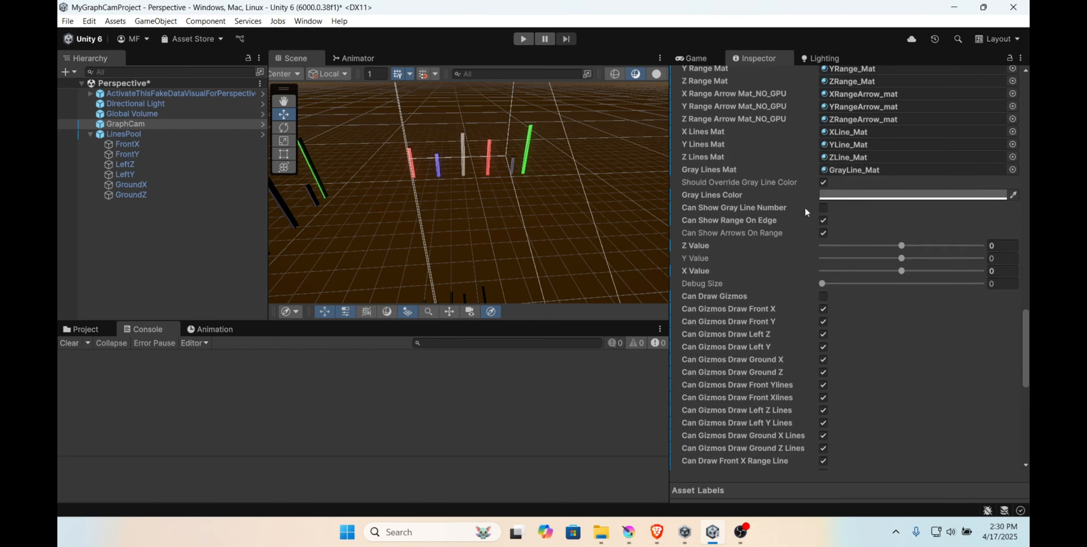
{"action": "scroll", "coordinate": [794, 307], "scroll_direction": "down", "scroll_amount": 1}
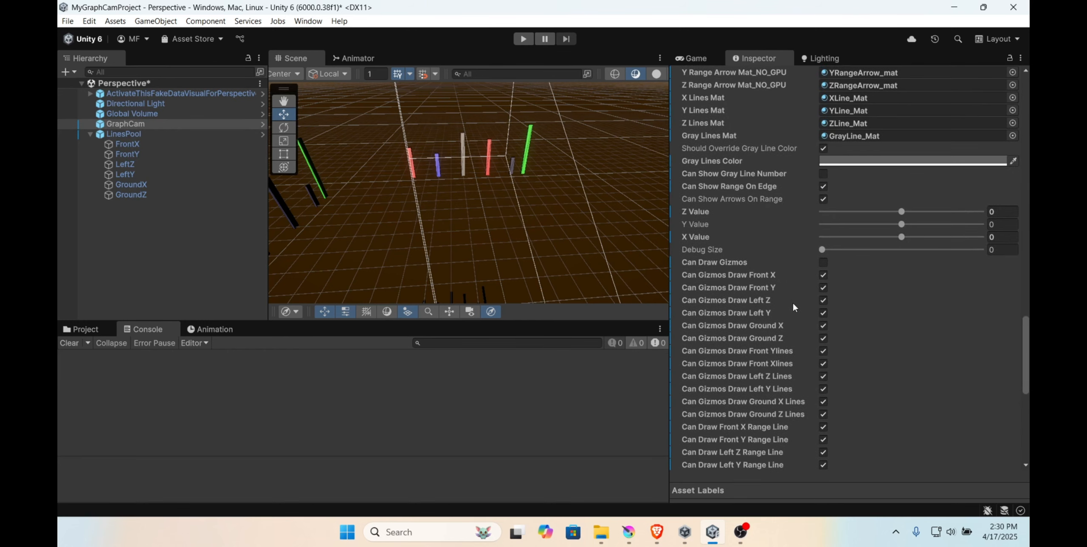
{"action": "left_click", "coordinate": [822, 262]}
Step: Switch to the combined Transform tool and move GraphCam sideways in the Scene view to show how its gizmo grid responds
{"action": "scroll", "coordinate": [468, 194], "scroll_direction": "down", "scroll_amount": 5}
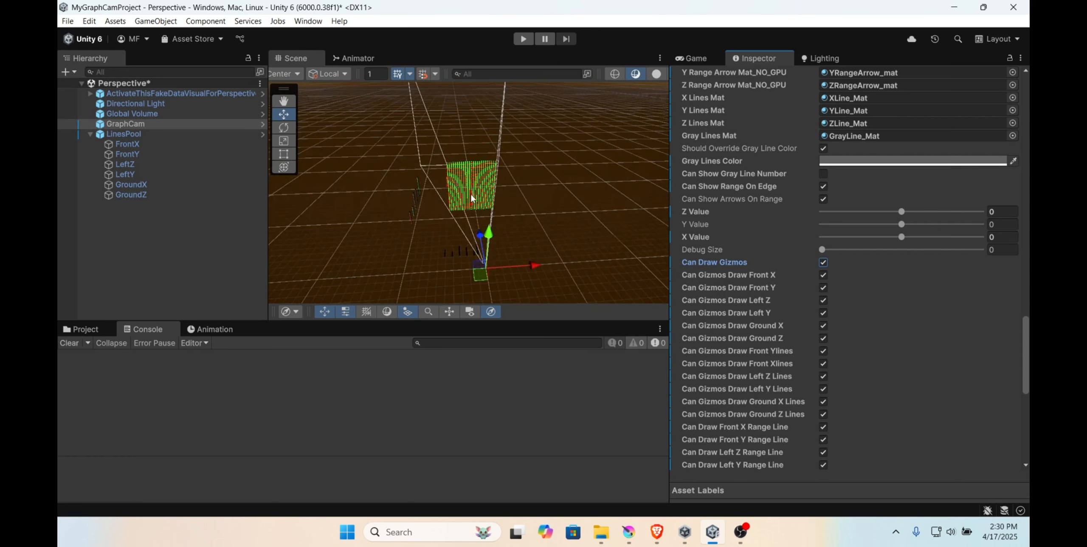
{"action": "left_click", "coordinate": [284, 167]}
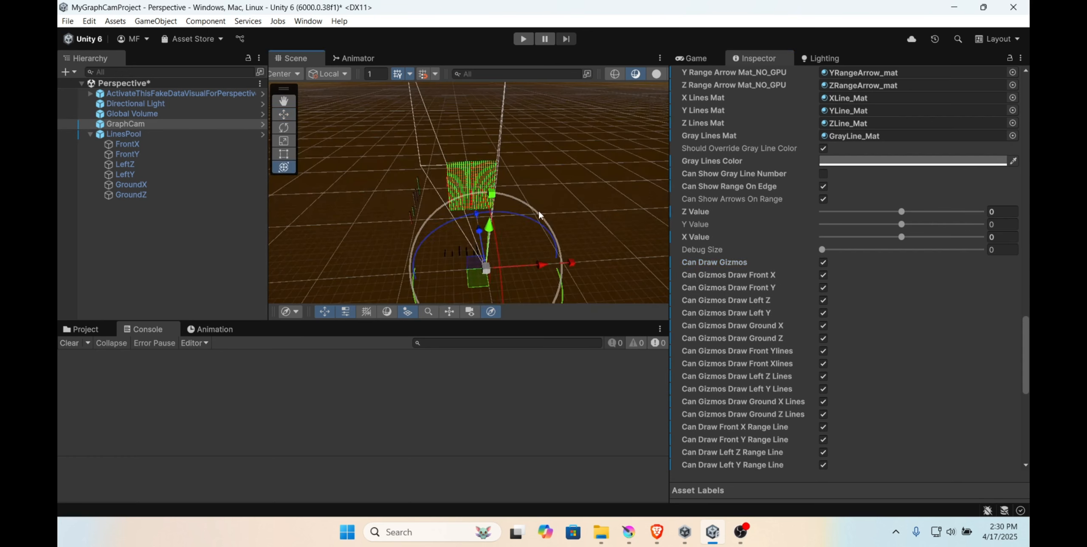
{"action": "middle_click_drag", "start_coordinate": [572, 199], "coordinate": [554, 150]}
{"action": "left_click_drag", "start_coordinate": [517, 195], "coordinate": [552, 196]}
{"action": "scroll", "coordinate": [512, 204], "scroll_direction": "up", "scroll_amount": 1}
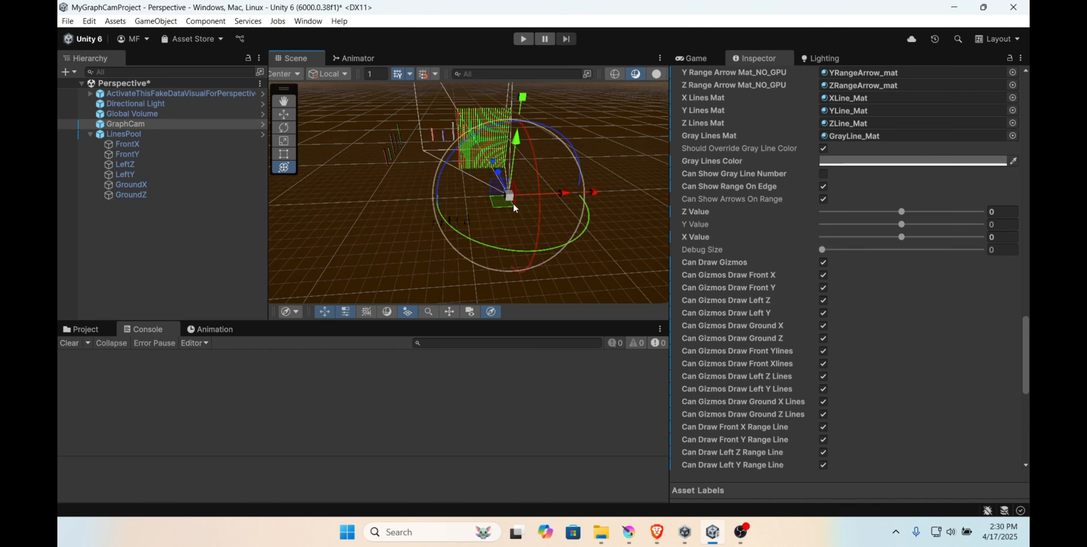
{"action": "middle_click_drag", "start_coordinate": [509, 215], "coordinate": [497, 207]}
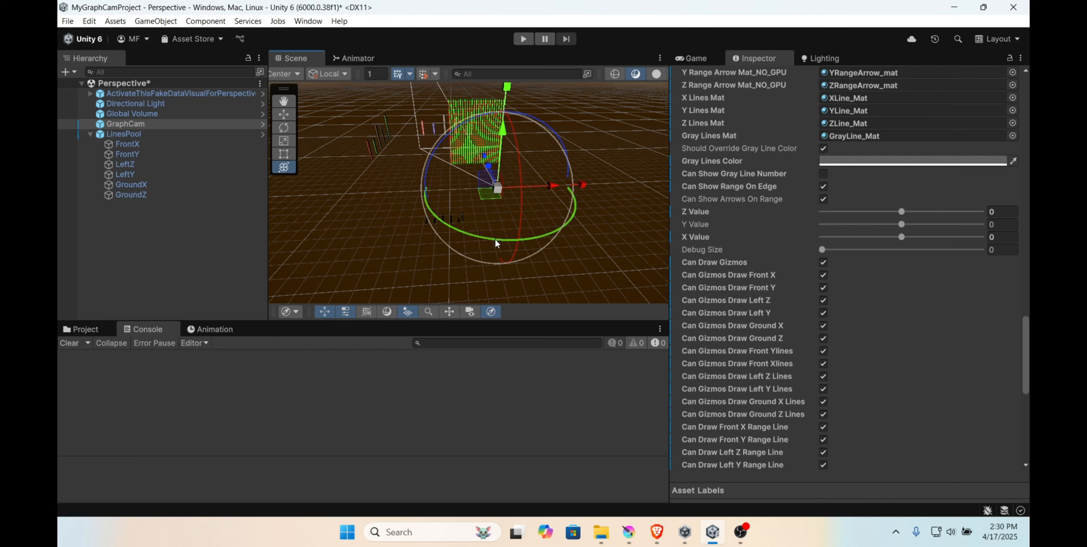
{"action": "left_click_drag", "start_coordinate": [553, 184], "coordinate": [574, 186]}
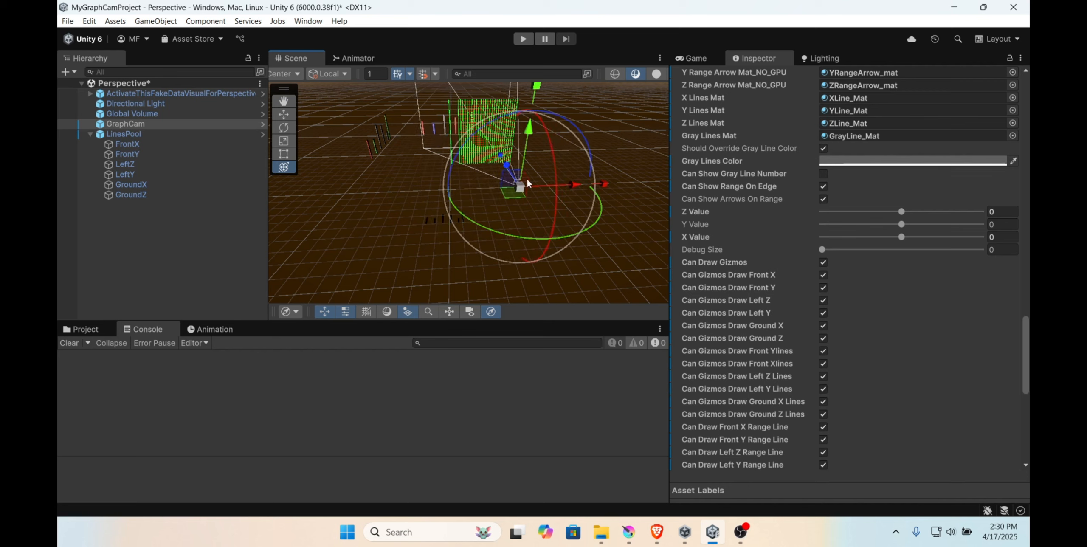
Step: Rotate GraphCam through several orientations and move it along its local axes to show the gizmo grid on different planes
{"action": "left_click_drag", "start_coordinate": [506, 225], "coordinate": [548, 284]}
{"action": "middle_click_drag", "start_coordinate": [548, 283], "coordinate": [554, 196]}
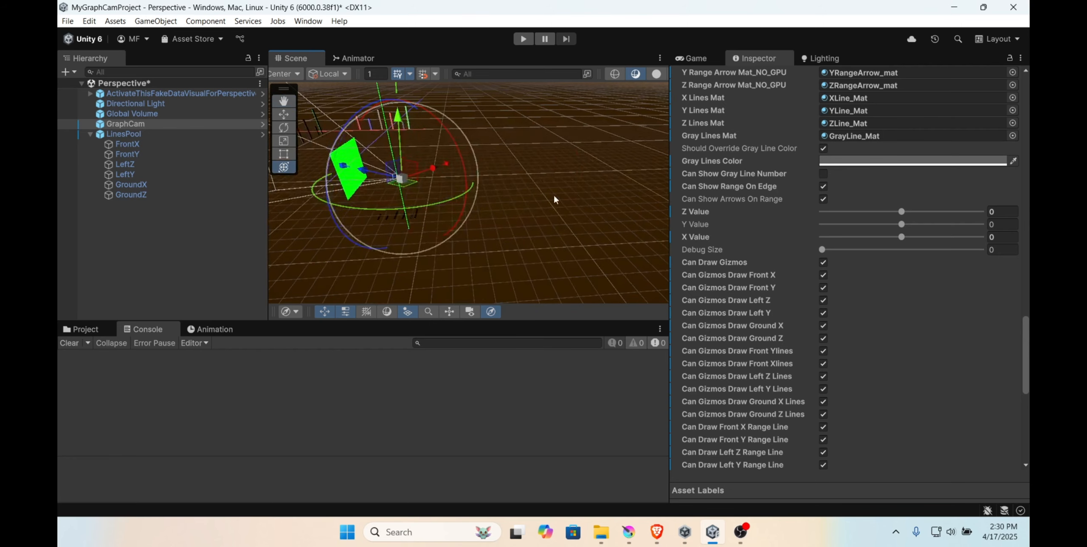
{"action": "right_click_drag", "start_coordinate": [554, 196], "coordinate": [439, 177]}
{"action": "left_click_drag", "start_coordinate": [434, 176], "coordinate": [382, 92]}
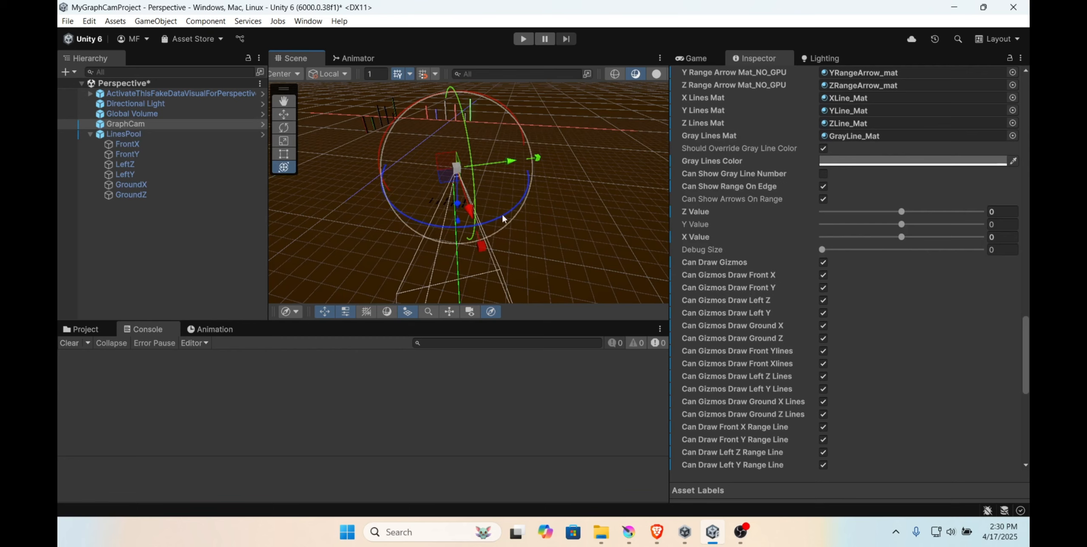
{"action": "left_click_drag", "start_coordinate": [458, 204], "coordinate": [450, 136]}
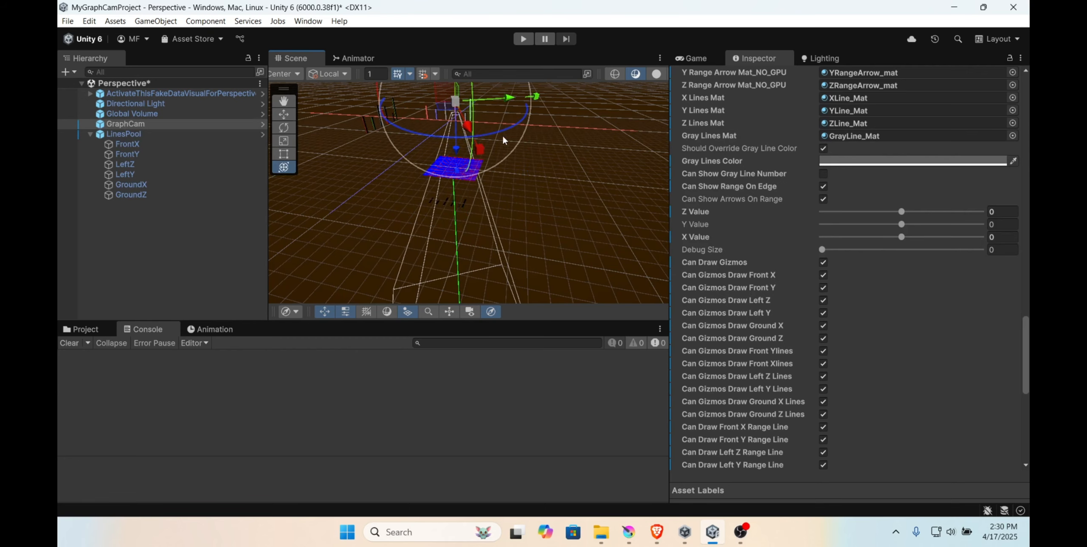
{"action": "middle_click_drag", "start_coordinate": [503, 138], "coordinate": [510, 189]}
{"action": "left_click_drag", "start_coordinate": [464, 138], "coordinate": [428, 157]}
{"action": "right_click_drag", "start_coordinate": [512, 187], "coordinate": [424, 218]}
{"action": "scroll", "coordinate": [905, 150], "scroll_direction": "up", "scroll_amount": 4}
{"action": "scroll", "coordinate": [906, 151], "scroll_direction": "up", "scroll_amount": 20}
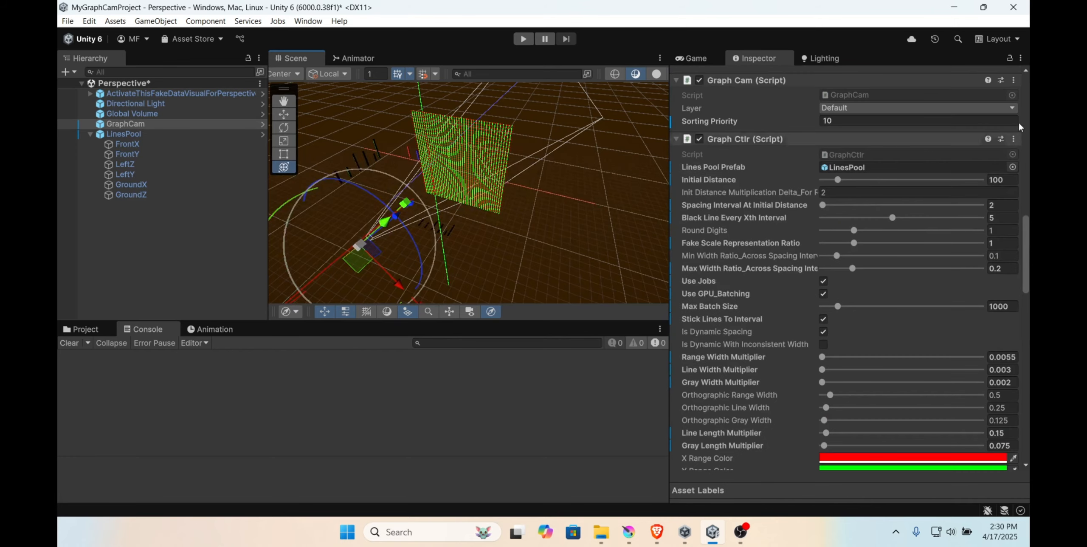
{"action": "left_click_drag", "start_coordinate": [394, 217], "coordinate": [502, 135]}
{"action": "middle_click_drag", "start_coordinate": [481, 195], "coordinate": [470, 225]}
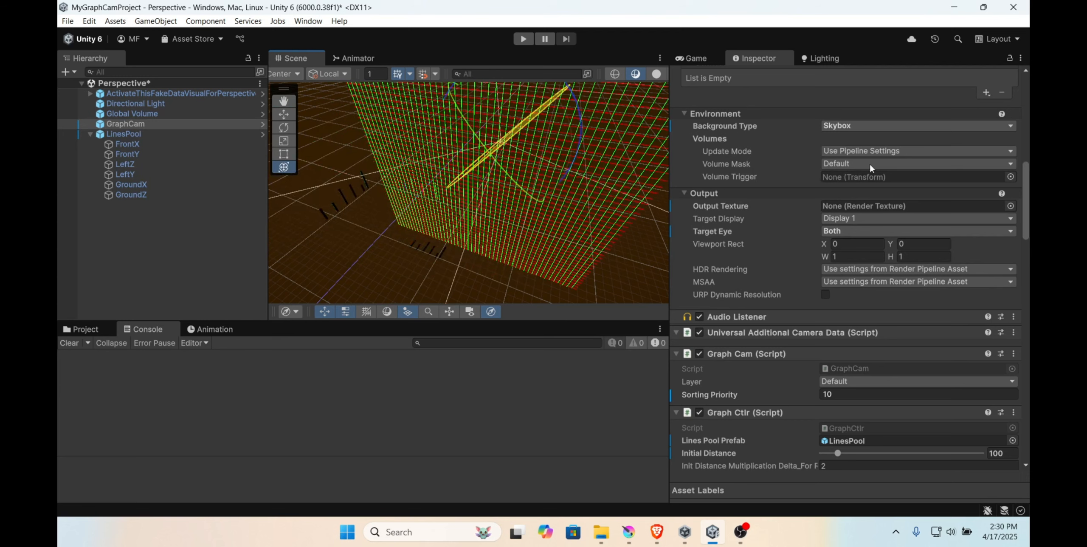
Step: Set GraphCam's rotation to X 0, Y 180 and Z 0
{"action": "scroll", "coordinate": [961, 174], "scroll_direction": "up", "scroll_amount": 6}
{"action": "scroll", "coordinate": [960, 187], "scroll_direction": "up", "scroll_amount": 3}
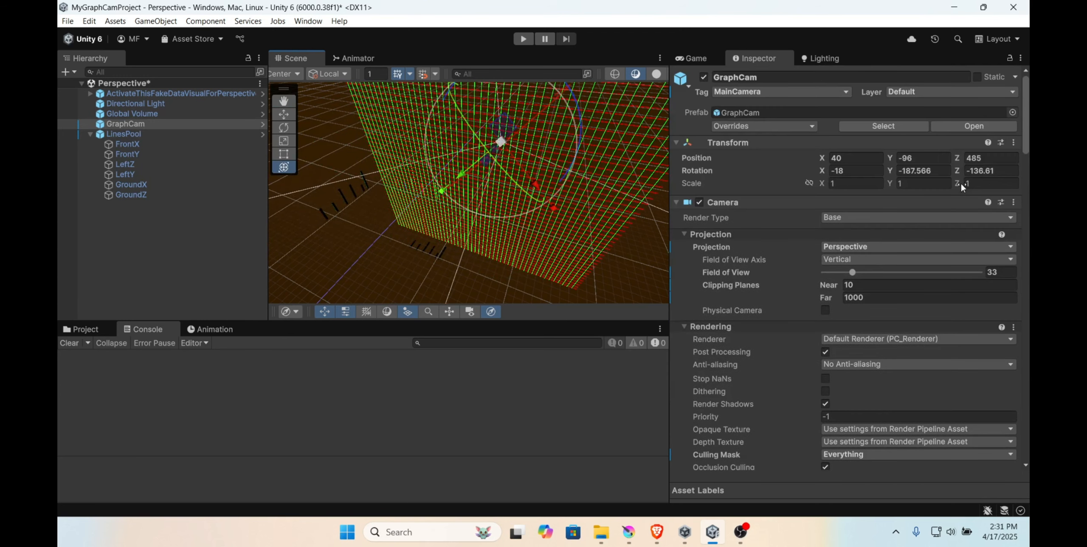
{"action": "left_click", "coordinate": [1012, 144]}
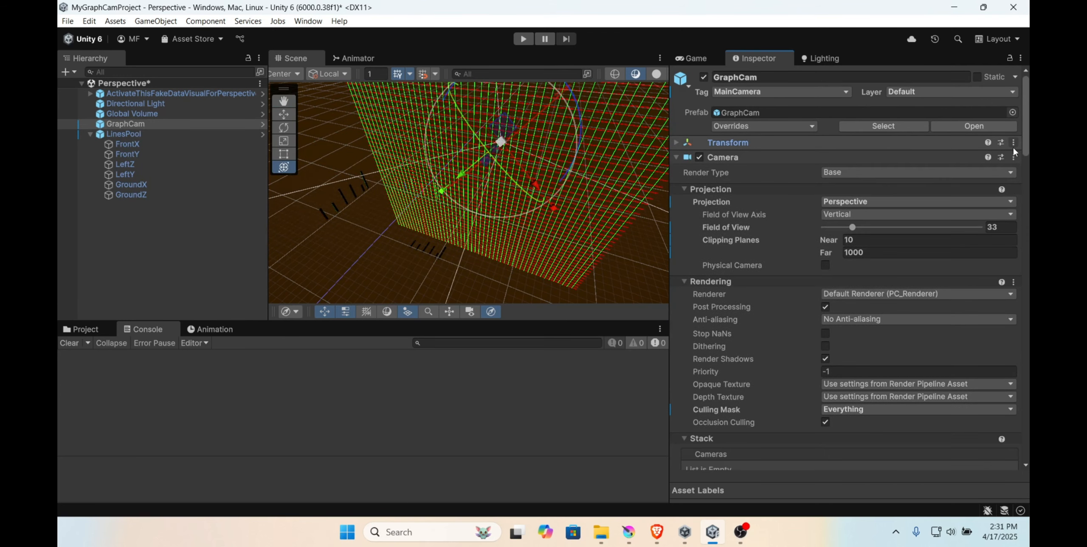
{"action": "left_click", "coordinate": [679, 141]}
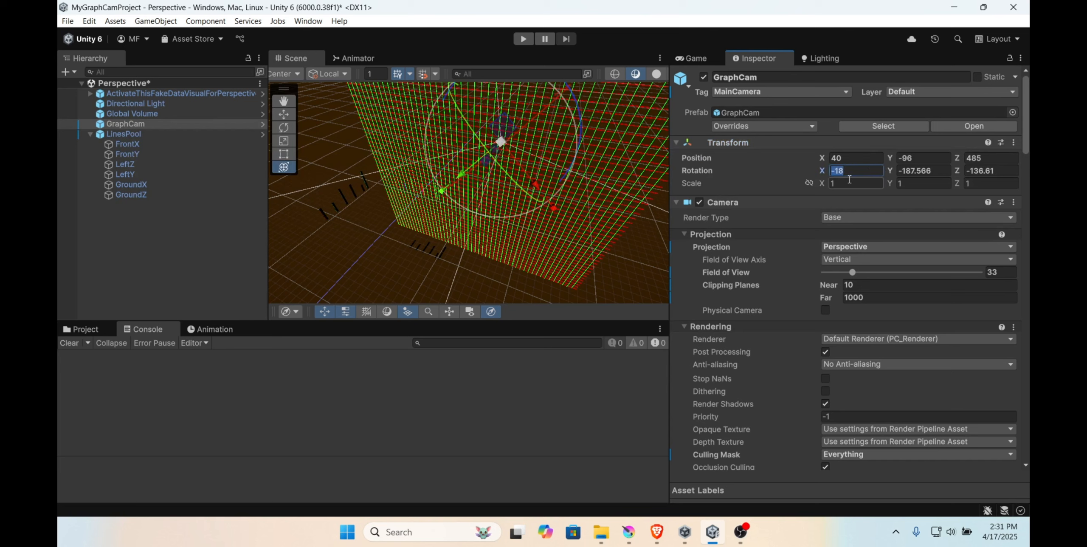
{"action": "left_click", "coordinate": [934, 170]}
{"action": "key", "text": "BackSpace"}
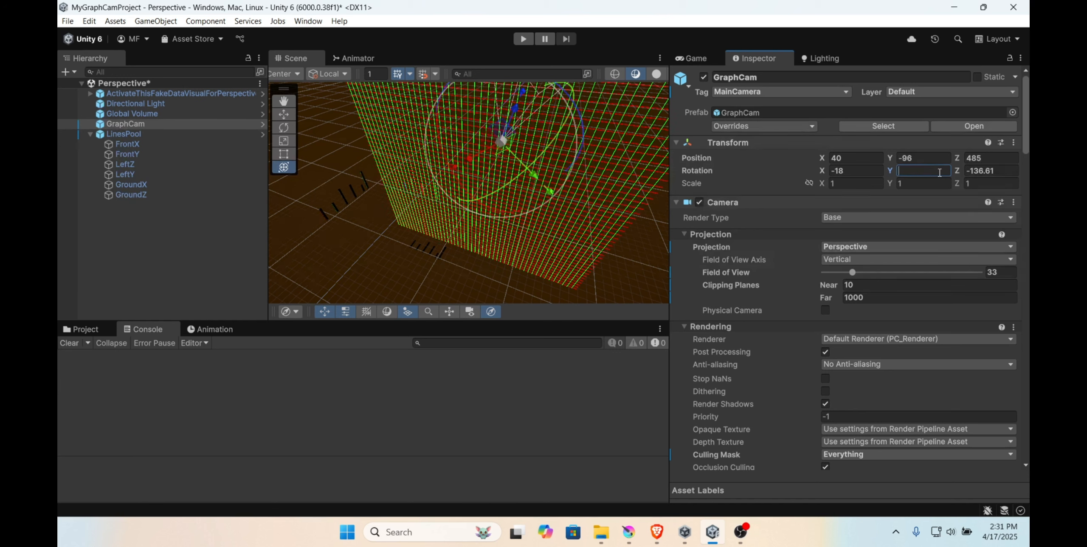
{"action": "type", "text": "180"}
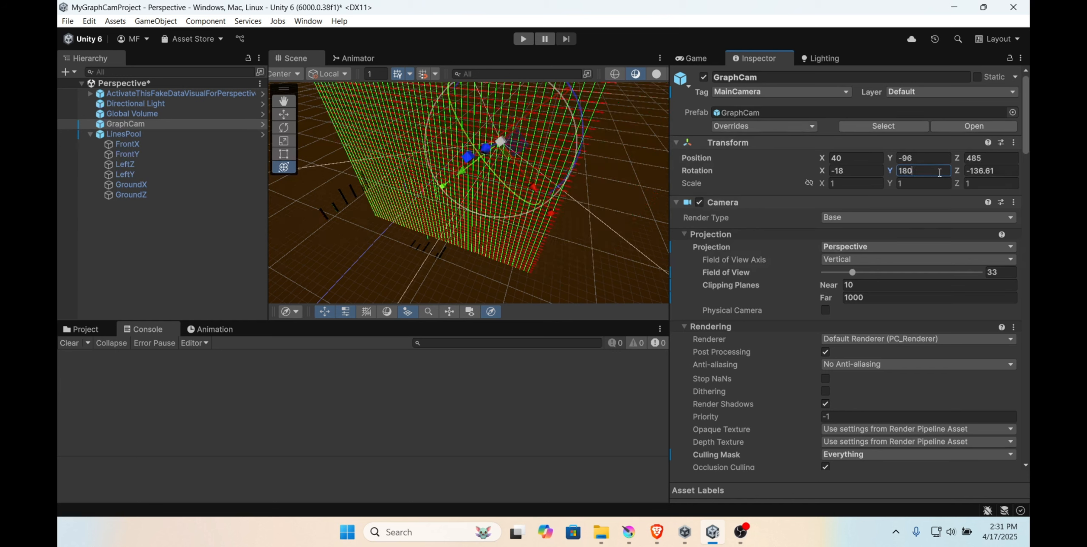
{"action": "left_click", "coordinate": [875, 172]}
{"action": "type", "text": "0"}
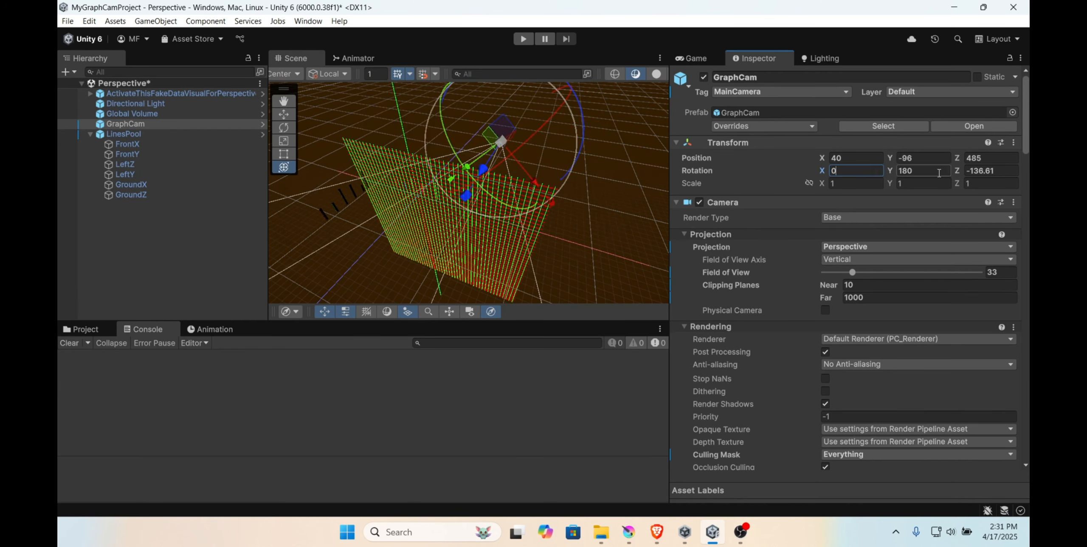
{"action": "left_click", "coordinate": [1000, 170]}
{"action": "key", "text": "BackSpace"}
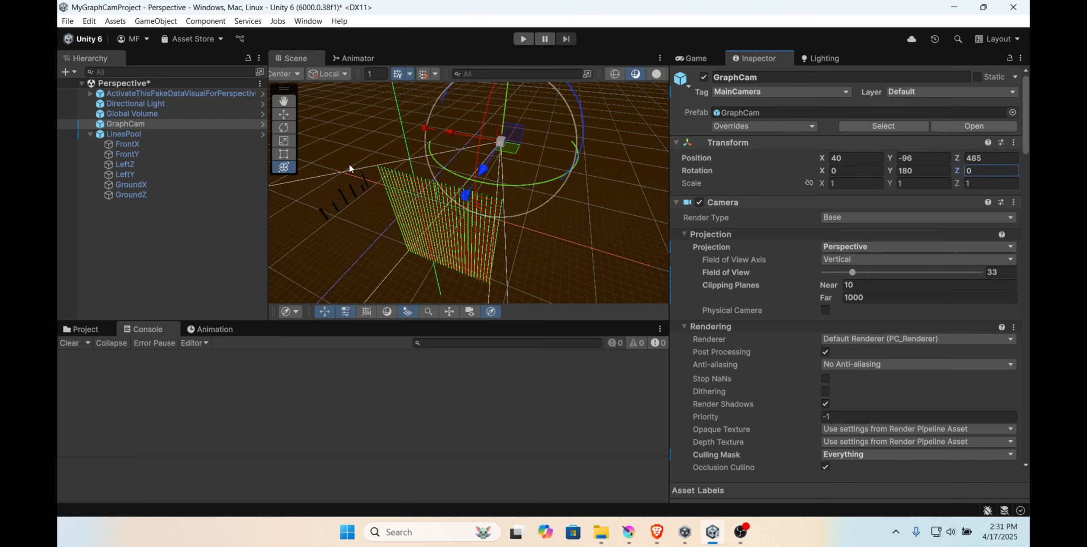
Step: Enter play mode and move GraphCam along its X axis to check the graph lines in the Game view
{"action": "scroll", "coordinate": [796, 277], "scroll_direction": "down", "scroll_amount": 15}
{"action": "scroll", "coordinate": [795, 274], "scroll_direction": "down", "scroll_amount": 10}
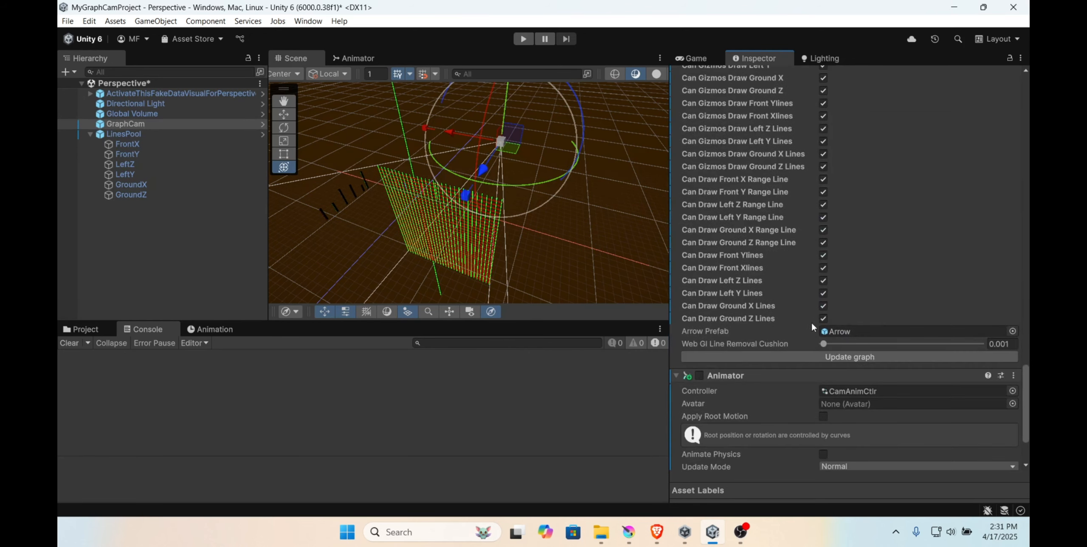
{"action": "scroll", "coordinate": [764, 317], "scroll_direction": "up", "scroll_amount": 3}
{"action": "scroll", "coordinate": [793, 246], "scroll_direction": "up", "scroll_amount": 6}
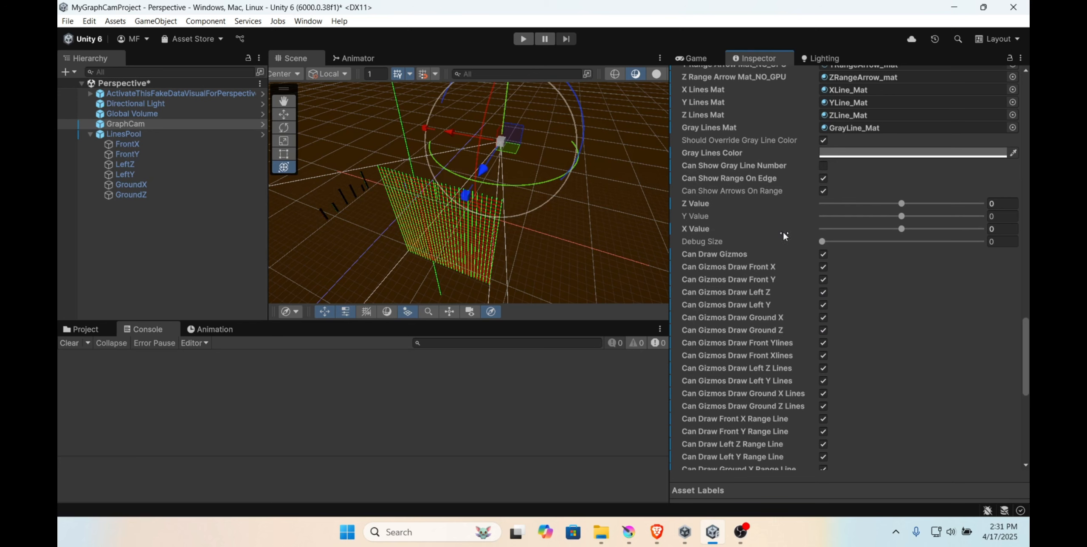
{"action": "scroll", "coordinate": [725, 187], "scroll_direction": "up", "scroll_amount": 2}
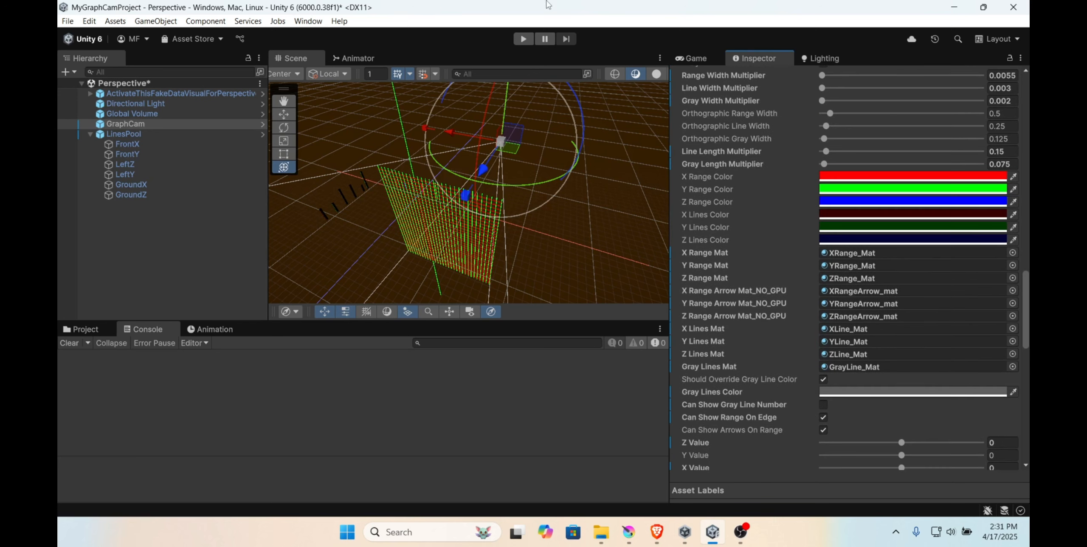
{"action": "left_click", "coordinate": [528, 42]}
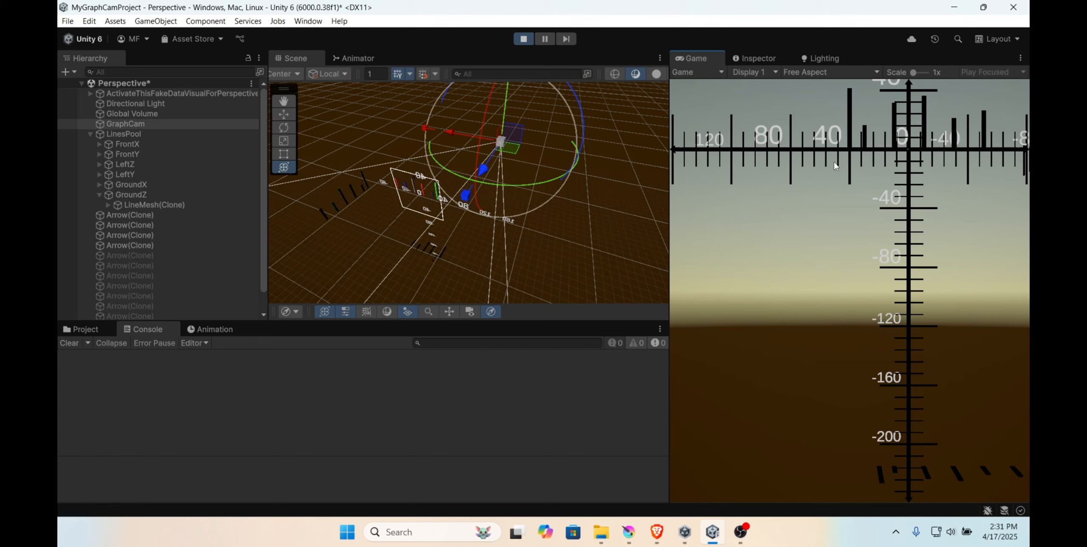
{"action": "left_click_drag", "start_coordinate": [500, 141], "coordinate": [529, 245]}
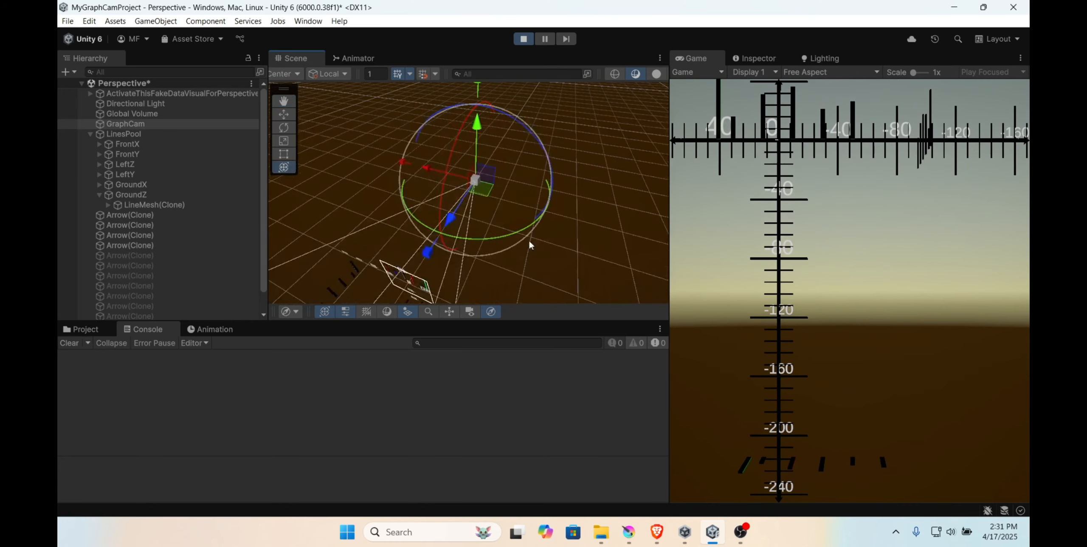
{"action": "left_click_drag", "start_coordinate": [433, 172], "coordinate": [404, 162]}
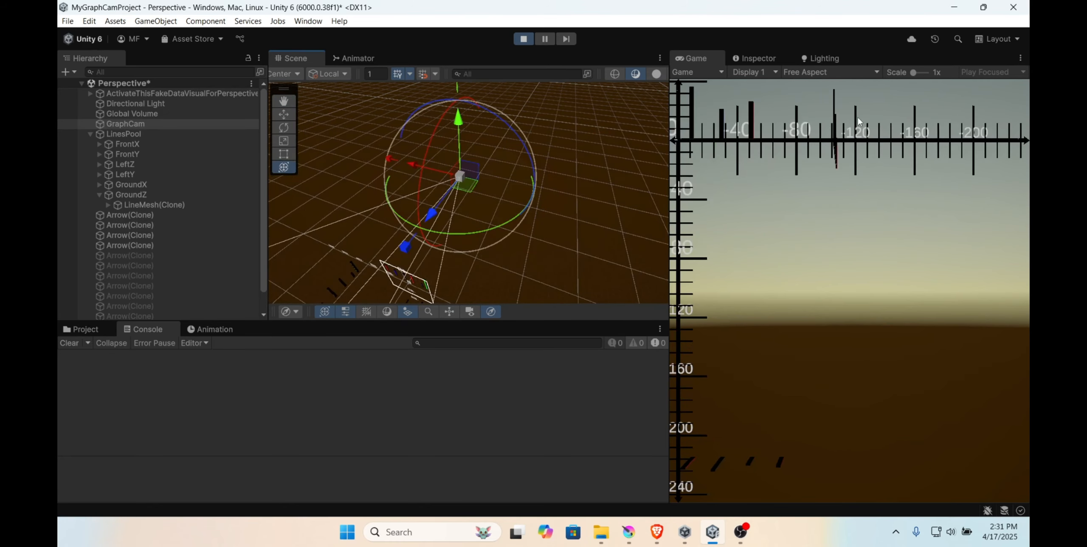
Step: Deactivate the ActivateThisFakeDataVisualForPerspective object and return to the Game view
{"action": "left_click", "coordinate": [163, 93]}
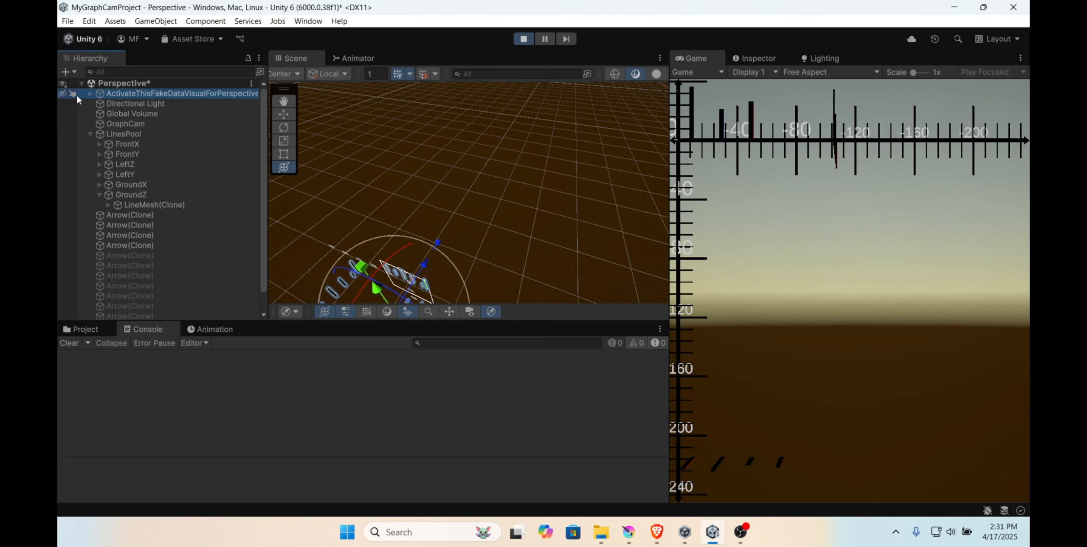
{"action": "left_click", "coordinate": [759, 58]}
{"action": "left_click", "coordinate": [705, 77]}
{"action": "left_click", "coordinate": [701, 59]}
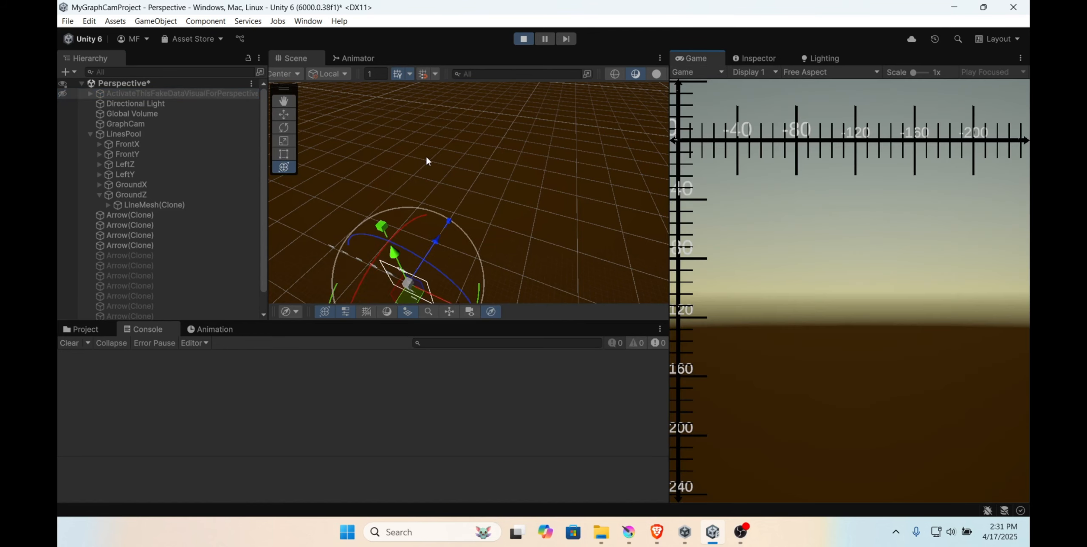
{"action": "left_click_drag", "start_coordinate": [426, 160], "coordinate": [430, 202], "text": "alt"}
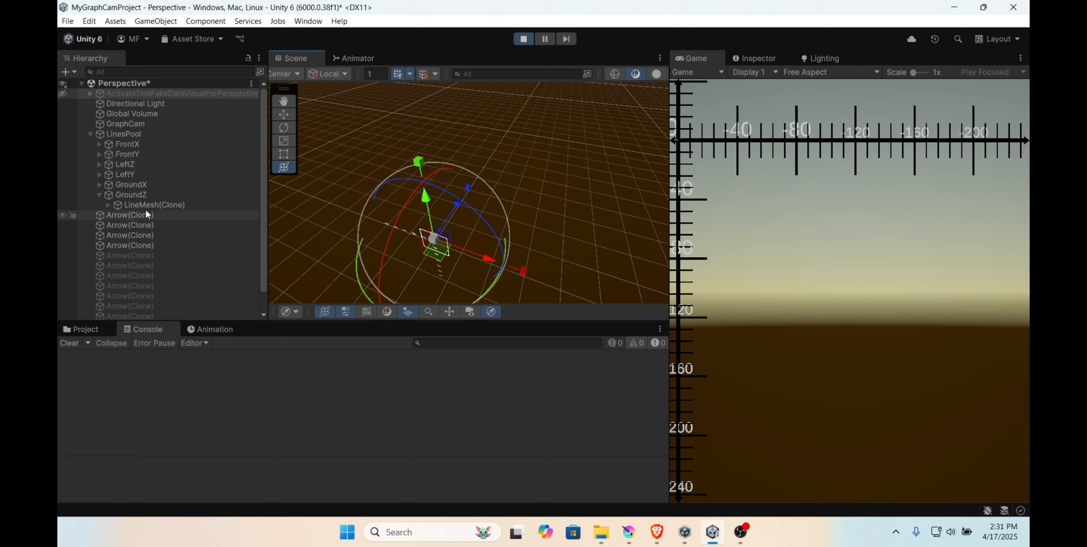
Step: Raise GraphCam along its Y axis and shift it along its X axis while watching the Game view
{"action": "left_click", "coordinate": [121, 124]}
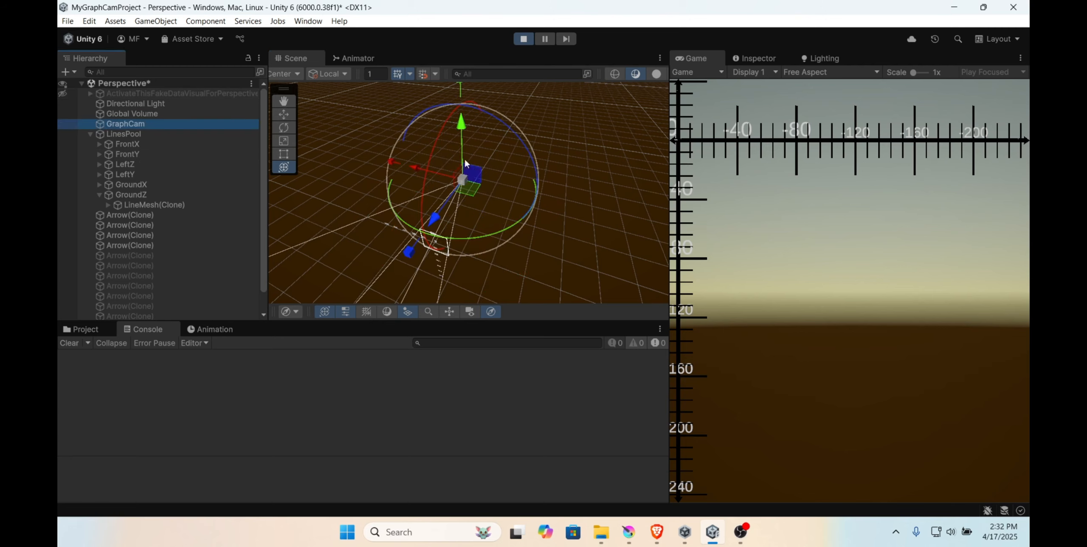
{"action": "left_click_drag", "start_coordinate": [466, 164], "coordinate": [444, 105]}
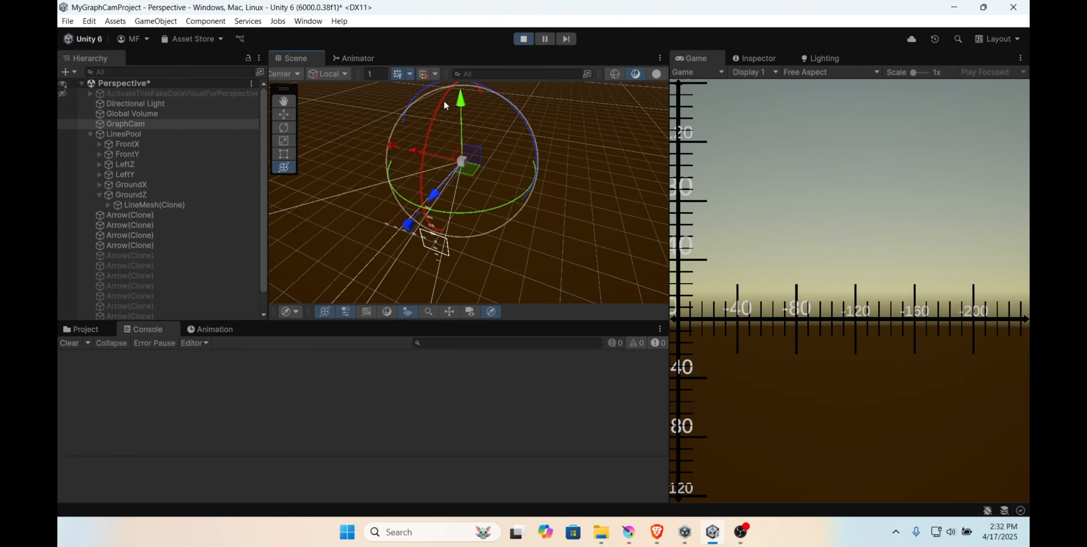
{"action": "mouse_move", "coordinate": [429, 158]}
{"action": "left_mouse_down"}
{"action": "mouse_move", "coordinate": [344, 122]}
{"action": "mouse_move", "coordinate": [498, 185]}
{"action": "mouse_move", "coordinate": [425, 158]}
{"action": "left_mouse_up"}
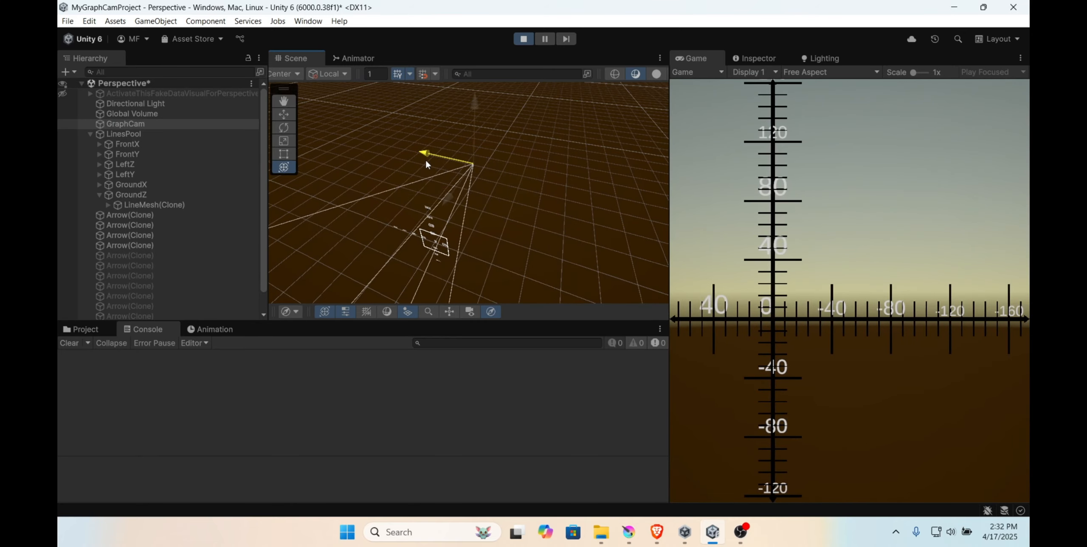
Step: Rotate the Directional Light in the Scene view to brighten the scene and its axis lines
{"action": "left_click", "coordinate": [130, 103]}
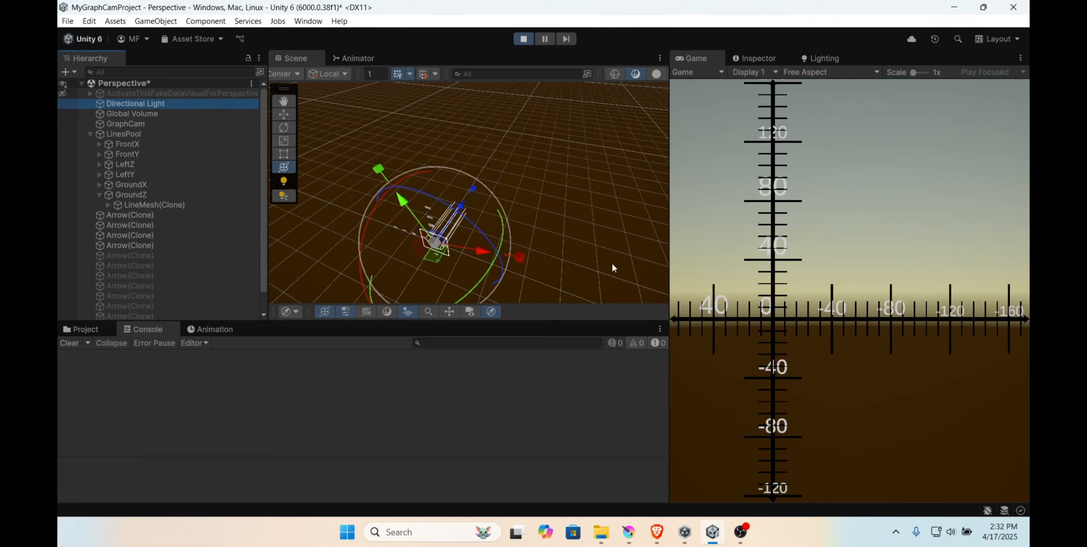
{"action": "left_click_drag", "start_coordinate": [404, 289], "coordinate": [501, 231]}
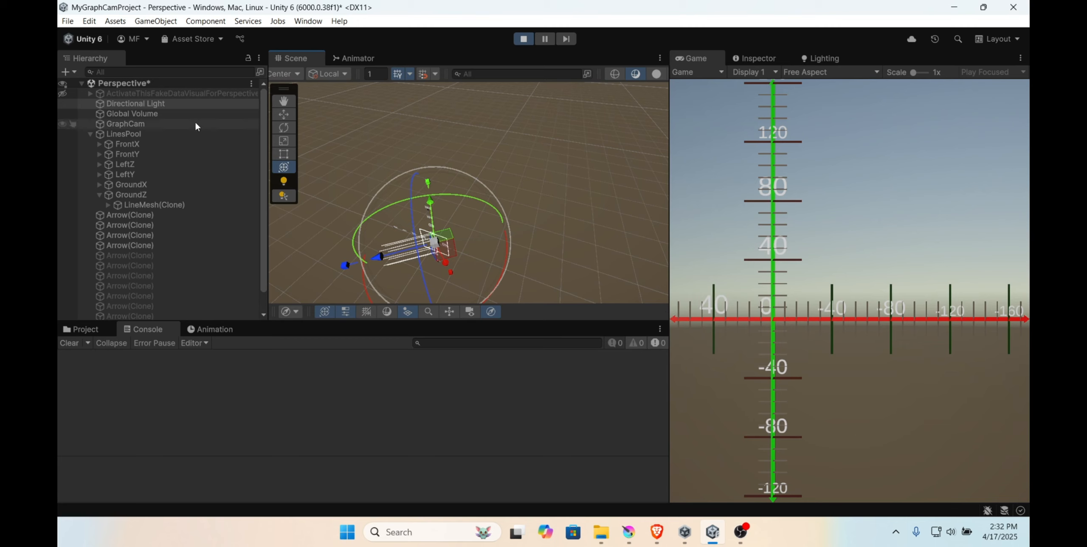
Step: Select GraphCam and move it along its Z axis to change the graph's interval spacing
{"action": "double_click", "coordinate": [126, 123]}
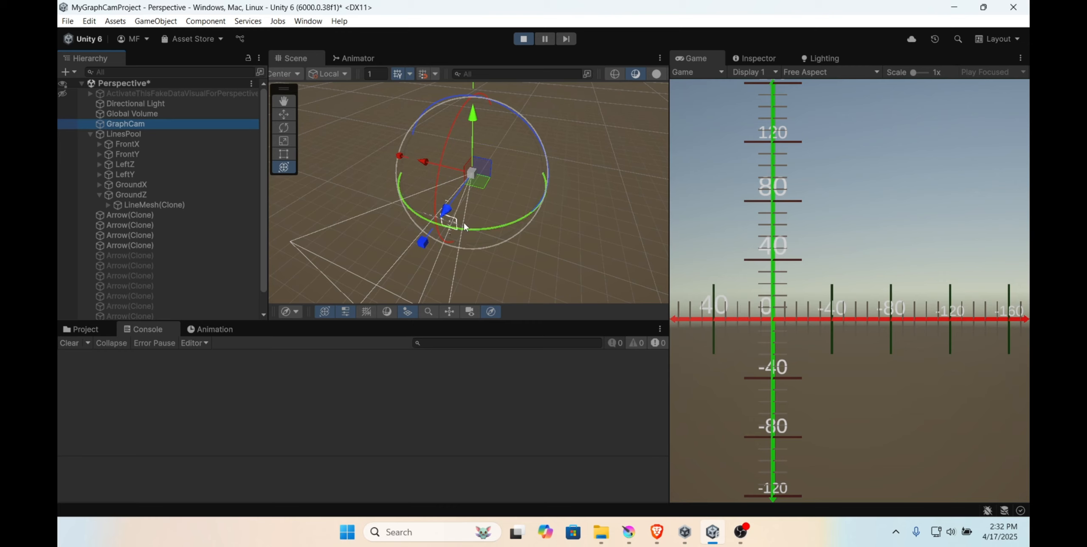
{"action": "mouse_move", "coordinate": [447, 213]}
{"action": "left_mouse_down"}
{"action": "mouse_move", "coordinate": [471, 185]}
{"action": "mouse_move", "coordinate": [504, 187]}
{"action": "mouse_move", "coordinate": [421, 249]}
{"action": "mouse_move", "coordinate": [452, 230]}
{"action": "left_mouse_up"}
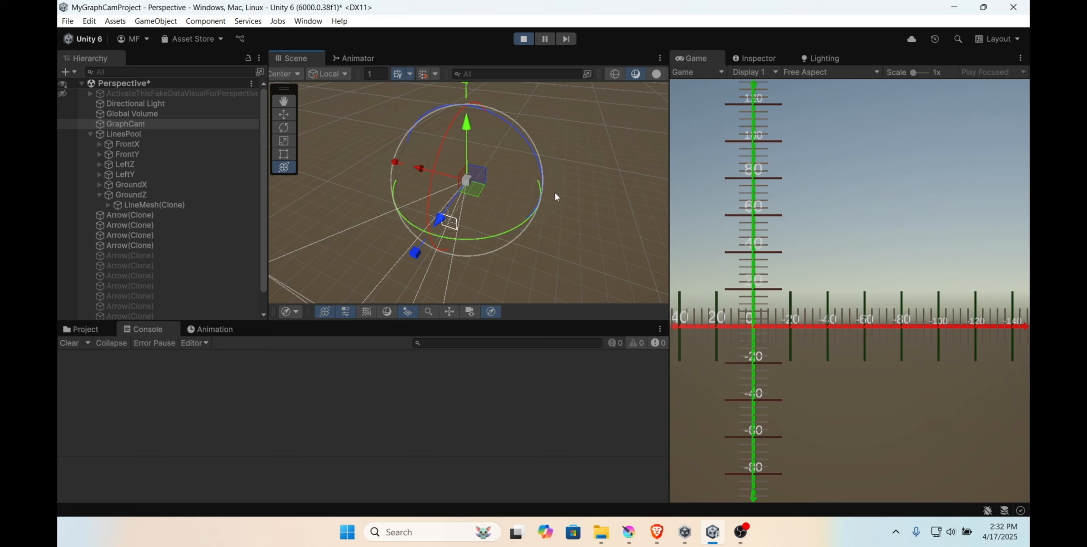
Step: Exit play mode and collapse GraphCam's Transform component
{"action": "left_click", "coordinate": [527, 42]}
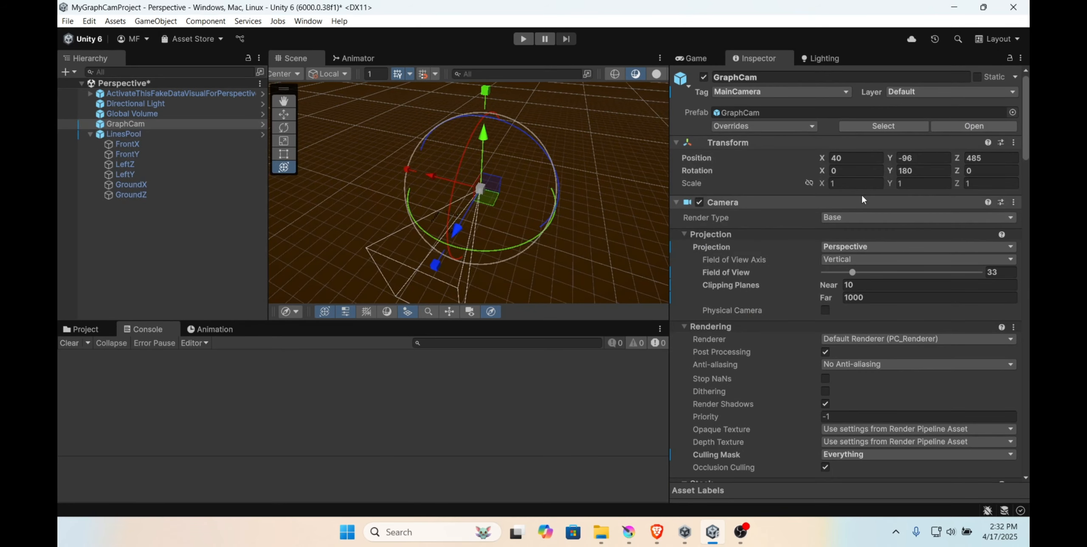
{"action": "left_click", "coordinate": [1018, 142]}
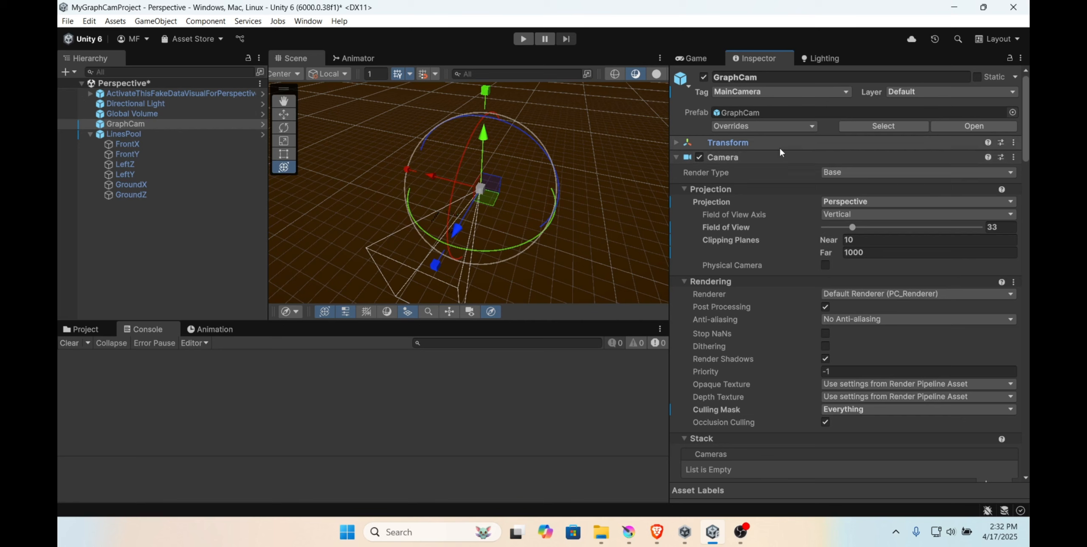
Step: Reset GraphCam's Transform and set its Z position to a negative value behind the origin
{"action": "left_click", "coordinate": [676, 142]}
{"action": "left_click", "coordinate": [1014, 143]}
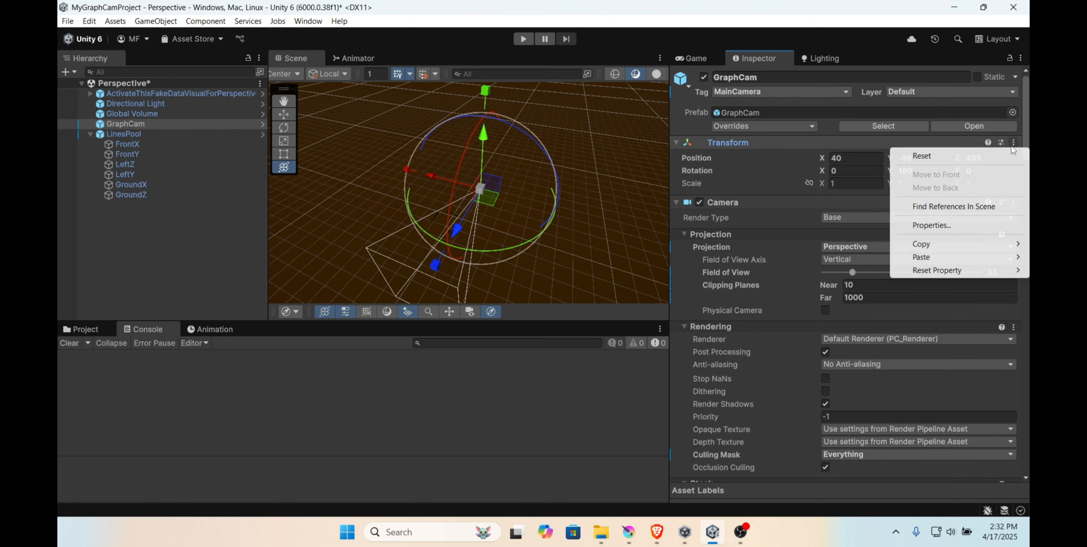
{"action": "left_click", "coordinate": [921, 156]}
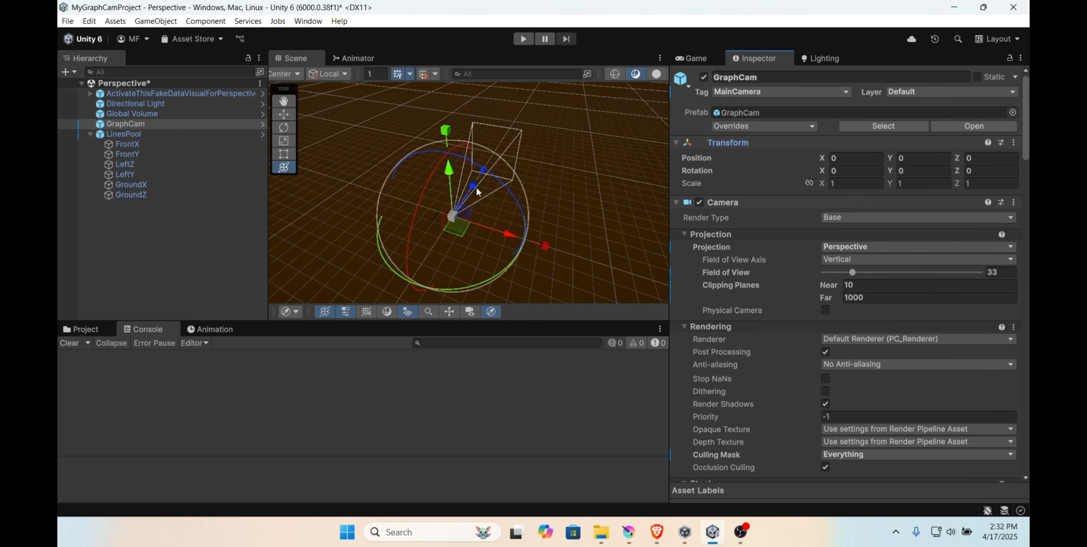
{"action": "left_click_drag", "start_coordinate": [474, 185], "coordinate": [464, 198]}
{"action": "left_click", "coordinate": [1000, 160]}
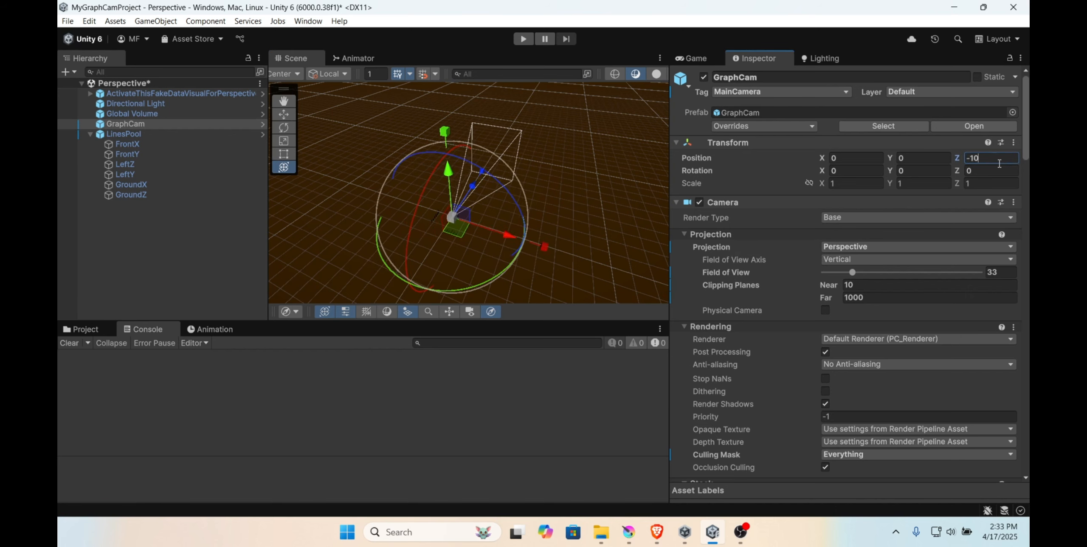
Step: Set the Initial Distance of GraphCam's Graph Ctlr script to 100
{"action": "scroll", "coordinate": [878, 302], "scroll_direction": "down", "scroll_amount": 5}
{"action": "scroll", "coordinate": [878, 302], "scroll_direction": "down", "scroll_amount": 10}
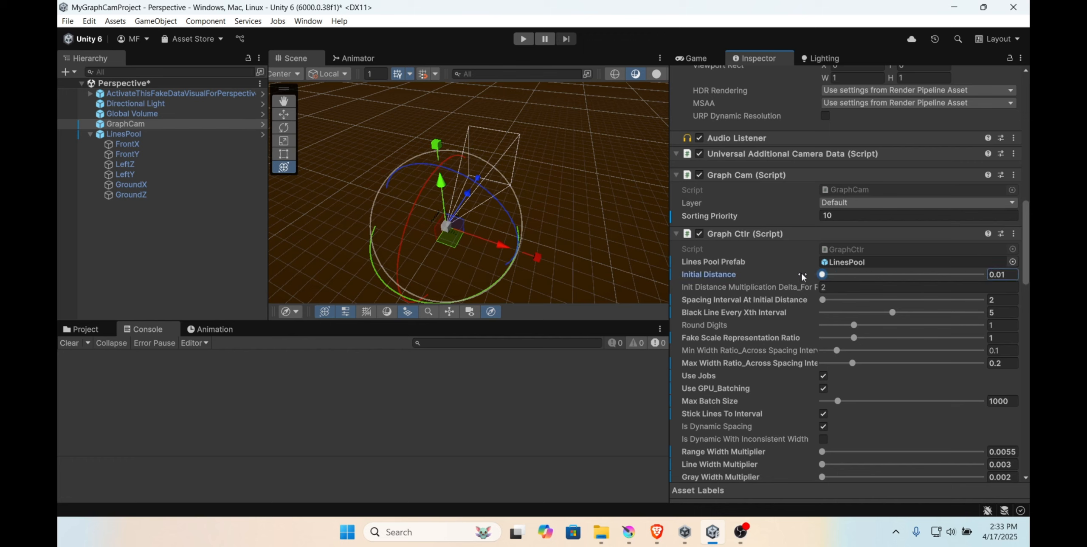
{"action": "left_click_drag", "start_coordinate": [826, 275], "coordinate": [830, 274]}
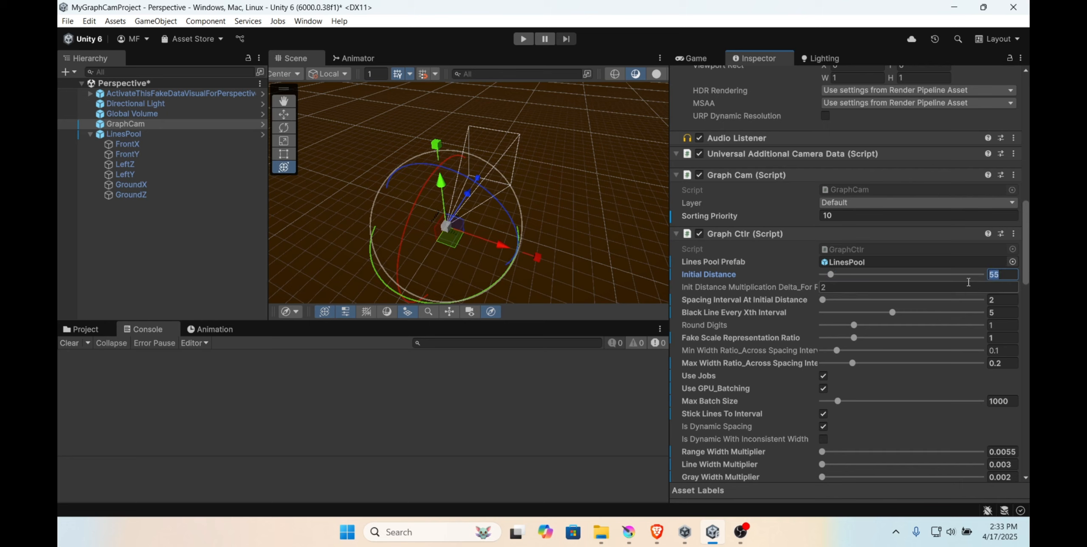
{"action": "left_click", "coordinate": [1010, 274]}
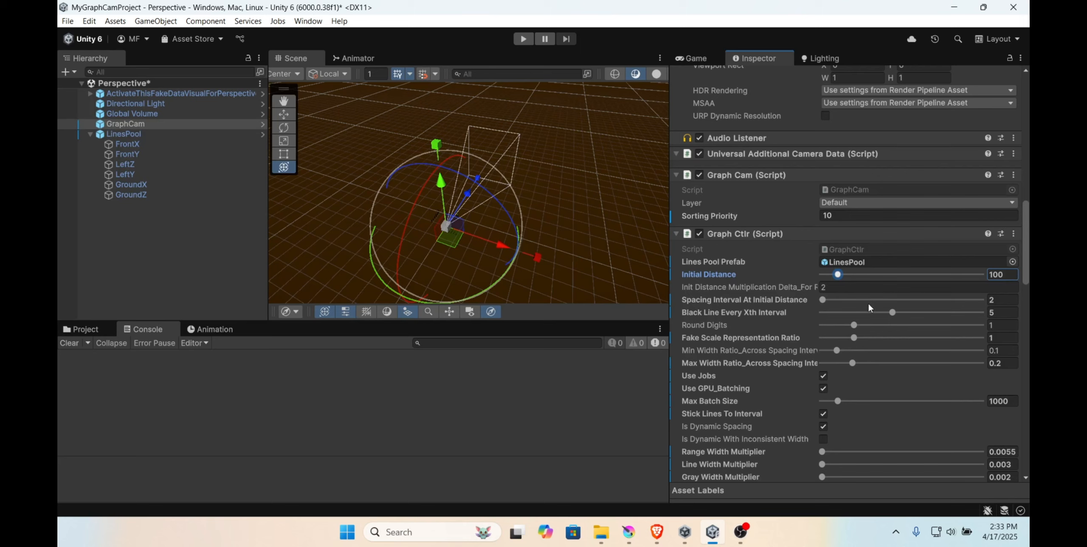
Step: Widen the Inspector to reveal more of the Init Distance Multiplication Delta label and highlight that field
{"action": "left_click", "coordinate": [828, 288]}
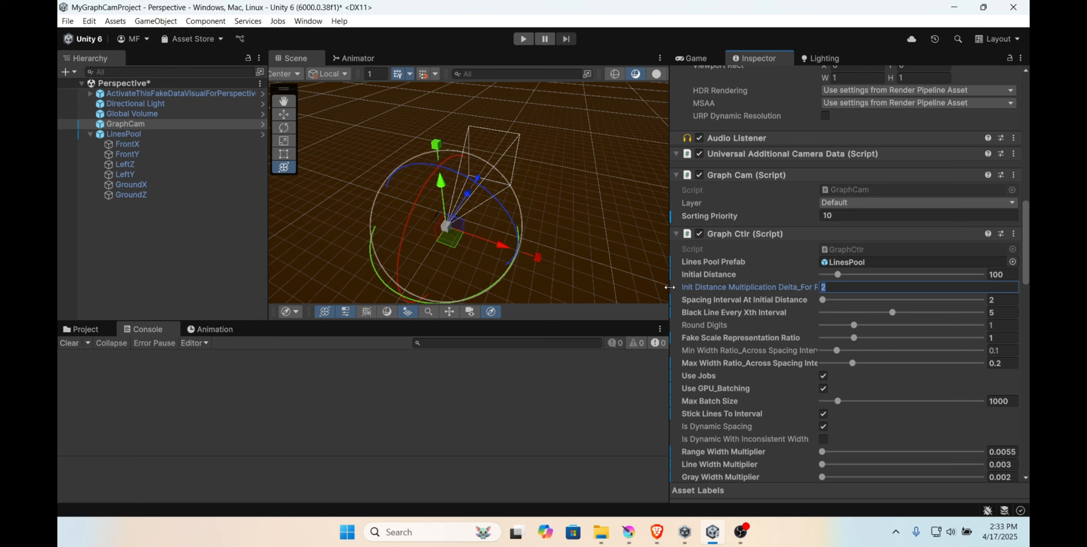
{"action": "left_click_drag", "start_coordinate": [669, 287], "coordinate": [654, 300]}
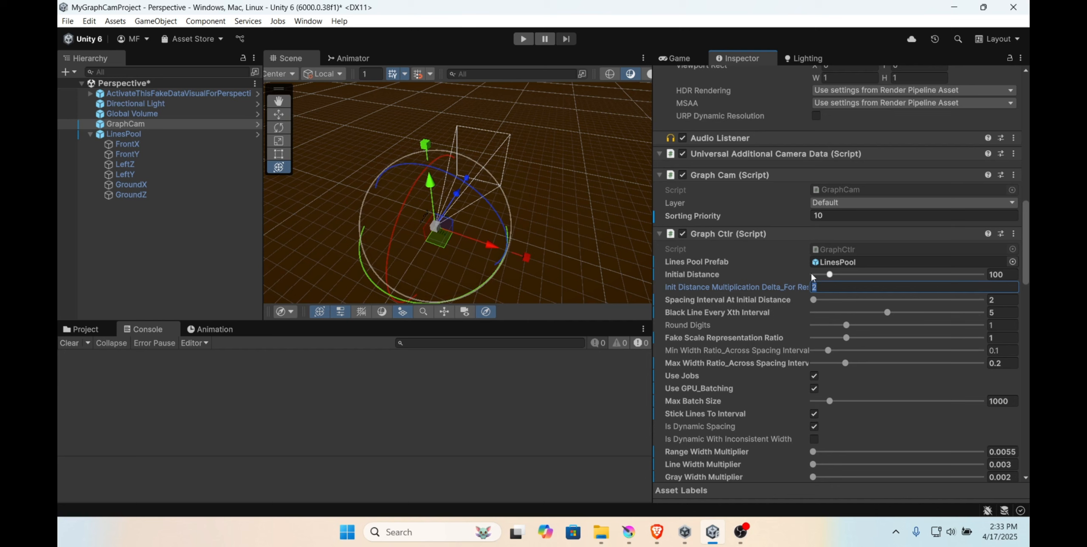
{"action": "left_click", "coordinate": [722, 292]}
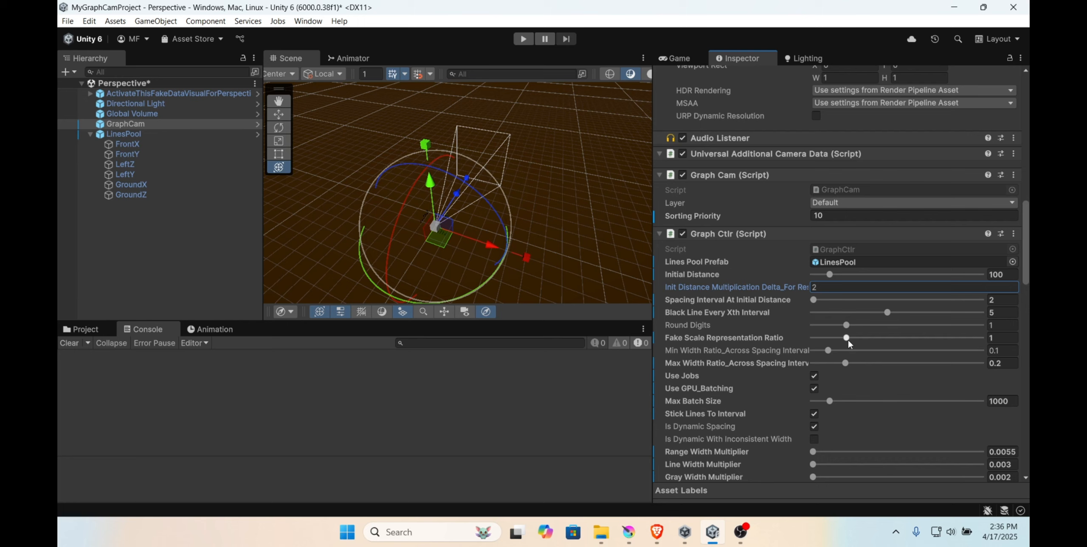
Step: Try different values for the Fake Scale Representation Ratio and set it back to 1
{"action": "left_click_drag", "start_coordinate": [848, 340], "coordinate": [884, 338]}
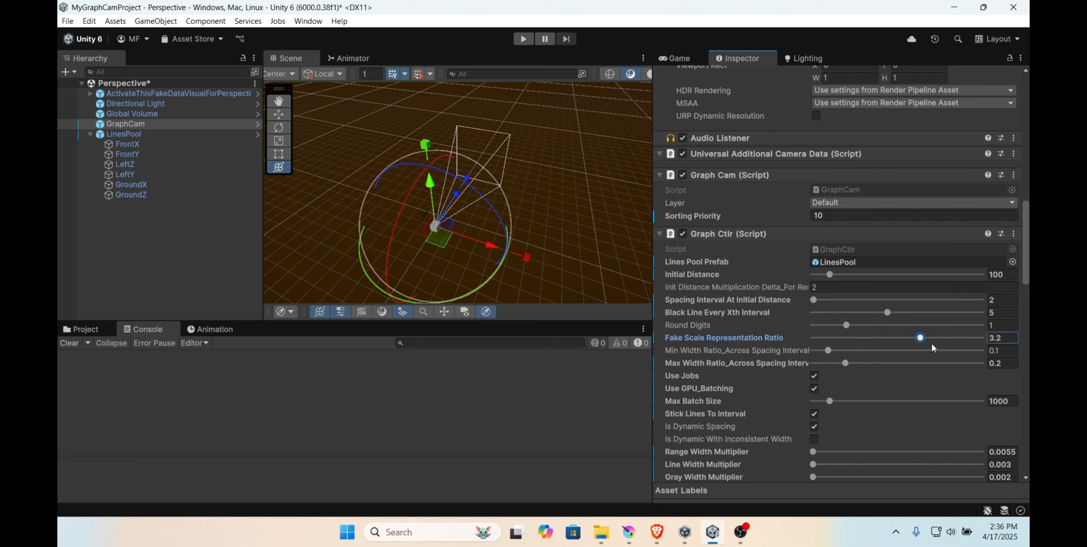
{"action": "left_click_drag", "start_coordinate": [990, 342], "coordinate": [825, 340]}
{"action": "left_click", "coordinate": [1013, 339]}
{"action": "key", "text": "BackSpace"}
{"action": "key", "text": "BackSpace"}
{"action": "type", "text": "1"}
{"action": "key", "text": "BackSpace"}
{"action": "key", "text": "BackSpace"}
{"action": "type", "text": "1"}
Step: Enter play mode, show GraphCam's component settings, and frame the bar graph's axes closely in the Scene view
{"action": "key", "text": "ctrl+p"}
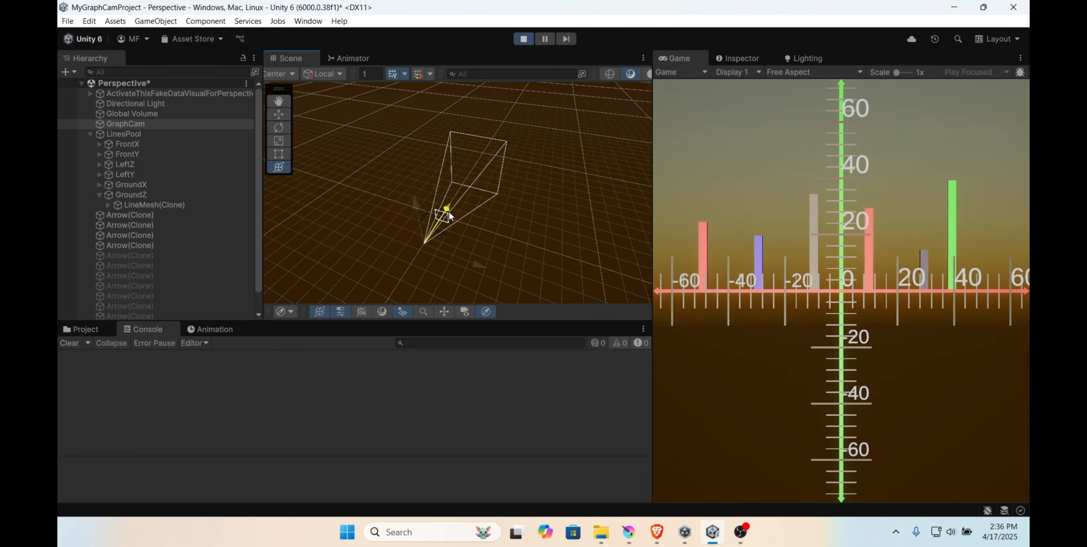
{"action": "left_click", "coordinate": [731, 59]}
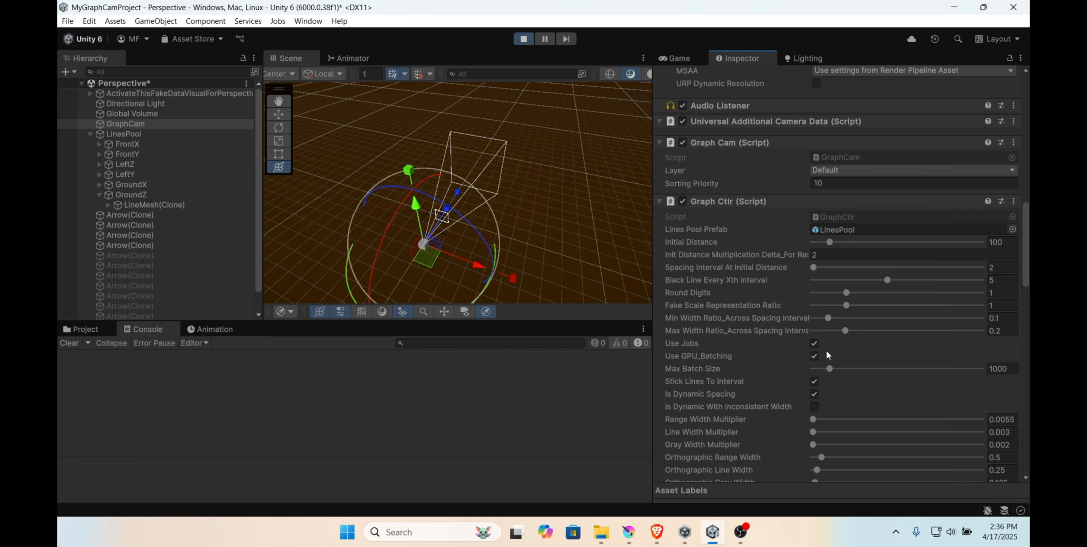
{"action": "scroll", "coordinate": [486, 266], "scroll_direction": "up", "scroll_amount": 5}
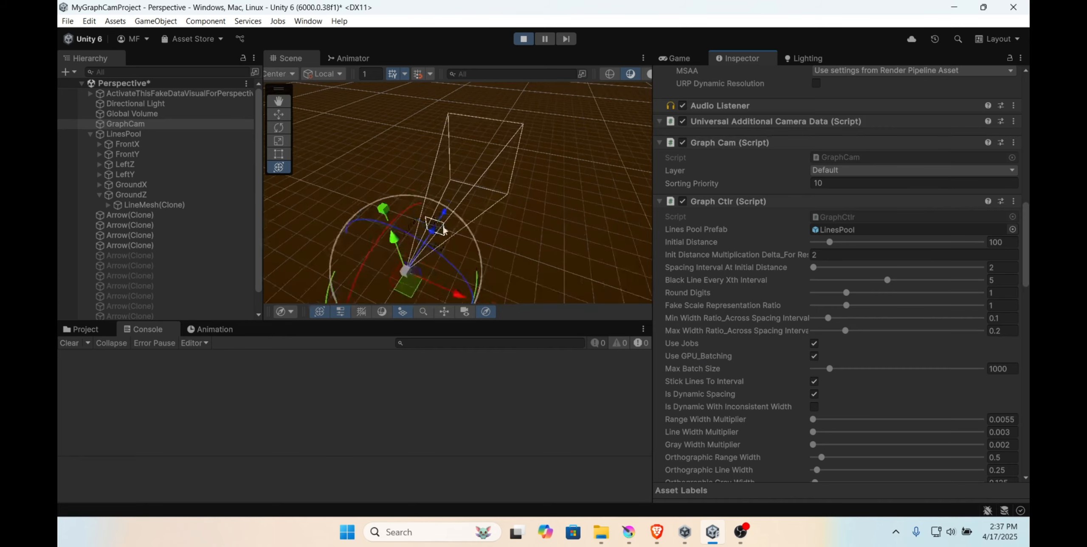
{"action": "right_click_drag", "start_coordinate": [486, 266], "coordinate": [492, 214]}
{"action": "middle_click_drag", "start_coordinate": [492, 214], "coordinate": [476, 165]}
{"action": "scroll", "coordinate": [429, 191], "scroll_direction": "up", "scroll_amount": 6}
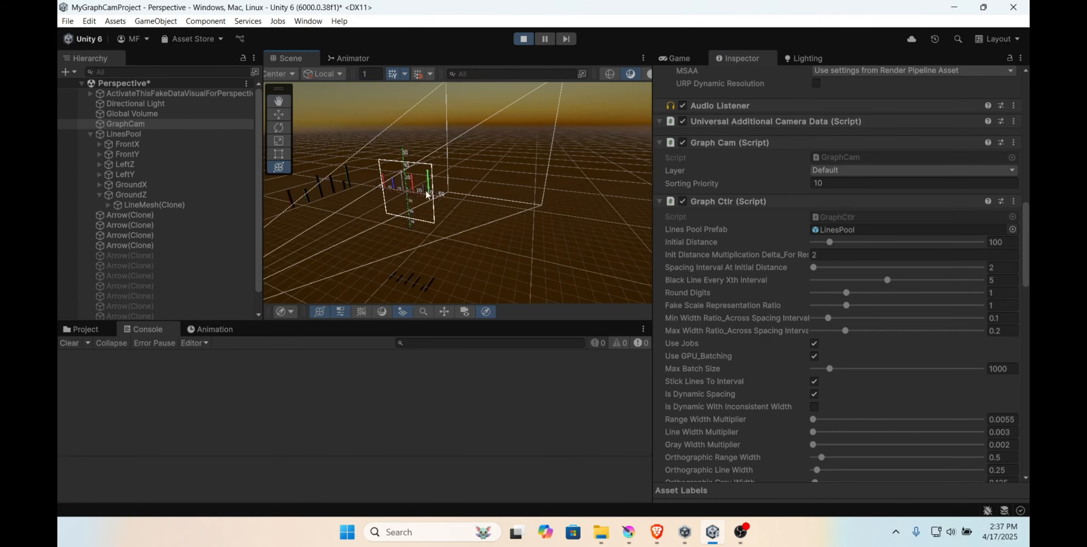
{"action": "scroll", "coordinate": [409, 201], "scroll_direction": "up", "scroll_amount": 3}
{"action": "middle_click_drag", "start_coordinate": [429, 228], "coordinate": [487, 233]}
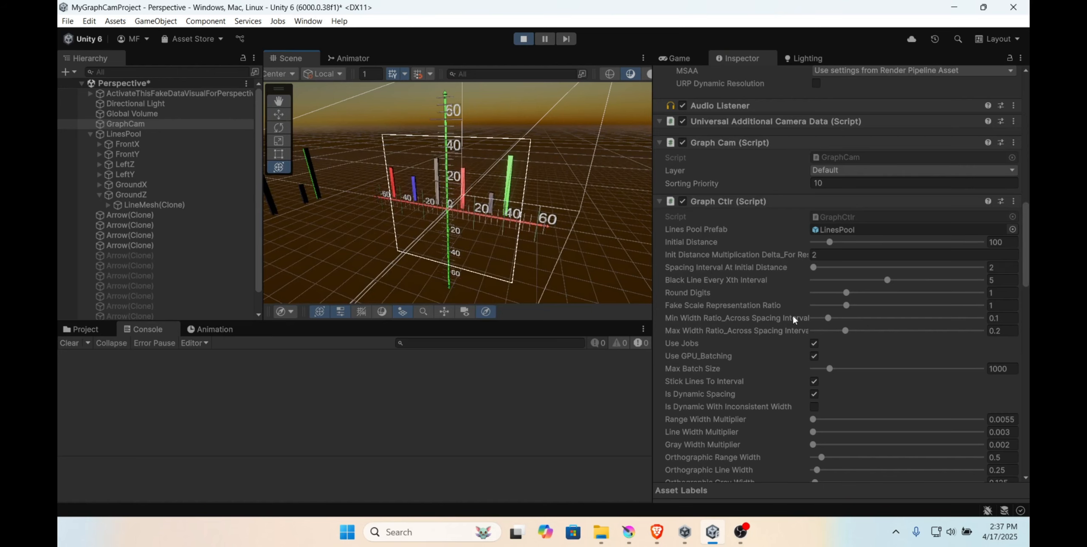
Step: Set the Fake Scale Representation Ratio to 2 and update the graph
{"action": "left_click", "coordinate": [1003, 305]}
{"action": "type", "text": "2"}
{"action": "scroll", "coordinate": [861, 382], "scroll_direction": "down", "scroll_amount": 15}
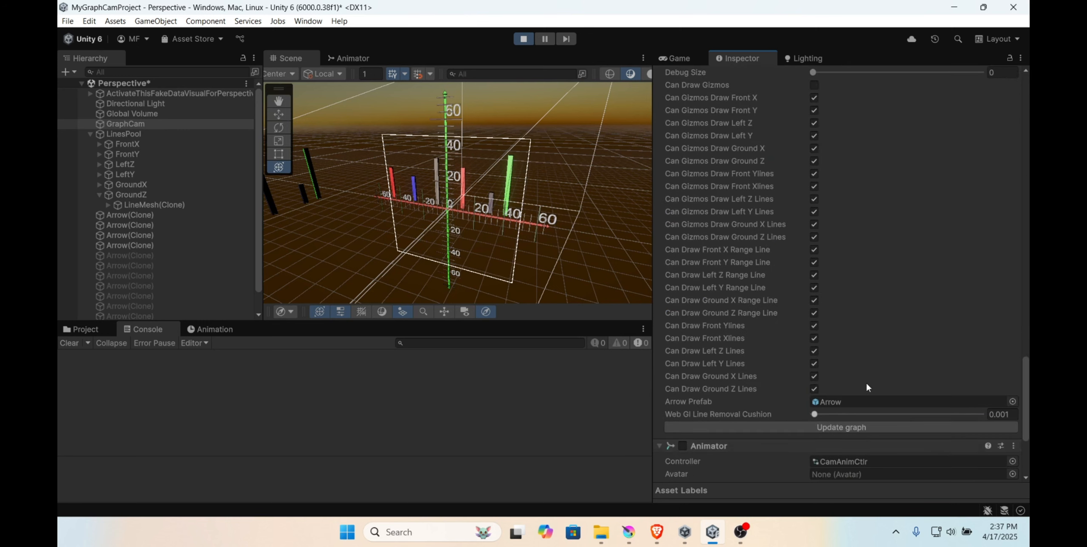
{"action": "left_click", "coordinate": [854, 393]}
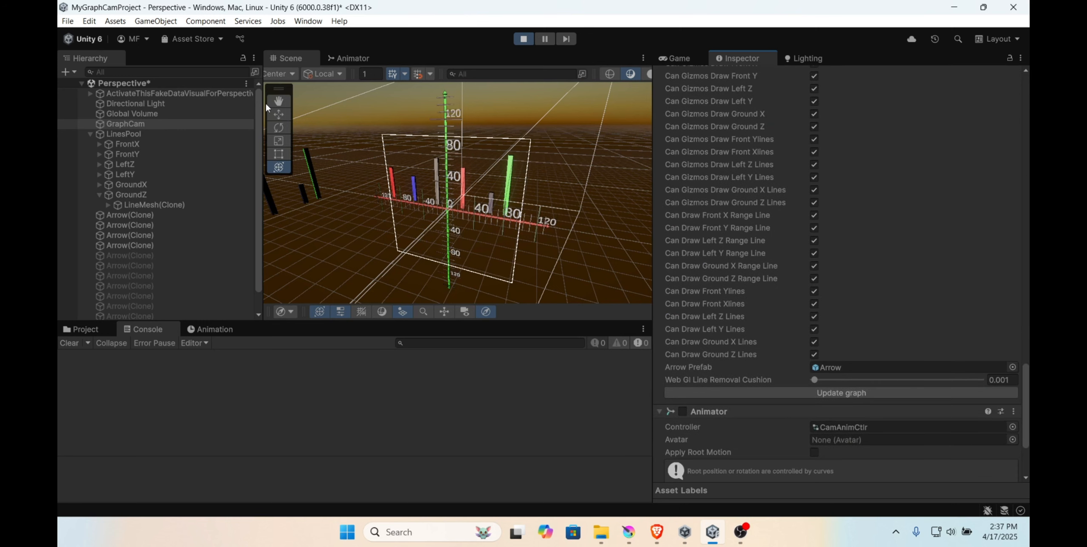
Step: Restore the Fake Scale Representation Ratio to 1 in the Graph Ctlr script
{"action": "scroll", "coordinate": [924, 348], "scroll_direction": "up", "scroll_amount": 10}
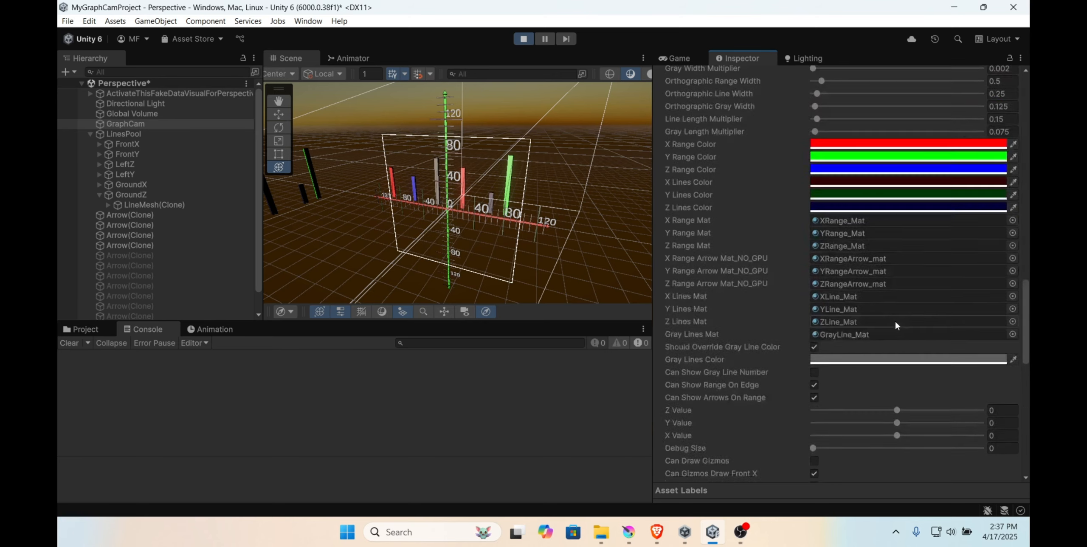
{"action": "scroll", "coordinate": [894, 319], "scroll_direction": "up", "scroll_amount": 12}
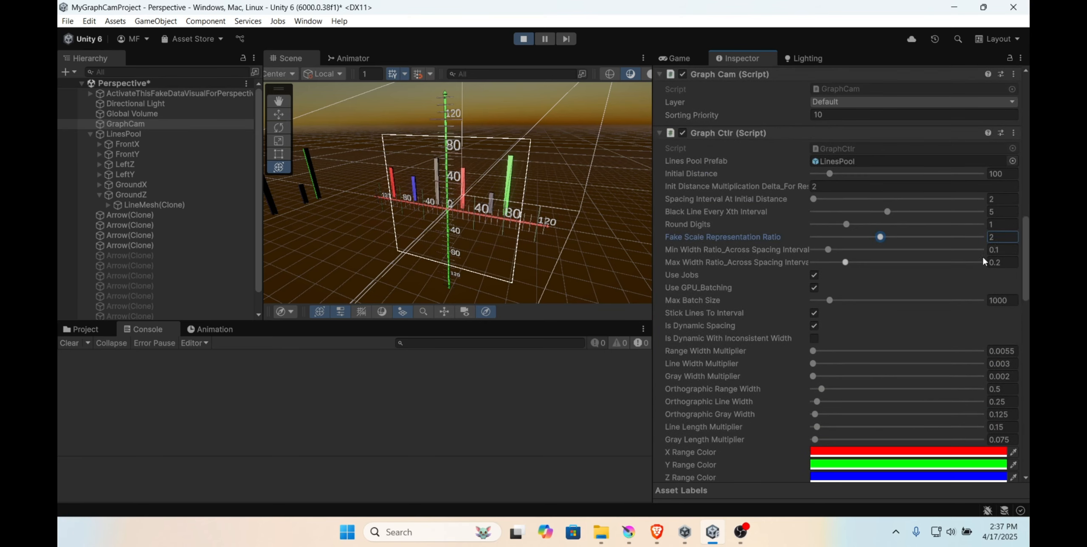
{"action": "left_click", "coordinate": [1004, 241]}
{"action": "key", "text": "BackSpace"}
{"action": "type", "text": "1"}
{"action": "key", "text": "Return"}
Step: Turn off Is Dynamic Spacing in the Graph Ctlr script
{"action": "left_click", "coordinate": [1004, 224]}
{"action": "scroll", "coordinate": [722, 289], "scroll_direction": "down", "scroll_amount": 4}
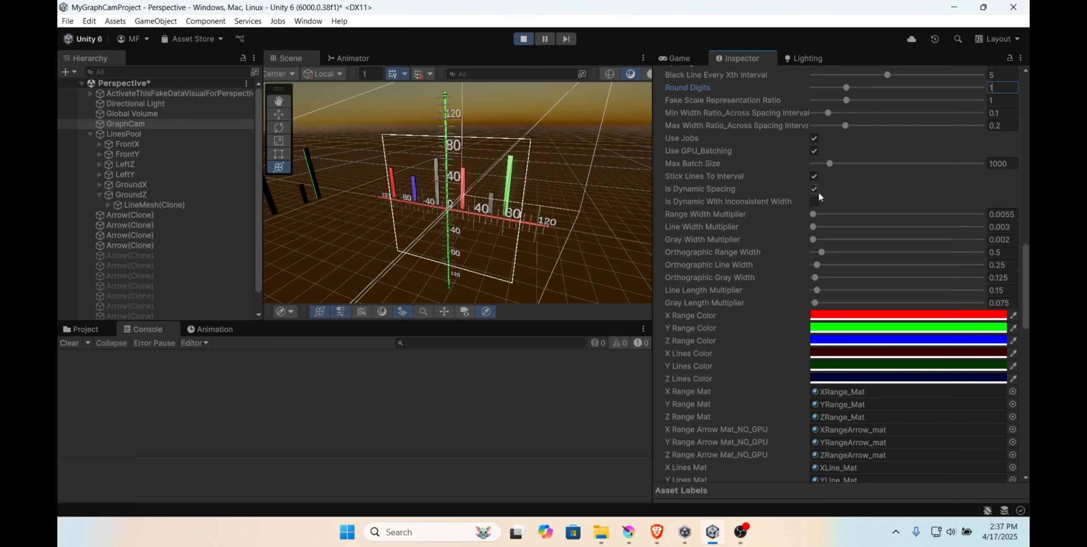
{"action": "left_click", "coordinate": [815, 191]}
Step: Examine the graph's interval numbers from several angles in the Scene view with dynamic spacing off
{"action": "scroll", "coordinate": [475, 196], "scroll_direction": "down", "scroll_amount": 8}
{"action": "right_click_drag", "start_coordinate": [421, 238], "coordinate": [465, 245]}
{"action": "scroll", "coordinate": [576, 211], "scroll_direction": "up", "scroll_amount": 4}
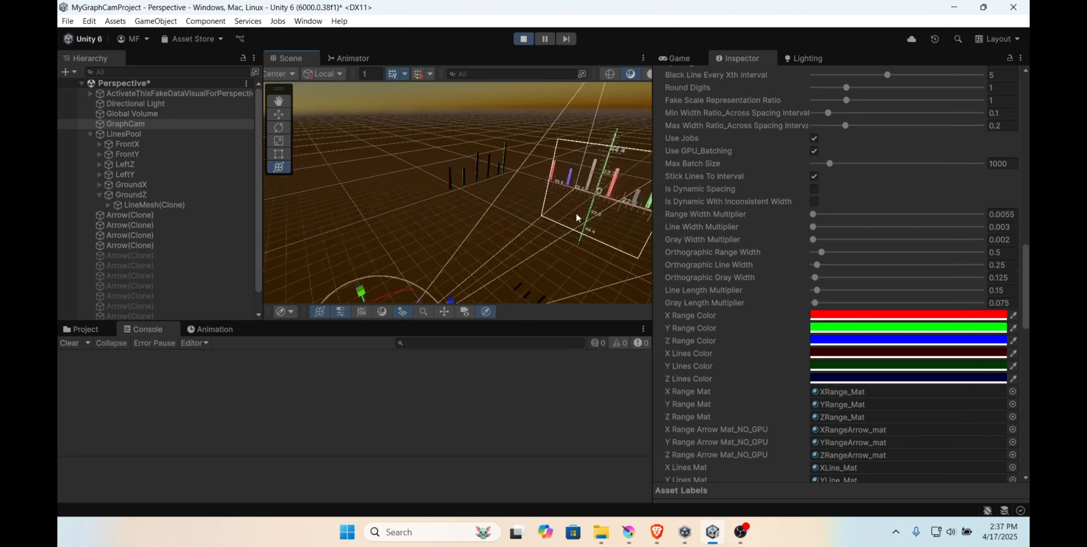
{"action": "right_click_drag", "start_coordinate": [522, 211], "coordinate": [580, 205]}
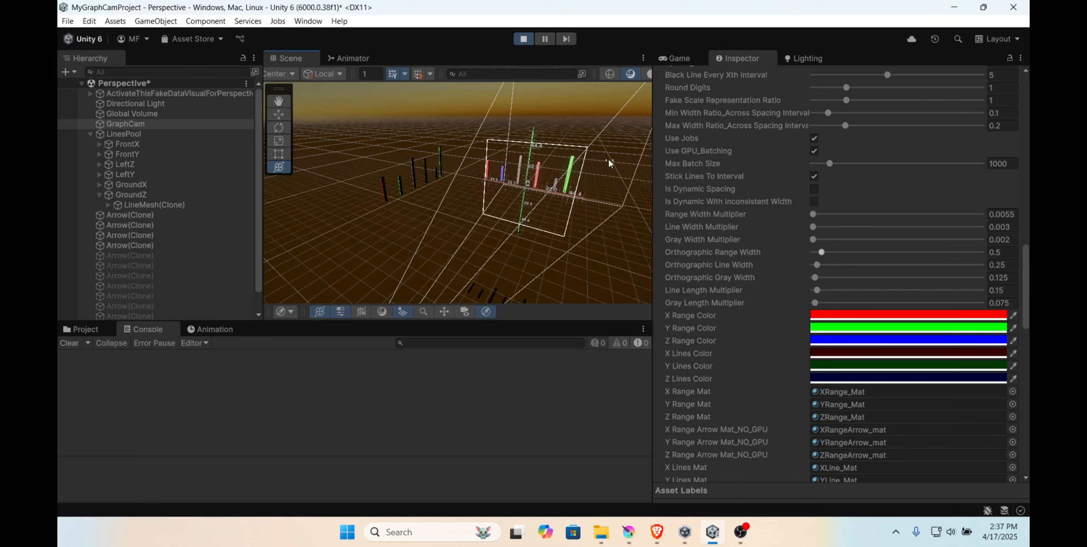
{"action": "scroll", "coordinate": [562, 170], "scroll_direction": "up", "scroll_amount": 4}
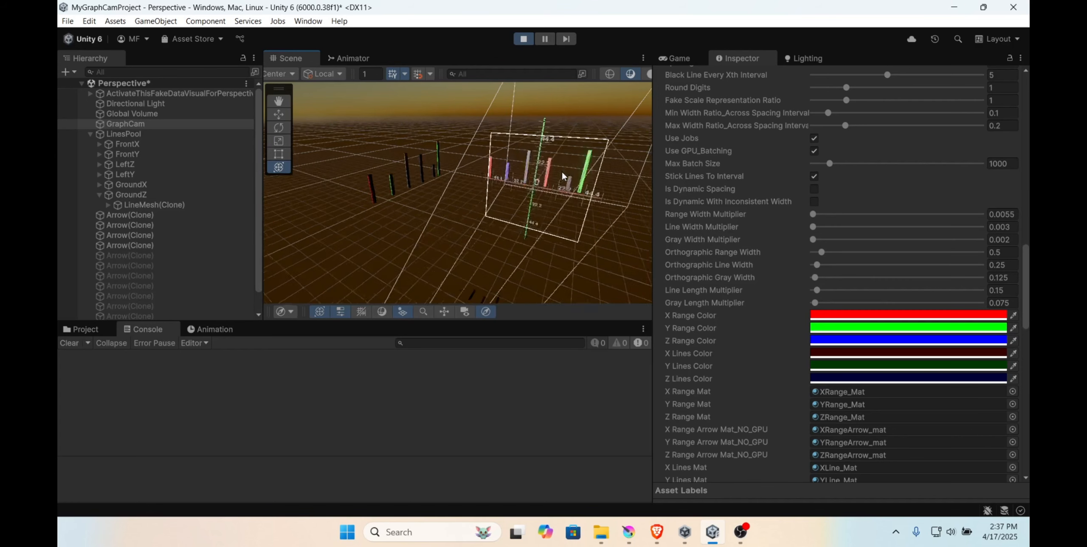
{"action": "scroll", "coordinate": [552, 191], "scroll_direction": "up", "scroll_amount": 2}
{"action": "right_click_drag", "start_coordinate": [522, 189], "coordinate": [584, 183]}
{"action": "middle_click_drag", "start_coordinate": [584, 184], "coordinate": [504, 221]}
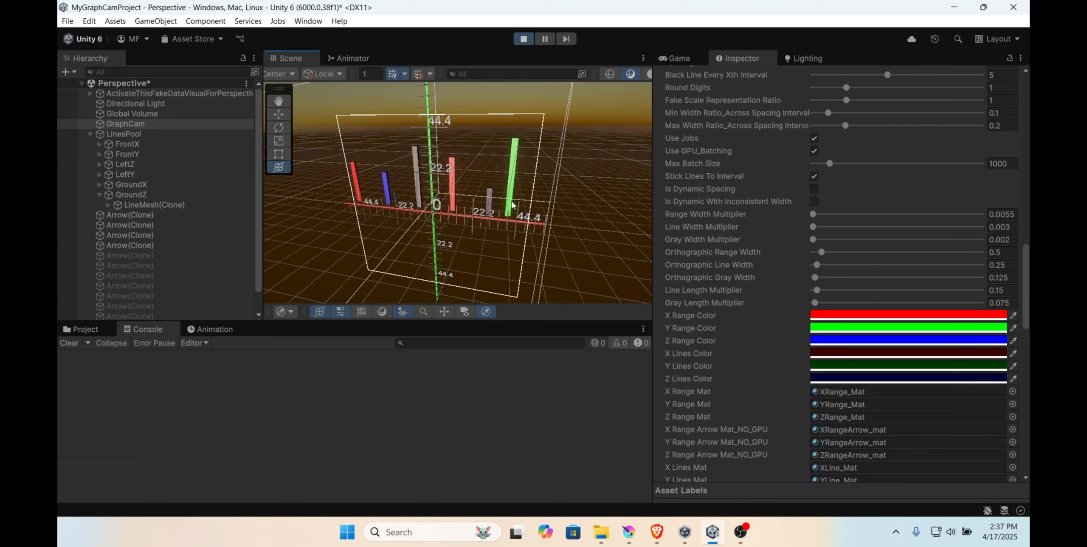
Step: Move GraphCam along its Z axis in the Scene view to change the graph's interval numbers
{"action": "right_click_drag", "start_coordinate": [498, 217], "coordinate": [414, 228]}
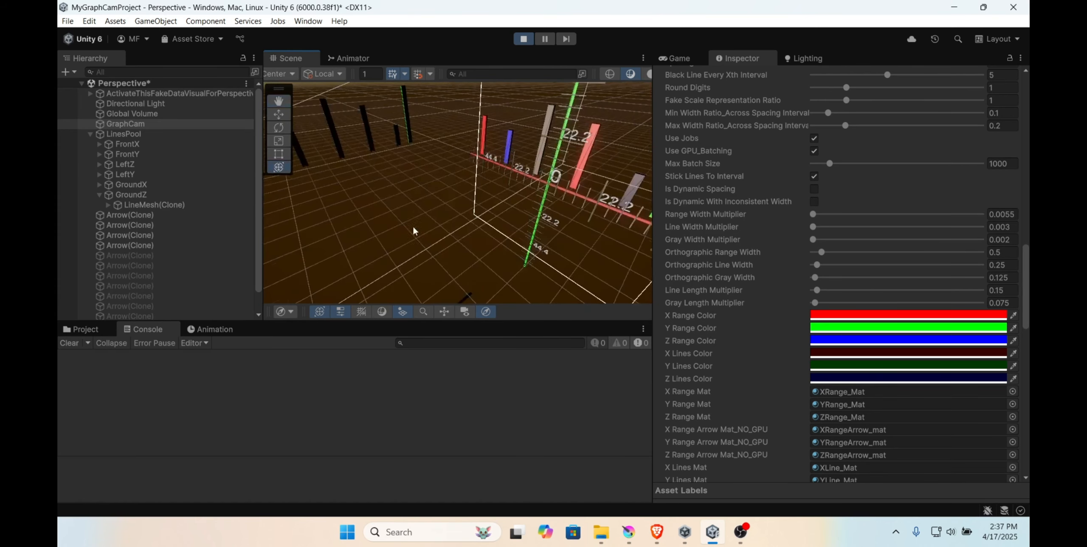
{"action": "scroll", "coordinate": [416, 228], "scroll_direction": "down", "scroll_amount": 3}
{"action": "right_click_drag", "start_coordinate": [504, 203], "coordinate": [316, 249]}
{"action": "right_click_drag", "start_coordinate": [432, 224], "coordinate": [562, 146]}
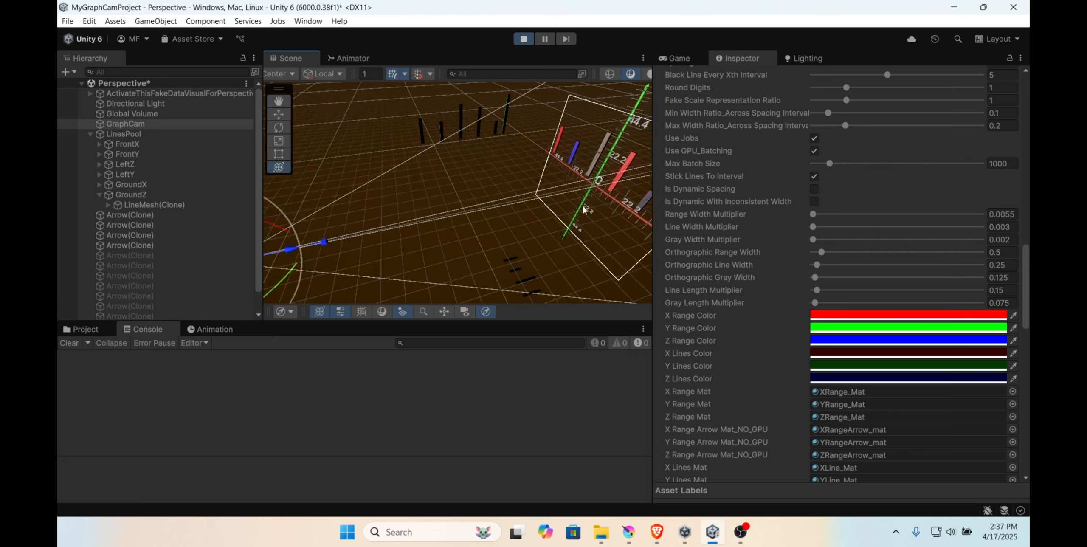
{"action": "scroll", "coordinate": [562, 146], "scroll_direction": "down", "scroll_amount": 1}
{"action": "left_click_drag", "start_coordinate": [363, 230], "coordinate": [386, 234]}
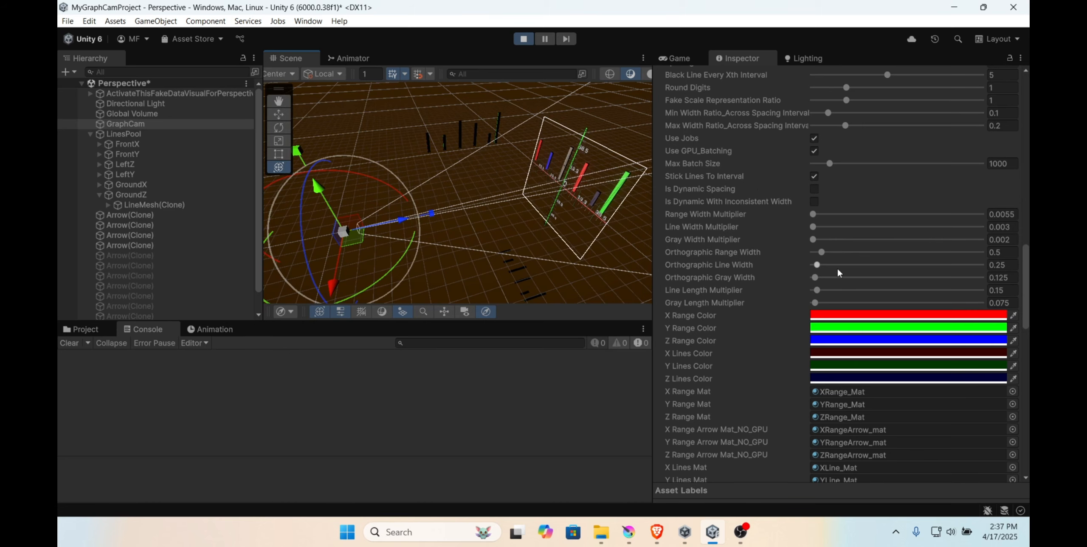
Step: Set Round Digits to 3 and move GraphCam along its Z axis, checking the axis numbers up close
{"action": "scroll", "coordinate": [745, 245], "scroll_direction": "up", "scroll_amount": 3}
{"action": "scroll", "coordinate": [611, 213], "scroll_direction": "up", "scroll_amount": 2}
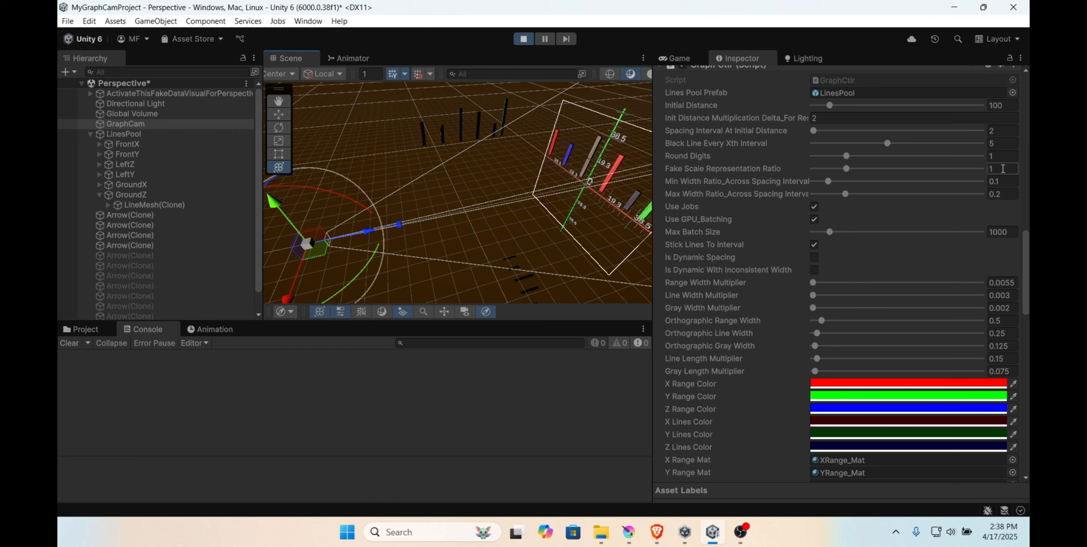
{"action": "left_click", "coordinate": [1010, 158]}
{"action": "type", "text": "3"}
{"action": "left_click_drag", "start_coordinate": [368, 231], "coordinate": [378, 236]}
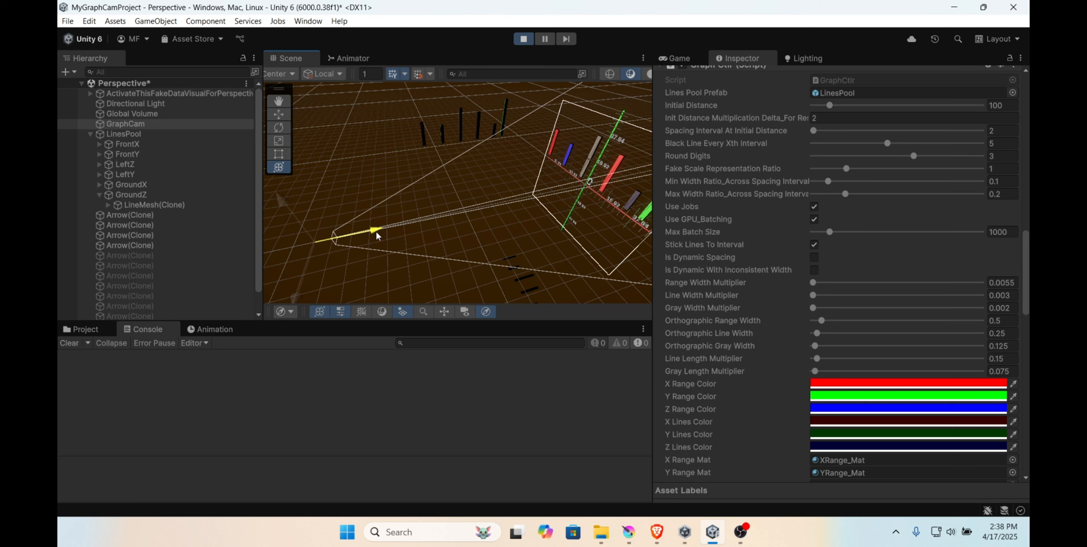
{"action": "scroll", "coordinate": [507, 231], "scroll_direction": "up", "scroll_amount": 4}
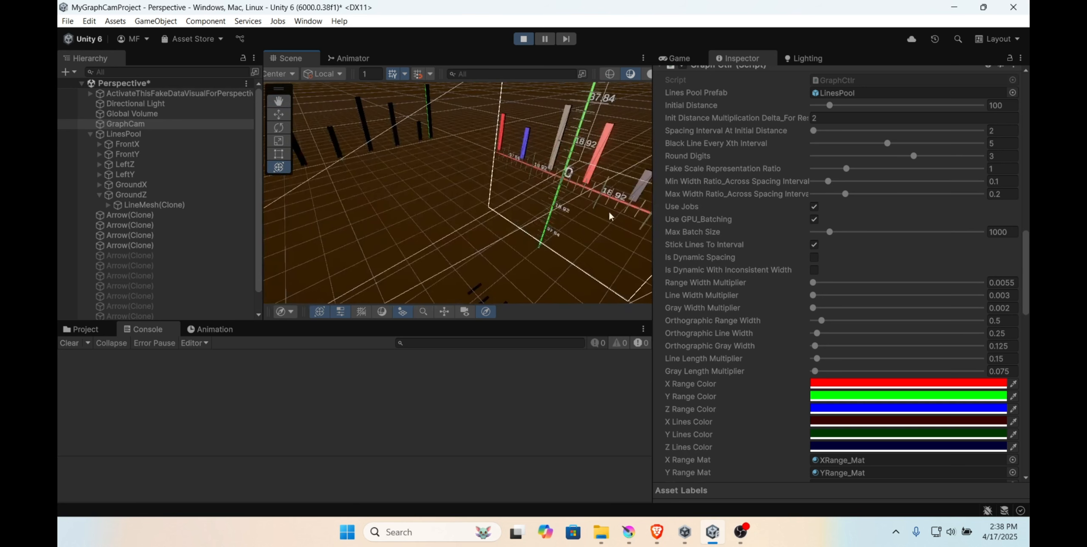
{"action": "right_click_drag", "start_coordinate": [609, 217], "coordinate": [625, 207]}
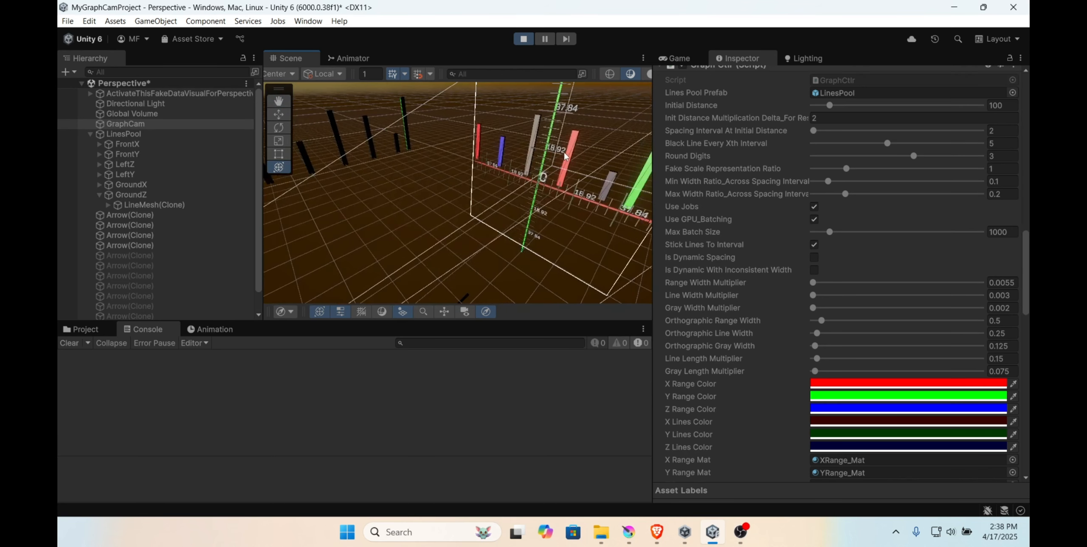
{"action": "right_click_drag", "start_coordinate": [568, 141], "coordinate": [402, 255]}
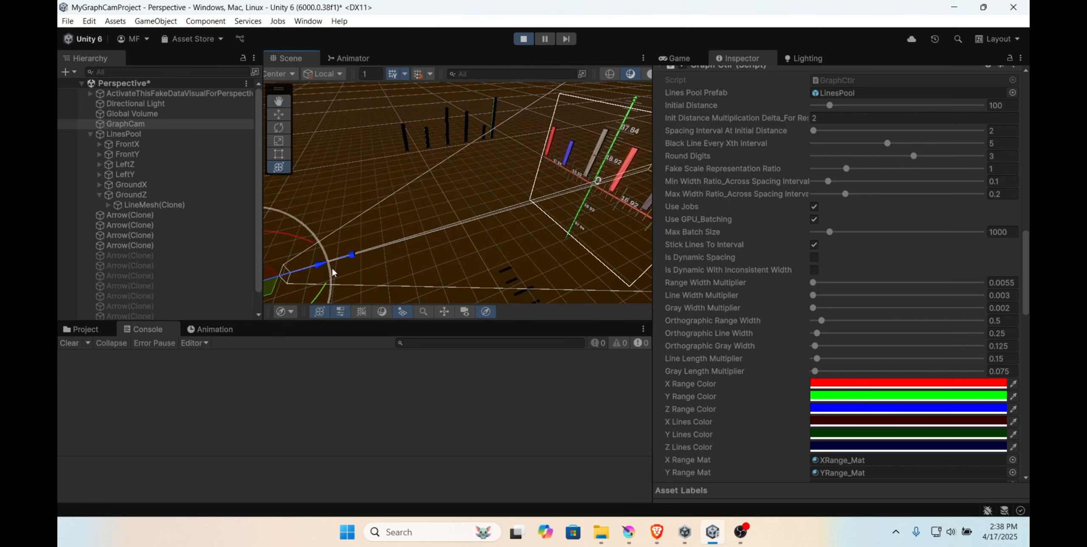
{"action": "mouse_move", "coordinate": [333, 262]}
{"action": "left_mouse_down"}
{"action": "mouse_move", "coordinate": [374, 256]}
{"action": "mouse_move", "coordinate": [350, 257]}
{"action": "left_mouse_up"}
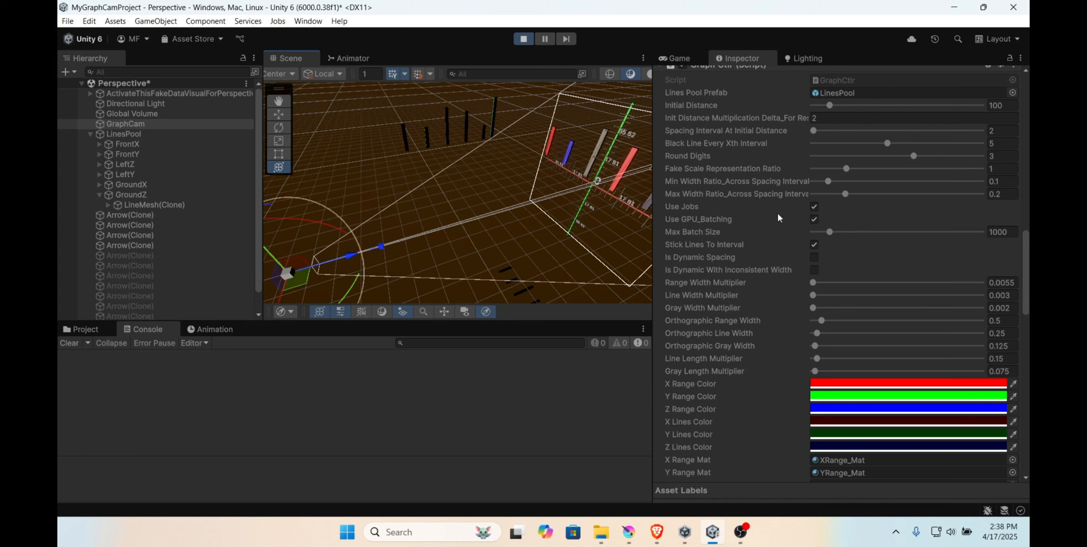
Step: Set Round Digits to 4 and move GraphCam slightly along its Z axis to refresh the axis numbers
{"action": "left_click", "coordinate": [1006, 157]}
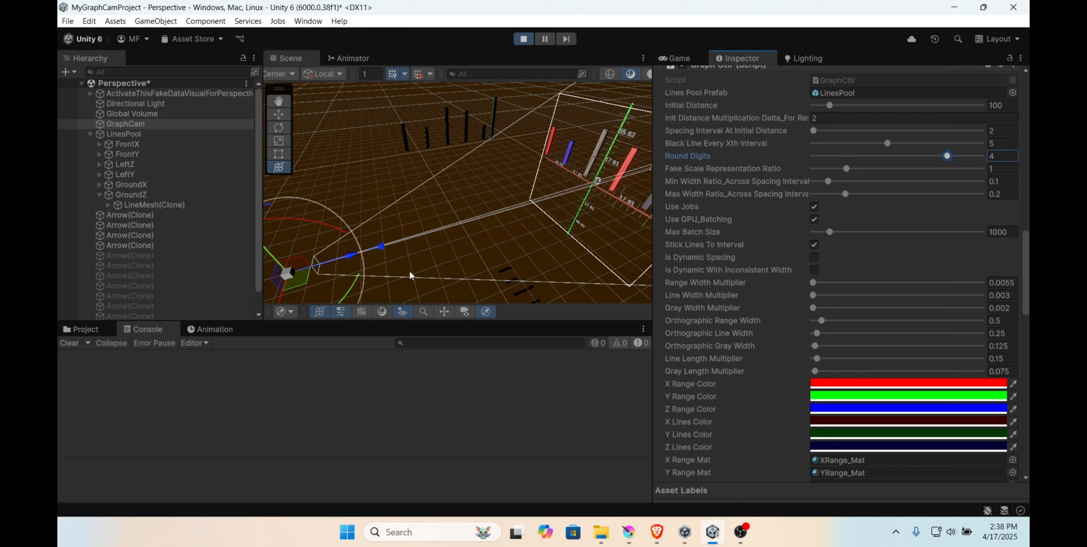
{"action": "mouse_move", "coordinate": [352, 256]}
{"action": "left_mouse_down"}
{"action": "mouse_move", "coordinate": [449, 238]}
{"action": "mouse_move", "coordinate": [349, 237]}
{"action": "left_mouse_up"}
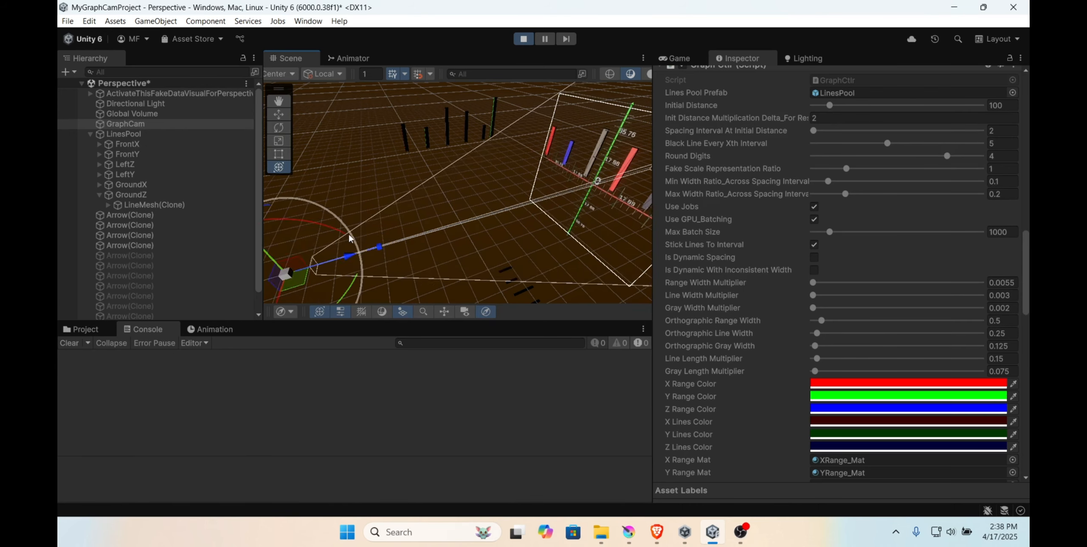
Step: Set Round Digits to 5 and move GraphCam along its Z axis to refresh the graph's axis numbers
{"action": "right_click_drag", "start_coordinate": [542, 229], "coordinate": [601, 211]}
{"action": "scroll", "coordinate": [601, 211], "scroll_direction": "down", "scroll_amount": 2}
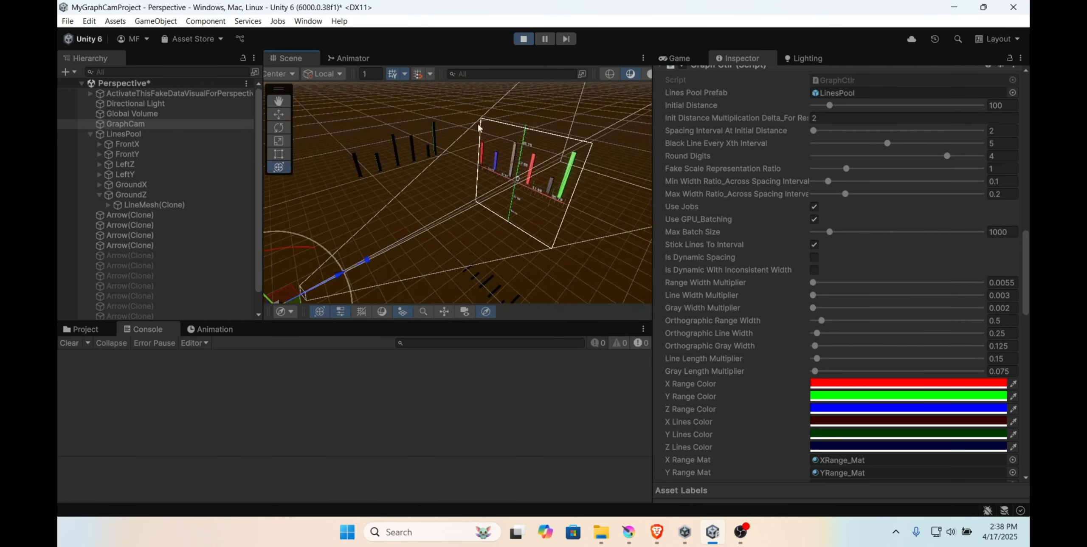
{"action": "scroll", "coordinate": [479, 127], "scroll_direction": "up", "scroll_amount": 2}
{"action": "scroll", "coordinate": [505, 230], "scroll_direction": "down", "scroll_amount": 1}
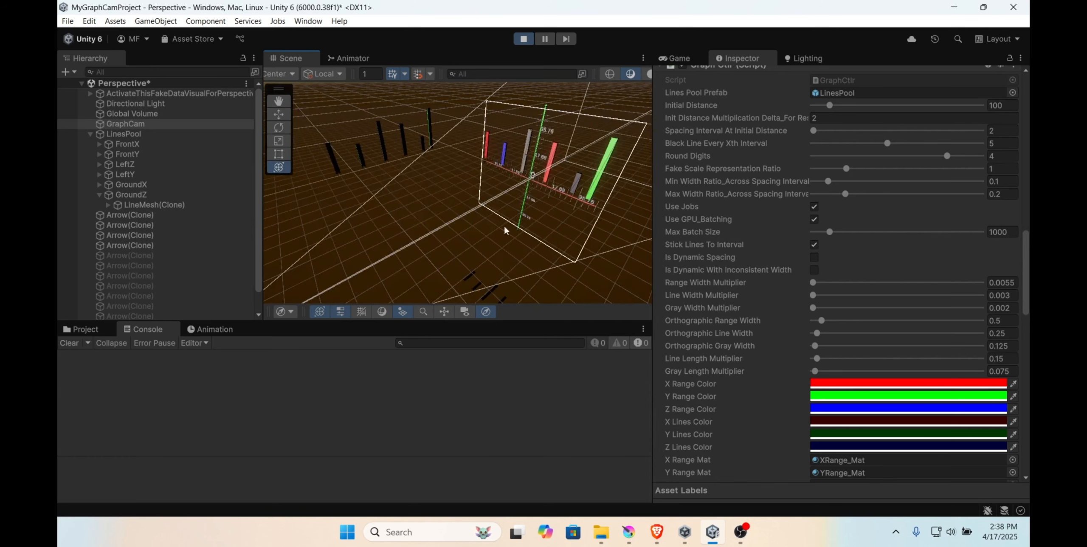
{"action": "right_click_drag", "start_coordinate": [553, 229], "coordinate": [440, 198]}
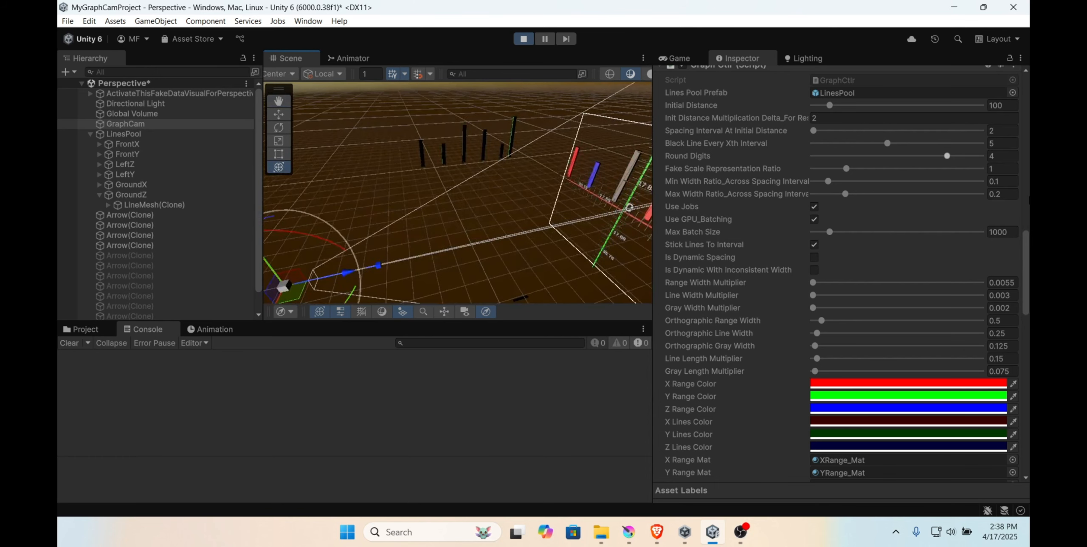
{"action": "left_click_drag", "start_coordinate": [949, 156], "coordinate": [982, 157]}
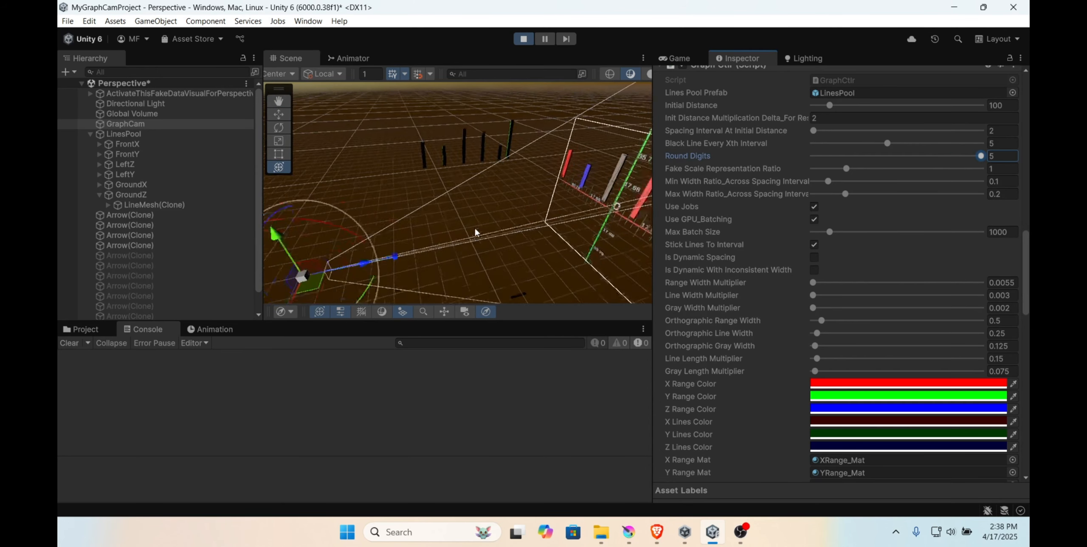
{"action": "scroll", "coordinate": [475, 230], "scroll_direction": "down", "scroll_amount": 1}
{"action": "left_click_drag", "start_coordinate": [417, 234], "coordinate": [453, 238]}
Step: Examine the decimals of the graph's axis numbers up close in the Scene view with Round Digits at 5
{"action": "scroll", "coordinate": [557, 238], "scroll_direction": "up", "scroll_amount": 5}
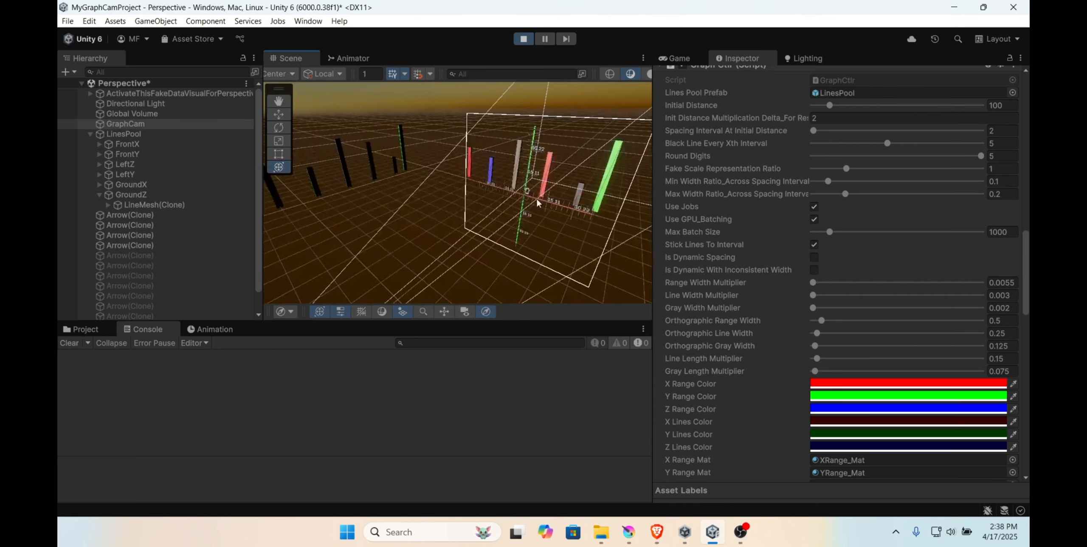
{"action": "scroll", "coordinate": [537, 203], "scroll_direction": "down", "scroll_amount": 1}
{"action": "scroll", "coordinate": [506, 185], "scroll_direction": "down", "scroll_amount": 2}
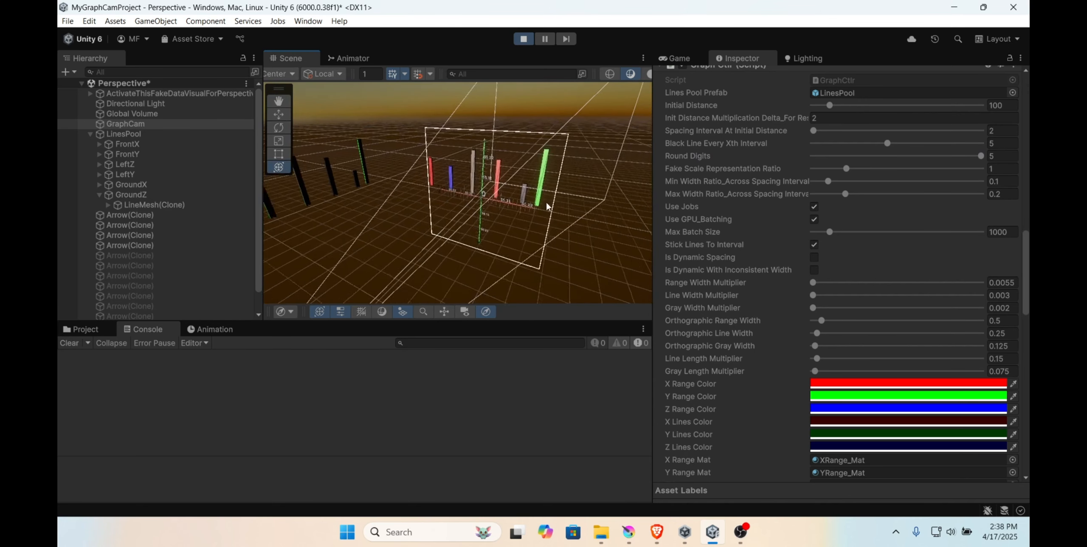
{"action": "scroll", "coordinate": [547, 206], "scroll_direction": "down", "scroll_amount": 2}
{"action": "scroll", "coordinate": [545, 190], "scroll_direction": "up", "scroll_amount": 4}
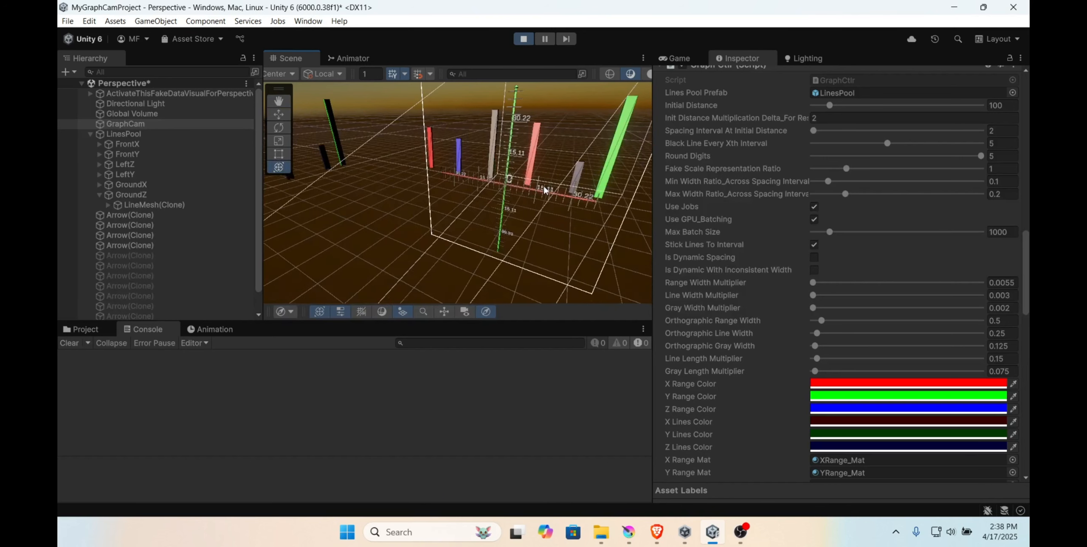
{"action": "scroll", "coordinate": [534, 207], "scroll_direction": "down", "scroll_amount": 4}
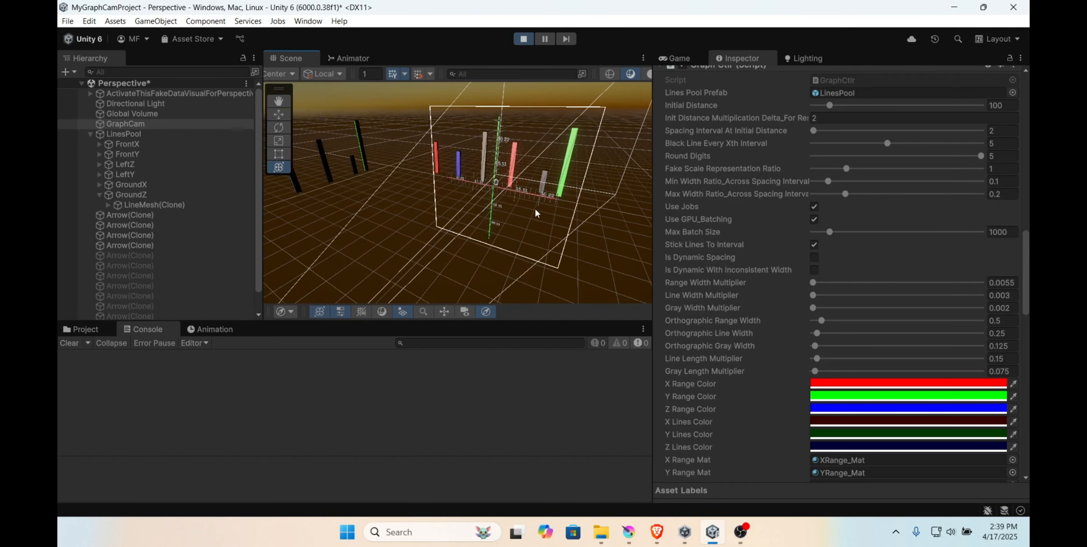
Step: Move GraphCam back and forth along its Z axis and check how the axis numbers are rounded
{"action": "left_click_drag", "start_coordinate": [368, 276], "coordinate": [315, 268]}
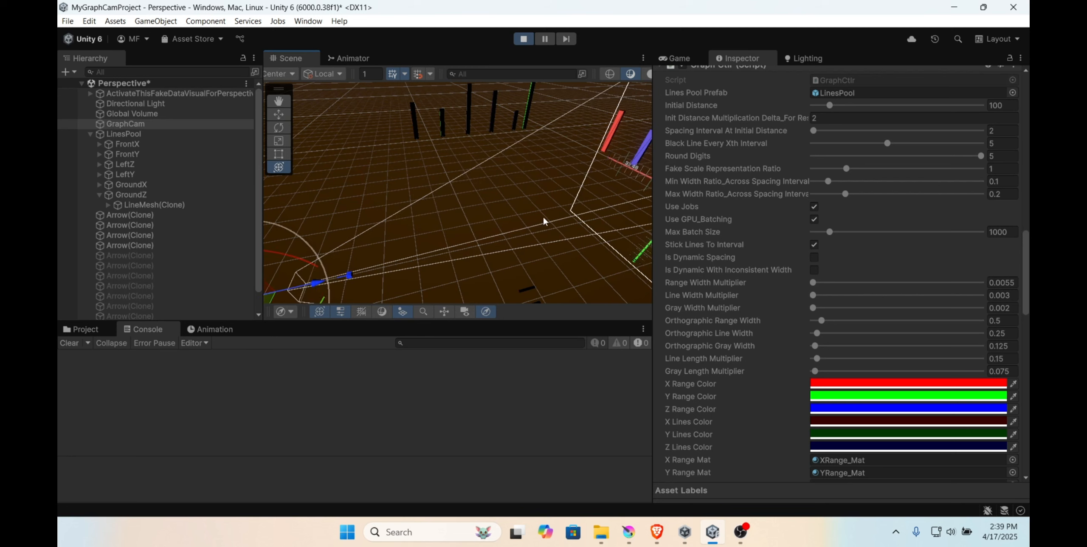
{"action": "scroll", "coordinate": [541, 220], "scroll_direction": "down", "scroll_amount": 3}
{"action": "left_click_drag", "start_coordinate": [438, 225], "coordinate": [376, 239]}
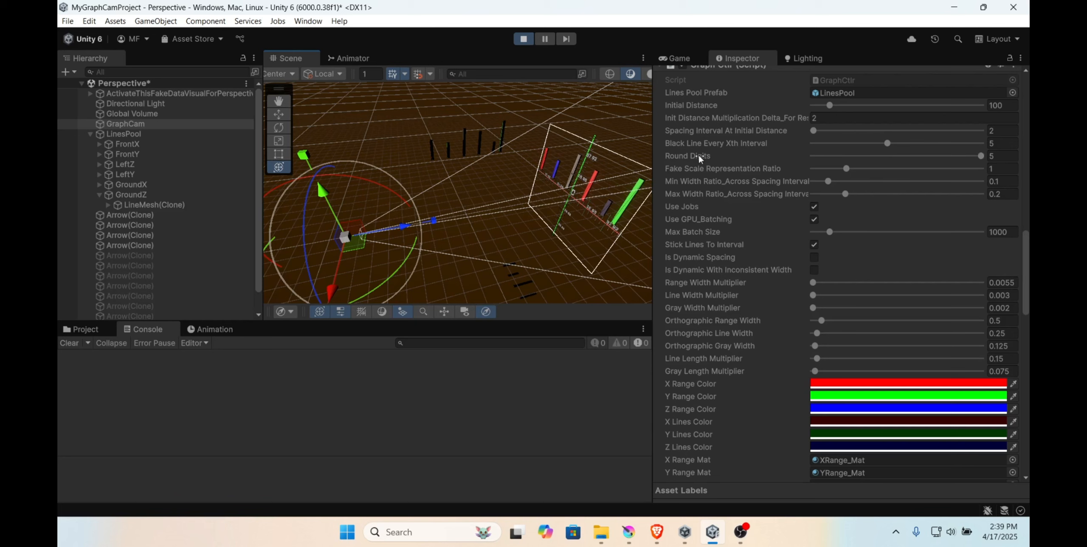
{"action": "left_click_drag", "start_coordinate": [407, 232], "coordinate": [449, 225]}
{"action": "scroll", "coordinate": [582, 217], "scroll_direction": "up", "scroll_amount": 5}
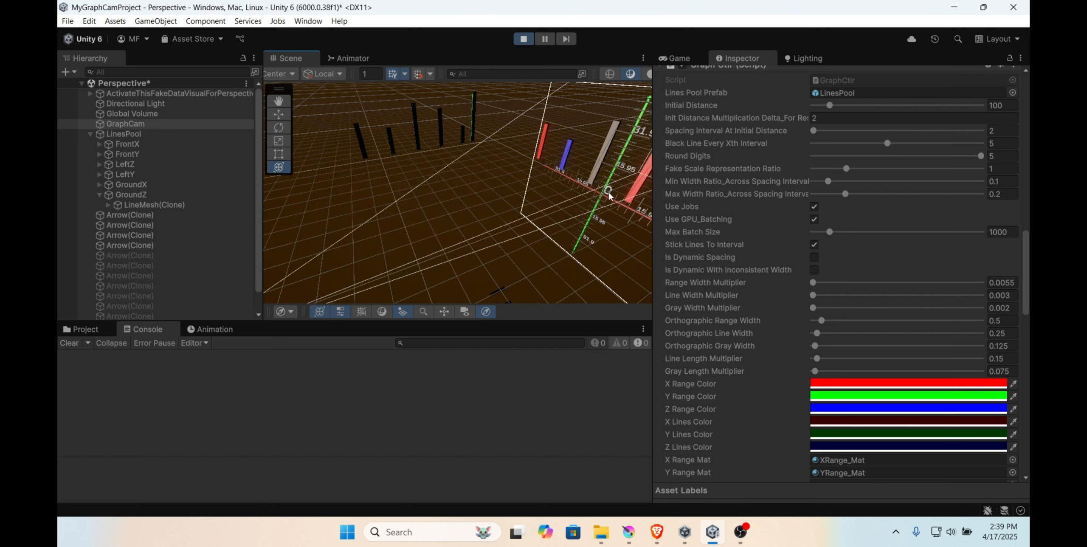
{"action": "left_click_drag", "start_coordinate": [608, 193], "coordinate": [527, 229], "text": "alt"}
Step: Set Round Digits to 1 and move GraphCam along its Z axis to refresh the axis numbers
{"action": "left_click", "coordinate": [972, 157]}
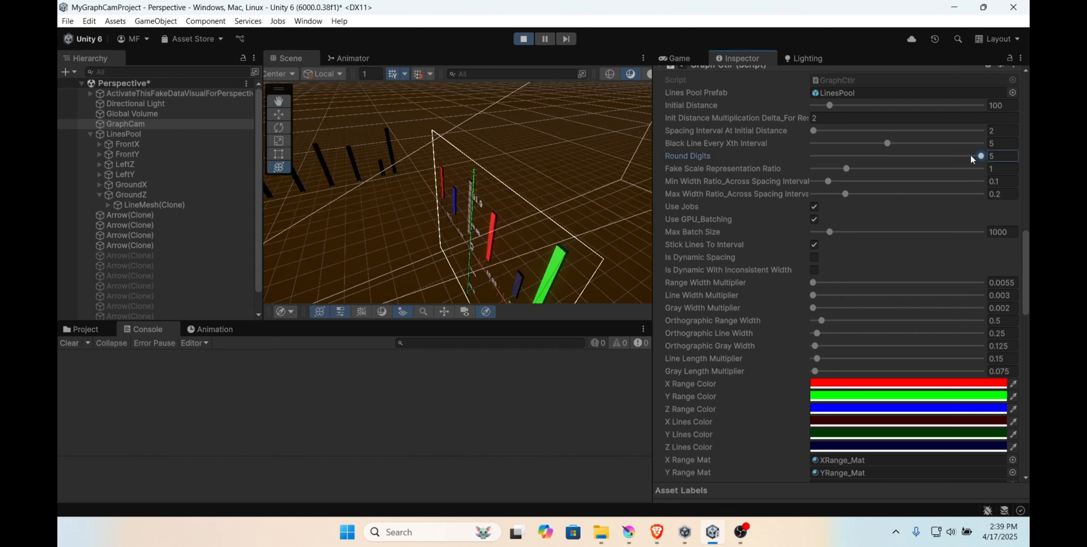
{"action": "left_click_drag", "start_coordinate": [902, 153], "coordinate": [856, 156]}
{"action": "left_click_drag", "start_coordinate": [540, 187], "coordinate": [420, 215], "text": "alt"}
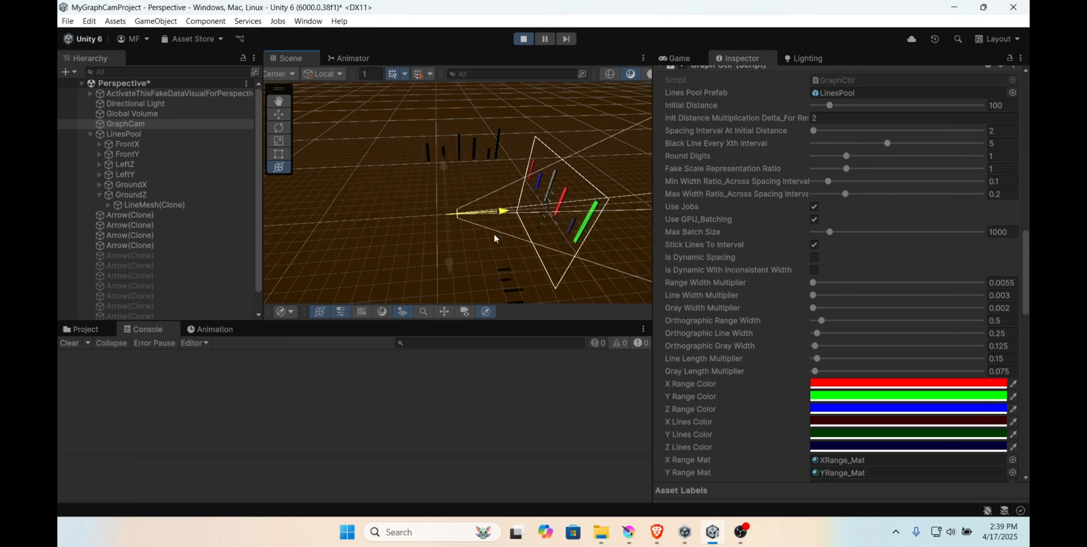
{"action": "left_click_drag", "start_coordinate": [494, 235], "coordinate": [378, 230]}
Step: Set Round Digits to 0 and move GraphCam backward along its Z axis to refresh the axis numbers
{"action": "left_click_drag", "start_coordinate": [847, 160], "coordinate": [793, 149]}
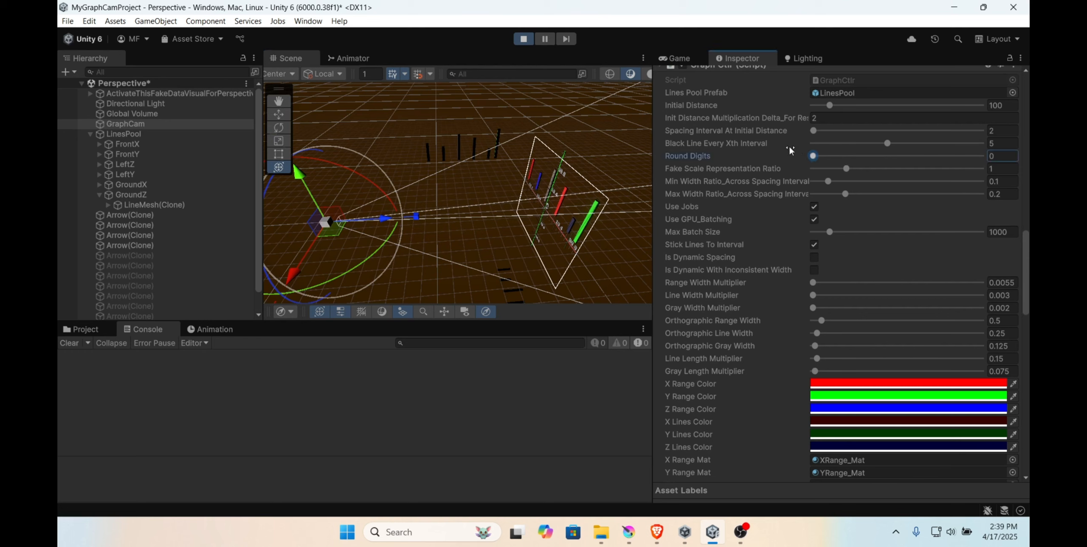
{"action": "left_click_drag", "start_coordinate": [401, 221], "coordinate": [361, 226]}
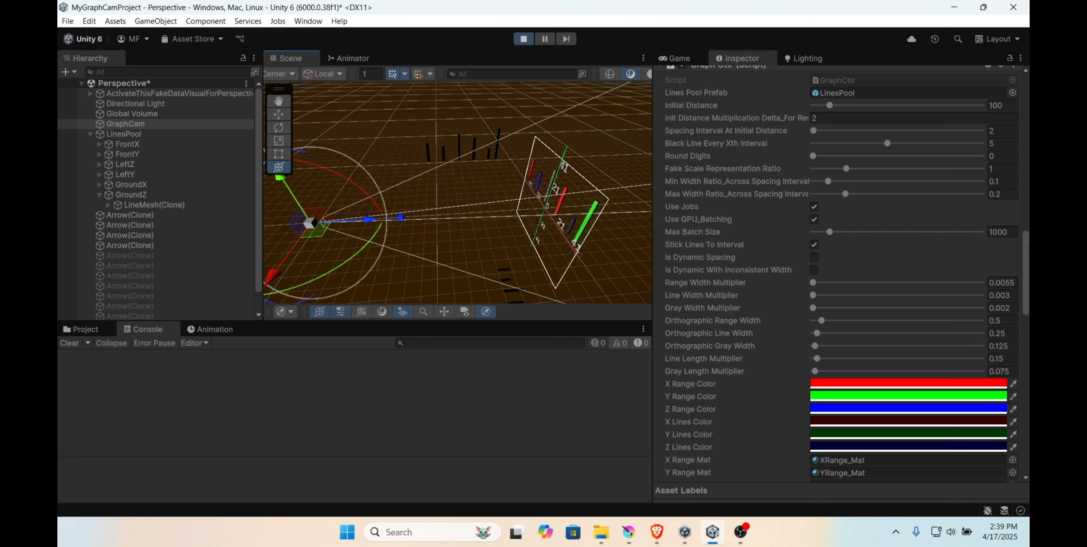
Step: Set Round Digits to 1 and turn on Is Dynamic Spacing, moving GraphCam forward to update the graph
{"action": "left_click", "coordinate": [813, 157]}
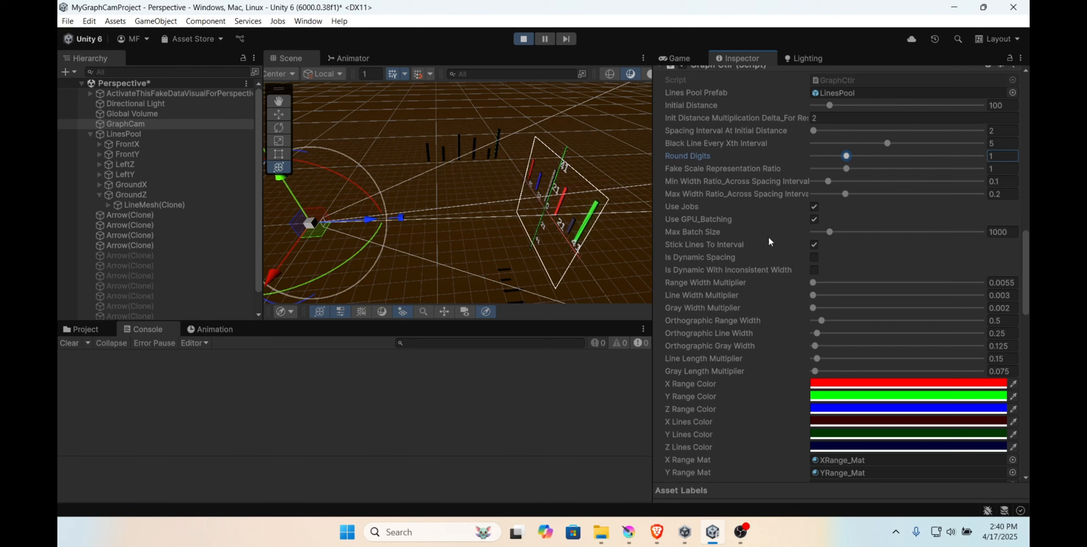
{"action": "left_click", "coordinate": [814, 245]}
{"action": "left_click_drag", "start_coordinate": [367, 218], "coordinate": [413, 228]}
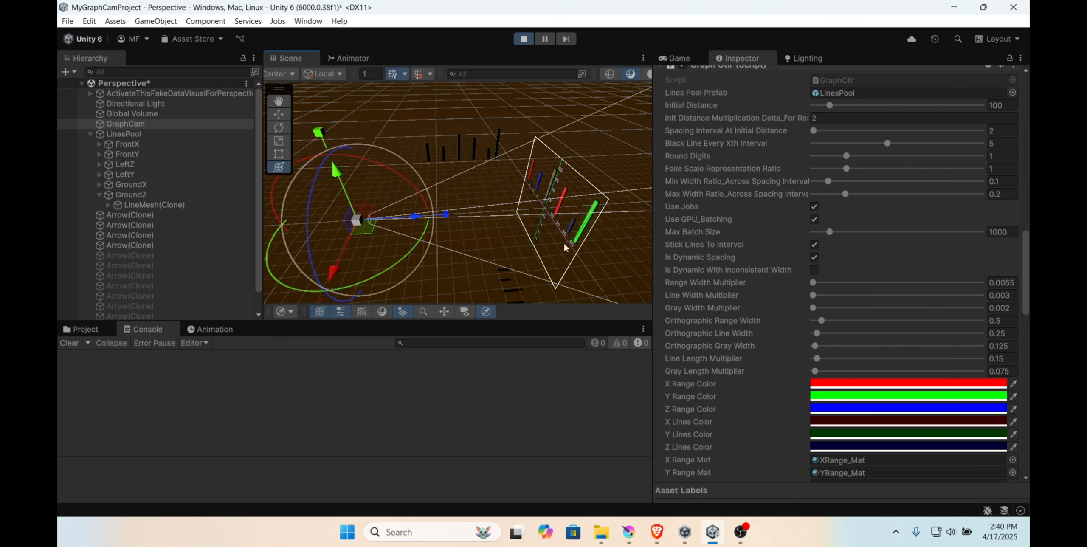
Step: Inspect the dynamically spaced axis numbers up close and shift GraphCam along its Z axis again
{"action": "scroll", "coordinate": [567, 238], "scroll_direction": "up", "scroll_amount": 5}
{"action": "middle_click_drag", "start_coordinate": [540, 208], "coordinate": [493, 189]}
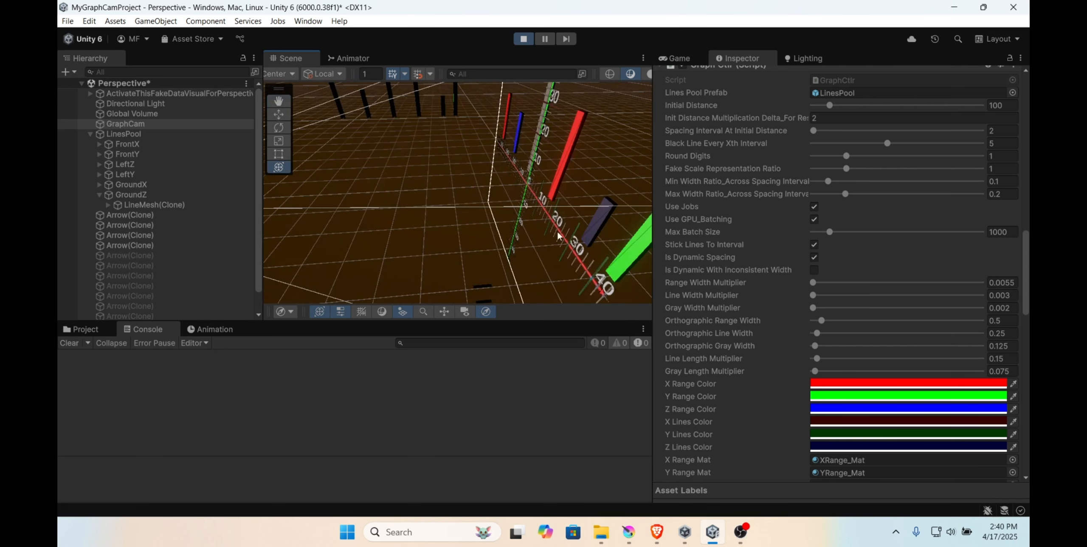
{"action": "scroll", "coordinate": [492, 197], "scroll_direction": "down", "scroll_amount": 5}
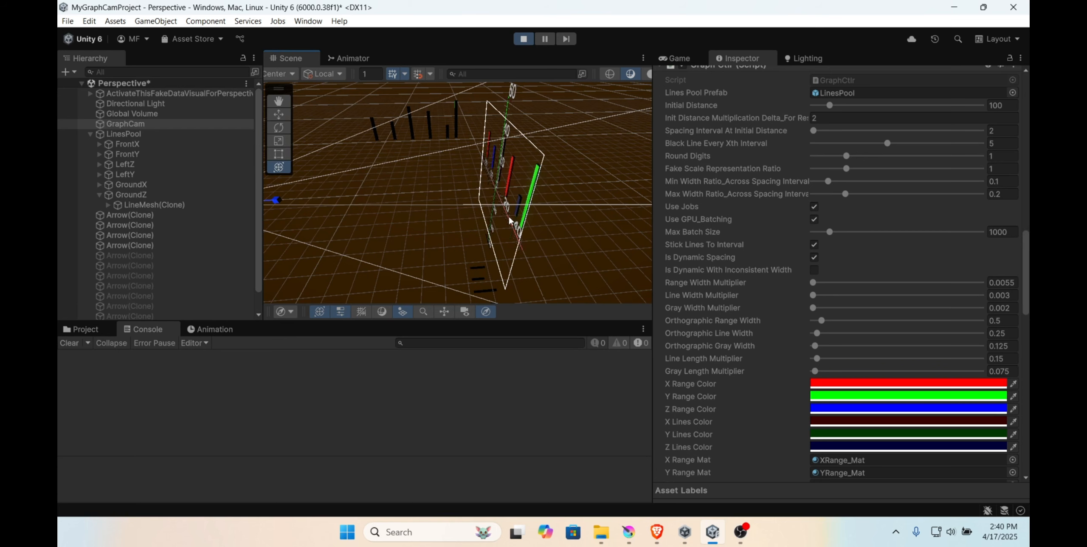
{"action": "middle_click_drag", "start_coordinate": [333, 218], "coordinate": [405, 232]}
{"action": "left_click_drag", "start_coordinate": [358, 222], "coordinate": [478, 245]}
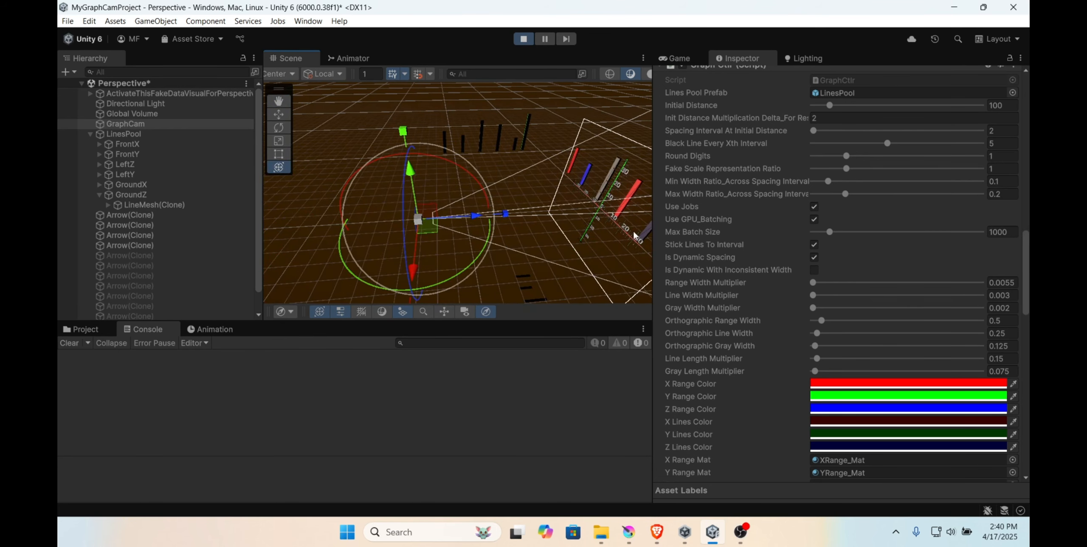
Step: Check GraphCam's Z position in its Transform, then return to the Graph Ctlr settings
{"action": "scroll", "coordinate": [858, 259], "scroll_direction": "up", "scroll_amount": 5}
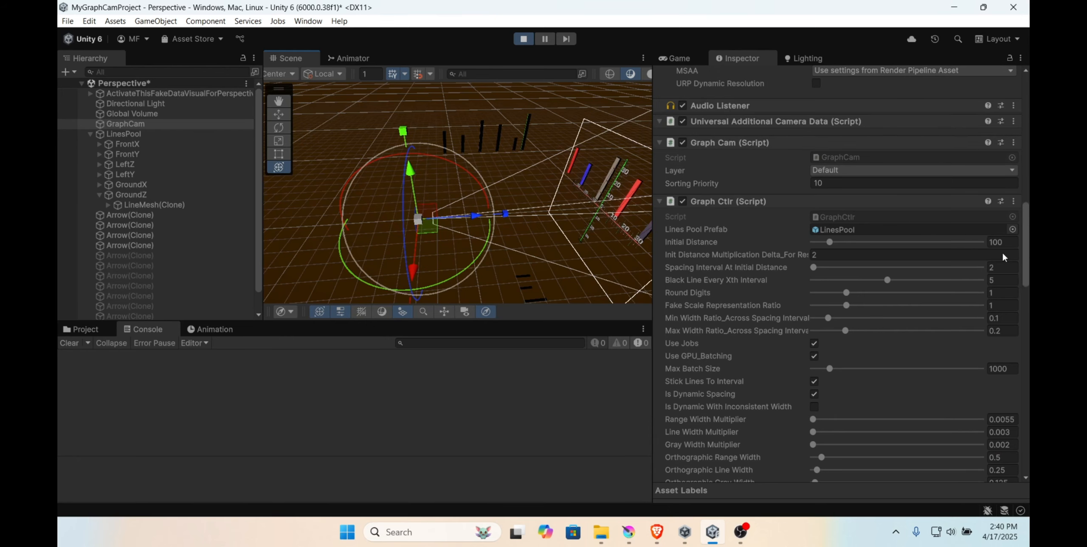
{"action": "scroll", "coordinate": [972, 238], "scroll_direction": "up", "scroll_amount": 7}
{"action": "scroll", "coordinate": [947, 183], "scroll_direction": "up", "scroll_amount": 7}
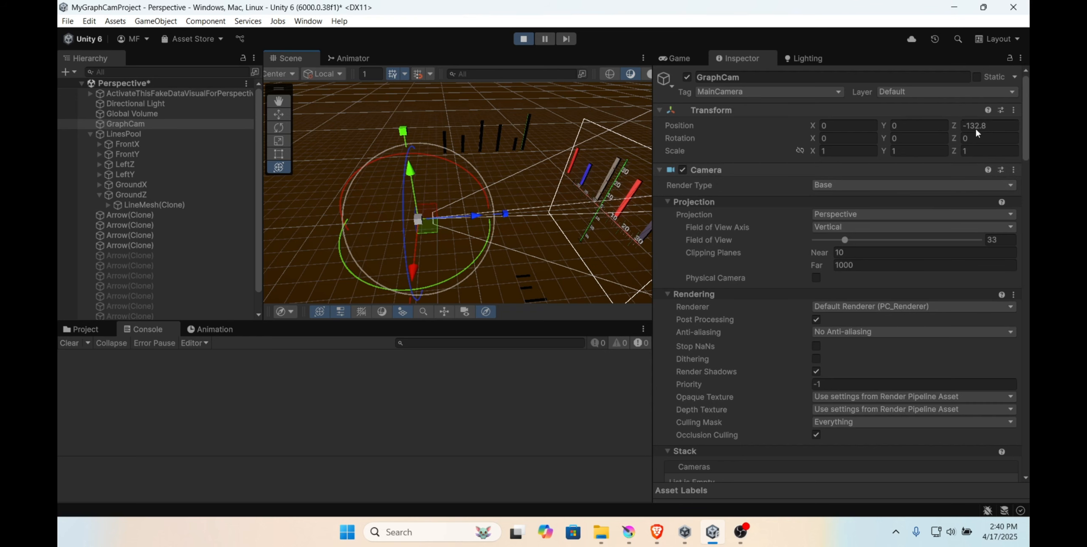
{"action": "scroll", "coordinate": [816, 354], "scroll_direction": "down", "scroll_amount": 14}
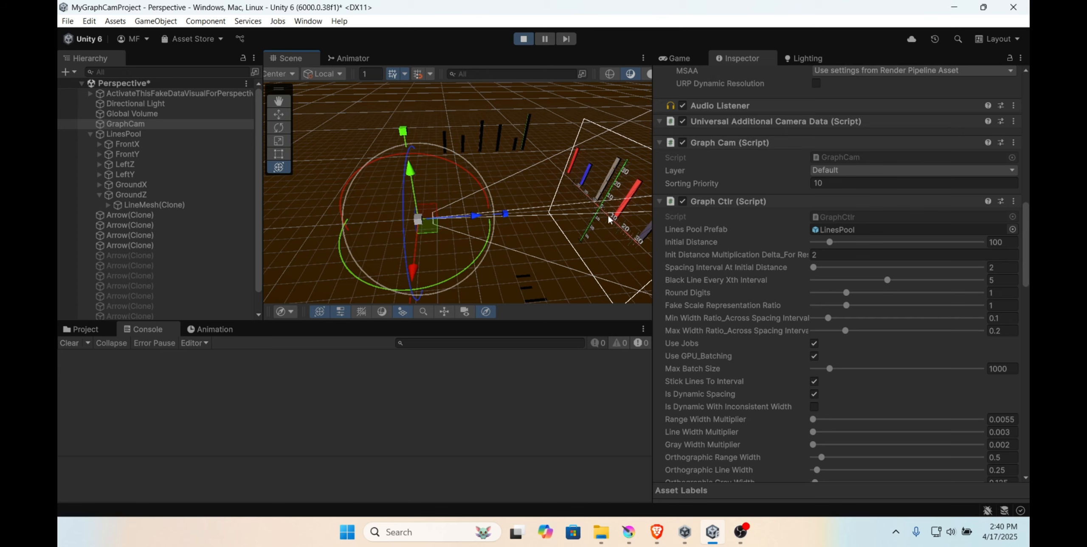
Step: Enable Can Show Gray Line Number in Graph Ctlr and move GraphCam along its Z axis to update the graph
{"action": "scroll", "coordinate": [705, 390], "scroll_direction": "down", "scroll_amount": 4}
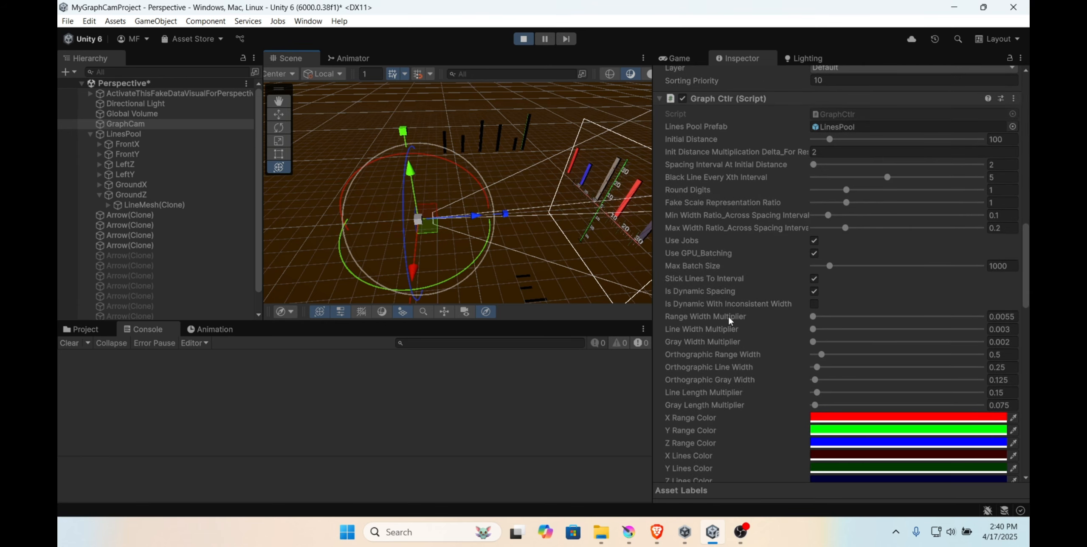
{"action": "scroll", "coordinate": [705, 336], "scroll_direction": "down", "scroll_amount": 10}
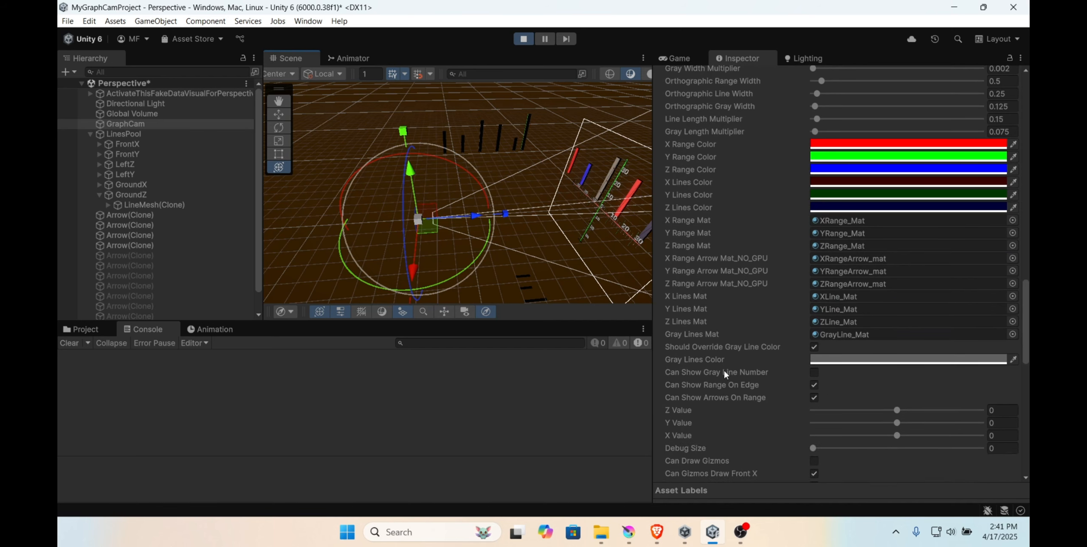
{"action": "left_click", "coordinate": [809, 374]}
{"action": "left_click", "coordinate": [816, 373]}
{"action": "left_click", "coordinate": [473, 212]}
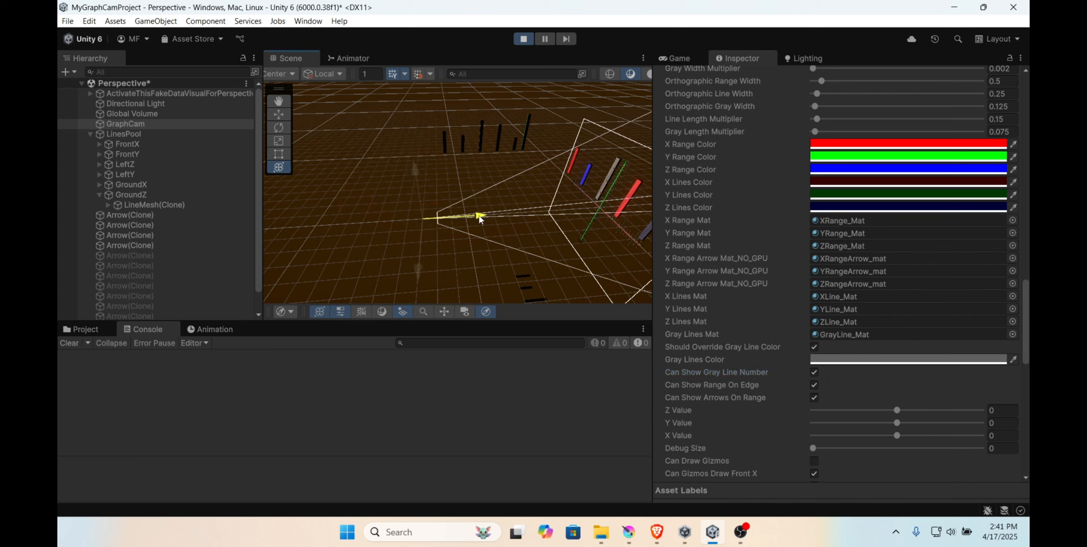
{"action": "left_click_drag", "start_coordinate": [439, 220], "coordinate": [539, 220]}
Step: Inspect the gray line numbers along the axes up close and nudge GraphCam forward along its Z axis
{"action": "scroll", "coordinate": [586, 212], "scroll_direction": "up", "scroll_amount": 4}
{"action": "middle_click_drag", "start_coordinate": [587, 216], "coordinate": [527, 209]}
{"action": "scroll", "coordinate": [627, 195], "scroll_direction": "up", "scroll_amount": 3}
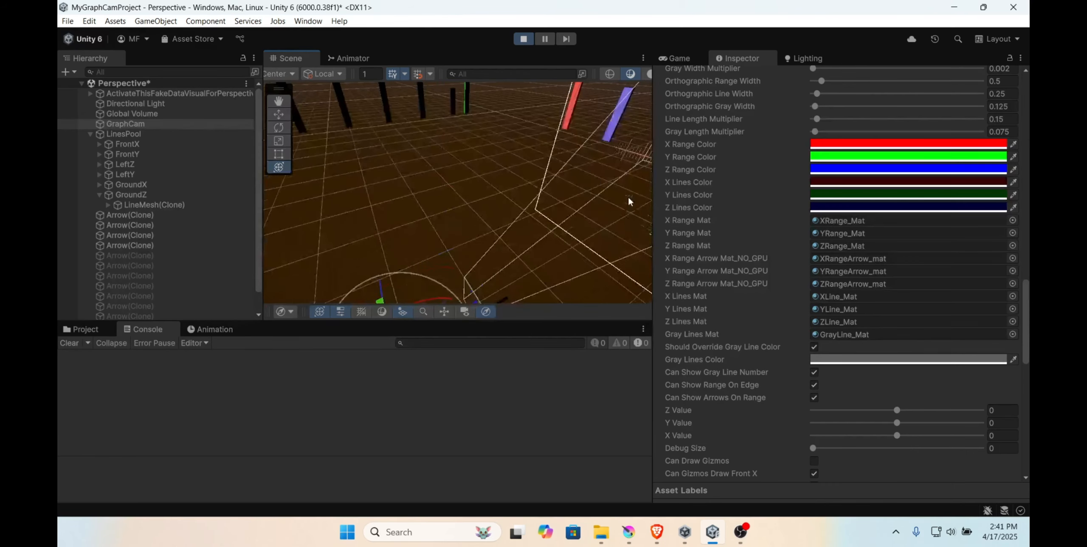
{"action": "middle_click_drag", "start_coordinate": [628, 195], "coordinate": [539, 188]}
{"action": "scroll", "coordinate": [538, 195], "scroll_direction": "down", "scroll_amount": 3}
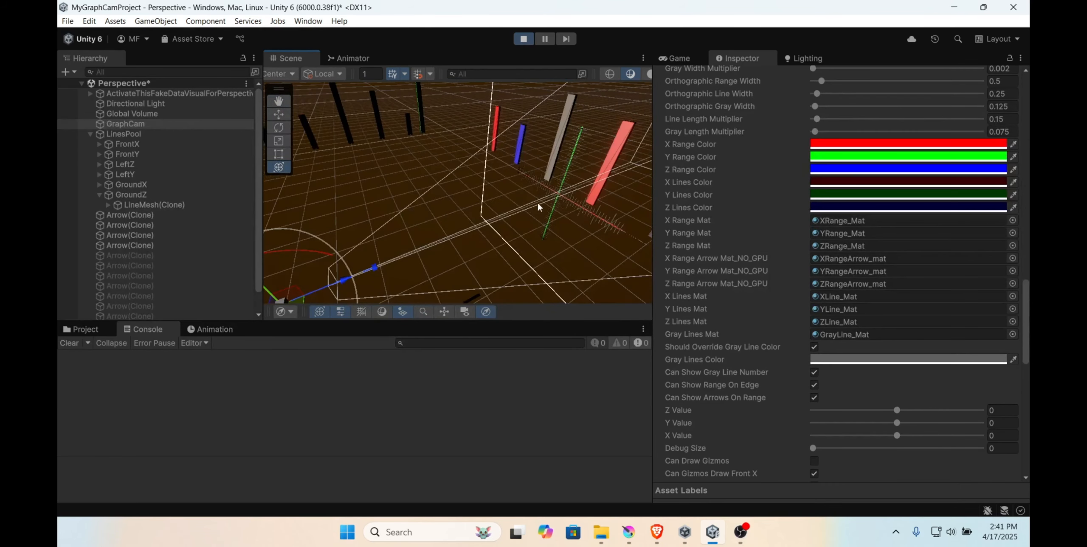
{"action": "left_click_drag", "start_coordinate": [344, 280], "coordinate": [381, 273]}
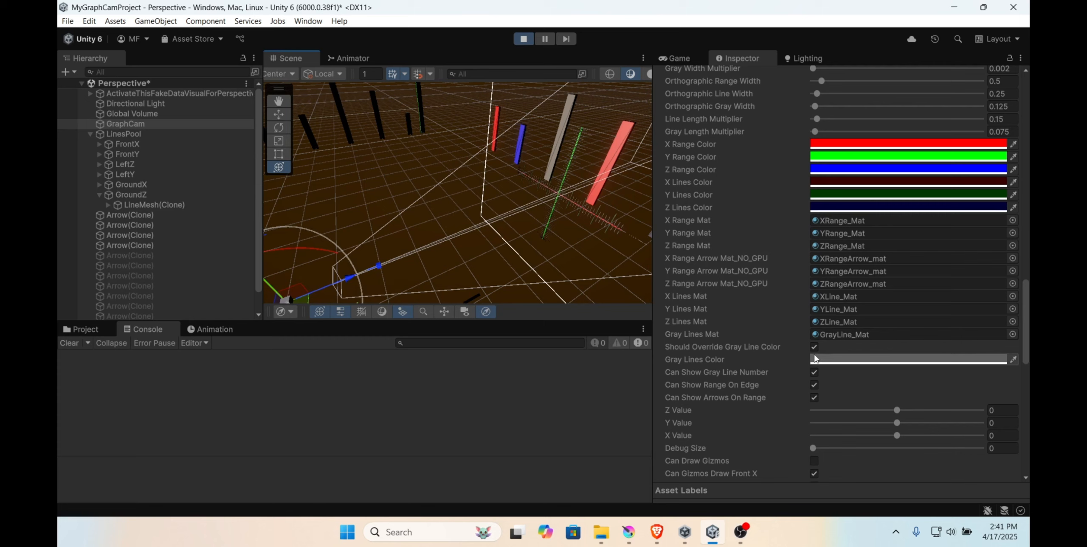
Step: Disable Can Show Gray Line Number and move GraphCam to show the graph without gray line numbers
{"action": "left_click", "coordinate": [813, 373]}
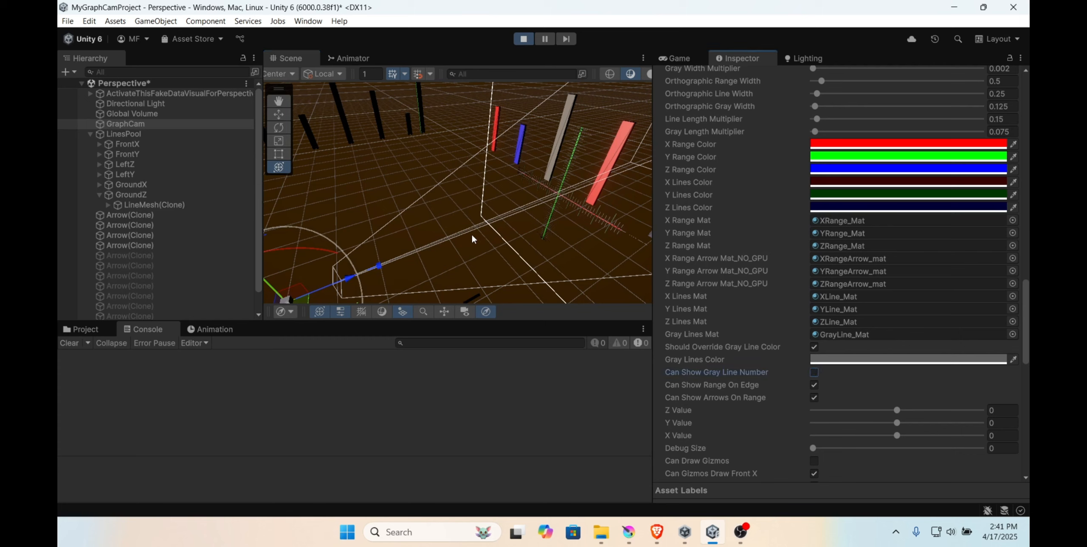
{"action": "left_click_drag", "start_coordinate": [471, 233], "coordinate": [611, 237], "text": "alt"}
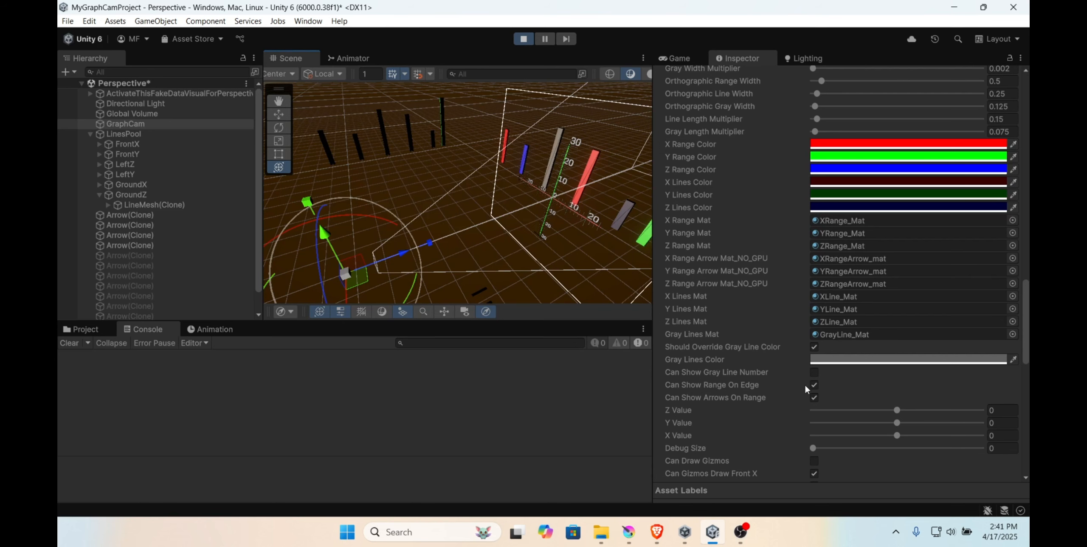
Step: Enable Can Show Gray Line Number again, move GraphCam along its Z axis, and check the graph in the Game view
{"action": "left_click", "coordinate": [814, 372]}
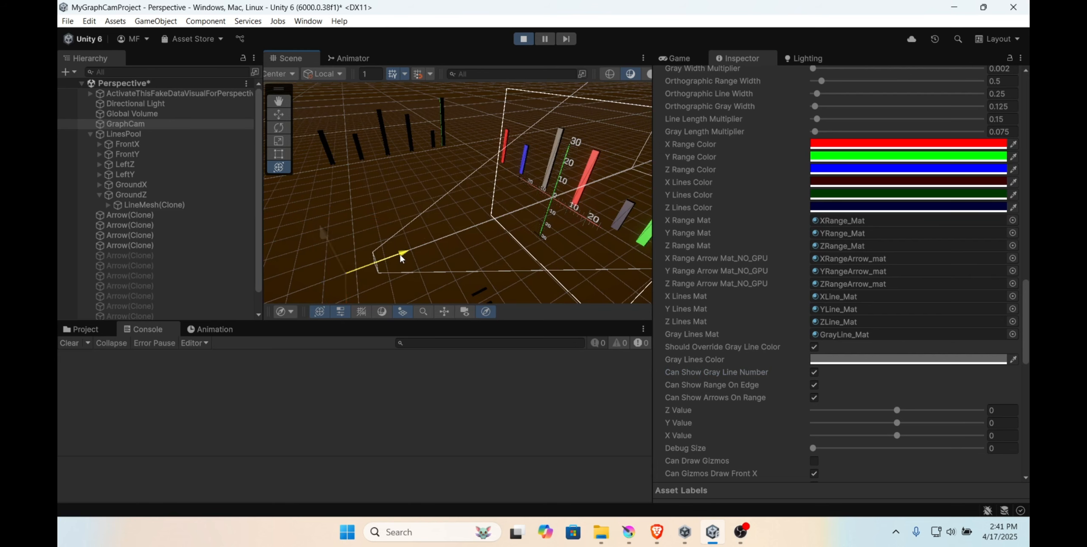
{"action": "left_click_drag", "start_coordinate": [402, 258], "coordinate": [576, 222], "text": "alt"}
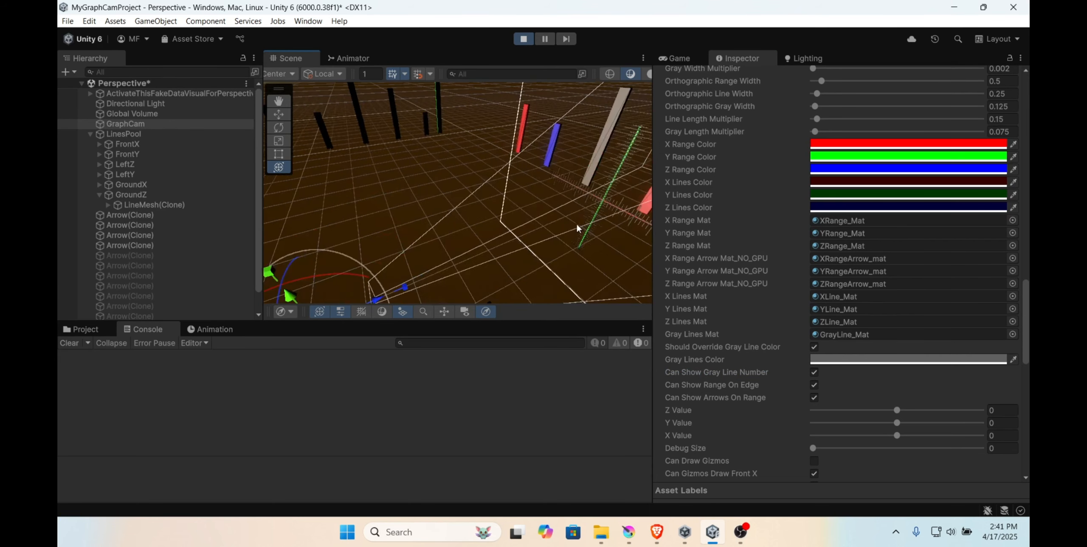
{"action": "left_click", "coordinate": [674, 59]}
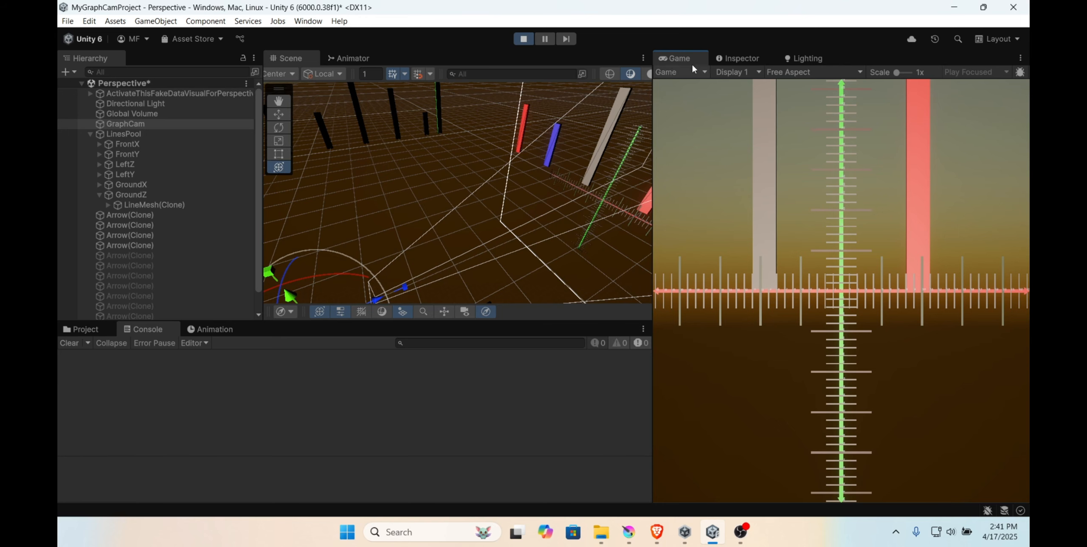
{"action": "left_click", "coordinate": [747, 59]}
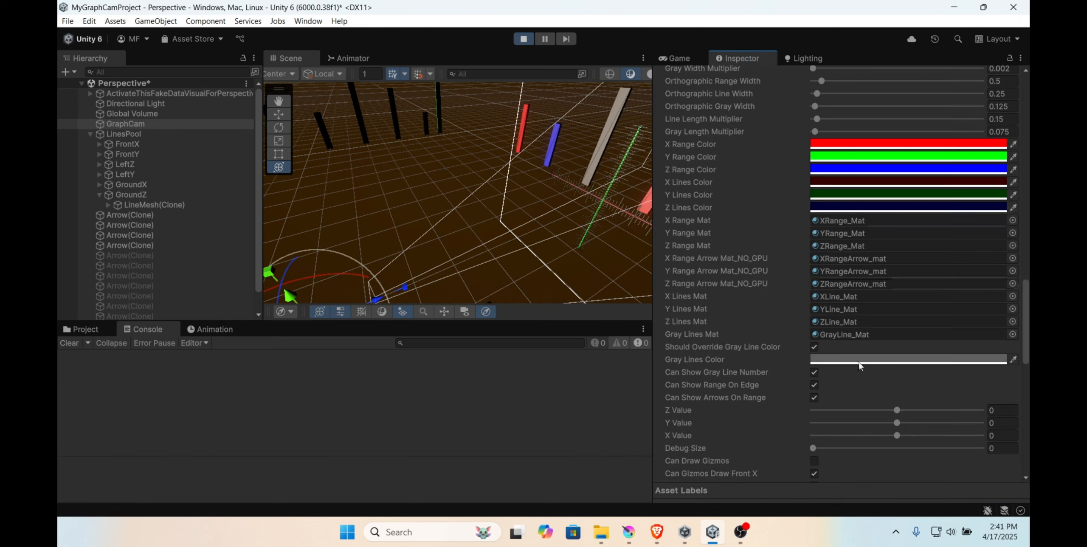
Step: Disable Can Show Gray Line Number in Graph Ctlr and inspect the gray lines on the X axis up close
{"action": "left_click", "coordinate": [815, 373]}
{"action": "left_click", "coordinate": [695, 346]}
{"action": "scroll", "coordinate": [612, 181], "scroll_direction": "up", "scroll_amount": 5}
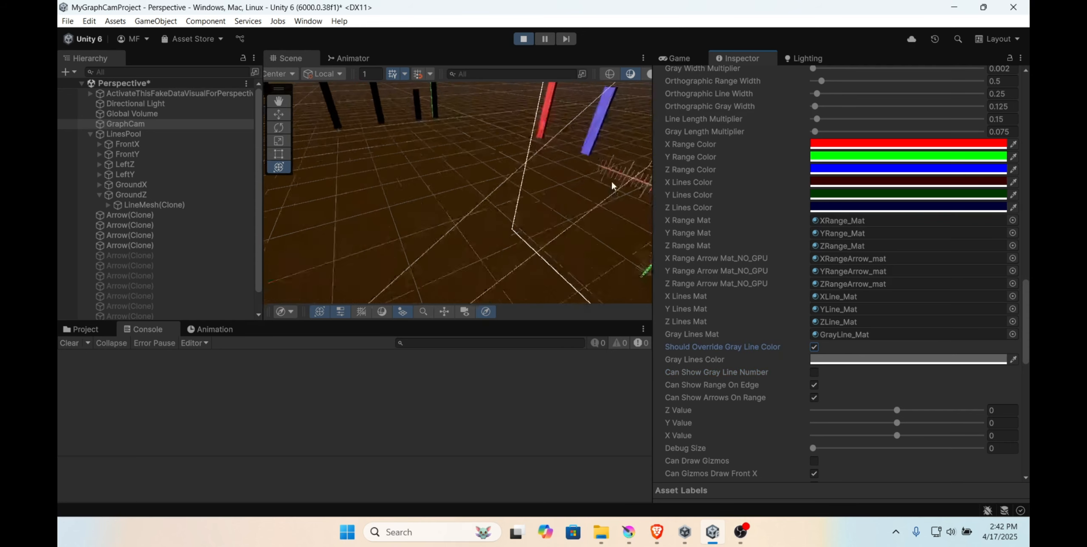
{"action": "middle_click_drag", "start_coordinate": [612, 181], "coordinate": [471, 211]}
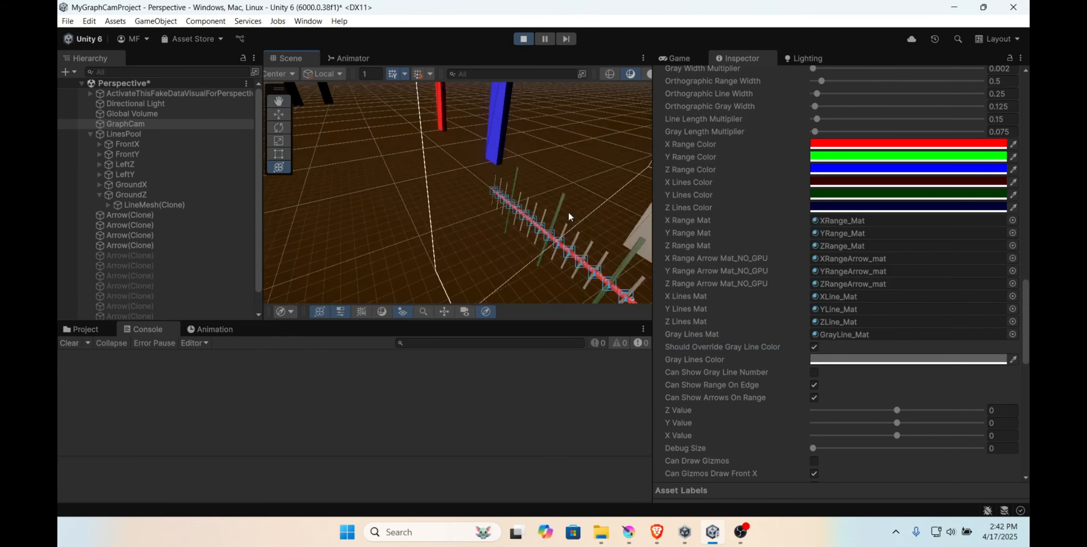
{"action": "scroll", "coordinate": [546, 216], "scroll_direction": "up", "scroll_amount": 3}
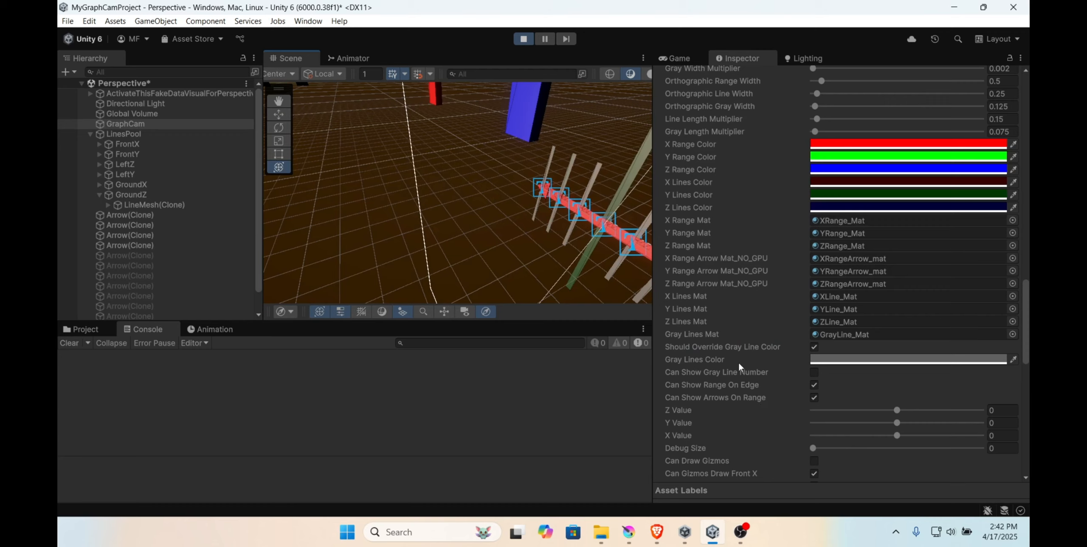
Step: Disable Should Override Gray Line Color, move GraphCam along its Z axis, and inspect the gray lines along the axes
{"action": "left_click", "coordinate": [814, 348]}
{"action": "scroll", "coordinate": [499, 206], "scroll_direction": "down", "scroll_amount": 10}
{"action": "middle_click_drag", "start_coordinate": [496, 217], "coordinate": [521, 159]}
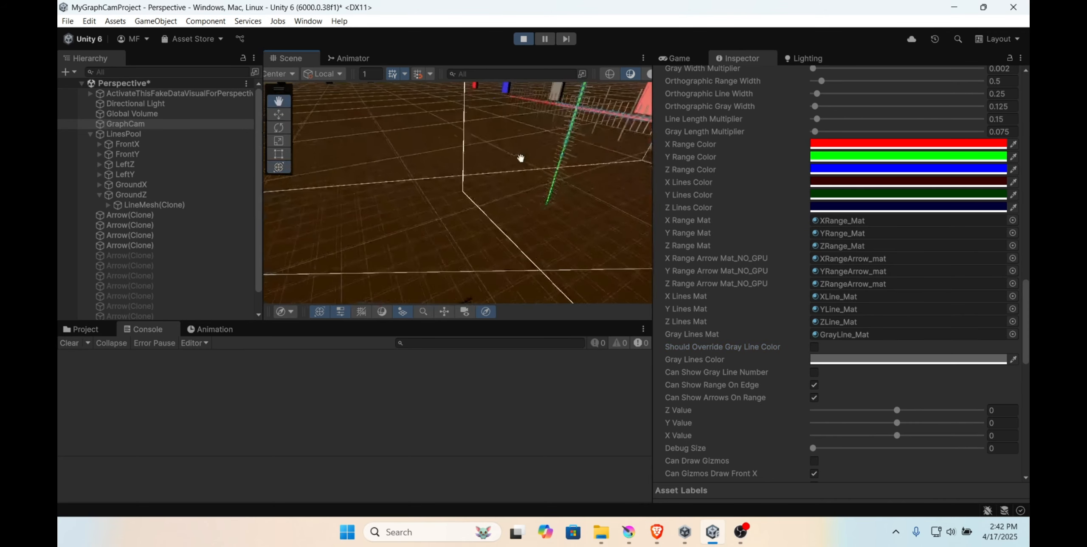
{"action": "scroll", "coordinate": [520, 159], "scroll_direction": "down", "scroll_amount": 8}
{"action": "left_click_drag", "start_coordinate": [343, 190], "coordinate": [369, 190]}
{"action": "scroll", "coordinate": [565, 164], "scroll_direction": "up", "scroll_amount": 10}
{"action": "middle_click_drag", "start_coordinate": [599, 127], "coordinate": [541, 166]}
{"action": "right_click_drag", "start_coordinate": [542, 166], "coordinate": [643, 149]}
{"action": "right_click_drag", "start_coordinate": [553, 184], "coordinate": [534, 198]}
{"action": "middle_click_drag", "start_coordinate": [534, 198], "coordinate": [566, 200]}
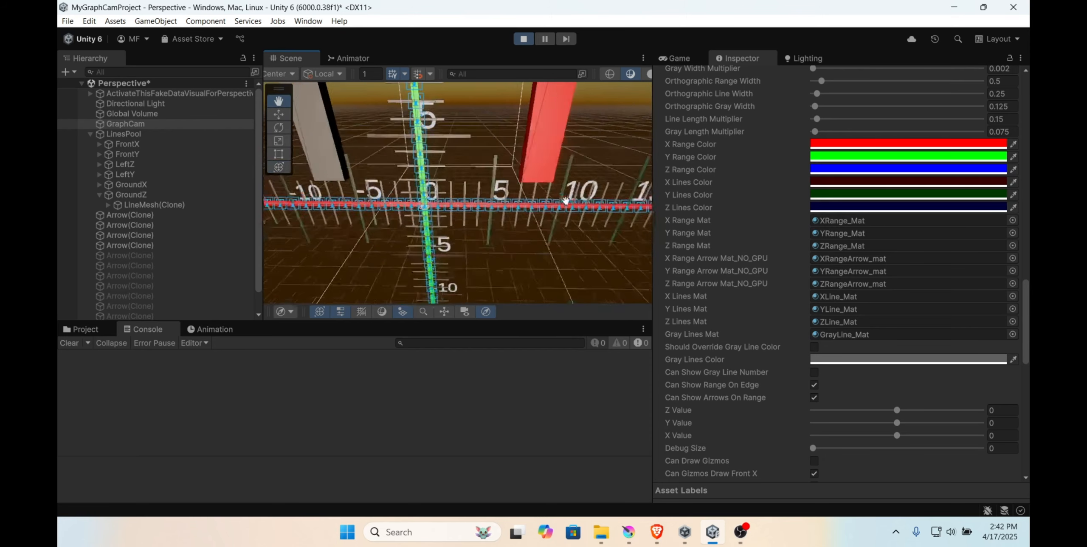
Step: Check the graph from farther away around GraphCam and in the Game view
{"action": "scroll", "coordinate": [571, 193], "scroll_direction": "down", "scroll_amount": 10}
{"action": "right_click_drag", "start_coordinate": [572, 190], "coordinate": [499, 210]}
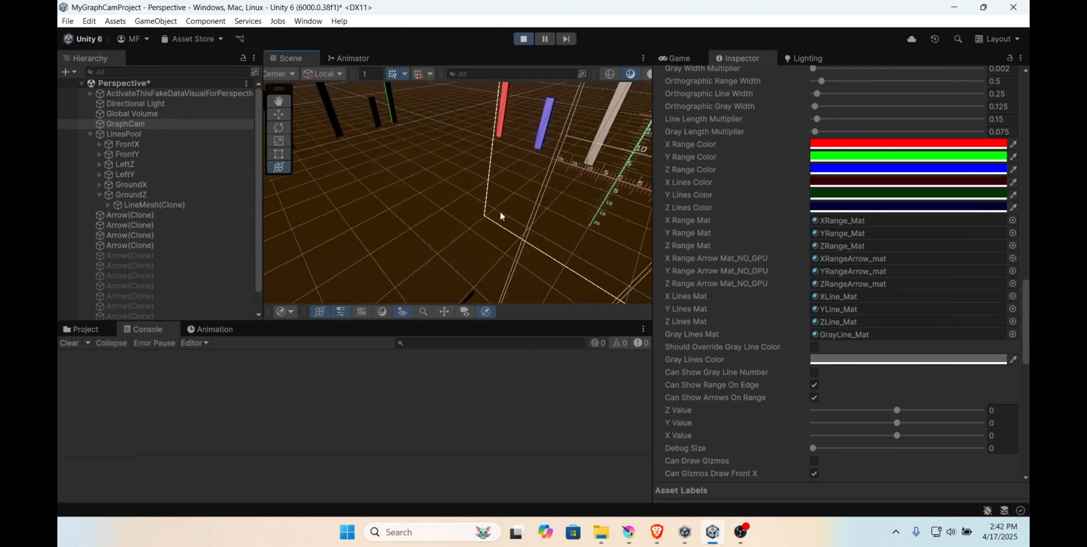
{"action": "key", "text": "f"}
{"action": "scroll", "coordinate": [496, 201], "scroll_direction": "up", "scroll_amount": 8}
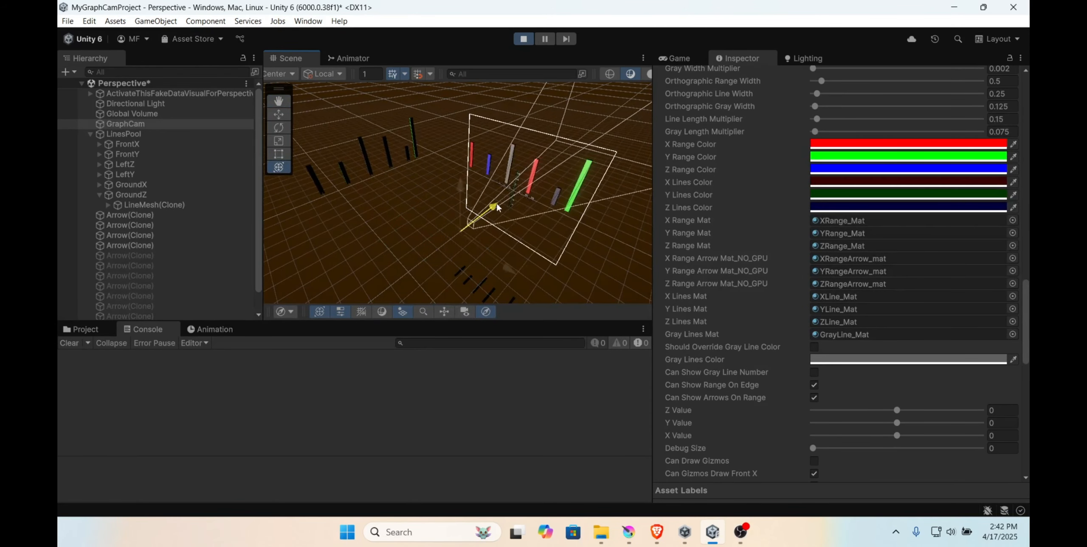
{"action": "left_click", "coordinate": [676, 58]}
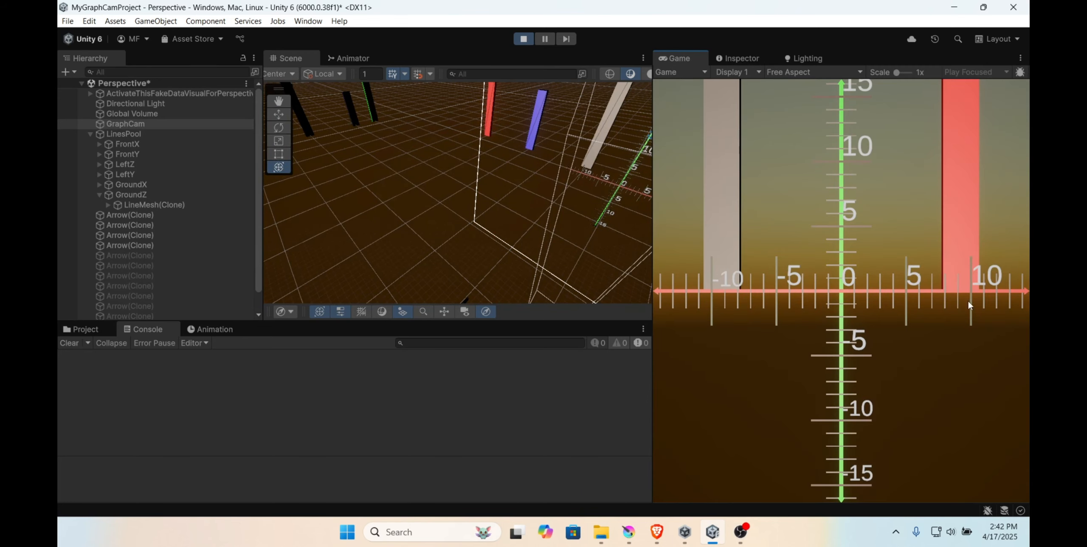
Step: Enable Should Override Gray Line Color again and return to the Game view
{"action": "left_click", "coordinate": [734, 59]}
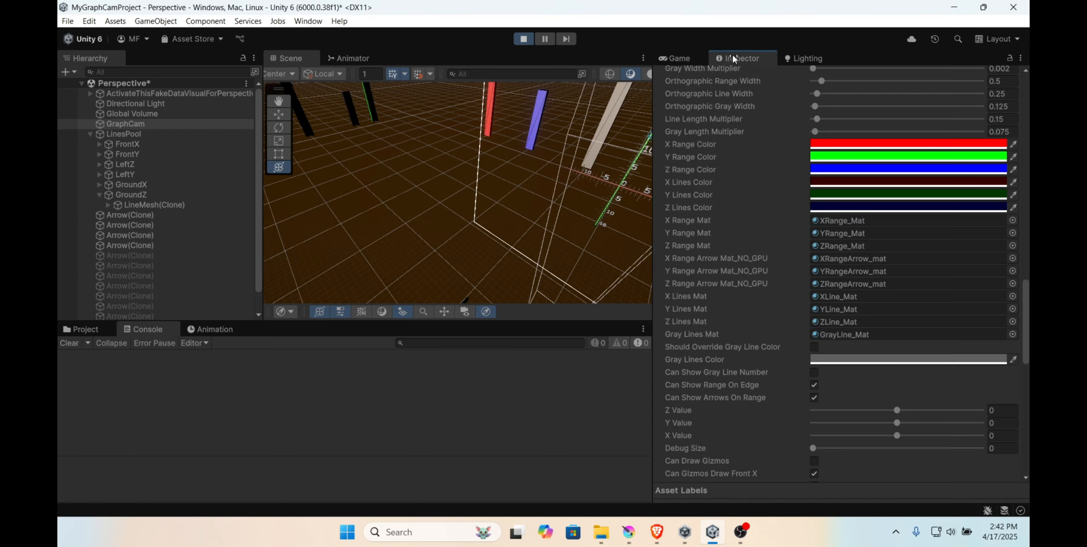
{"action": "left_click", "coordinate": [809, 346]}
{"action": "left_click", "coordinate": [679, 59]}
{"action": "scroll", "coordinate": [586, 179], "scroll_direction": "down", "scroll_amount": 5}
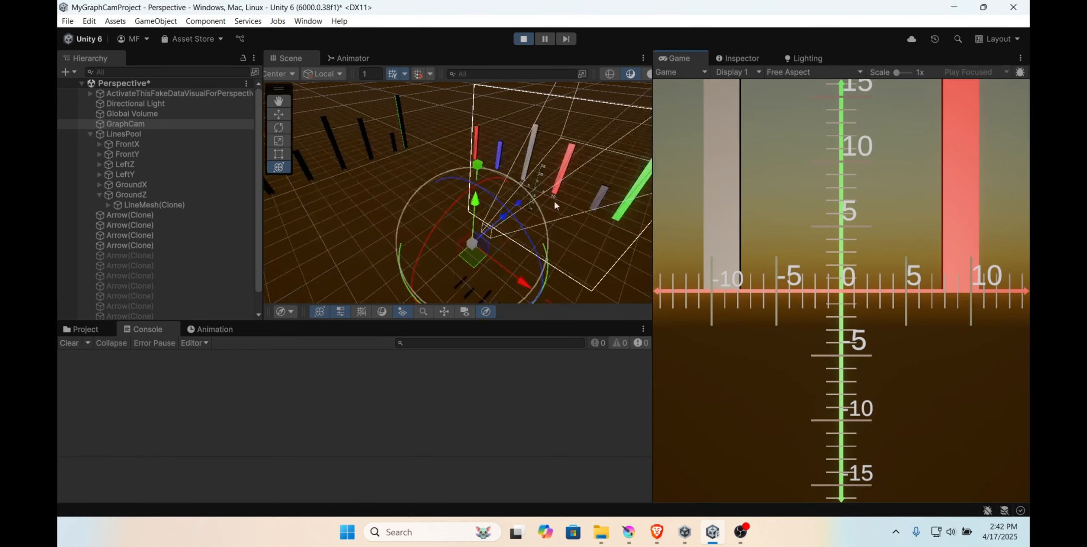
Step: Move GraphCam backward along its Z axis to compare the graph's spacing, and exit Play mode
{"action": "left_click_drag", "start_coordinate": [492, 234], "coordinate": [435, 267]}
{"action": "right_click_drag", "start_coordinate": [561, 209], "coordinate": [480, 225]}
{"action": "scroll", "coordinate": [481, 226], "scroll_direction": "down", "scroll_amount": 5}
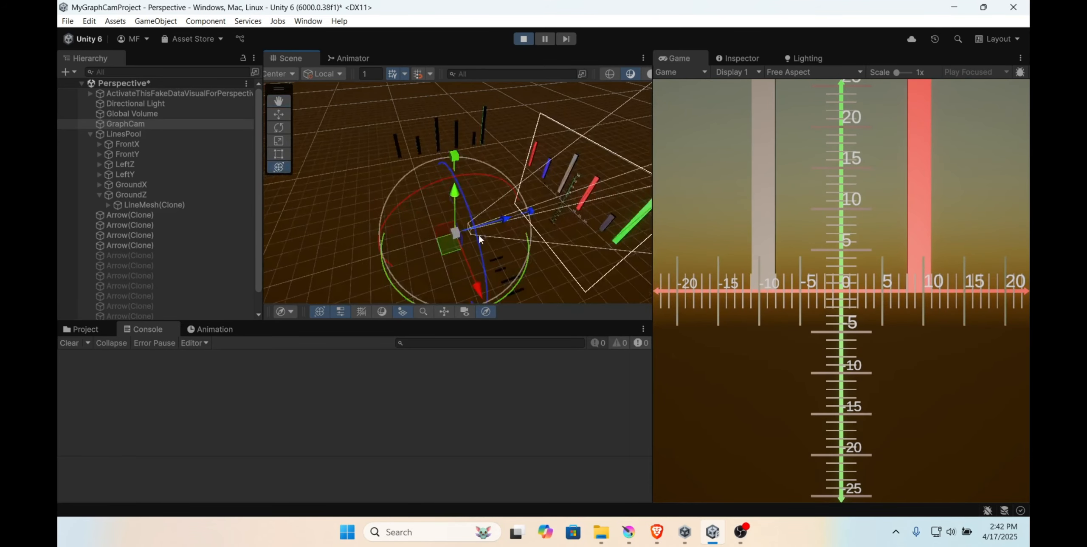
{"action": "left_click_drag", "start_coordinate": [500, 216], "coordinate": [407, 236]}
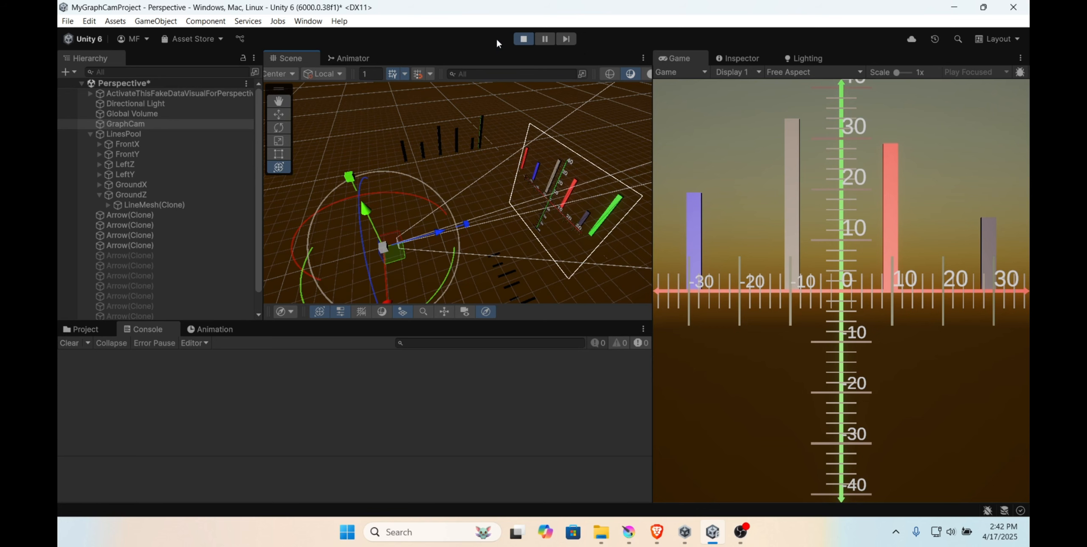
{"action": "left_click", "coordinate": [521, 40]}
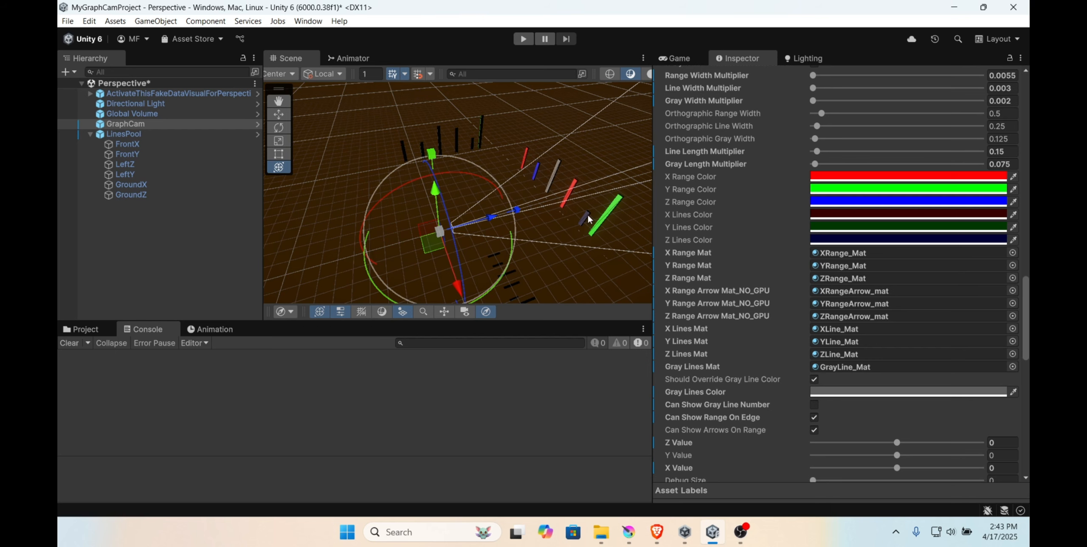
Step: In Graph Ctlr, set Spacing Interval At Initial Distance to 1 and Initial Distance to 50
{"action": "scroll", "coordinate": [838, 192], "scroll_direction": "up", "scroll_amount": 10}
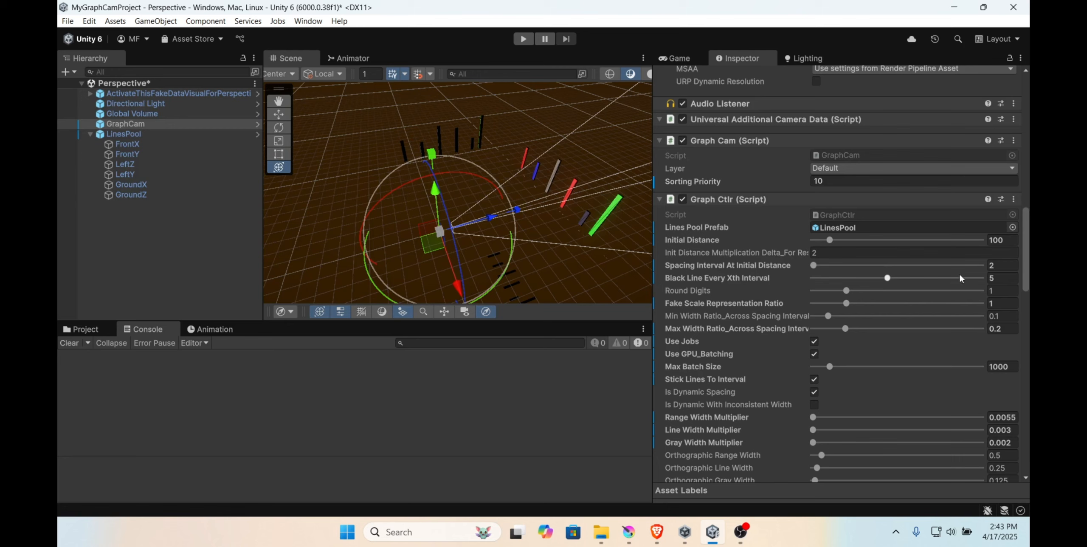
{"action": "left_click", "coordinate": [1009, 266]}
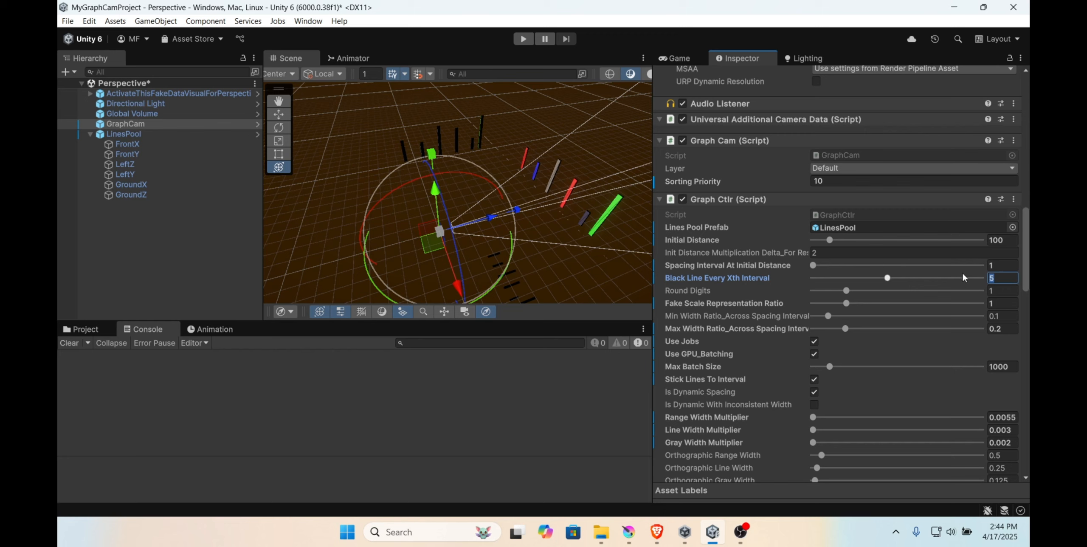
{"action": "left_click", "coordinate": [1009, 240]}
{"action": "left_click", "coordinate": [1009, 242]}
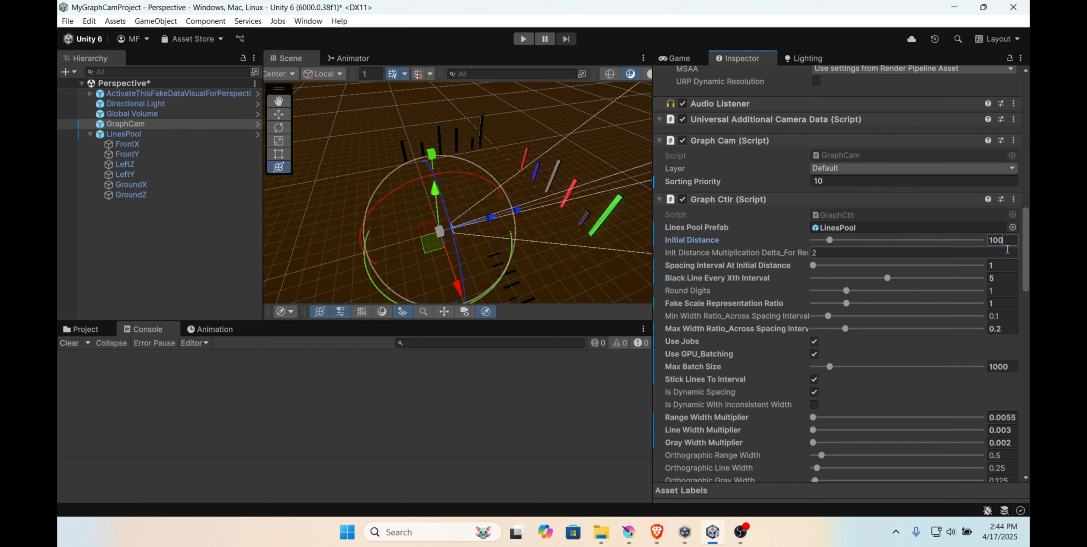
{"action": "key", "text": "BackSpace"}
{"action": "key", "text": "BackSpace"}
{"action": "type", "text": "50"}
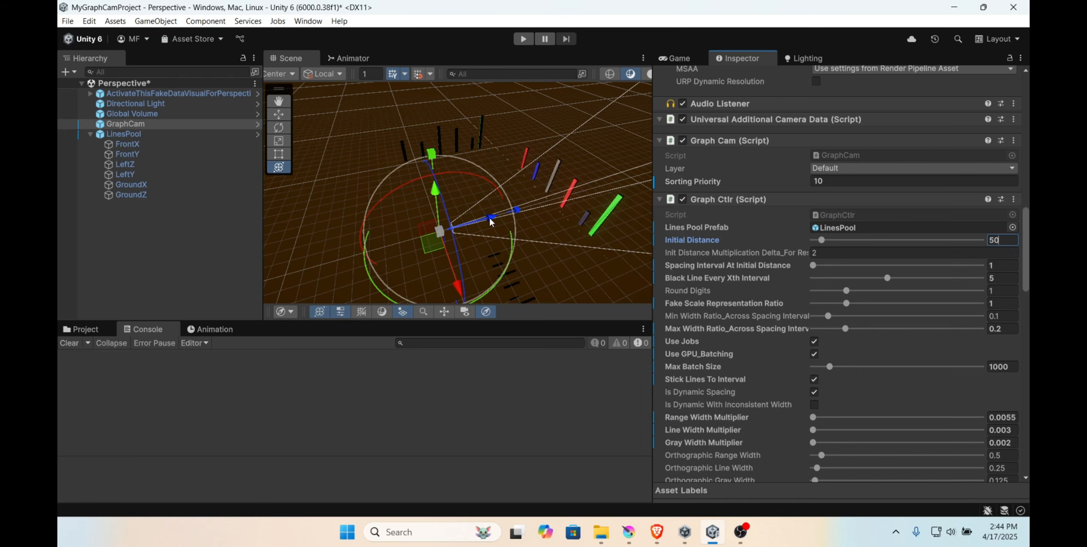
Step: Set GraphCam's Z position to -50 and check the result in the Game view
{"action": "left_click_drag", "start_coordinate": [491, 220], "coordinate": [526, 210]}
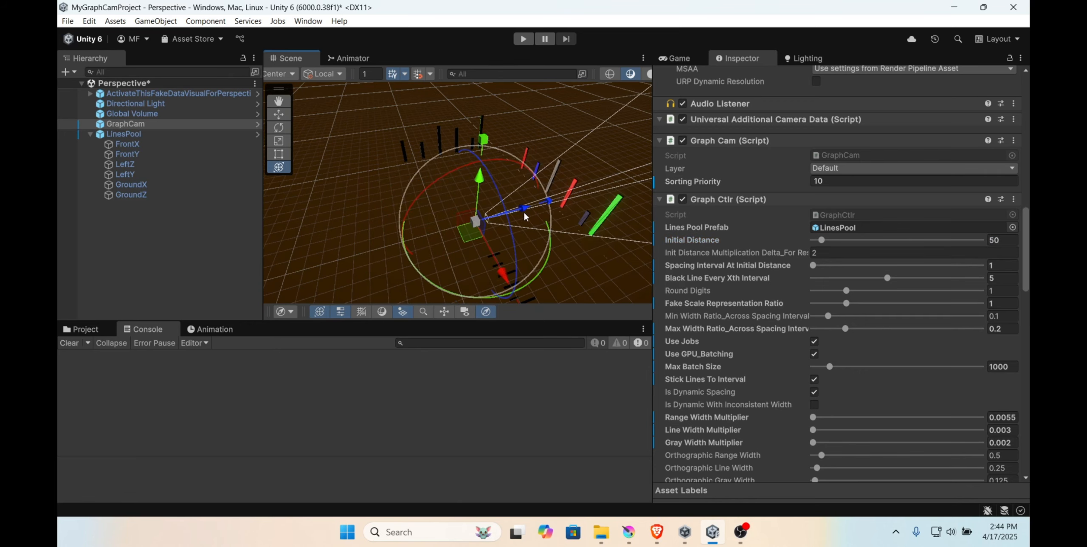
{"action": "left_click", "coordinate": [679, 56]}
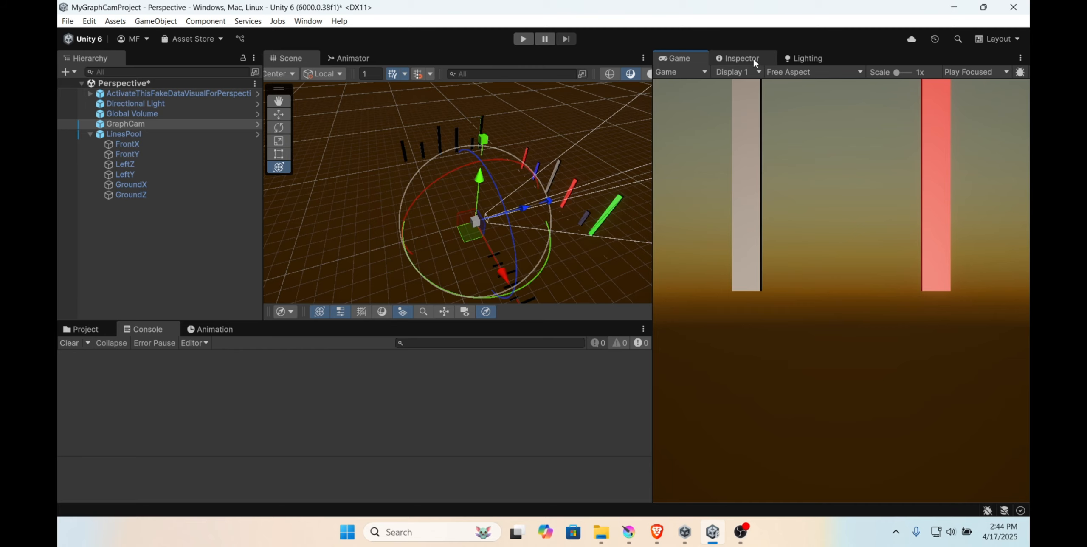
{"action": "left_click", "coordinate": [741, 58]}
{"action": "scroll", "coordinate": [863, 174], "scroll_direction": "up", "scroll_amount": 10}
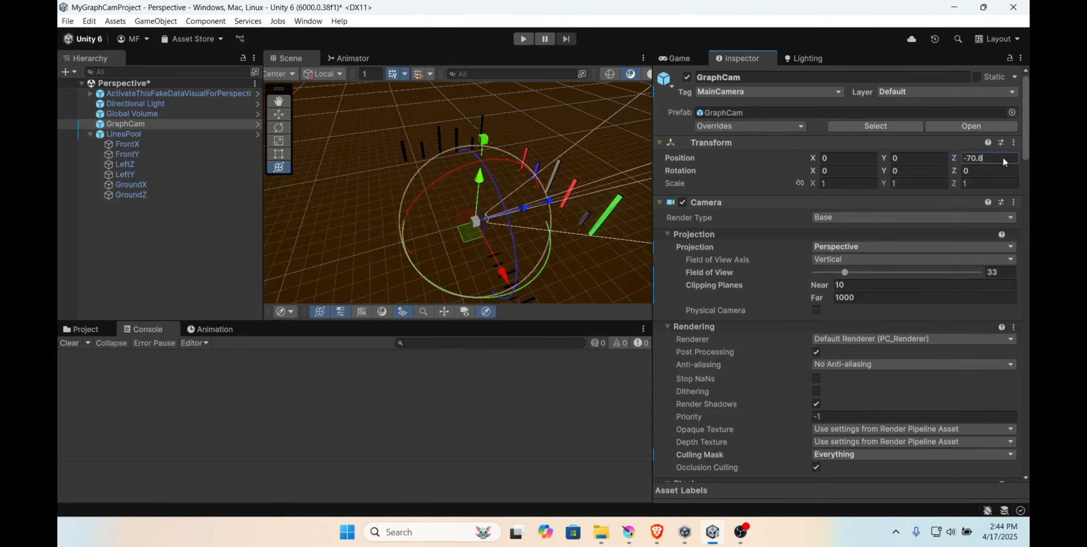
{"action": "type", "text": "-"}
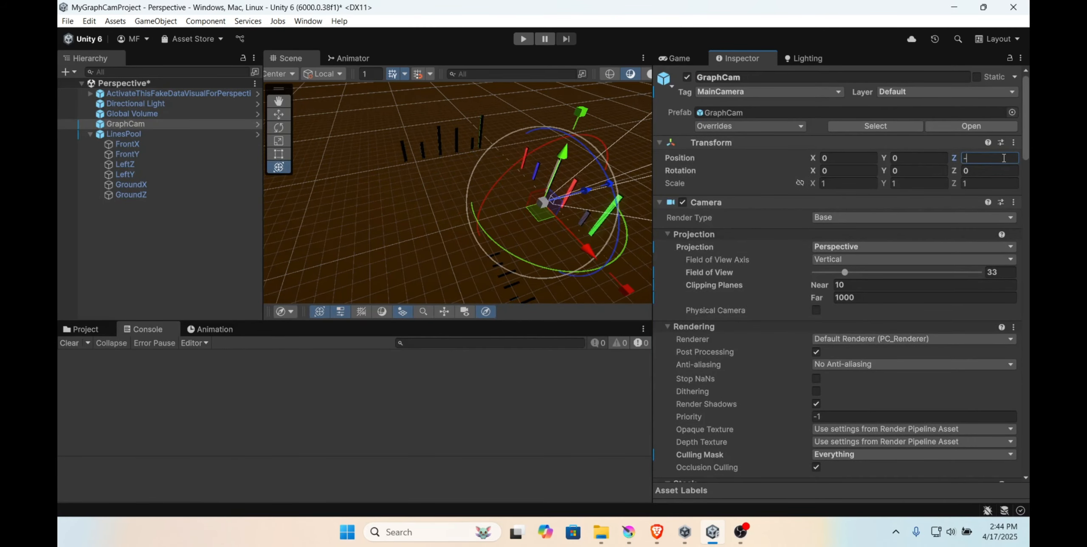
{"action": "type", "text": "50"}
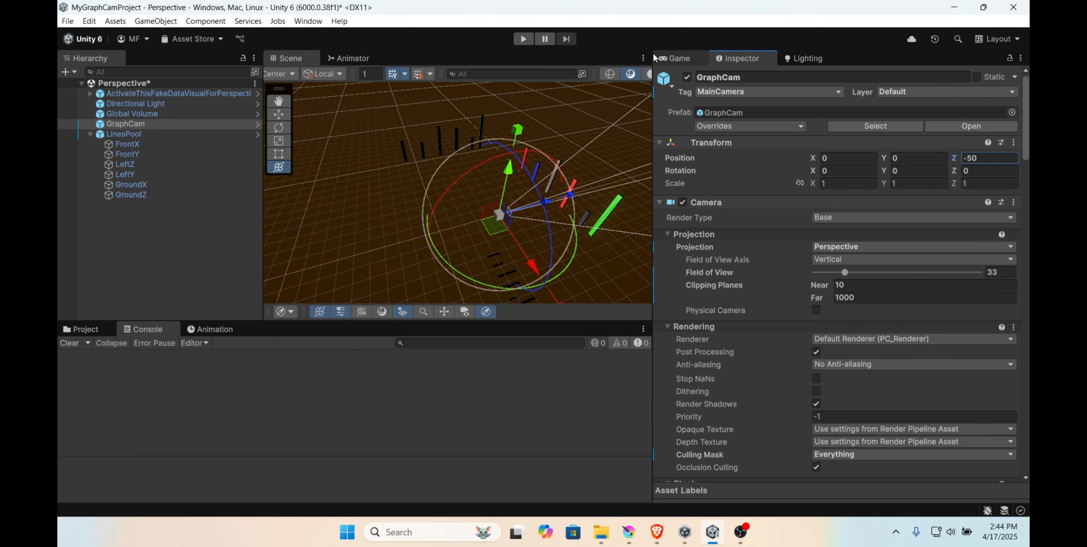
{"action": "left_click", "coordinate": [696, 62]}
Step: Set Graph Ctlr's Init Distance Multiplication Delta to 3
{"action": "left_click", "coordinate": [735, 62]}
{"action": "scroll", "coordinate": [853, 269], "scroll_direction": "down", "scroll_amount": 15}
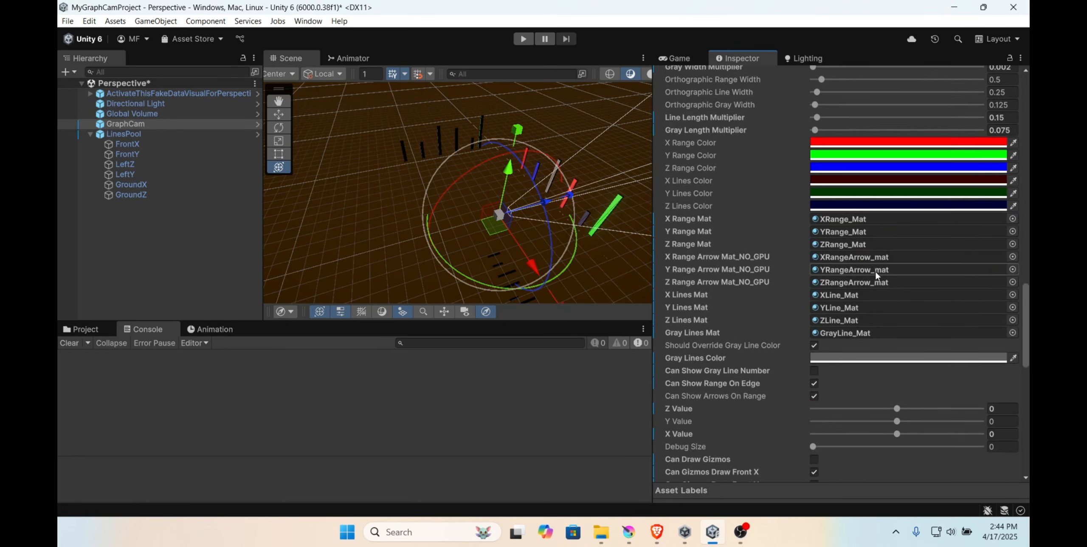
{"action": "scroll", "coordinate": [877, 269], "scroll_direction": "up", "scroll_amount": 10}
{"action": "scroll", "coordinate": [862, 254], "scroll_direction": "up", "scroll_amount": 3}
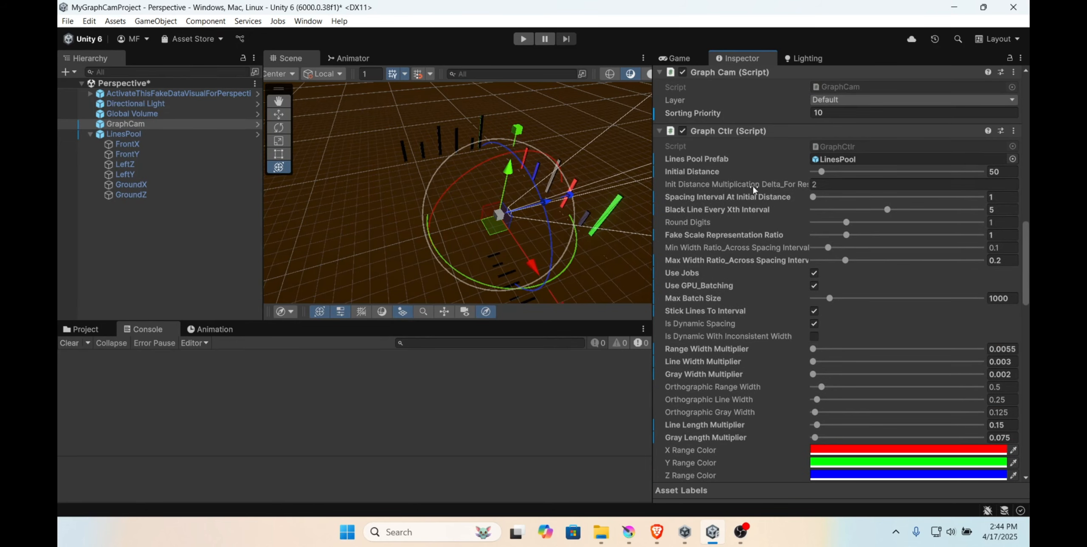
{"action": "left_click", "coordinate": [859, 186]}
{"action": "double_click", "coordinate": [858, 185]}
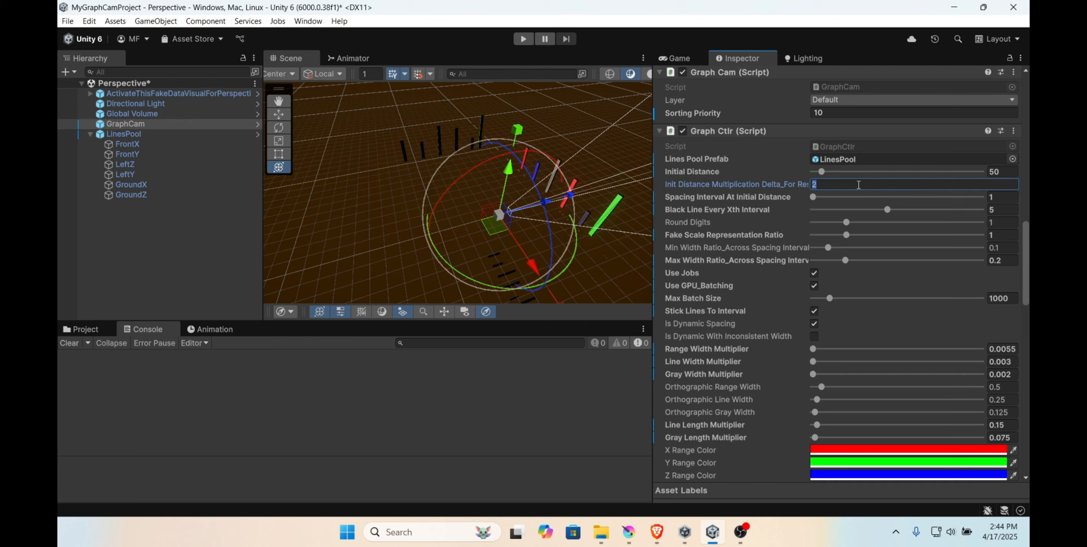
{"action": "type", "text": "3"}
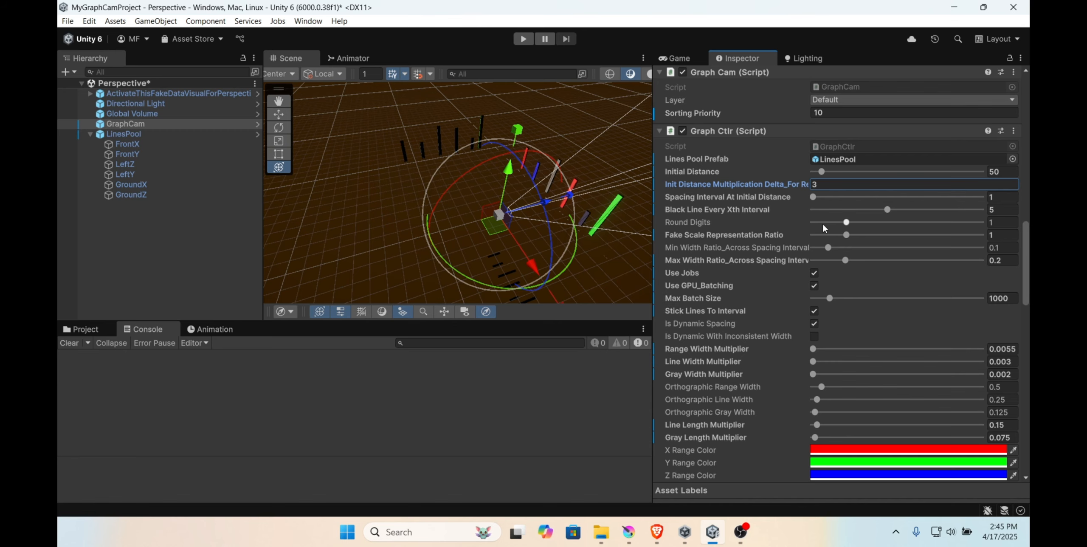
Step: Enter Play mode and set the Game view's aspect ratio to 16:9
{"action": "left_click", "coordinate": [523, 38]}
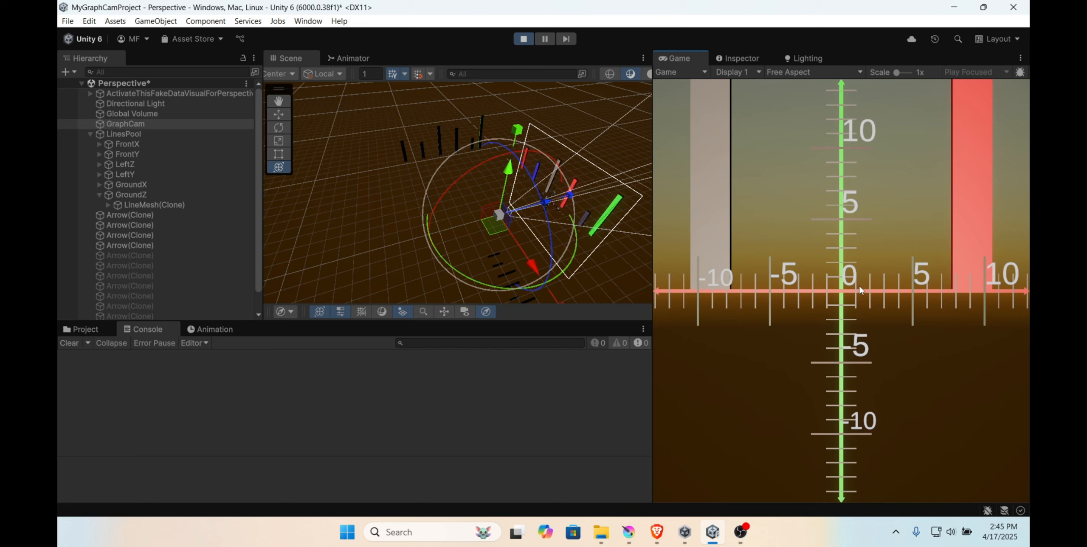
{"action": "right_click_drag", "start_coordinate": [525, 223], "coordinate": [626, 224]}
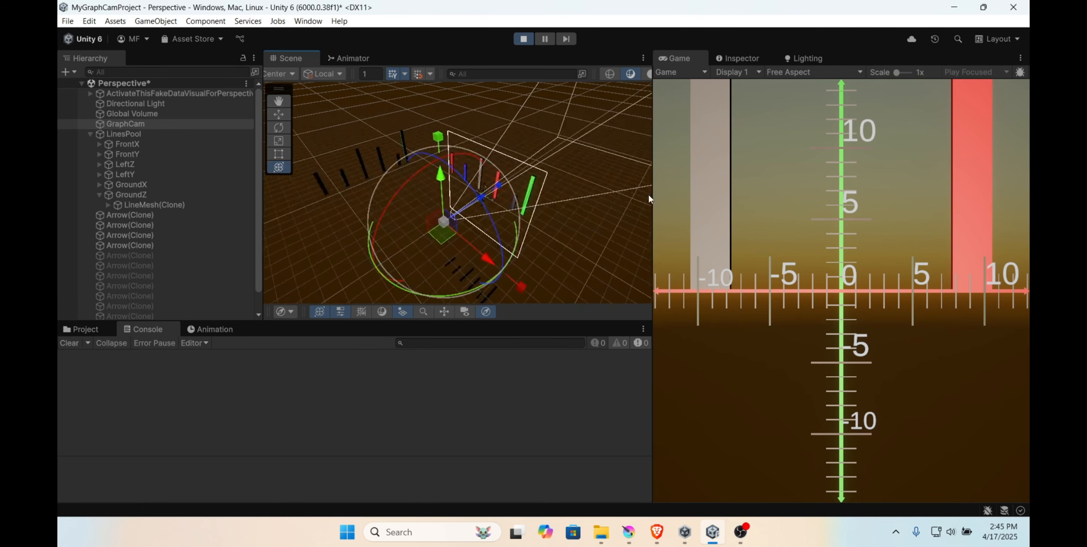
{"action": "left_click", "coordinate": [731, 72]}
{"action": "left_click", "coordinate": [700, 73]}
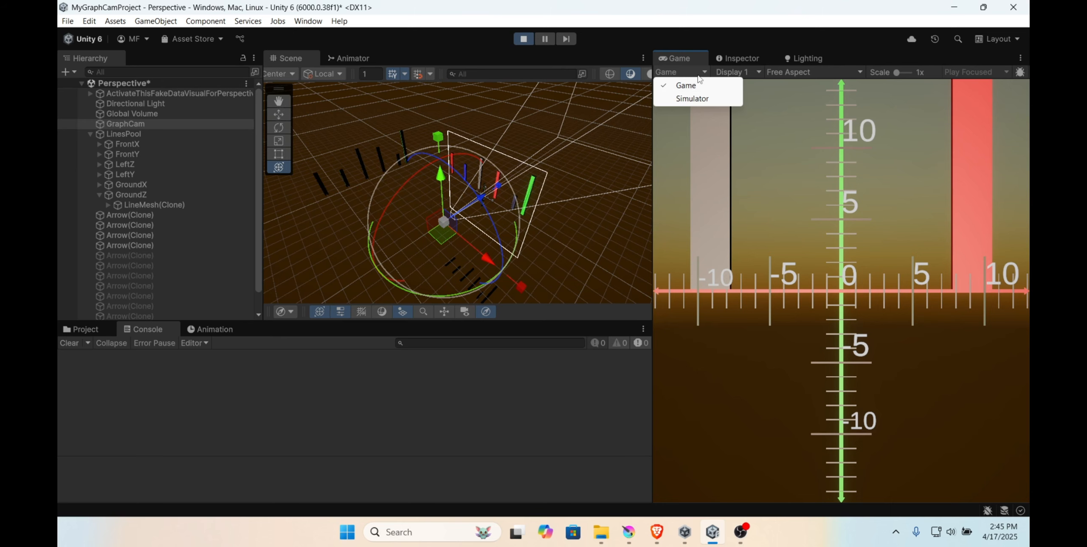
{"action": "left_click", "coordinate": [774, 73]}
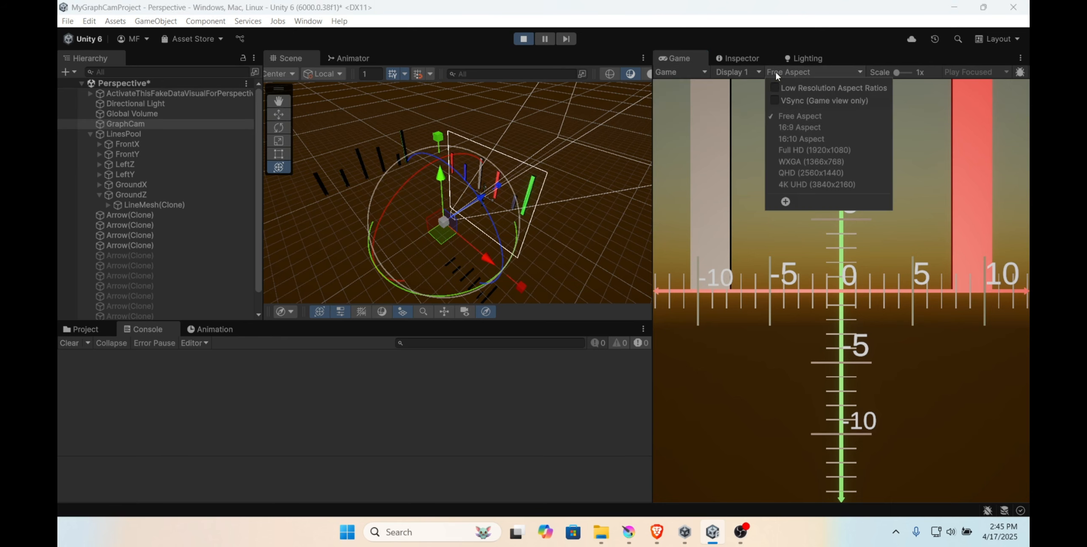
{"action": "left_click", "coordinate": [804, 127]}
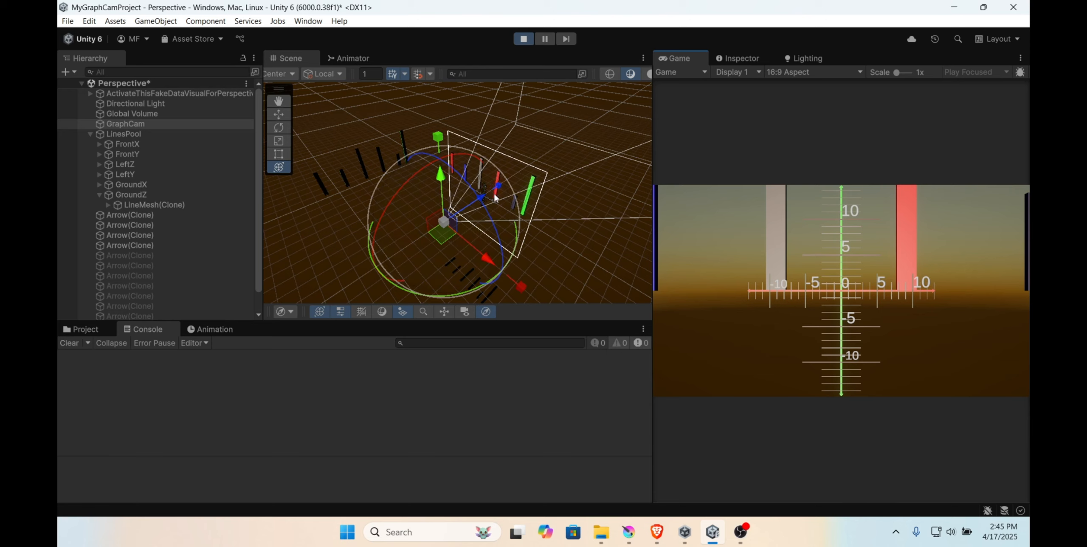
Step: Move GraphCam backward along its Z axis in two stages to show how the graph's spacing interval adapts
{"action": "left_click_drag", "start_coordinate": [484, 198], "coordinate": [358, 207]}
{"action": "scroll", "coordinate": [479, 179], "scroll_direction": "down", "scroll_amount": 4}
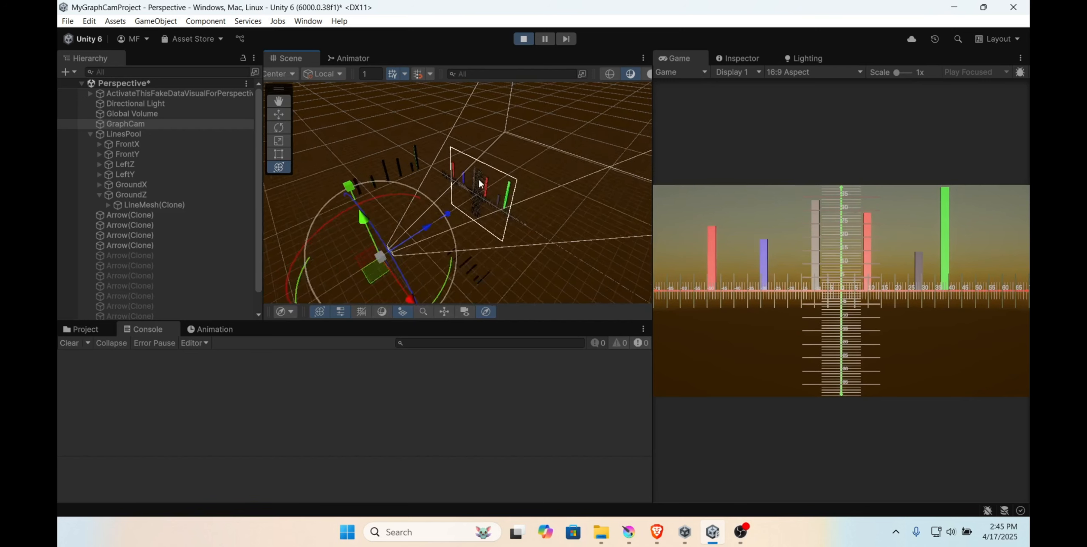
{"action": "right_click_drag", "start_coordinate": [478, 179], "coordinate": [396, 219]}
{"action": "left_click_drag", "start_coordinate": [478, 195], "coordinate": [435, 214]}
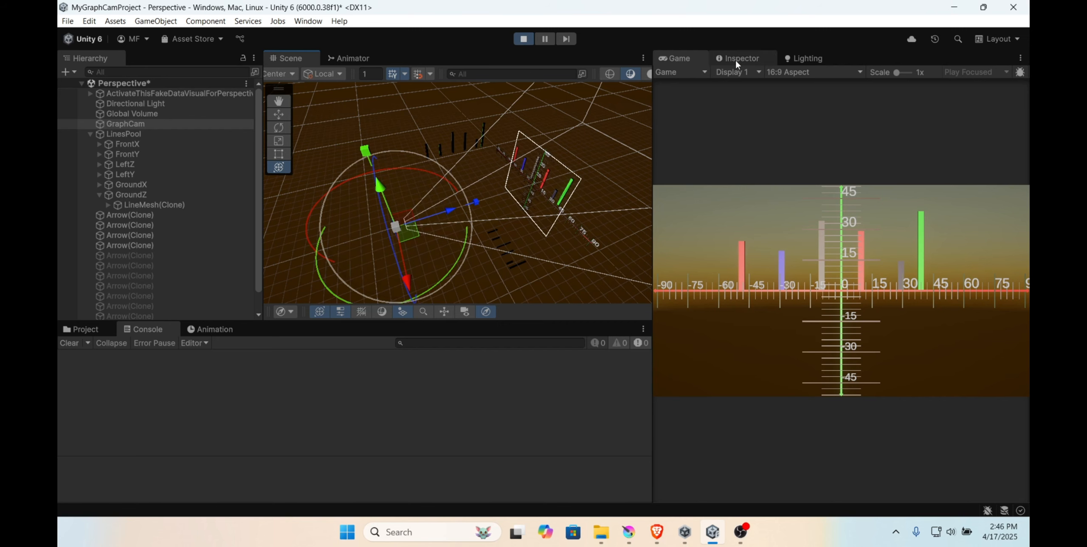
Step: Exit Play mode and bring up the Graph Cam Prefabs folder in the project's assets
{"action": "left_click", "coordinate": [522, 42]}
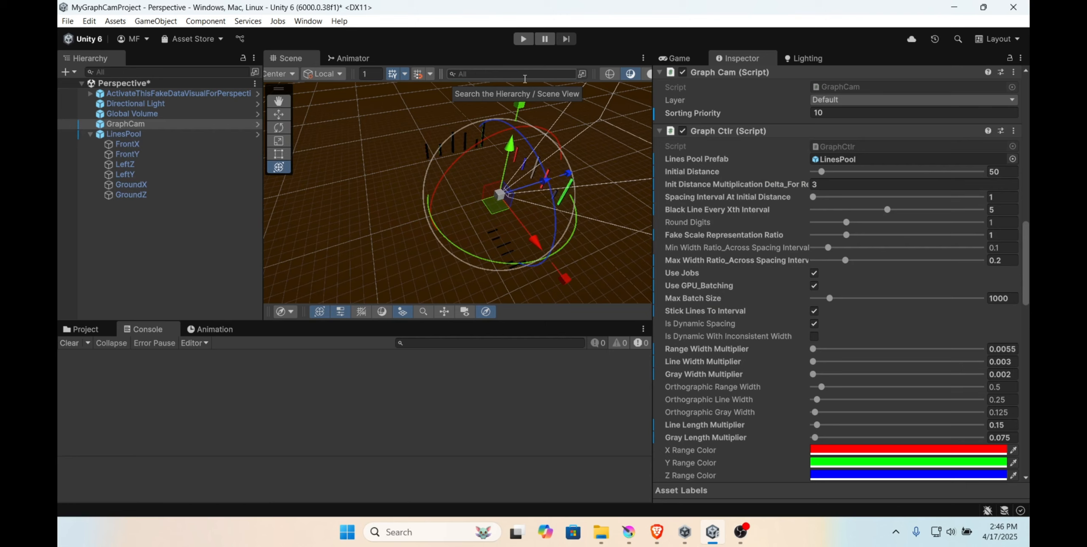
{"action": "left_click", "coordinate": [101, 328]}
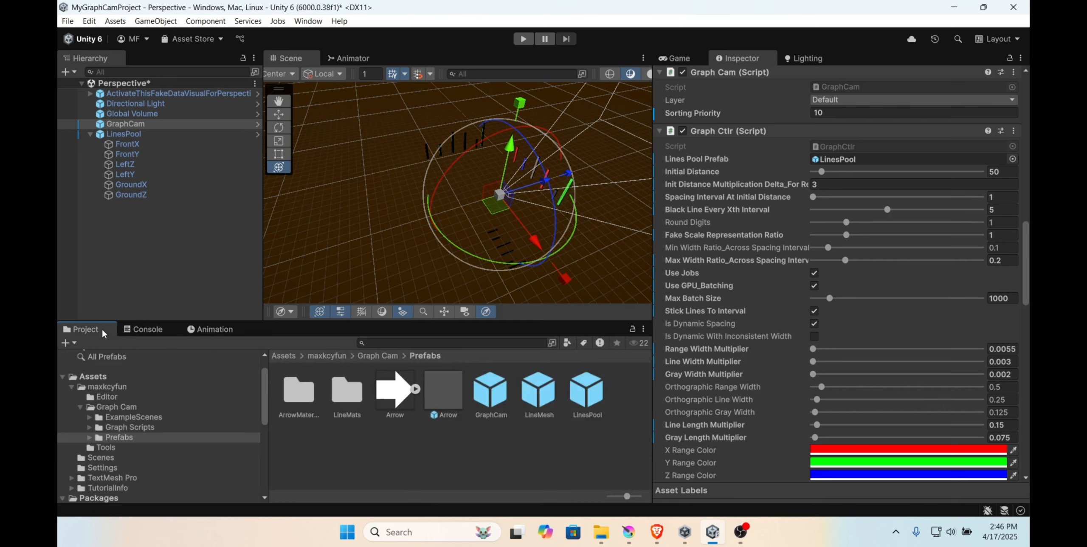
Step: Bring up the ExampleScenes folder in the project's Graph Cam assets and inspect the Perspective scene asset
{"action": "left_click", "coordinate": [159, 332]}
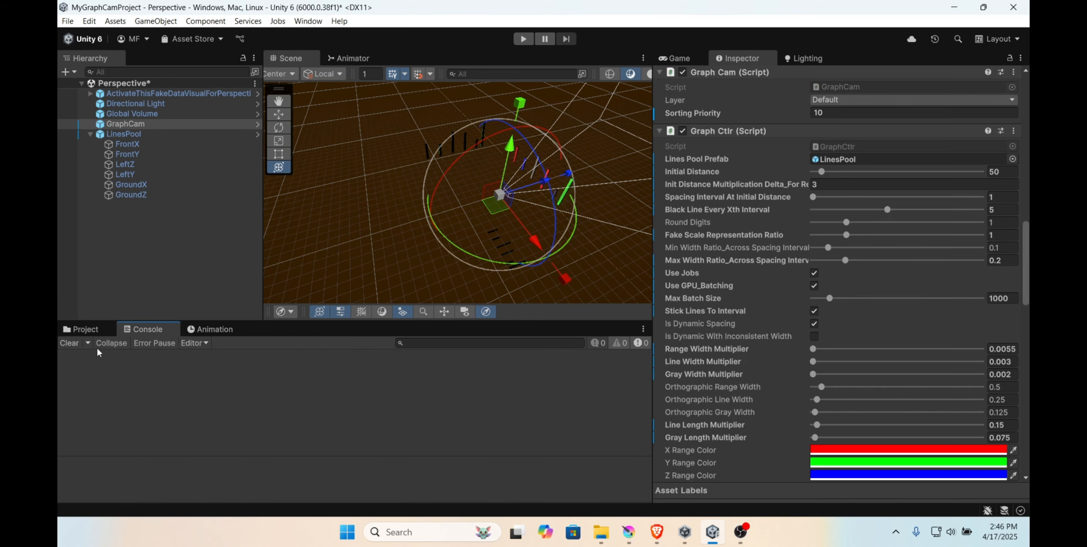
{"action": "left_click", "coordinate": [87, 330]}
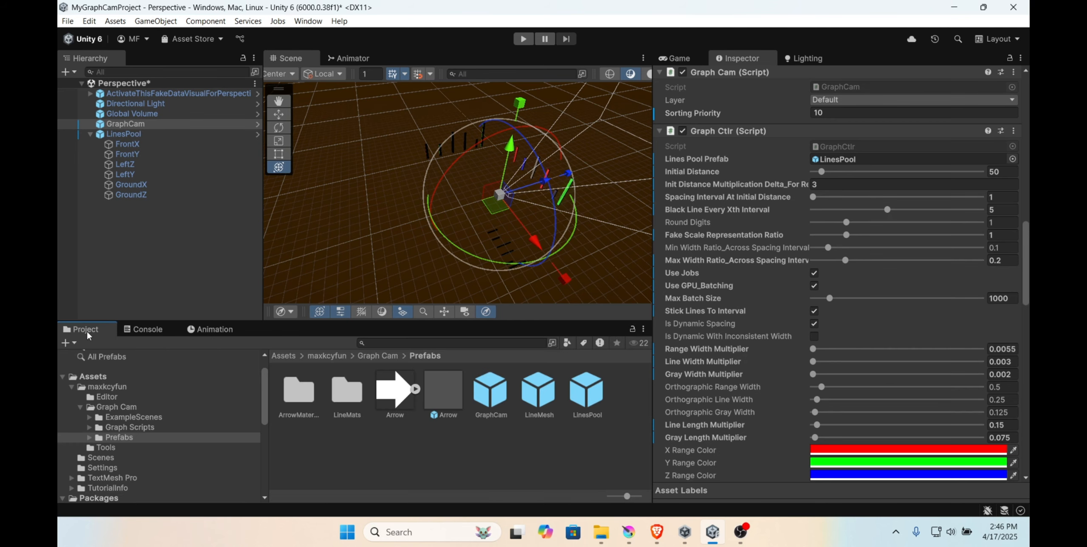
{"action": "left_click", "coordinate": [138, 420]}
{"action": "left_click", "coordinate": [411, 401]}
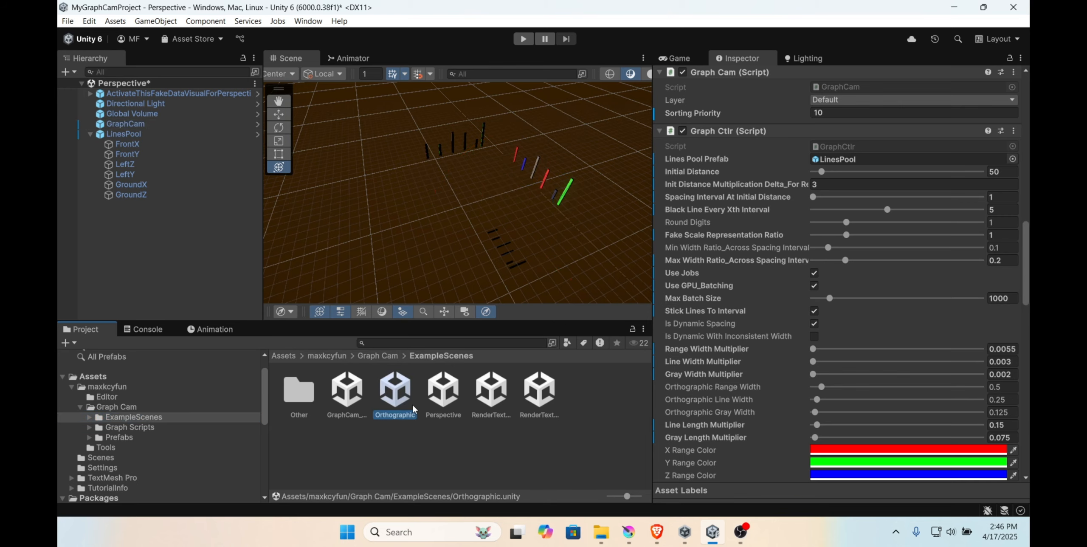
{"action": "left_click", "coordinate": [440, 396]}
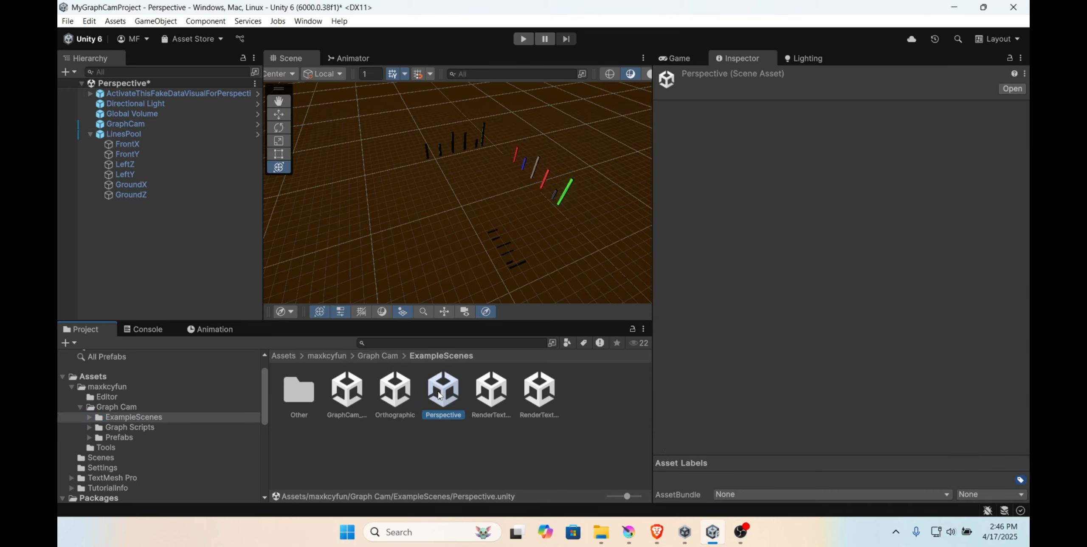
{"action": "left_click", "coordinate": [670, 58]}
{"action": "left_click", "coordinate": [736, 57]}
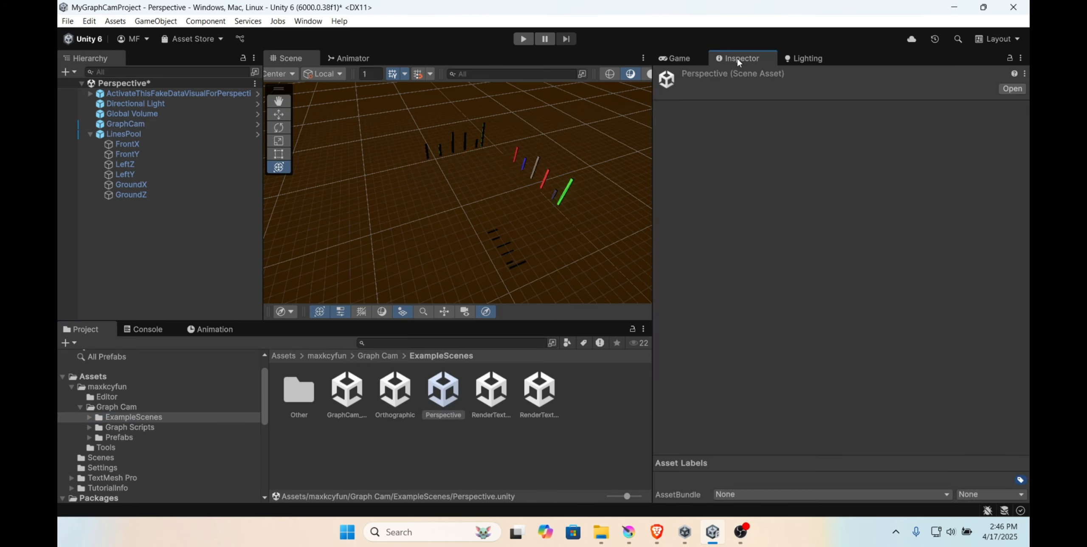
Step: Switch GraphCam's camera projection to Orthographic
{"action": "left_click", "coordinate": [131, 123]}
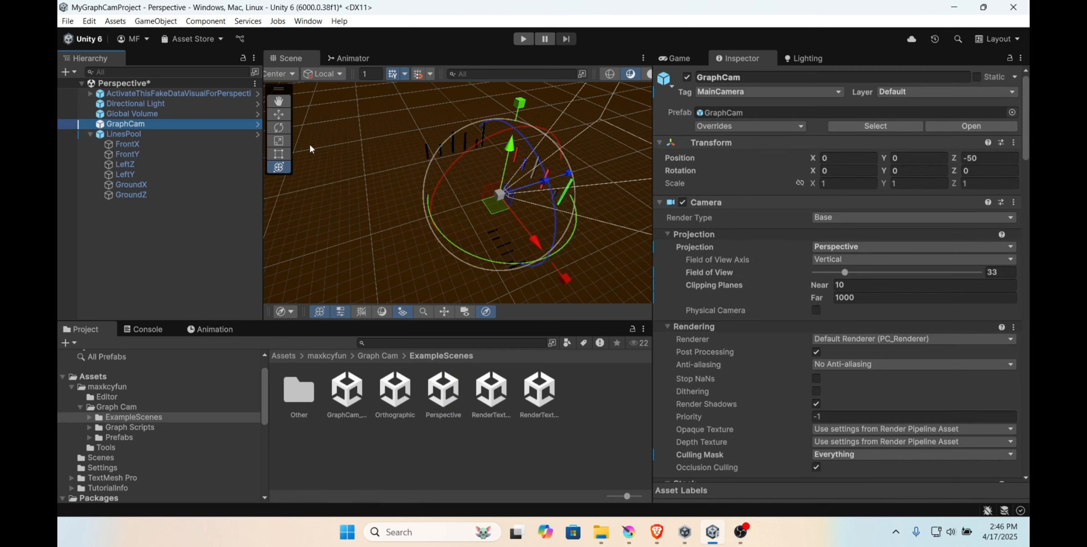
{"action": "left_click", "coordinate": [871, 247]}
{"action": "left_click", "coordinate": [857, 274]}
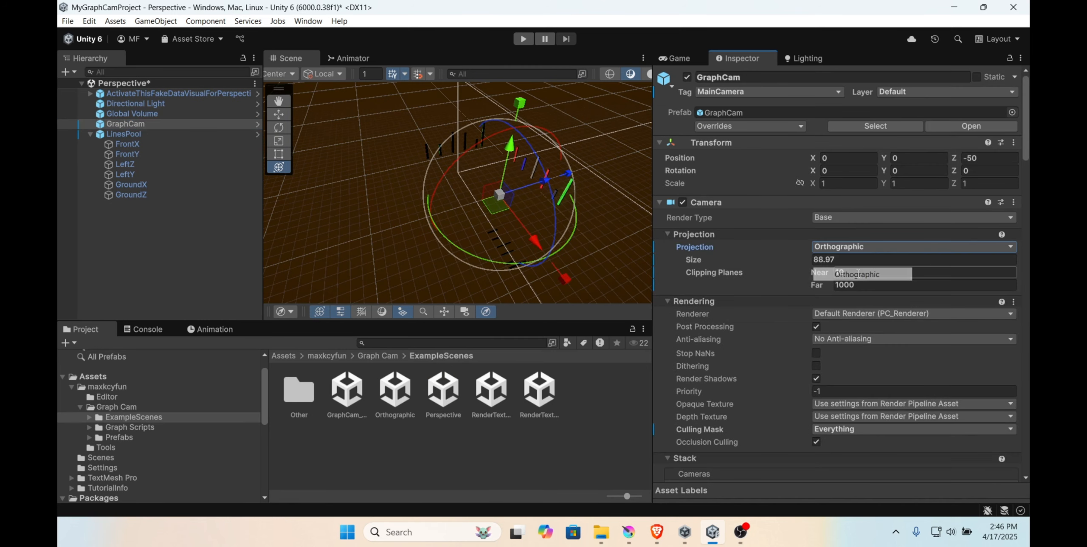
{"action": "left_click_drag", "start_coordinate": [603, 194], "coordinate": [519, 196], "text": "alt"}
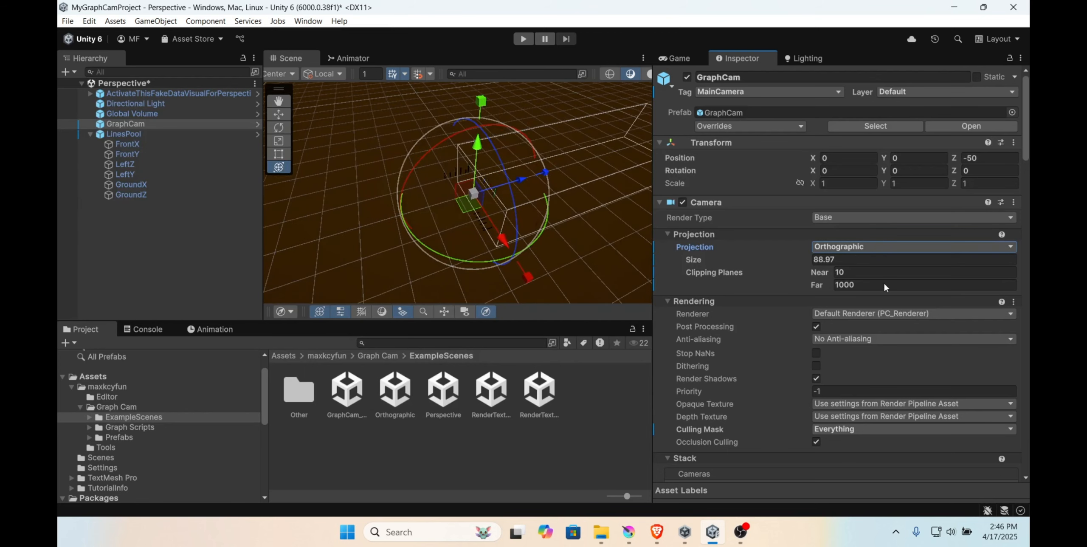
Step: Set Graph Ctlr's Init Distance Multiplication Delta to 2 and its Initial Distance to 100
{"action": "scroll", "coordinate": [836, 298], "scroll_direction": "down", "scroll_amount": 10}
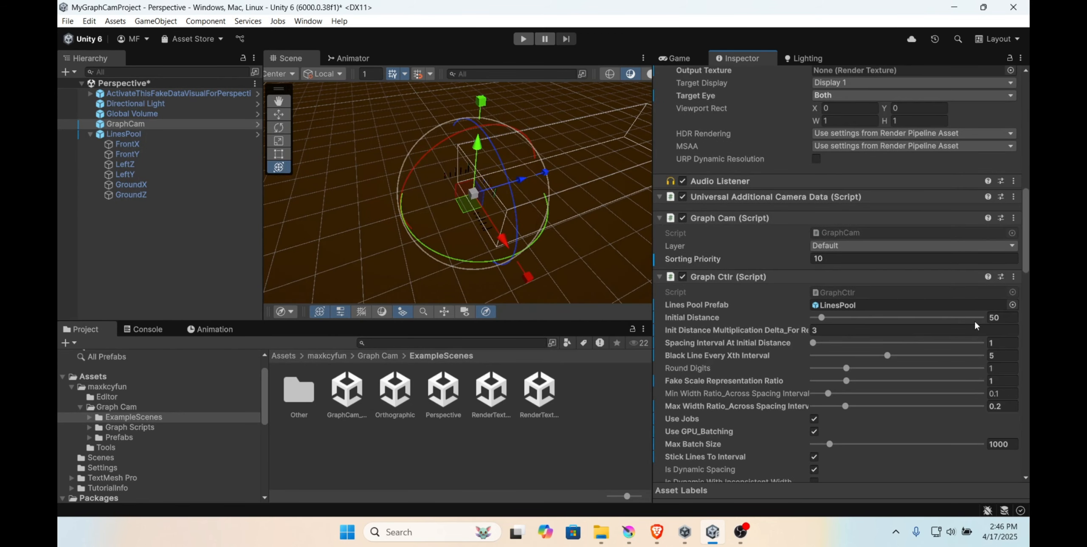
{"action": "left_click", "coordinate": [844, 331]}
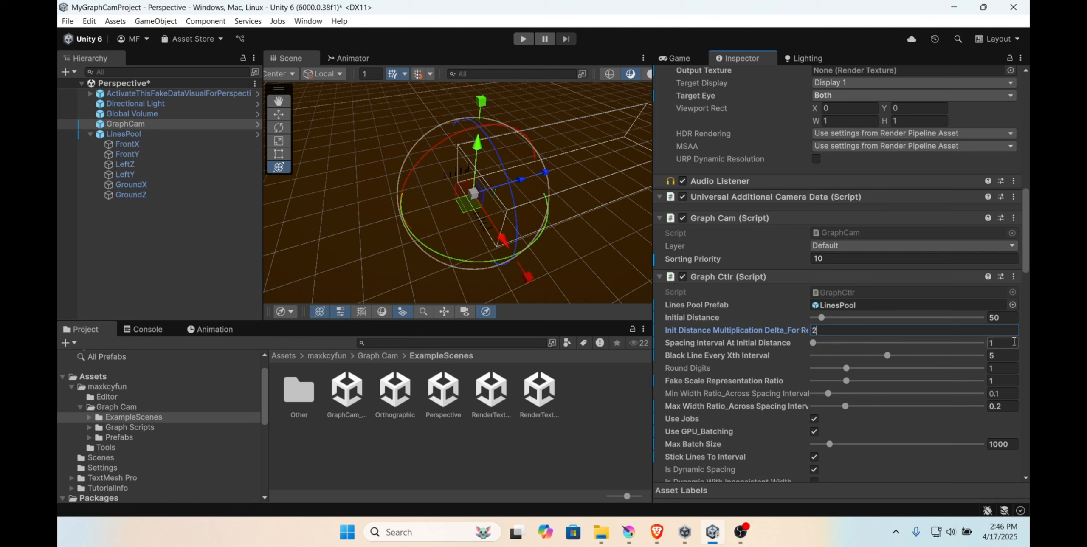
{"action": "left_click", "coordinate": [1003, 319]}
{"action": "type", "text": "100"}
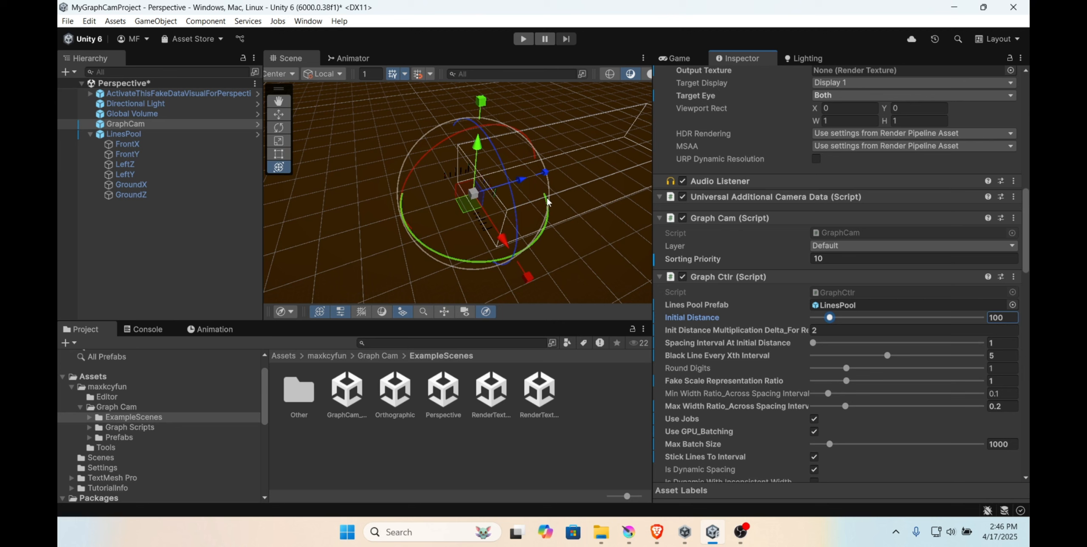
Step: Set Graph Ctlr's Spacing Interval At Initial Distance to 2
{"action": "left_click", "coordinate": [1015, 356]}
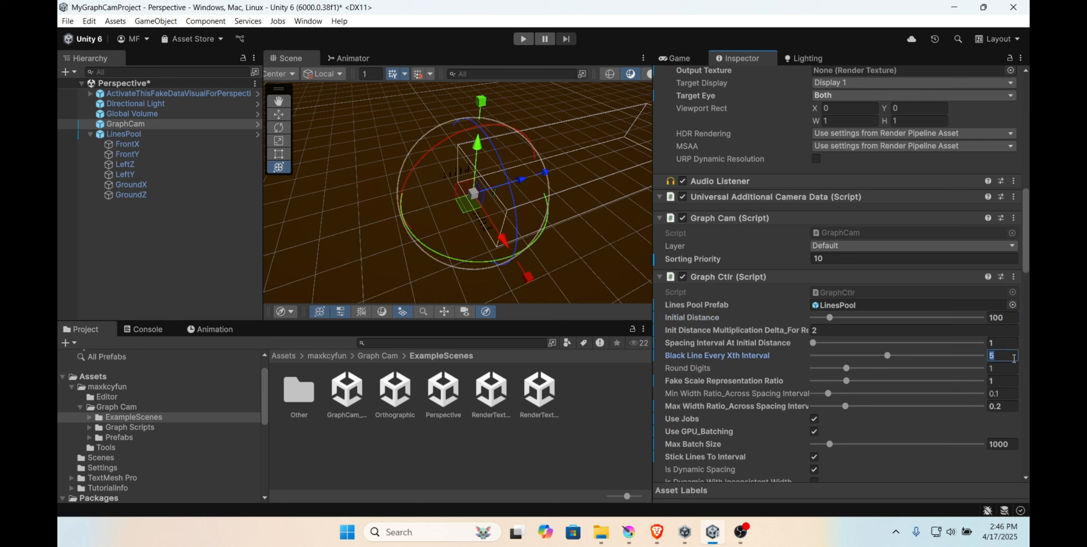
{"action": "left_click", "coordinate": [1002, 342]}
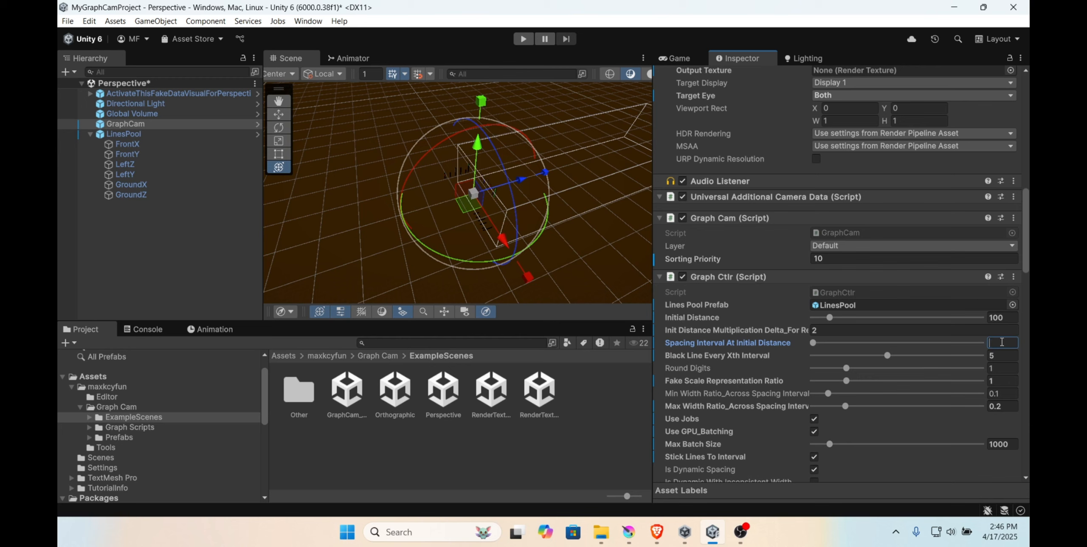
{"action": "type", "text": "2"}
{"action": "scroll", "coordinate": [502, 171], "scroll_direction": "up", "scroll_amount": 4}
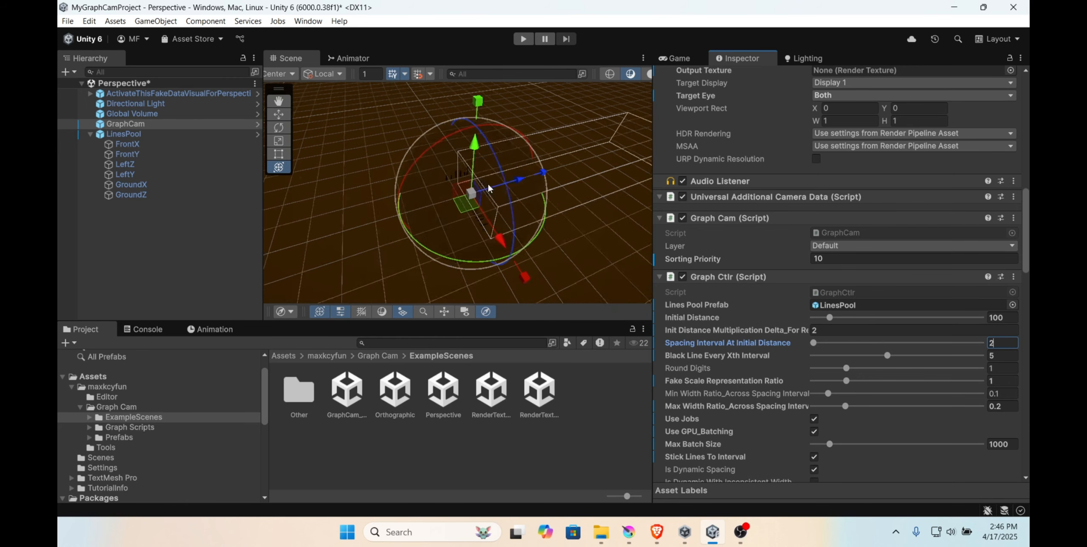
{"action": "scroll", "coordinate": [489, 186], "scroll_direction": "down", "scroll_amount": 8}
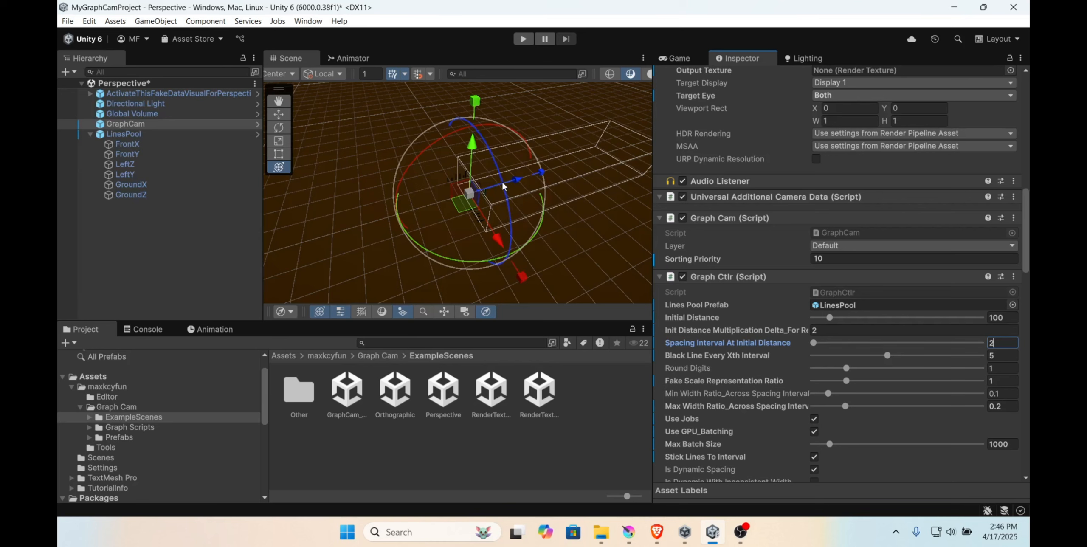
{"action": "right_click_drag", "start_coordinate": [548, 238], "coordinate": [594, 189]}
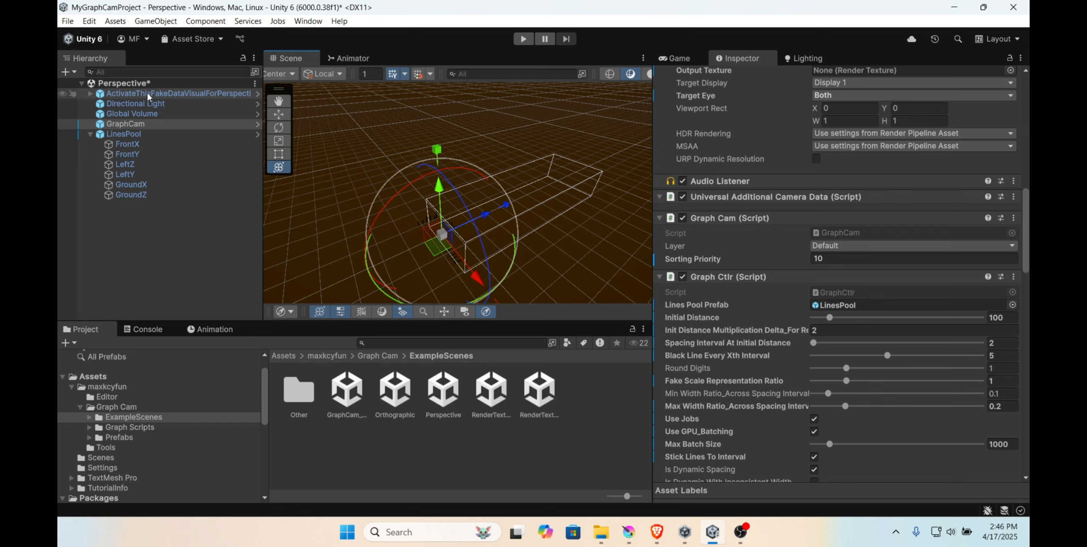
Step: Enter Play mode with the Game view set to Free Aspect and move GraphCam backward along its Z axis
{"action": "left_click", "coordinate": [526, 40]}
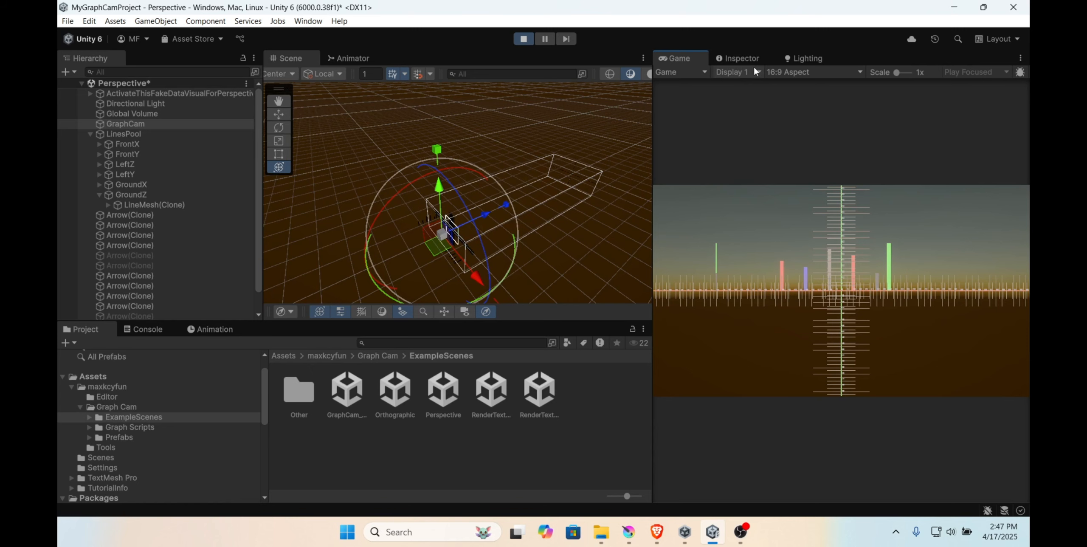
{"action": "left_click", "coordinate": [799, 73]}
{"action": "left_click", "coordinate": [798, 117]}
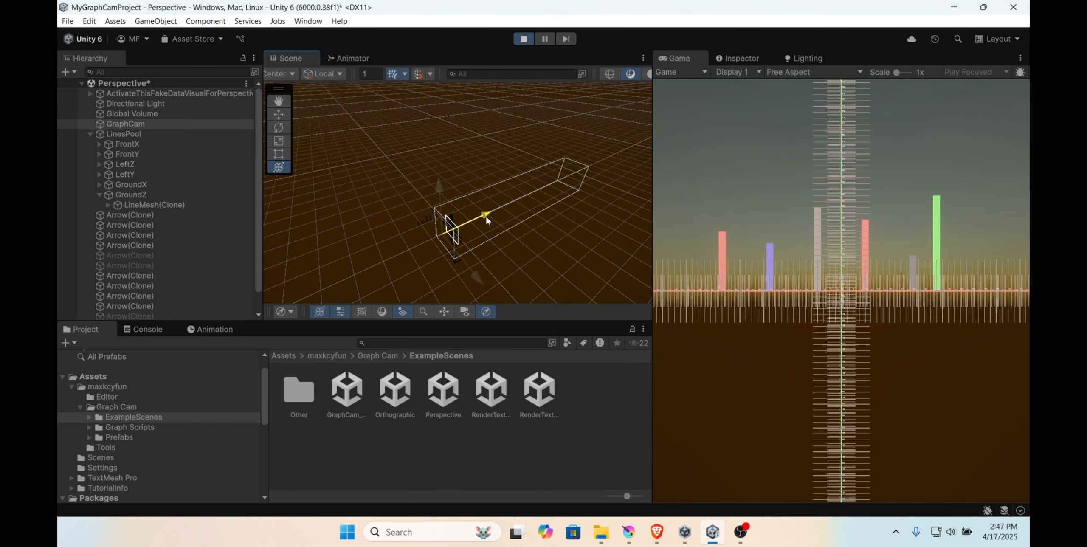
{"action": "left_click_drag", "start_coordinate": [485, 216], "coordinate": [458, 221]}
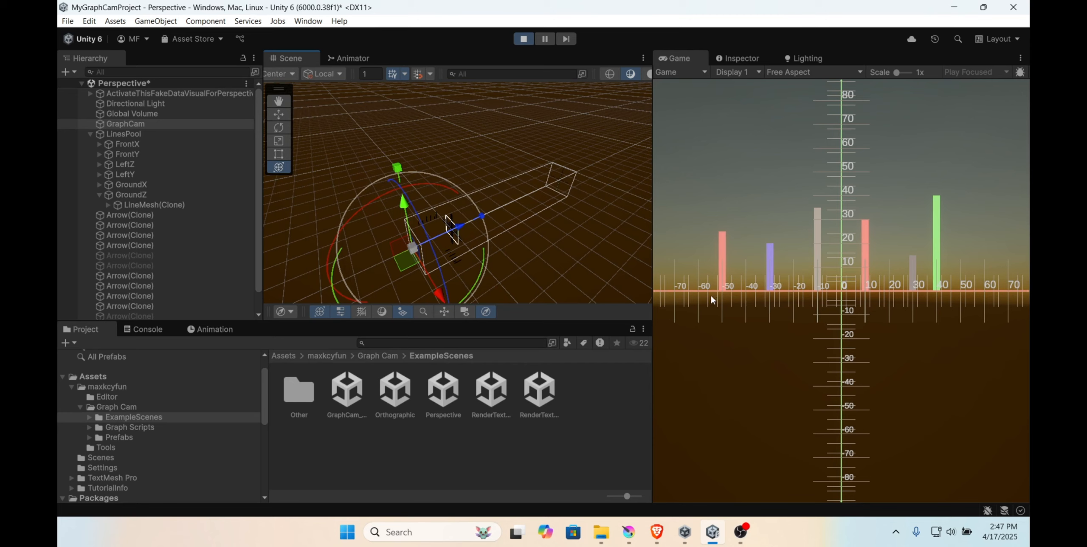
Step: Examine the numbering and gray lines along the graph's X axis up close in the Scene view
{"action": "scroll", "coordinate": [428, 248], "scroll_direction": "up", "scroll_amount": 4}
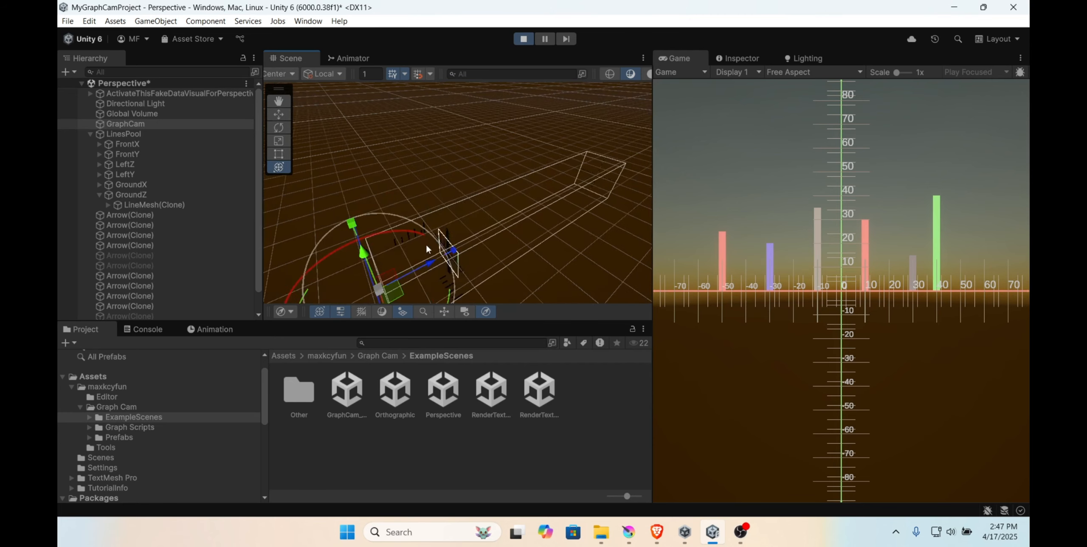
{"action": "middle_click_drag", "start_coordinate": [469, 238], "coordinate": [515, 121]}
{"action": "left_click_drag", "start_coordinate": [515, 122], "coordinate": [576, 104], "text": "alt"}
{"action": "right_click_drag", "start_coordinate": [575, 104], "coordinate": [588, 90]}
{"action": "scroll", "coordinate": [507, 106], "scroll_direction": "up", "scroll_amount": 5}
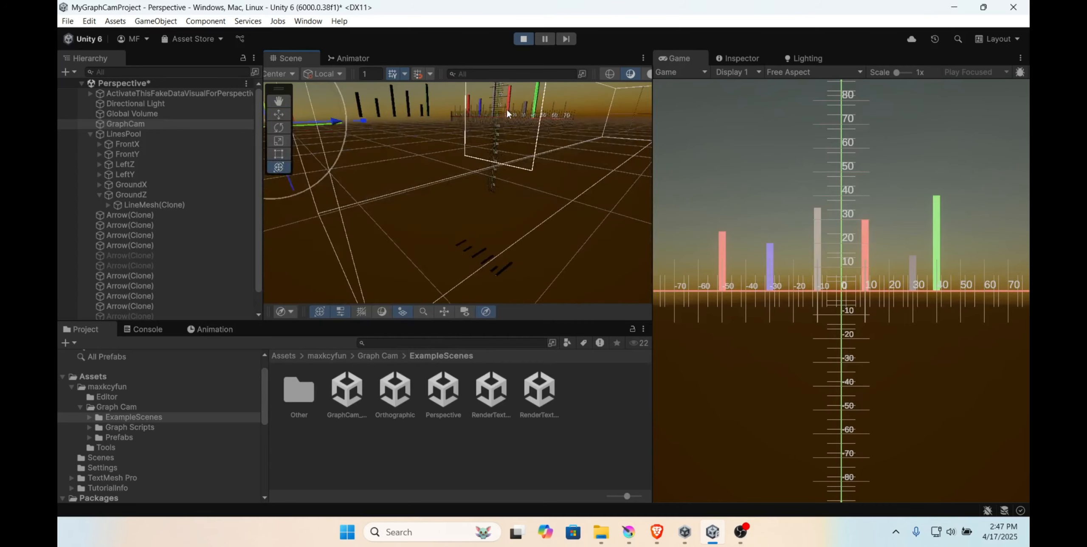
{"action": "middle_click_drag", "start_coordinate": [506, 109], "coordinate": [493, 185]}
{"action": "scroll", "coordinate": [564, 171], "scroll_direction": "up", "scroll_amount": 8}
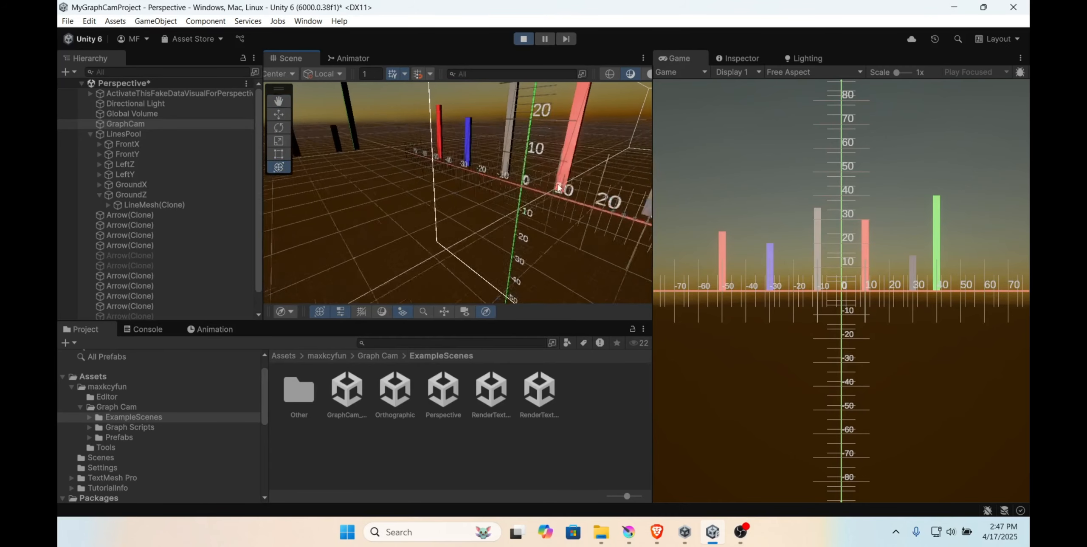
{"action": "scroll", "coordinate": [572, 161], "scroll_direction": "up", "scroll_amount": 8}
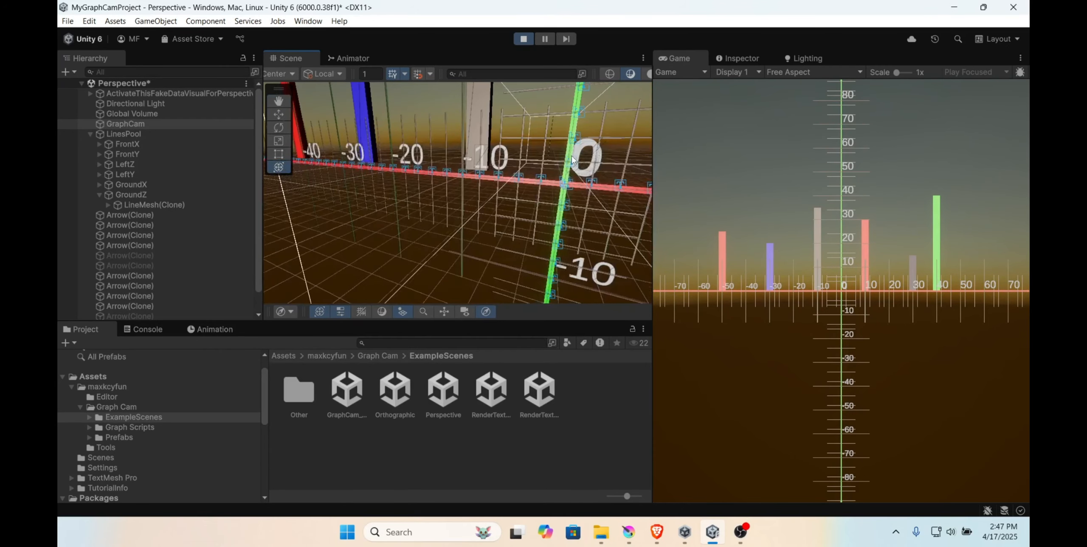
{"action": "middle_click_drag", "start_coordinate": [572, 160], "coordinate": [519, 152]}
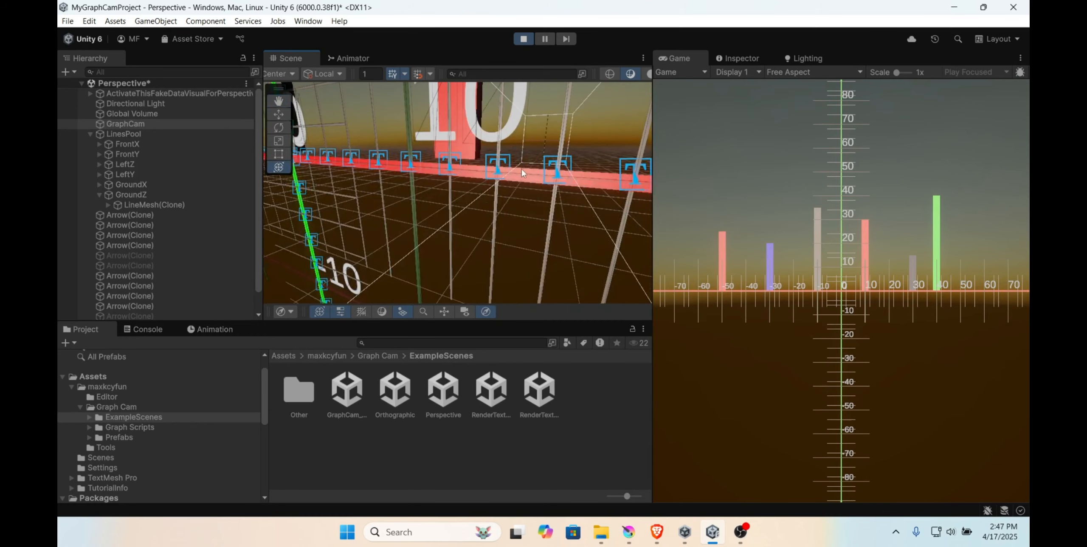
{"action": "scroll", "coordinate": [520, 156], "scroll_direction": "down", "scroll_amount": 5}
{"action": "middle_click_drag", "start_coordinate": [549, 169], "coordinate": [478, 201]}
{"action": "right_click_drag", "start_coordinate": [477, 201], "coordinate": [508, 209]}
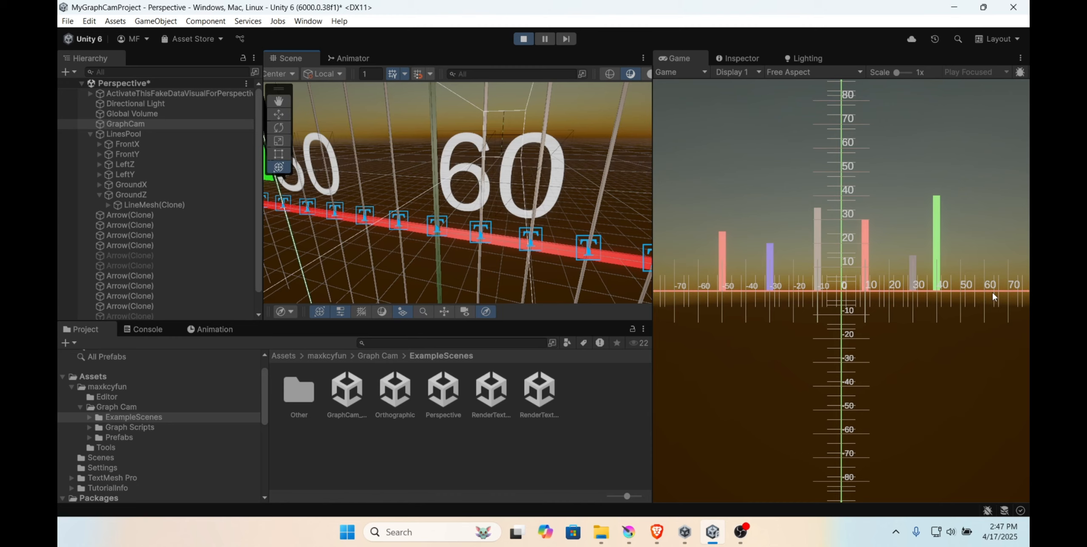
{"action": "scroll", "coordinate": [409, 179], "scroll_direction": "down", "scroll_amount": 3}
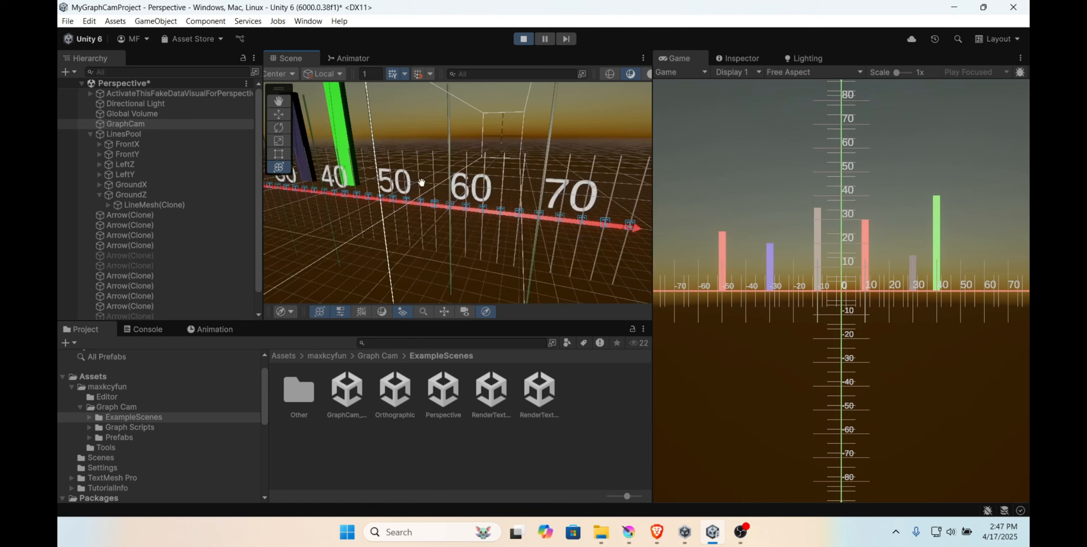
{"action": "middle_click_drag", "start_coordinate": [418, 179], "coordinate": [468, 221]}
{"action": "scroll", "coordinate": [444, 209], "scroll_direction": "up", "scroll_amount": 2}
{"action": "scroll", "coordinate": [444, 209], "scroll_direction": "up", "scroll_amount": 3}
{"action": "scroll", "coordinate": [468, 221], "scroll_direction": "down", "scroll_amount": 3}
{"action": "right_click_drag", "start_coordinate": [469, 217], "coordinate": [534, 220]}
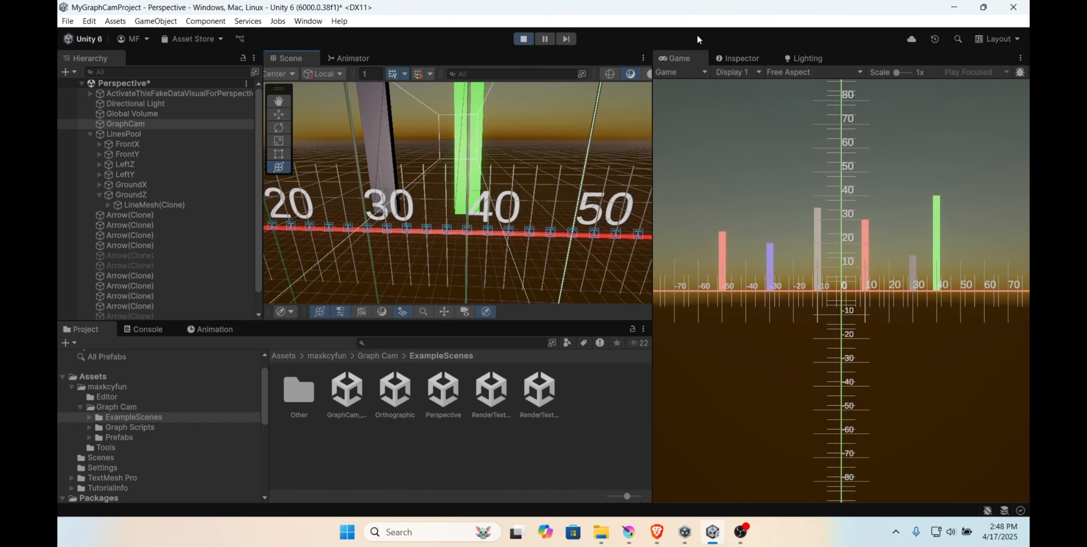
Step: Review GraphCam's Graph Ctlr width, length, color and material settings, and check the whole graph in the Scene view
{"action": "left_click", "coordinate": [754, 59]}
{"action": "scroll", "coordinate": [755, 346], "scroll_direction": "down", "scroll_amount": 3}
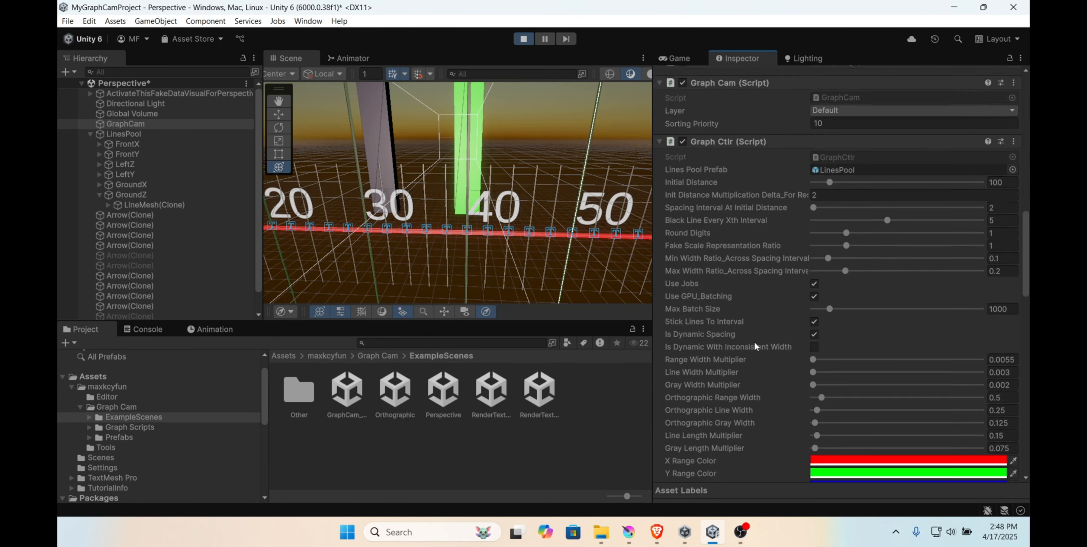
{"action": "scroll", "coordinate": [754, 339], "scroll_direction": "down", "scroll_amount": 5}
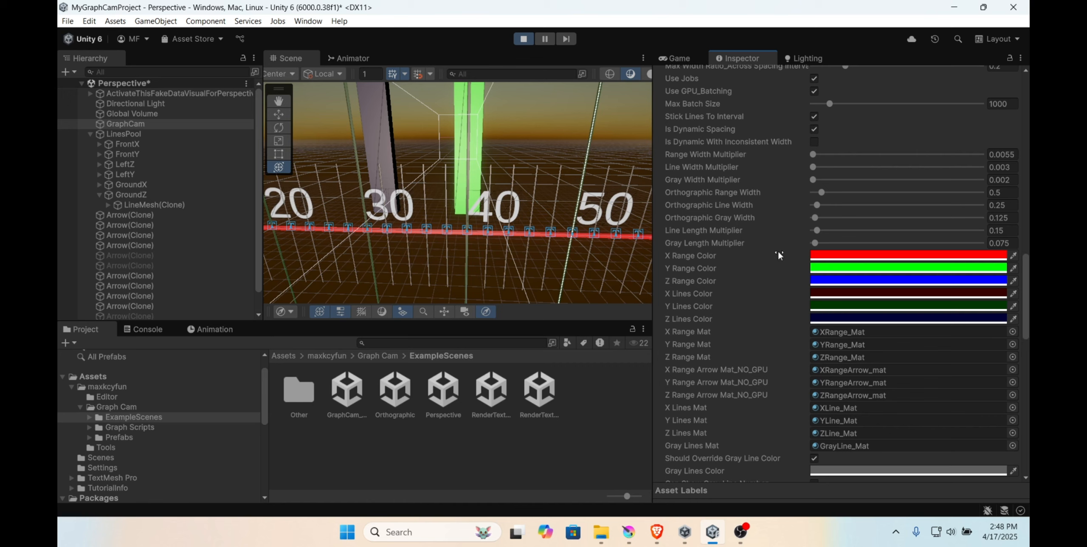
{"action": "scroll", "coordinate": [447, 169], "scroll_direction": "down", "scroll_amount": 10}
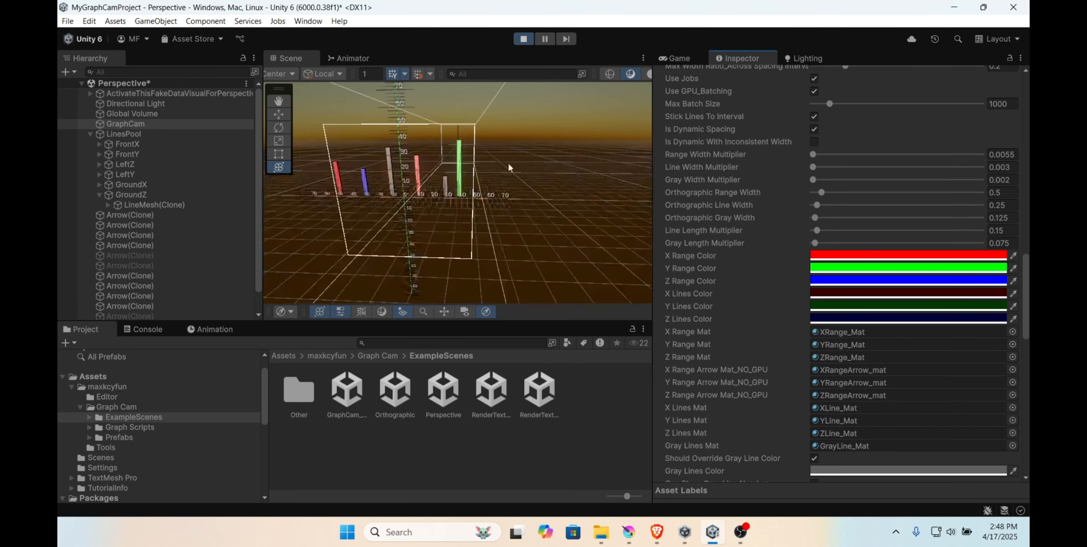
{"action": "right_click_drag", "start_coordinate": [518, 168], "coordinate": [469, 186]}
{"action": "scroll", "coordinate": [566, 144], "scroll_direction": "down", "scroll_amount": 3}
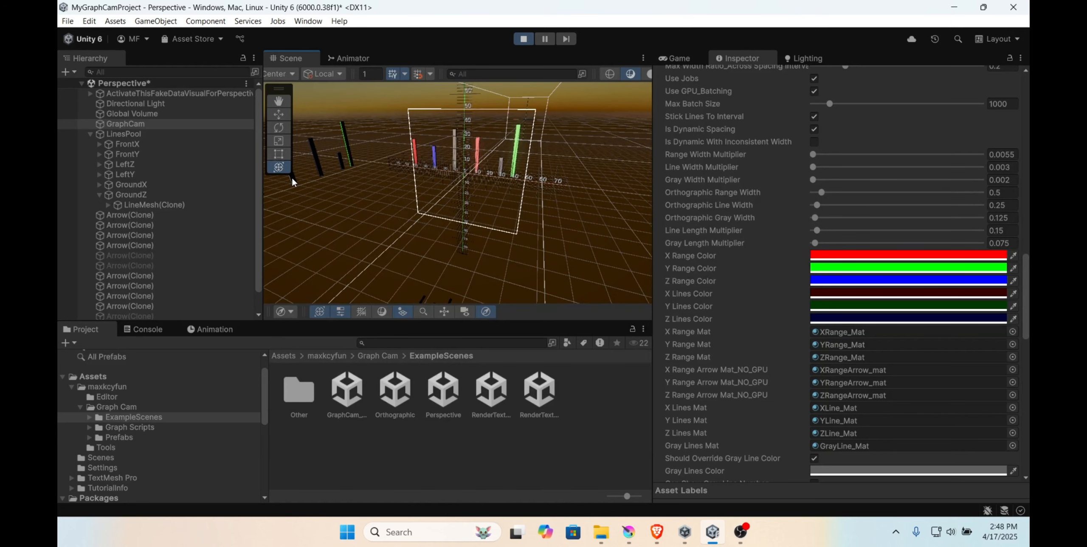
Step: Exit Play mode and open the Orthographic example scene without saving the Perspective changes, then select its GraphCam
{"action": "left_click", "coordinate": [530, 41]}
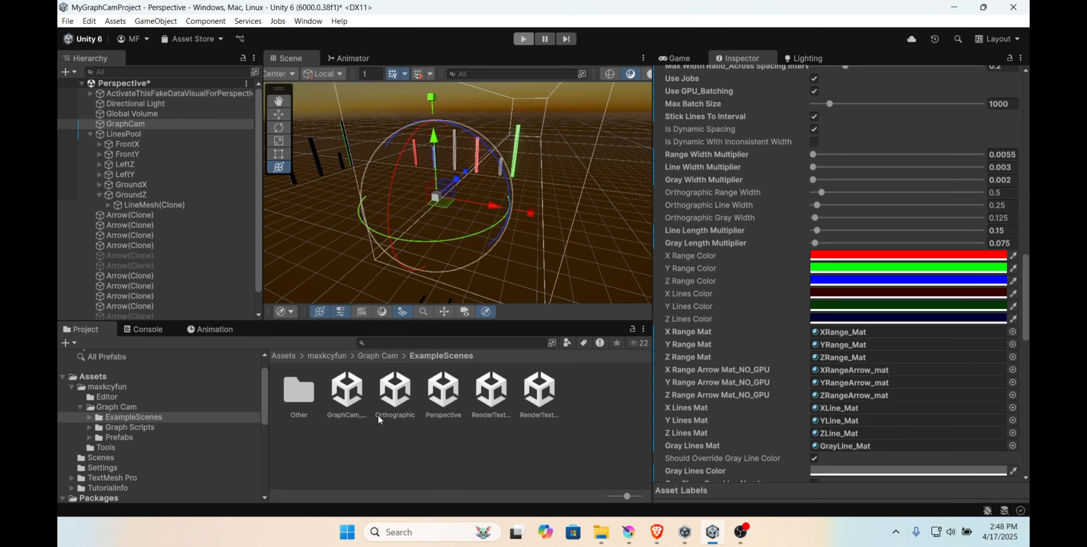
{"action": "double_click", "coordinate": [396, 395]}
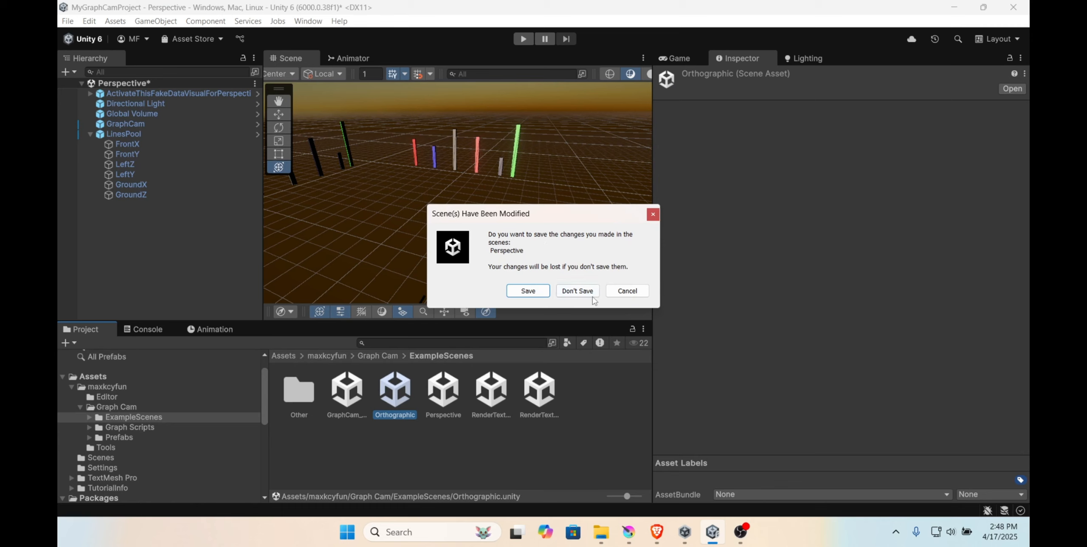
{"action": "left_click", "coordinate": [577, 291]}
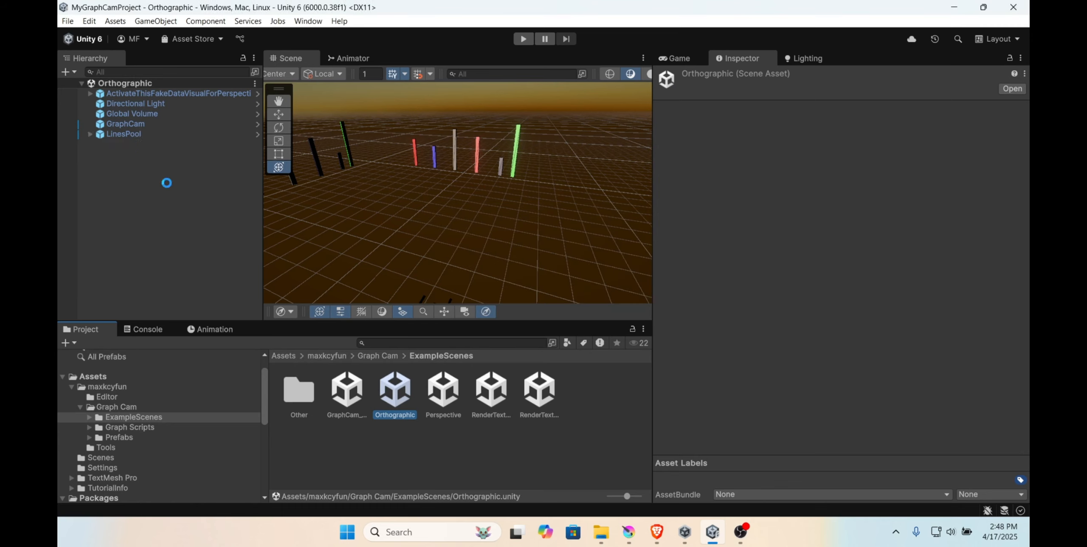
{"action": "left_click", "coordinate": [125, 124]}
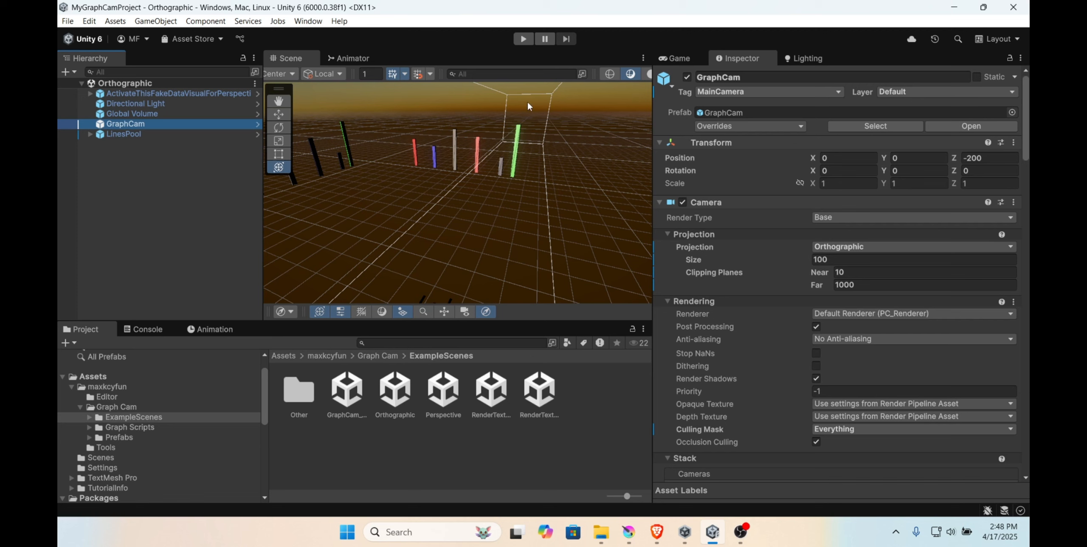
Step: Enter Play mode in the Orthographic scene and move GraphCam back and forth along its Z axis, ending farther from the graph
{"action": "left_click_drag", "start_coordinate": [528, 106], "coordinate": [524, 130], "text": "alt"}
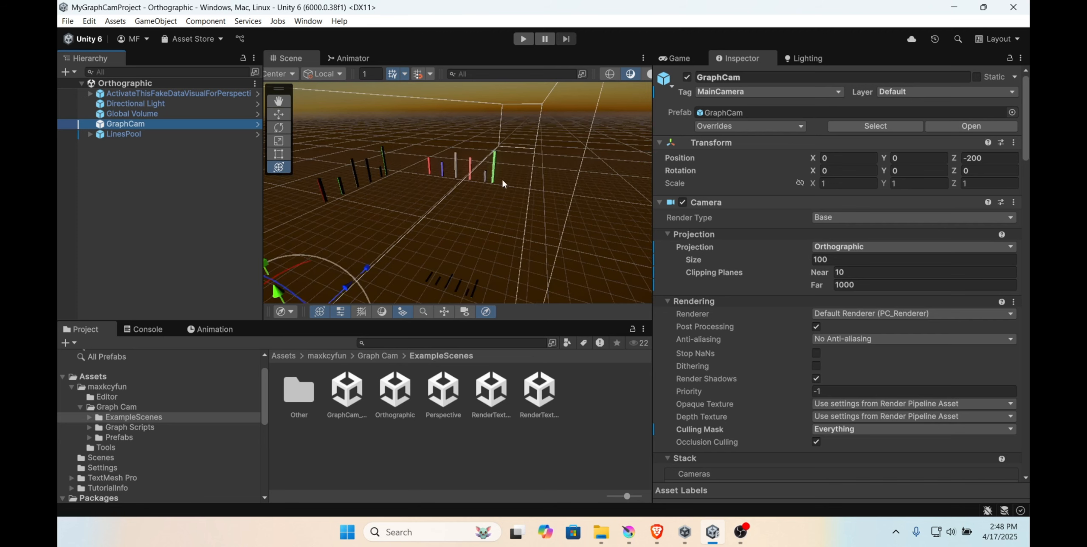
{"action": "left_click", "coordinate": [526, 40]}
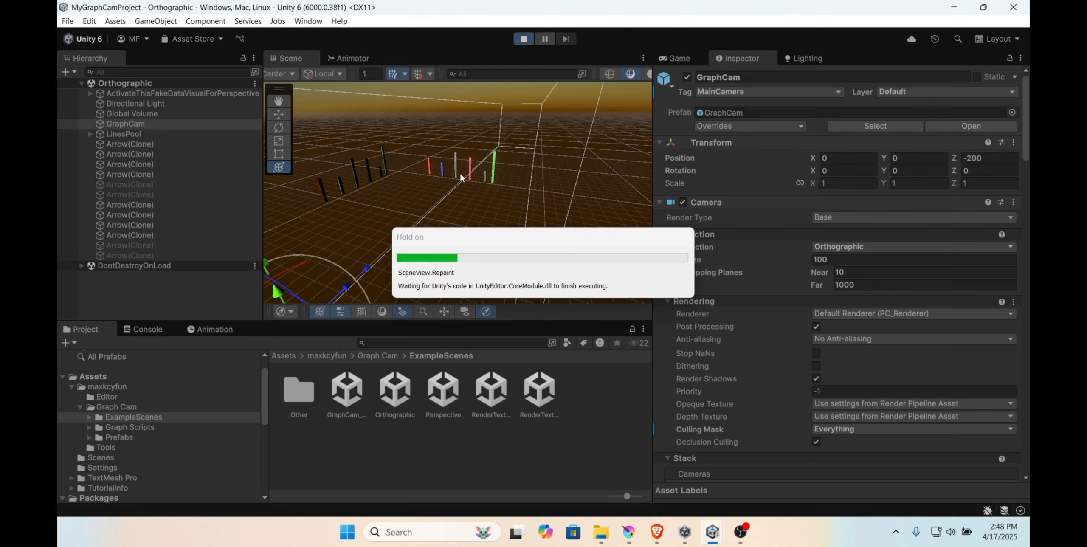
{"action": "scroll", "coordinate": [463, 182], "scroll_direction": "down", "scroll_amount": 3}
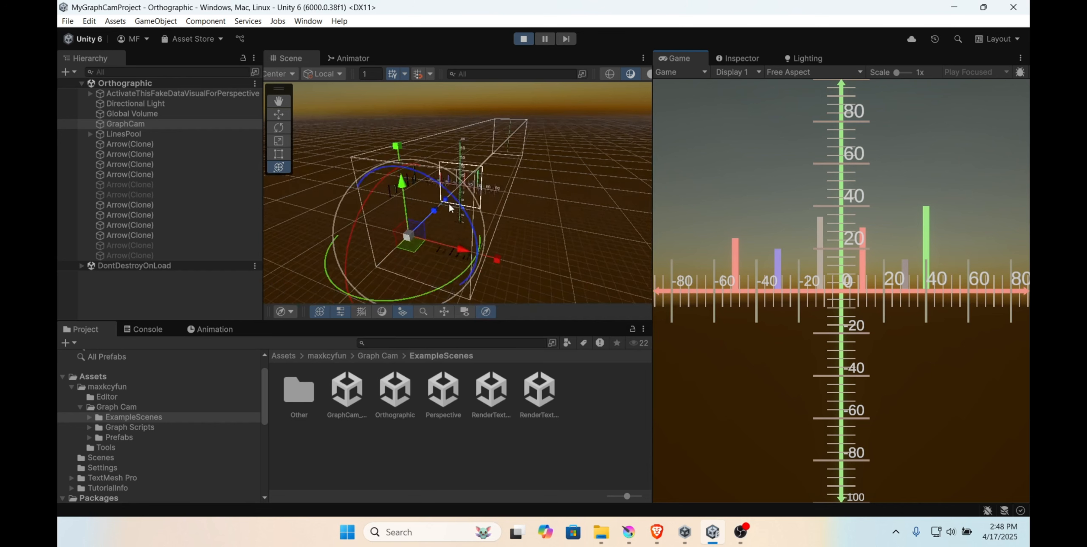
{"action": "left_click_drag", "start_coordinate": [434, 211], "coordinate": [356, 284]}
{"action": "right_click_drag", "start_coordinate": [507, 195], "coordinate": [323, 258]}
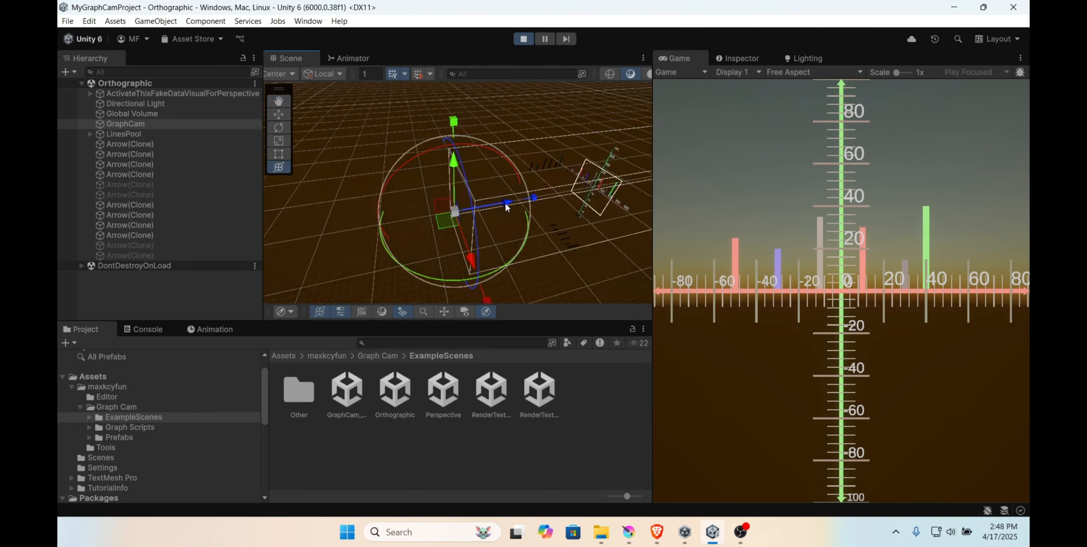
{"action": "left_click_drag", "start_coordinate": [505, 204], "coordinate": [478, 198]}
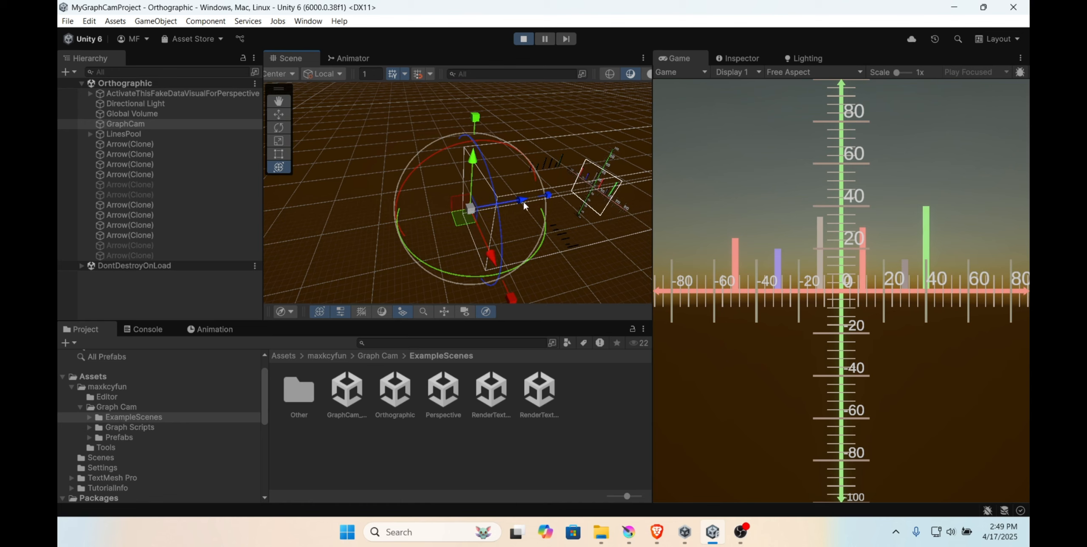
{"action": "left_click_drag", "start_coordinate": [516, 199], "coordinate": [444, 211]}
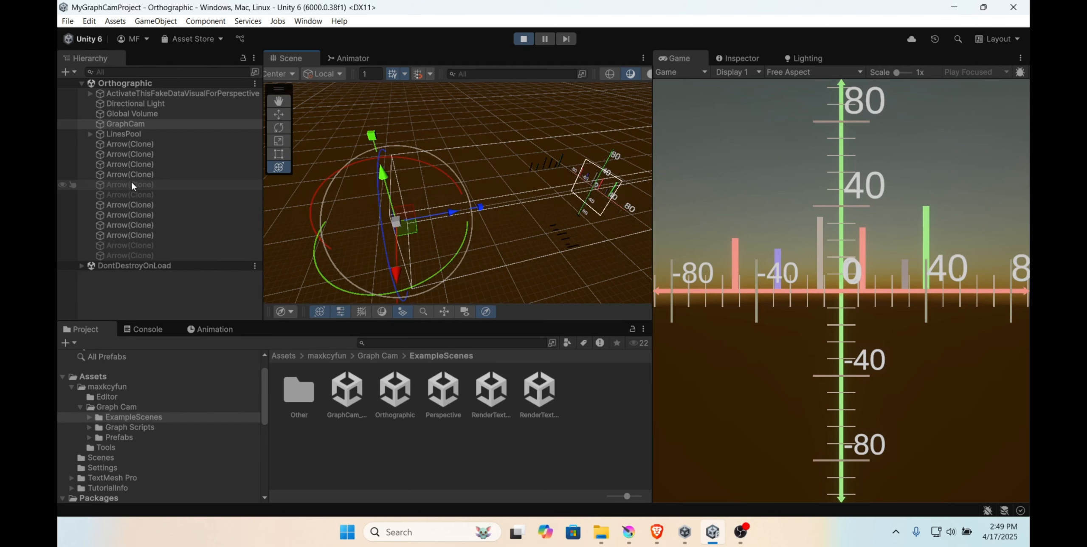
Step: Exit Play mode, open the RenderTexture example scene and show its Game view
{"action": "left_click", "coordinate": [523, 38]}
{"action": "left_click", "coordinate": [491, 395]}
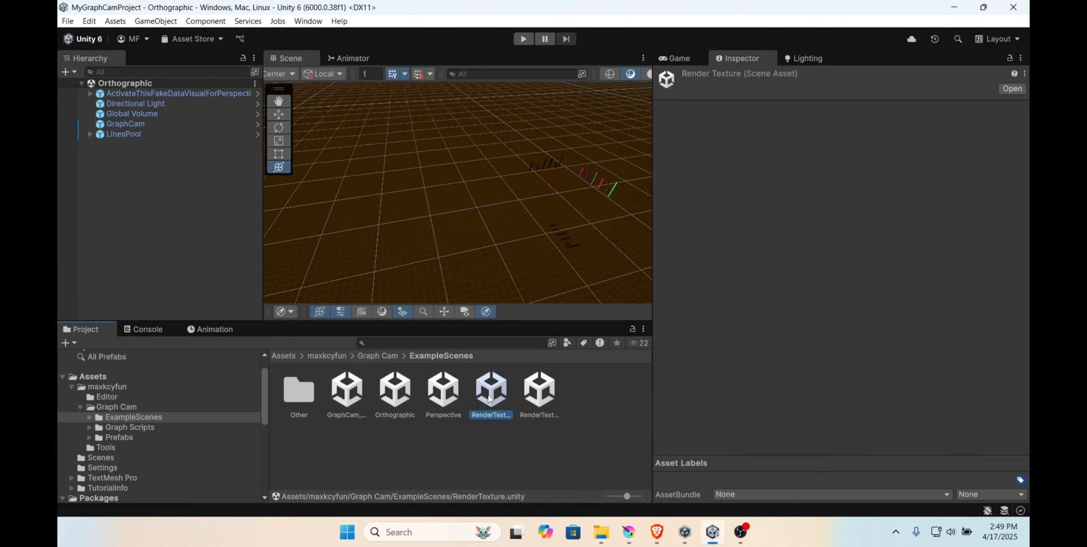
{"action": "double_click", "coordinate": [491, 396]}
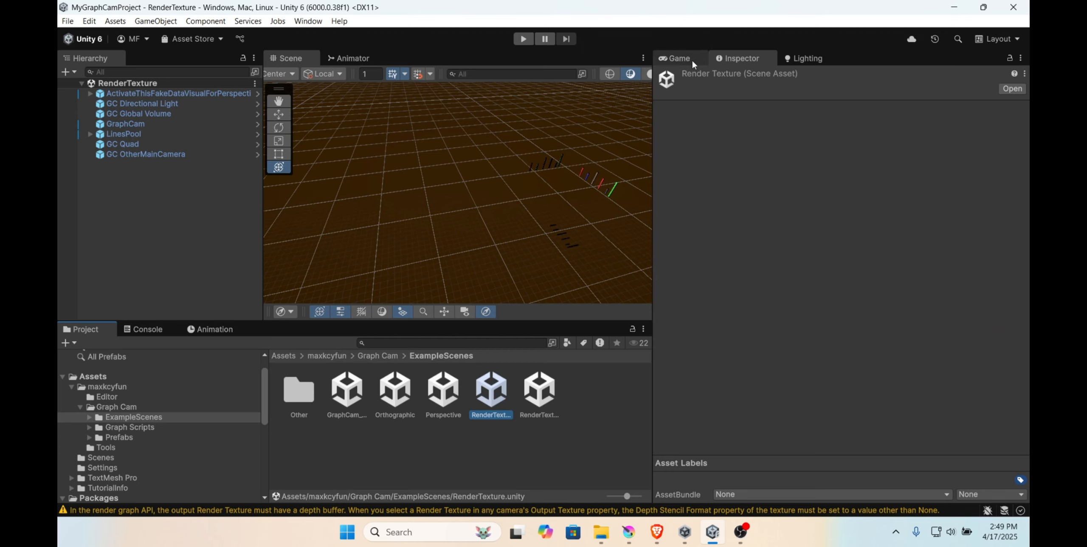
{"action": "left_click", "coordinate": [679, 59]}
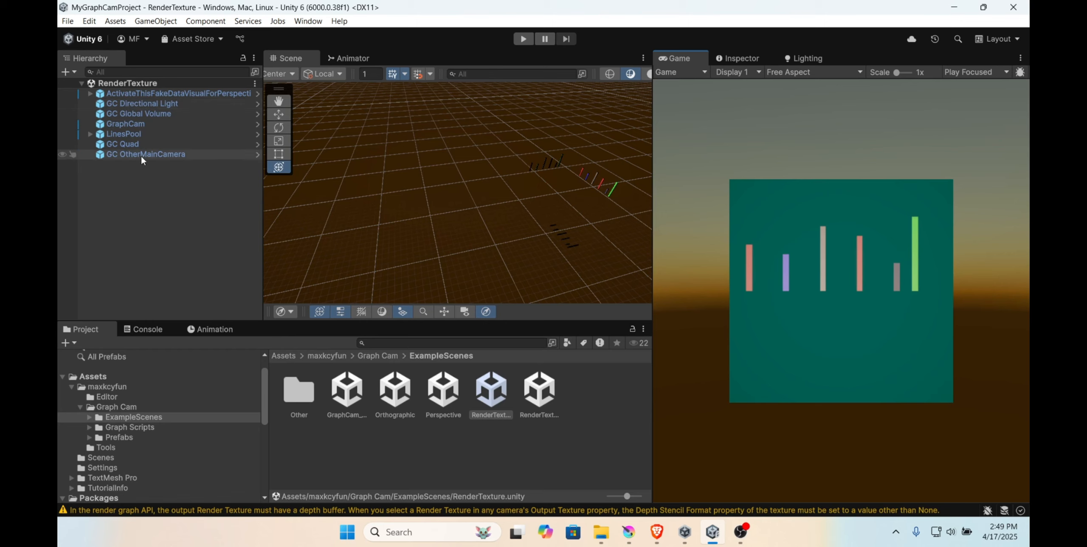
Step: Enter Play mode and move GraphCam slightly backward along its Z axis
{"action": "left_click", "coordinate": [524, 39]}
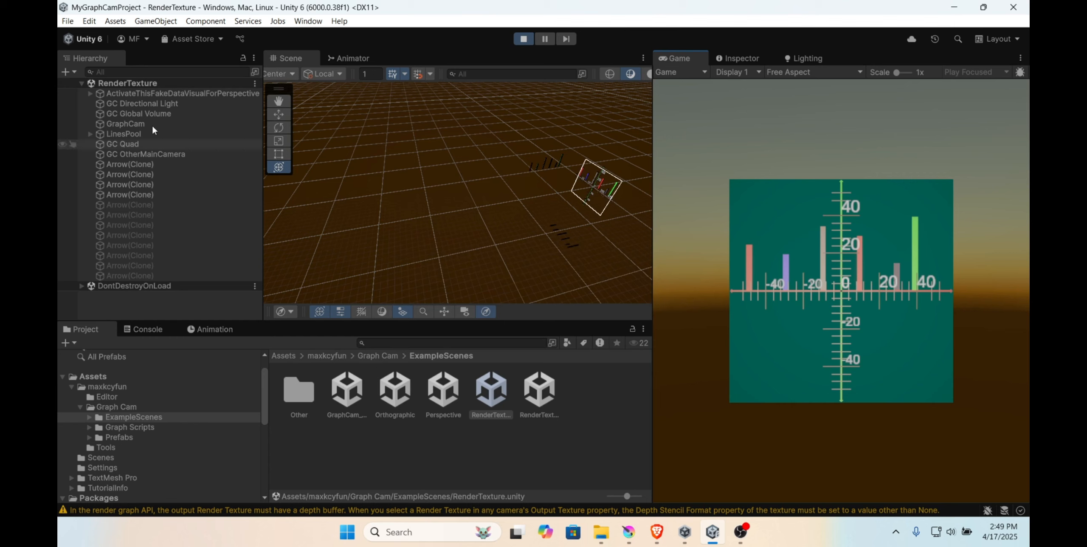
{"action": "left_click", "coordinate": [140, 124]}
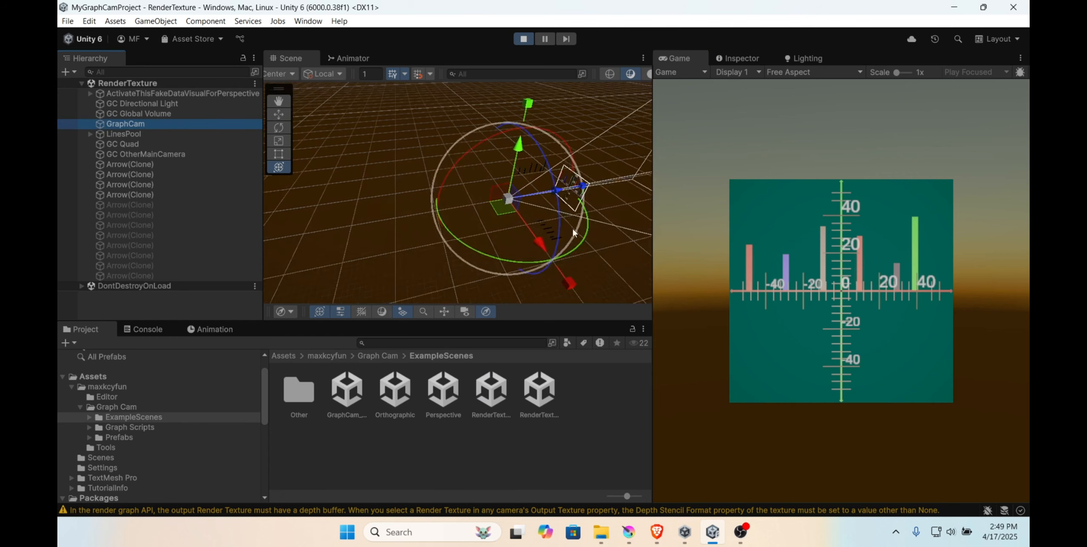
{"action": "mouse_move", "coordinate": [556, 190]}
{"action": "left_mouse_down"}
{"action": "mouse_move", "coordinate": [412, 195]}
{"action": "mouse_move", "coordinate": [549, 193]}
{"action": "left_mouse_up"}
Step: Move GC OtherMainCamera backward along its Z axis, then rotate it slightly about its X and Z axes
{"action": "left_click", "coordinate": [168, 155]}
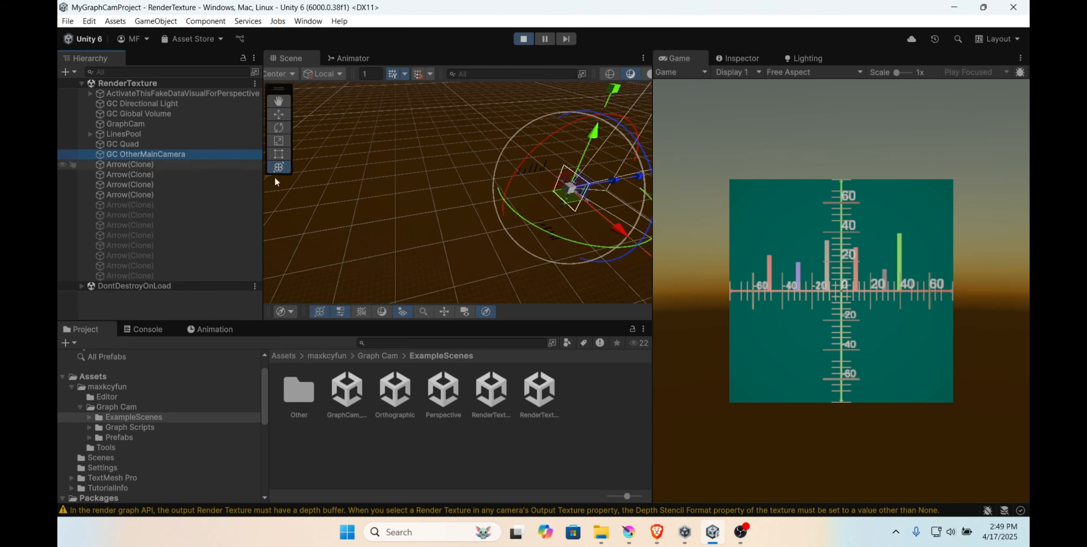
{"action": "left_click_drag", "start_coordinate": [614, 180], "coordinate": [604, 187]}
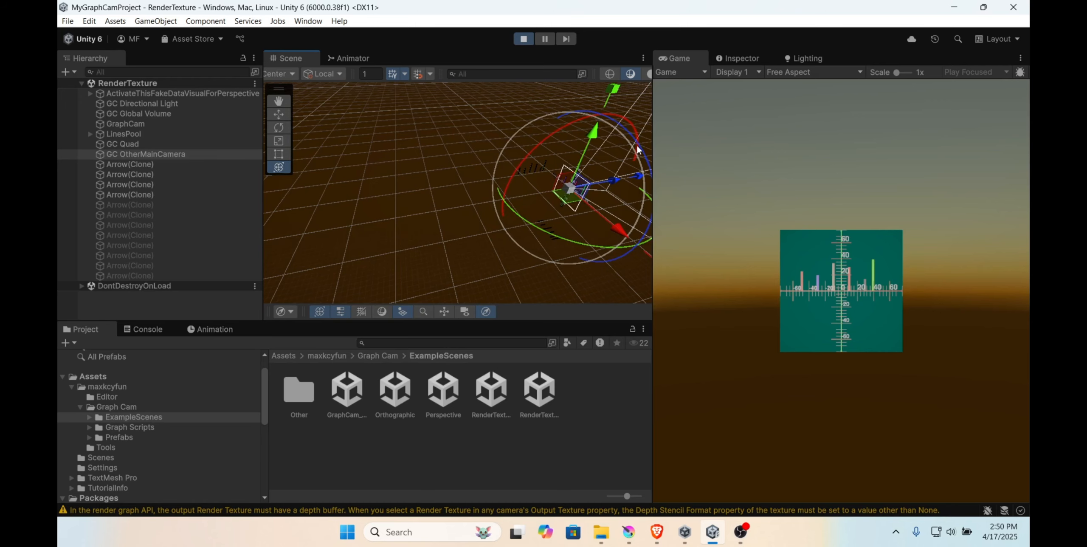
{"action": "left_click_drag", "start_coordinate": [636, 152], "coordinate": [610, 183]}
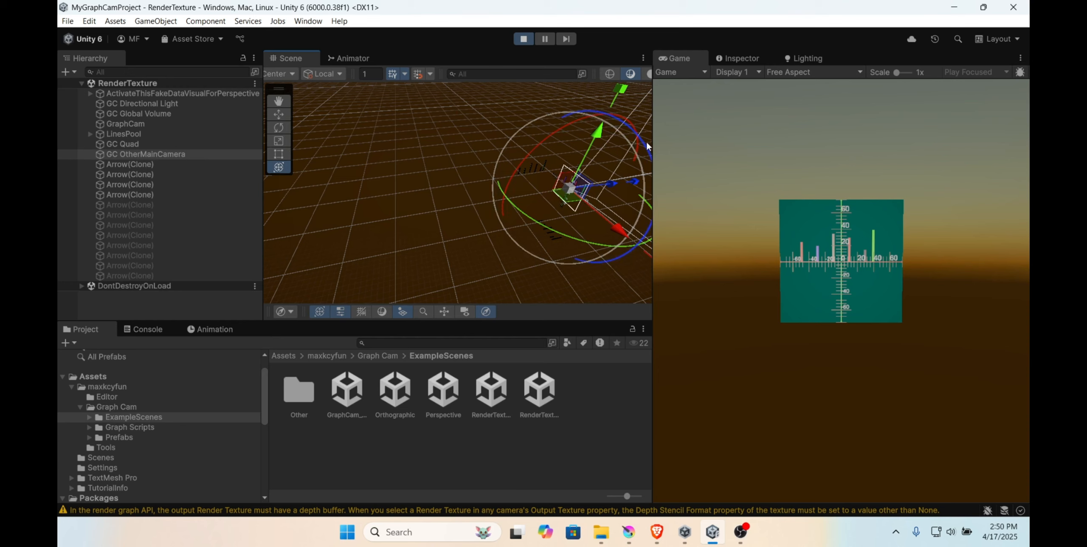
{"action": "mouse_move", "coordinate": [646, 143]}
{"action": "left_mouse_down"}
{"action": "mouse_move", "coordinate": [648, 161]}
{"action": "mouse_move", "coordinate": [645, 153]}
{"action": "left_mouse_up"}
Step: Rotate GC Quad so the graph texture appears tilted in the Game view, then exit Play mode
{"action": "left_click", "coordinate": [122, 144]}
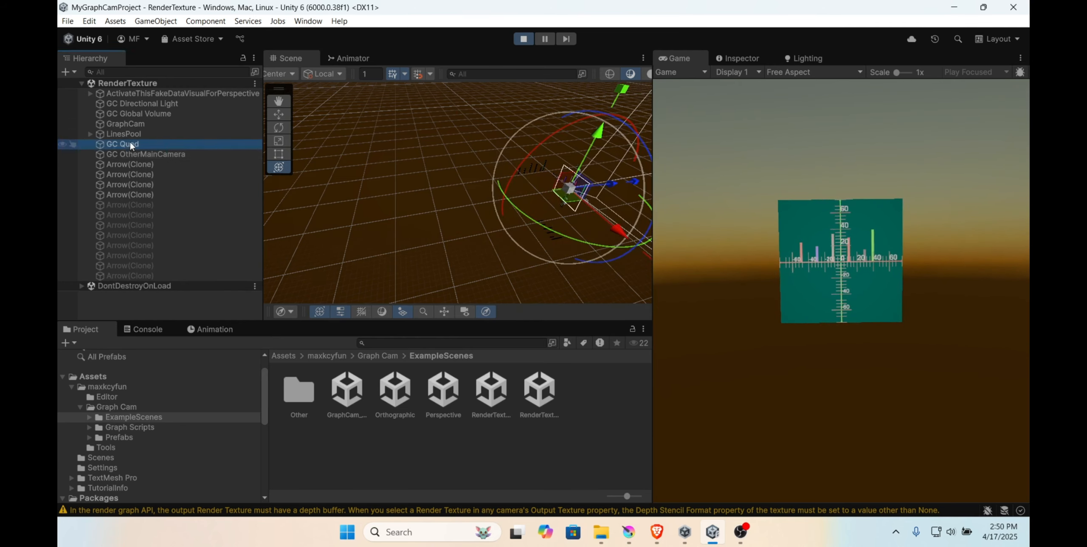
{"action": "left_click_drag", "start_coordinate": [517, 199], "coordinate": [575, 32]}
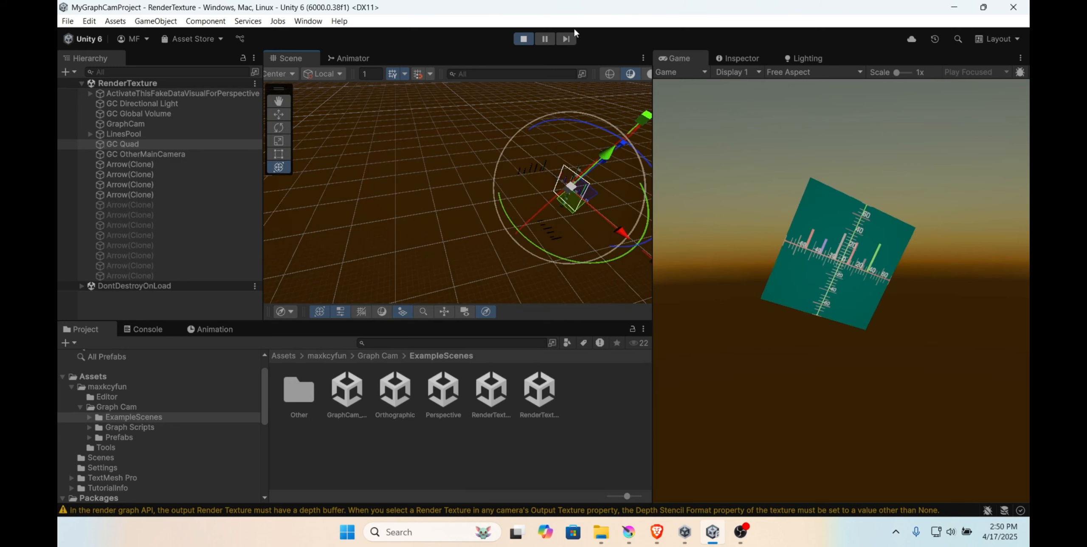
{"action": "left_click", "coordinate": [521, 40]}
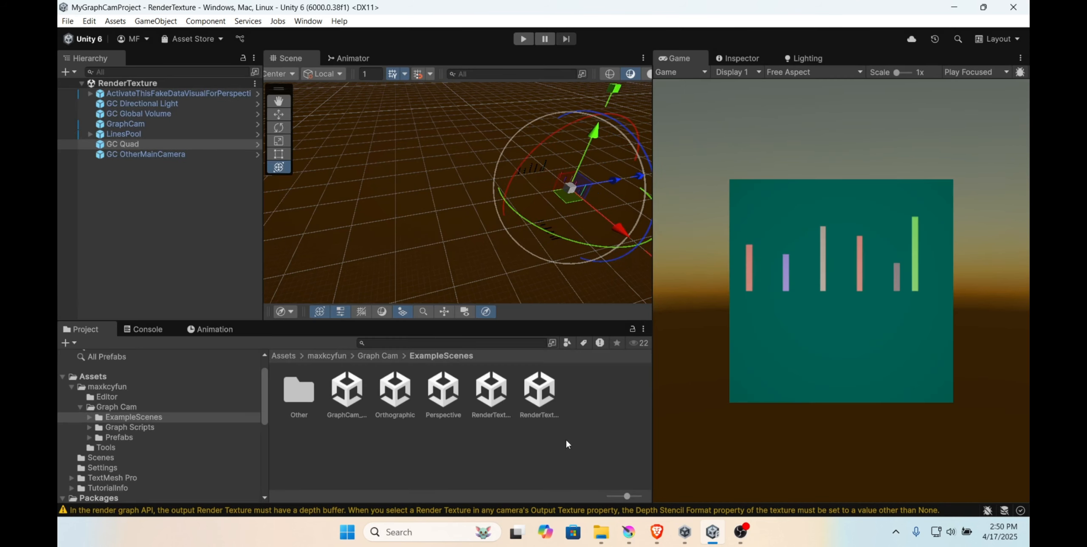
Step: Open the RenderTextureUI example scene, enter Play mode and view the graph beside the canvas in the Scene view
{"action": "double_click", "coordinate": [541, 405]}
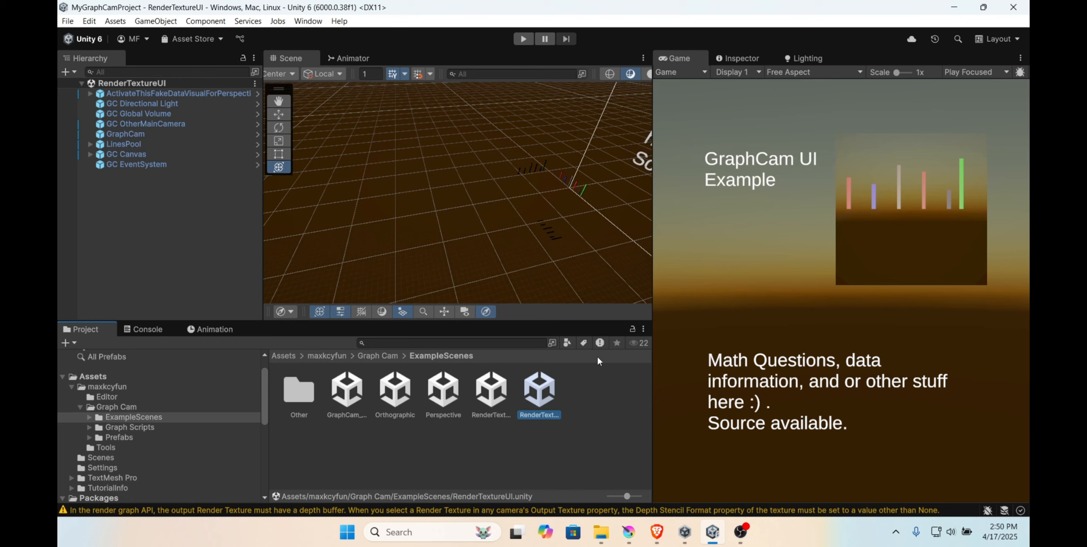
{"action": "left_click", "coordinate": [525, 43]}
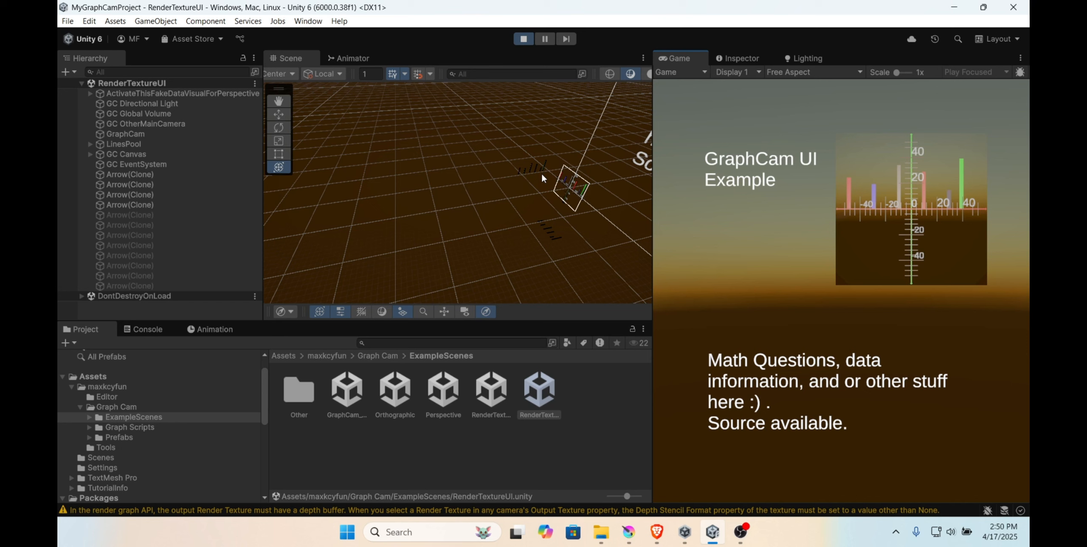
{"action": "scroll", "coordinate": [542, 175], "scroll_direction": "down", "scroll_amount": 5}
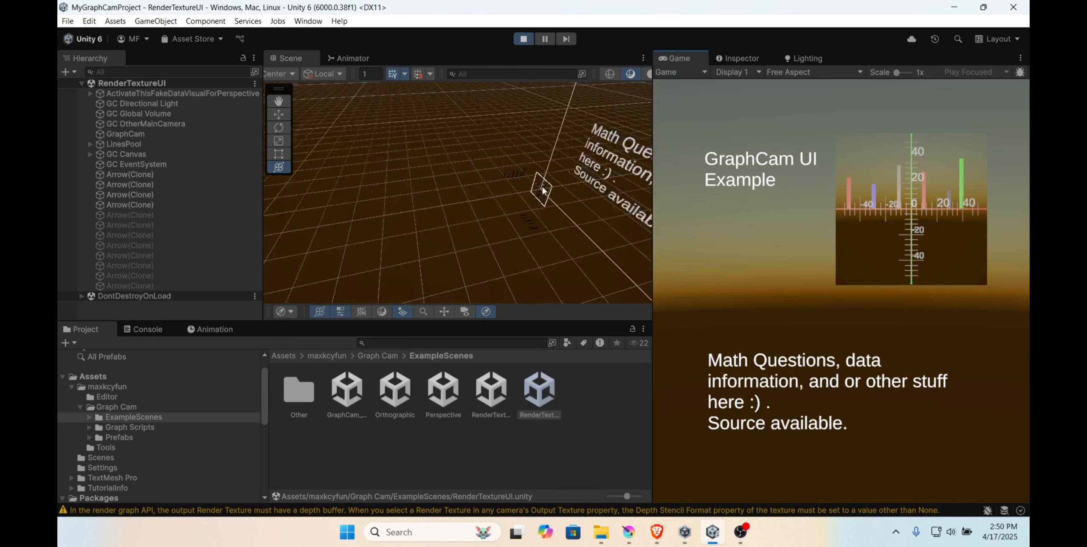
{"action": "left_click", "coordinate": [543, 213]}
{"action": "right_click_drag", "start_coordinate": [544, 214], "coordinate": [564, 214]}
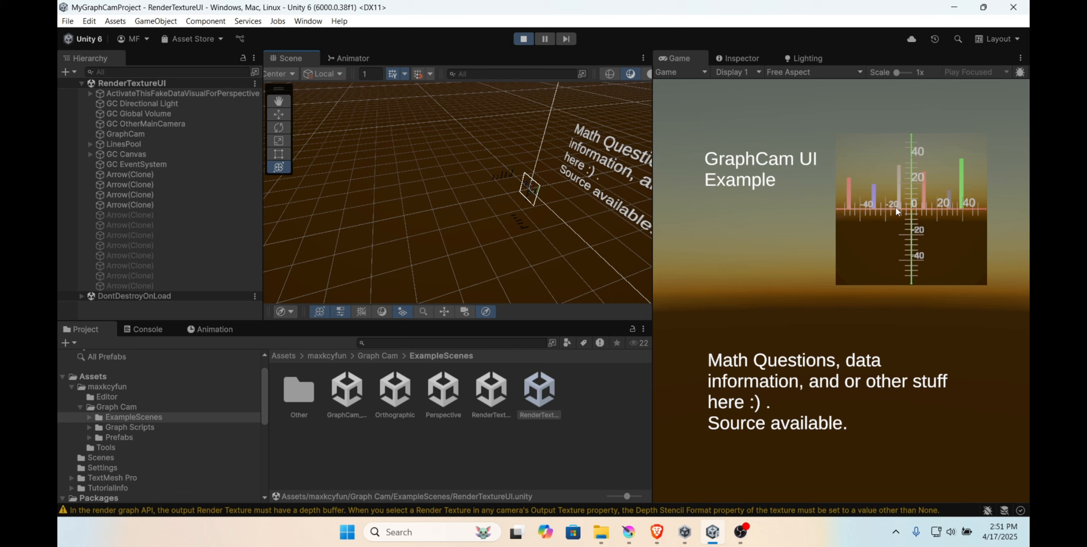
Step: Examine GraphCam's camera output texture, Graph Cam layer and Graph Ctlr spacing, width, material and gizmo settings in the RenderTextureUI scene
{"action": "left_click", "coordinate": [126, 133]}
{"action": "left_click", "coordinate": [741, 56]}
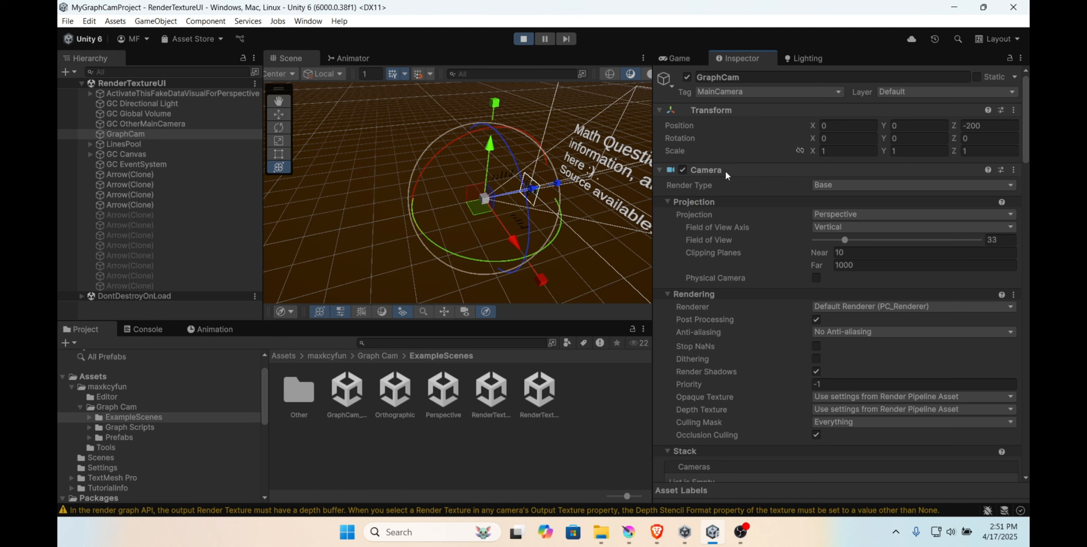
{"action": "scroll", "coordinate": [725, 170], "scroll_direction": "down", "scroll_amount": 10}
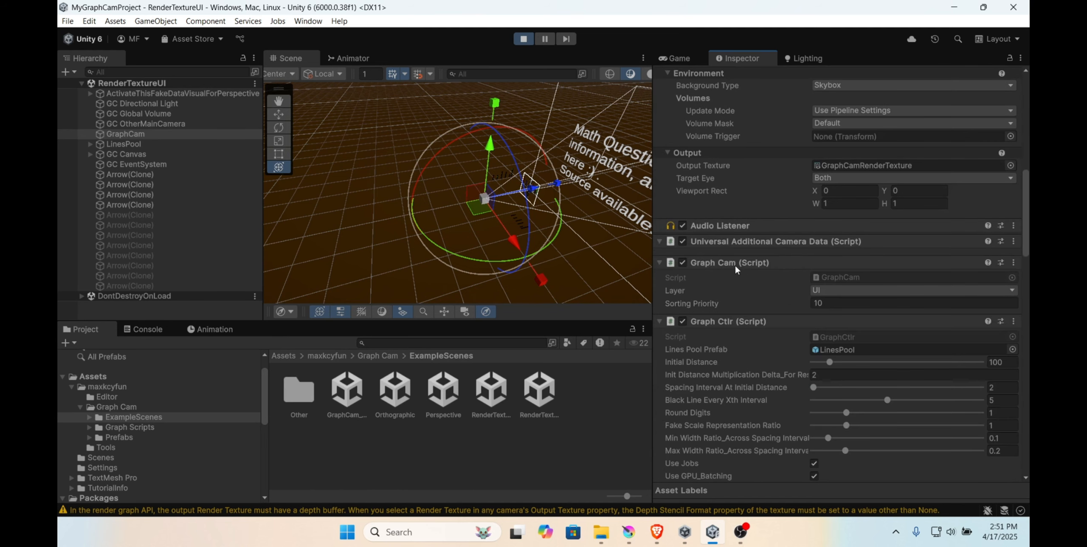
{"action": "scroll", "coordinate": [730, 261], "scroll_direction": "down", "scroll_amount": 3}
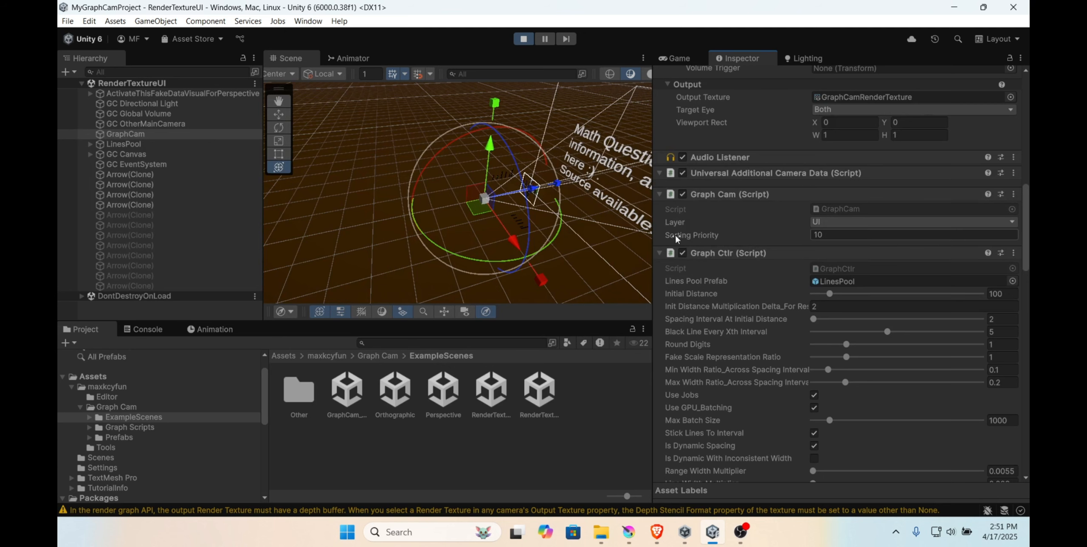
{"action": "scroll", "coordinate": [754, 304], "scroll_direction": "down", "scroll_amount": 6}
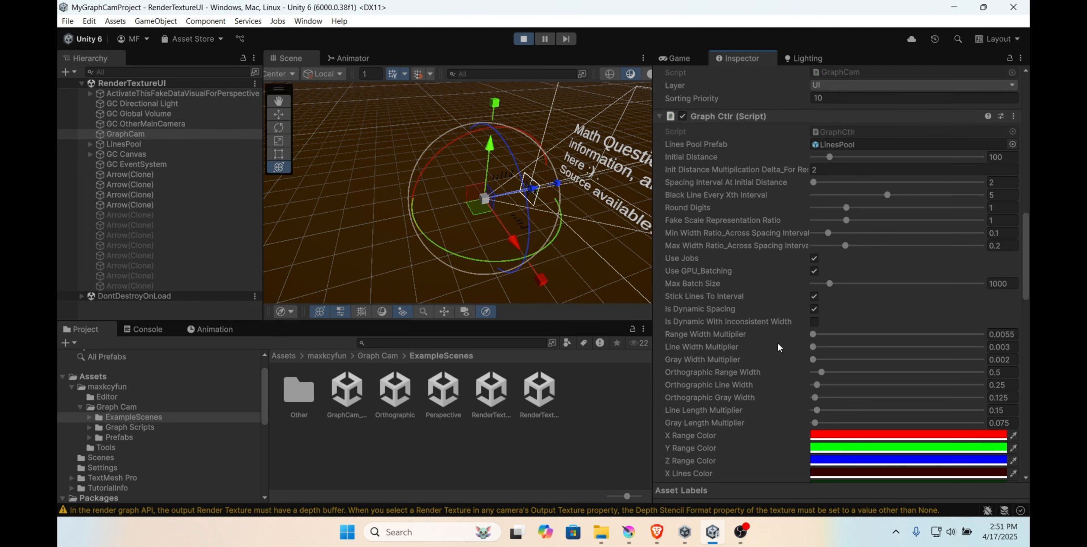
{"action": "scroll", "coordinate": [770, 312], "scroll_direction": "down", "scroll_amount": 7}
{"action": "scroll", "coordinate": [772, 316], "scroll_direction": "down", "scroll_amount": 12}
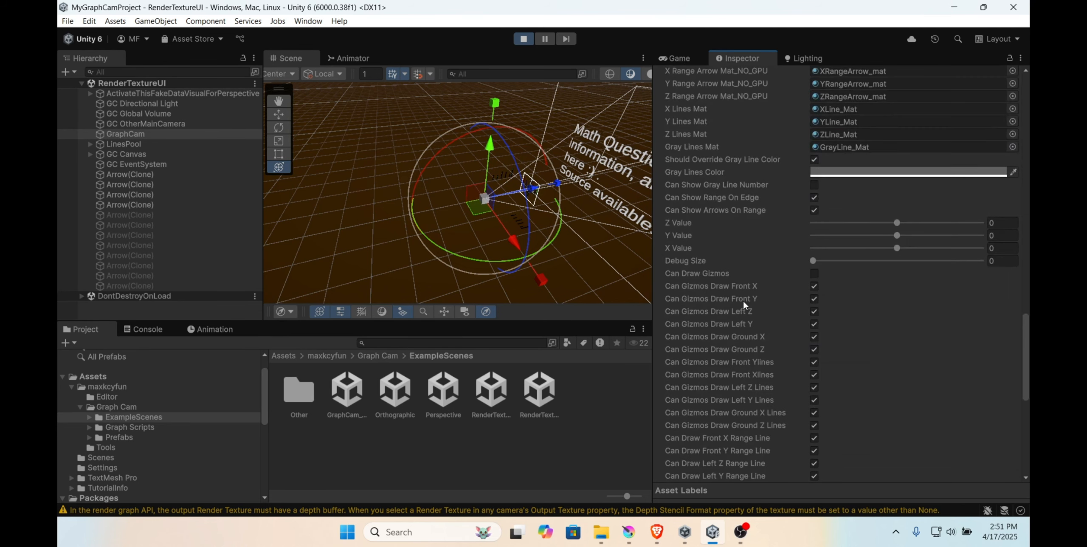
{"action": "scroll", "coordinate": [755, 267], "scroll_direction": "up", "scroll_amount": 20}
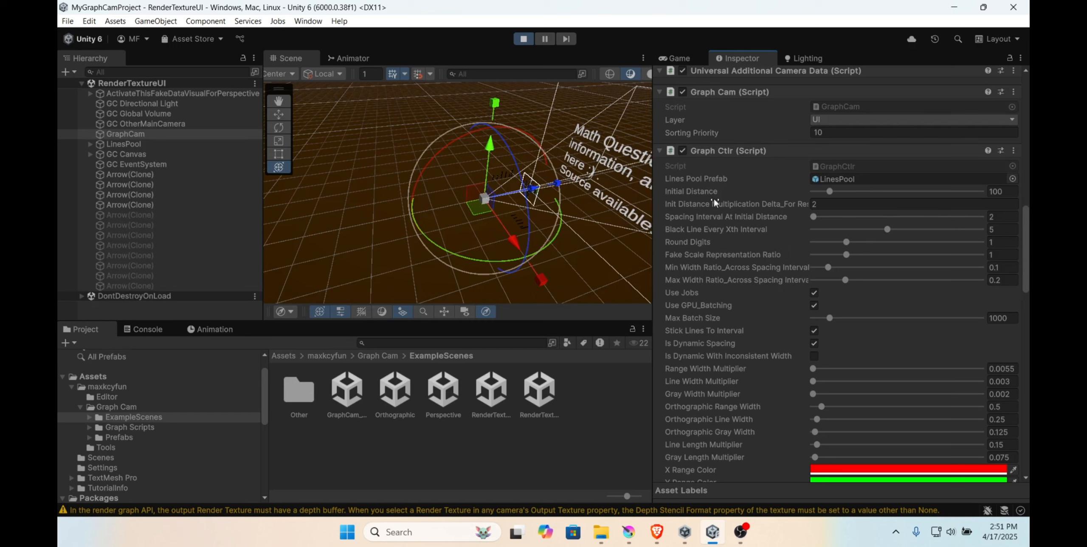
{"action": "scroll", "coordinate": [723, 178], "scroll_direction": "down", "scroll_amount": 2}
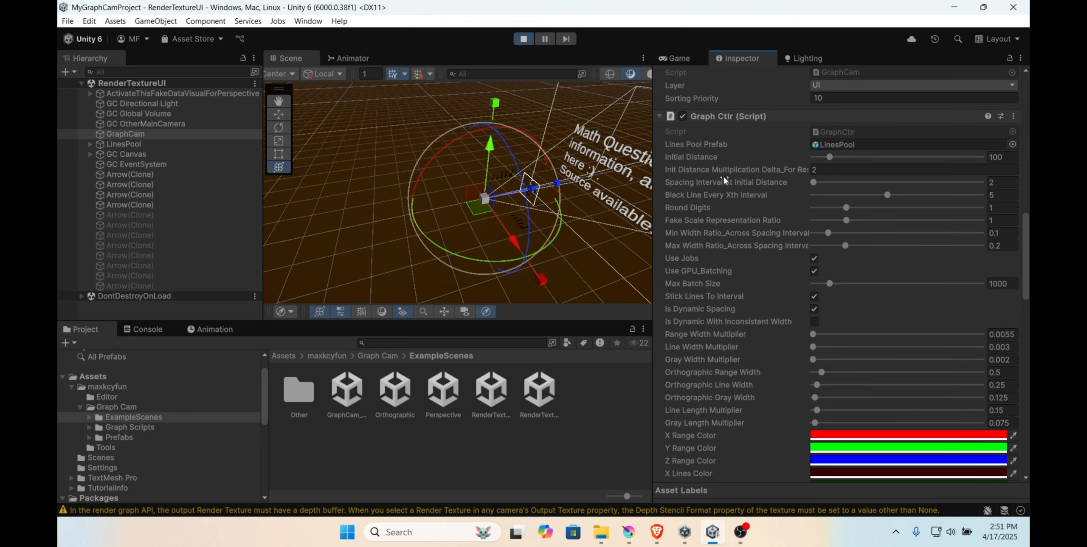
{"action": "scroll", "coordinate": [698, 306], "scroll_direction": "down", "scroll_amount": 15}
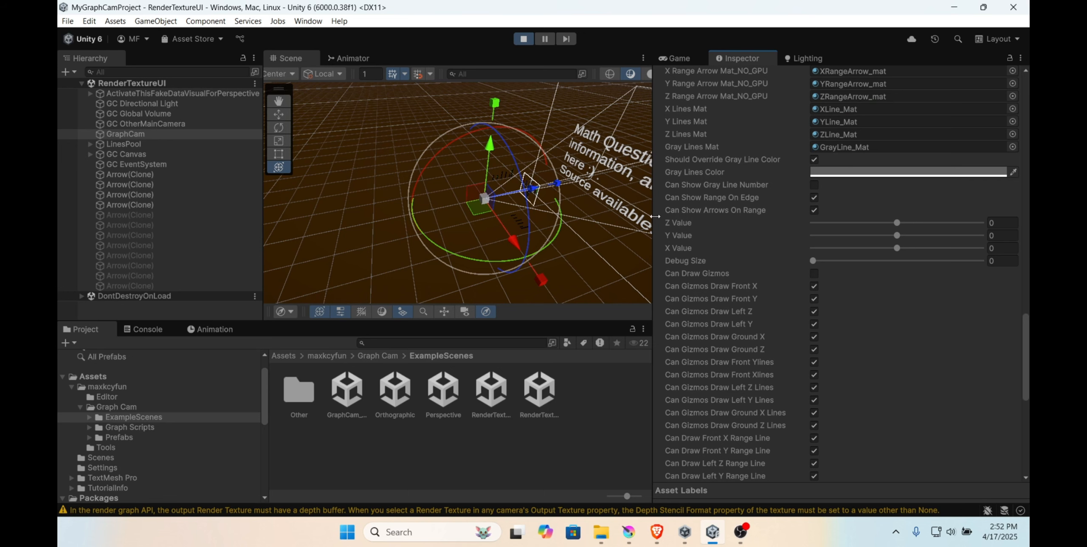
{"action": "scroll", "coordinate": [743, 346], "scroll_direction": "down", "scroll_amount": 4}
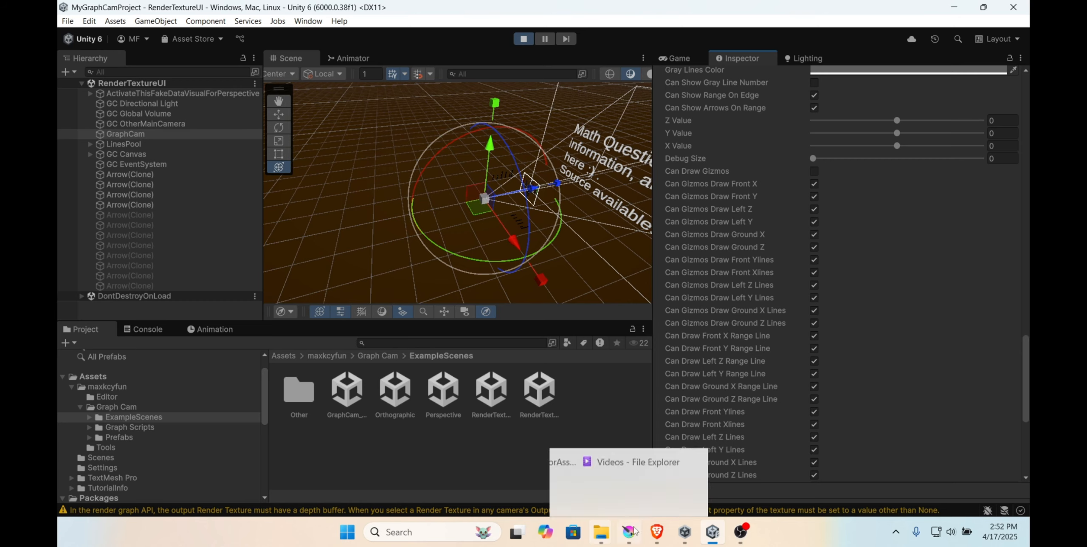
Step: Switch to the Brave browser and view the GraphCam WebGL demo page on itch.io
{"action": "left_click", "coordinate": [657, 531]}
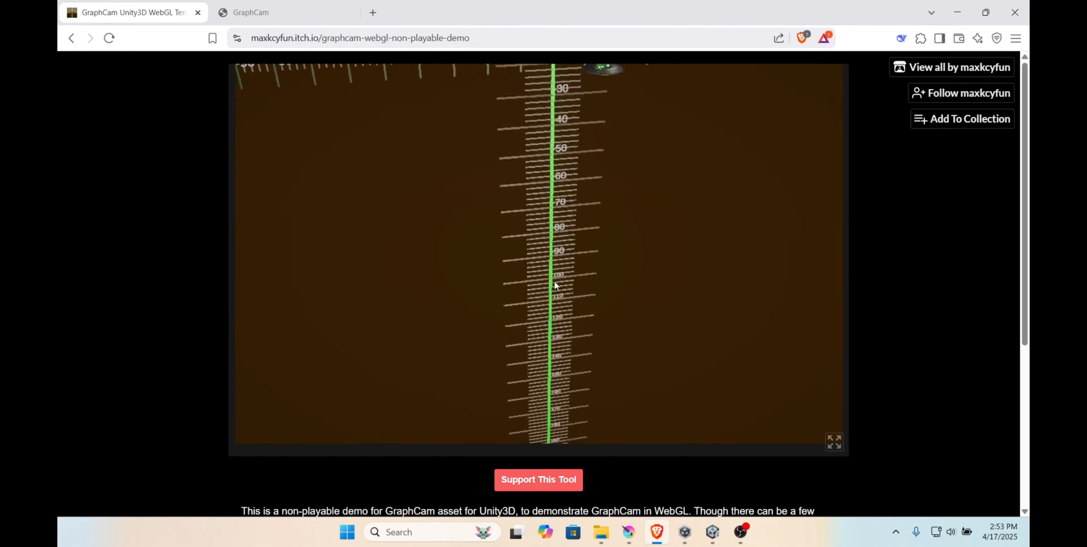
{"action": "left_click", "coordinate": [740, 531]}
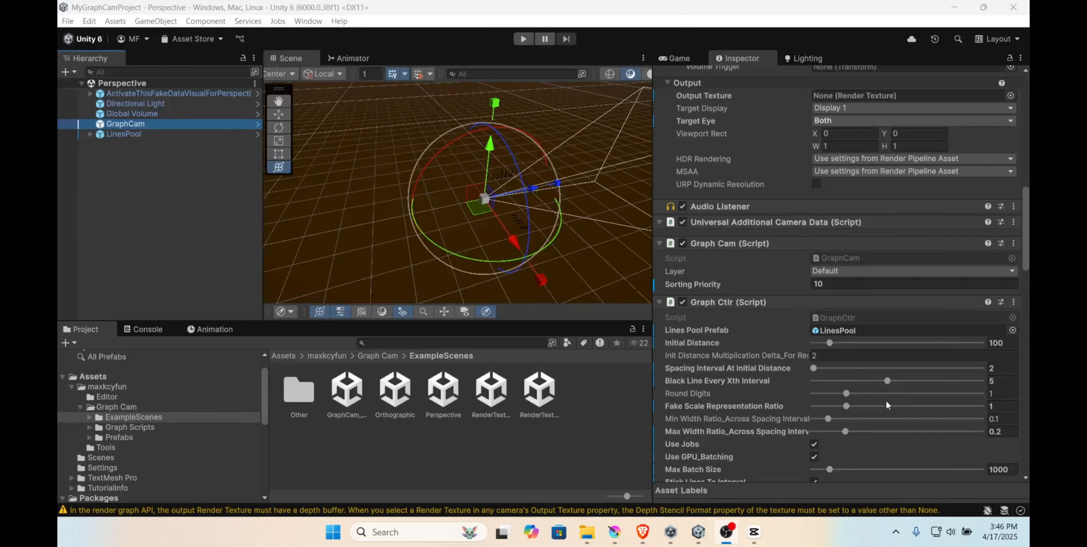
{"action": "left_click", "coordinate": [947, 6]}
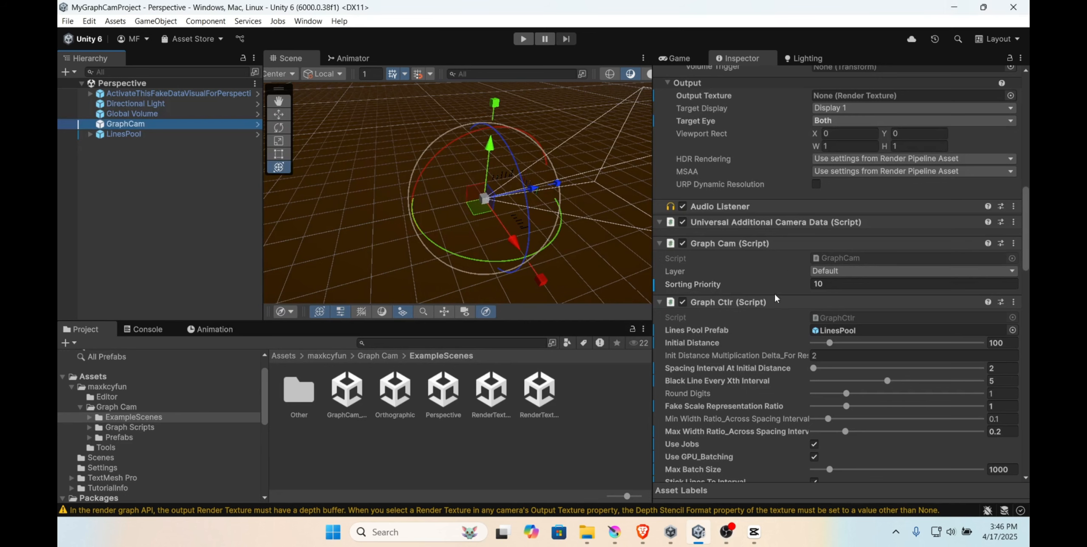
Step: Turn off Stick Lines To Interval in GraphCam's Graph Ctlr settings in the Perspective scene
{"action": "scroll", "coordinate": [710, 379], "scroll_direction": "down", "scroll_amount": 3}
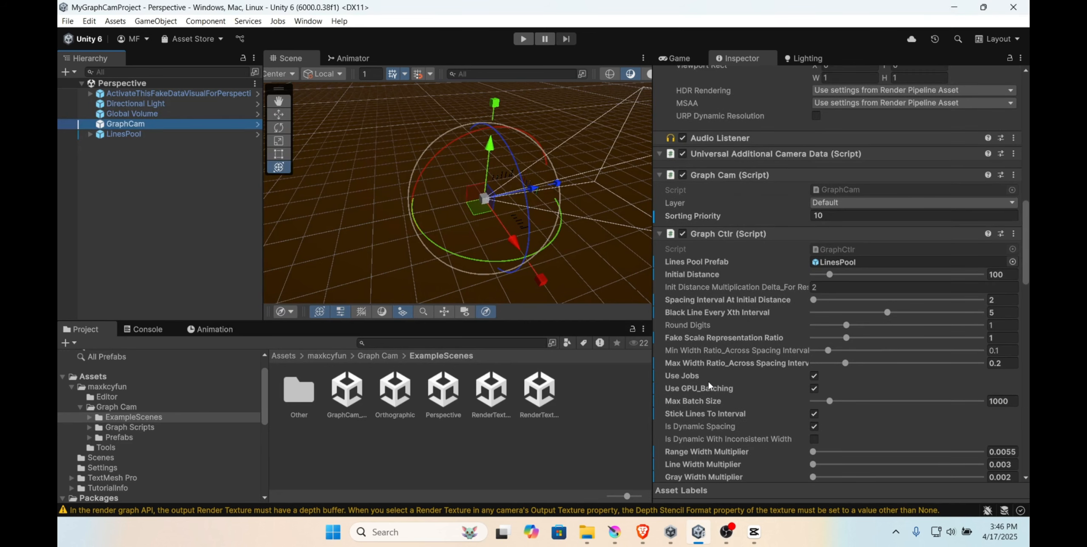
{"action": "scroll", "coordinate": [703, 417], "scroll_direction": "down", "scroll_amount": 2}
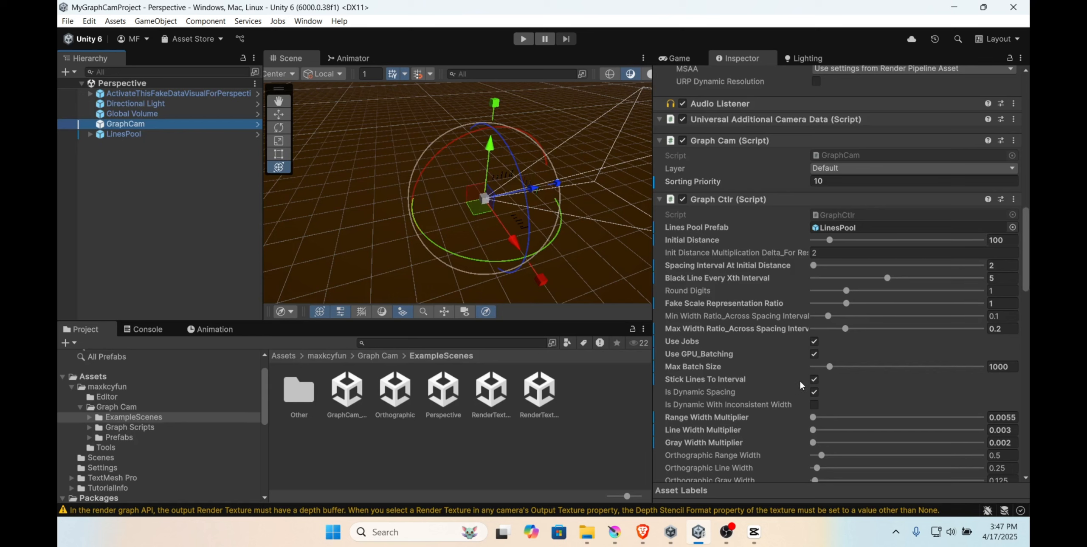
{"action": "left_click", "coordinate": [812, 378]}
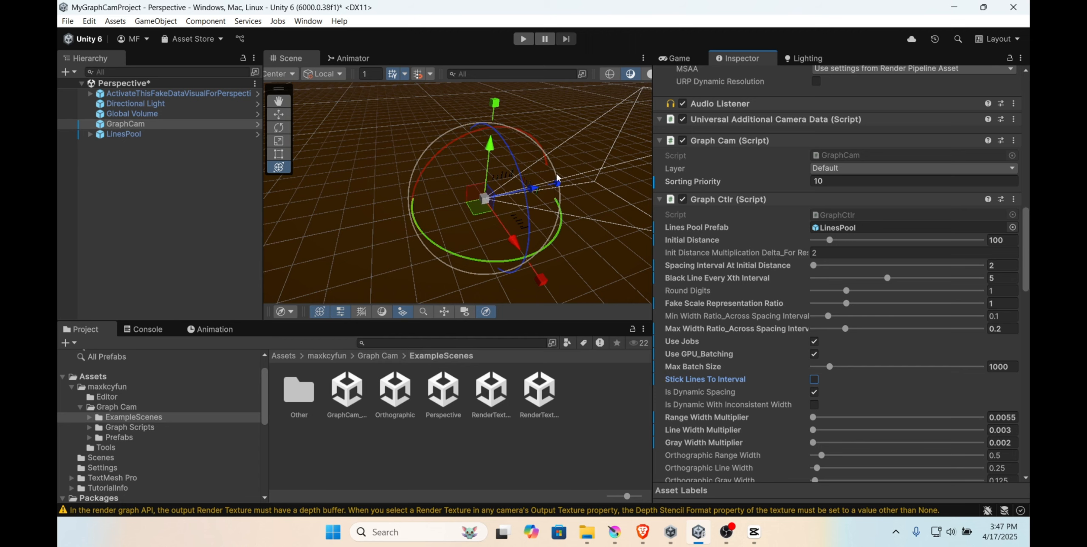
Step: Examine GraphCam in the Scene view and review its camera rendering, output and Graph Ctlr line settings
{"action": "middle_click_drag", "start_coordinate": [532, 188], "coordinate": [477, 251]}
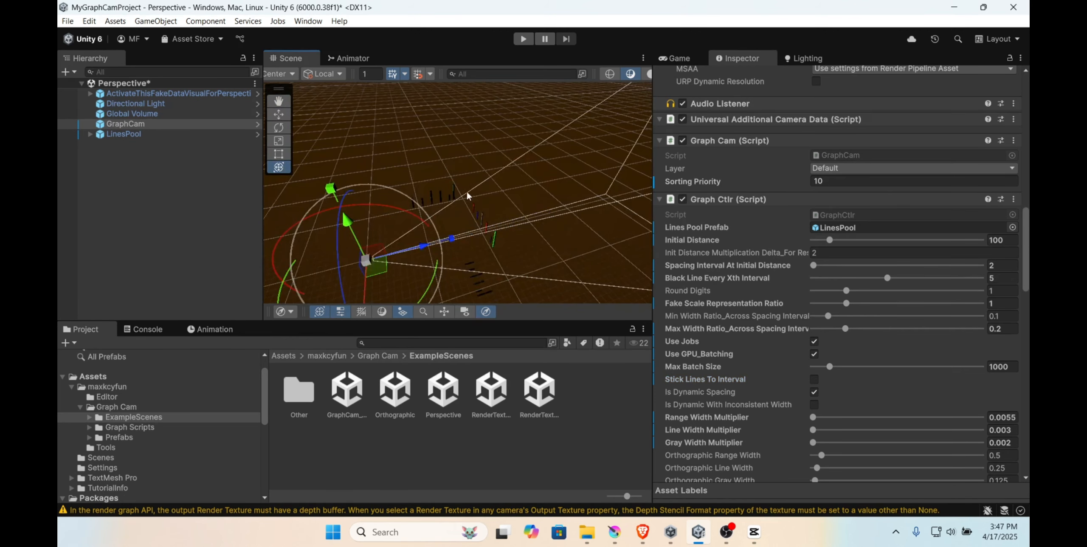
{"action": "scroll", "coordinate": [836, 340], "scroll_direction": "down", "scroll_amount": 3}
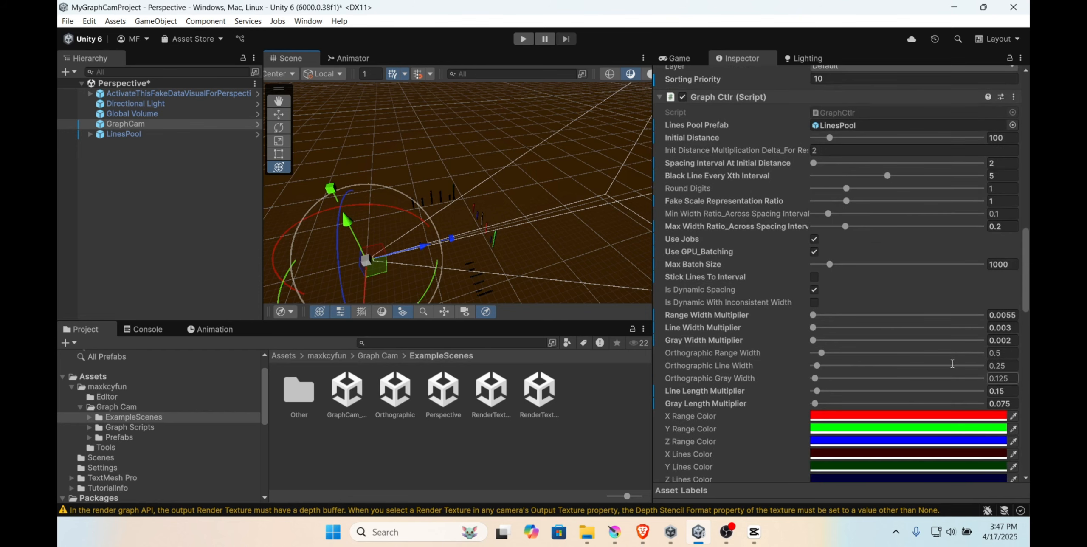
{"action": "scroll", "coordinate": [883, 383], "scroll_direction": "down", "scroll_amount": 11}
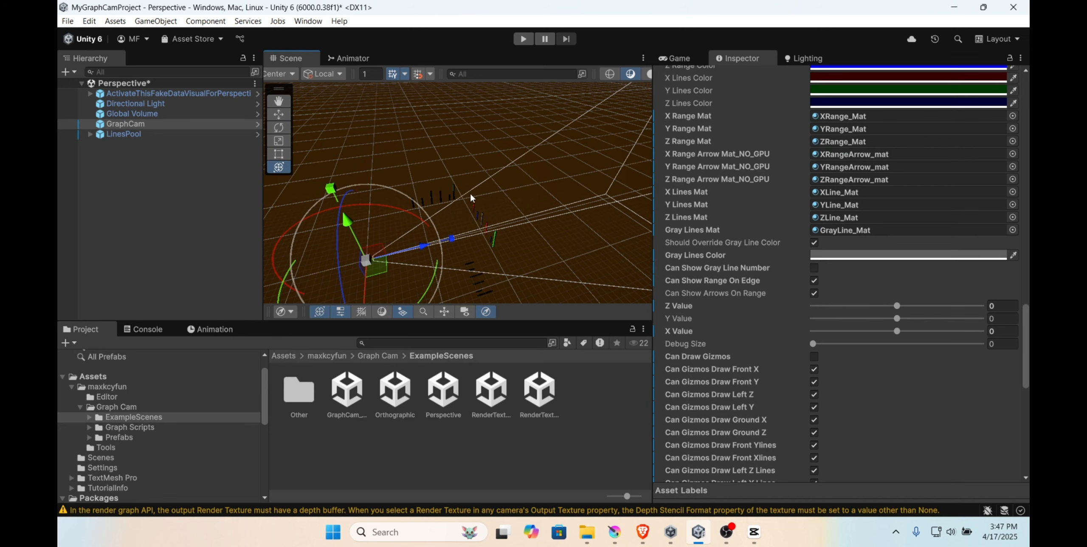
{"action": "scroll", "coordinate": [823, 355], "scroll_direction": "up", "scroll_amount": 15}
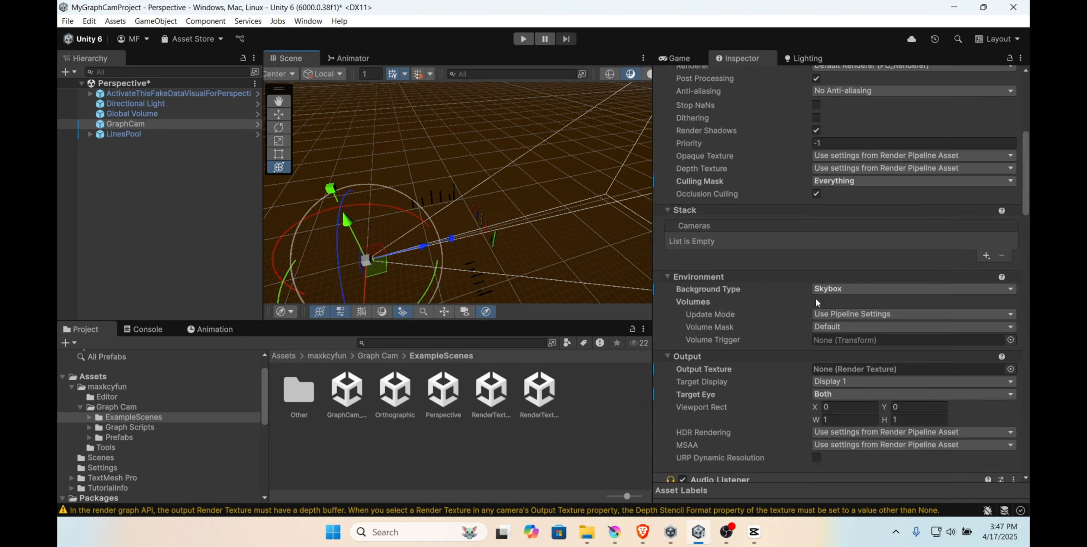
{"action": "left_click_drag", "start_coordinate": [418, 194], "coordinate": [525, 203], "text": "alt"}
{"action": "key", "text": "f"}
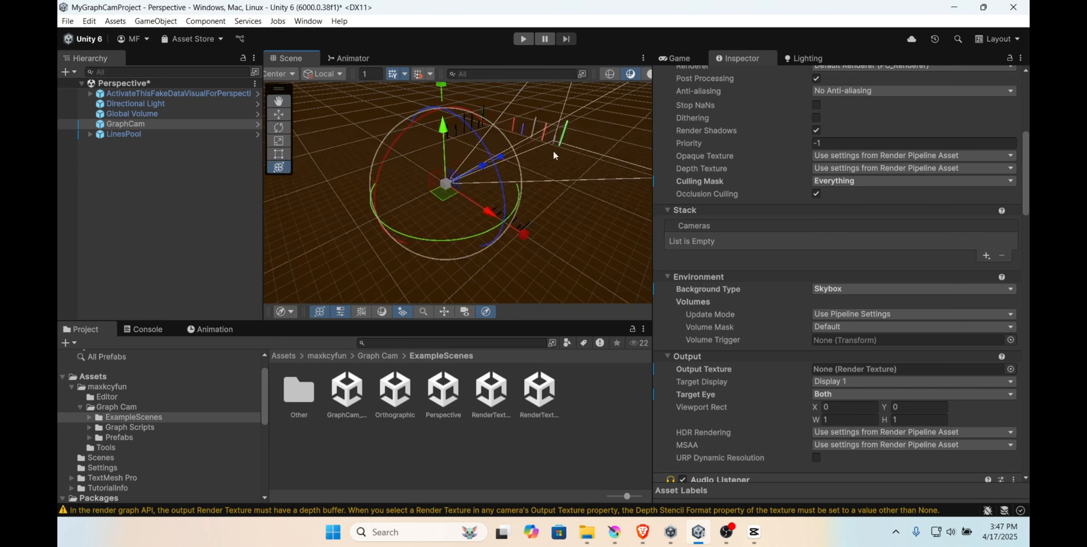
{"action": "scroll", "coordinate": [776, 215], "scroll_direction": "up", "scroll_amount": 7}
{"action": "scroll", "coordinate": [771, 217], "scroll_direction": "down", "scroll_amount": 13}
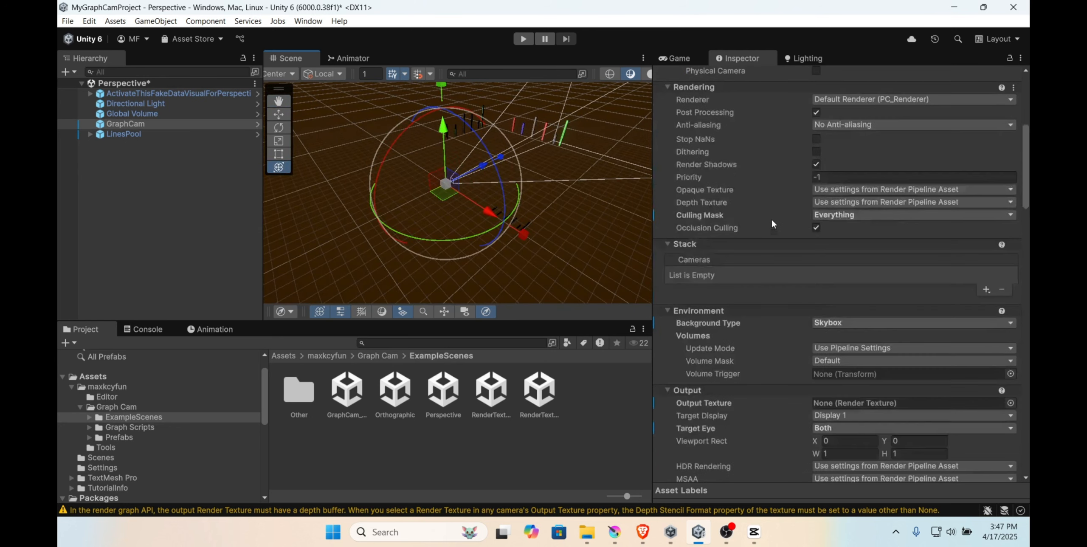
{"action": "scroll", "coordinate": [791, 326], "scroll_direction": "down", "scroll_amount": 8}
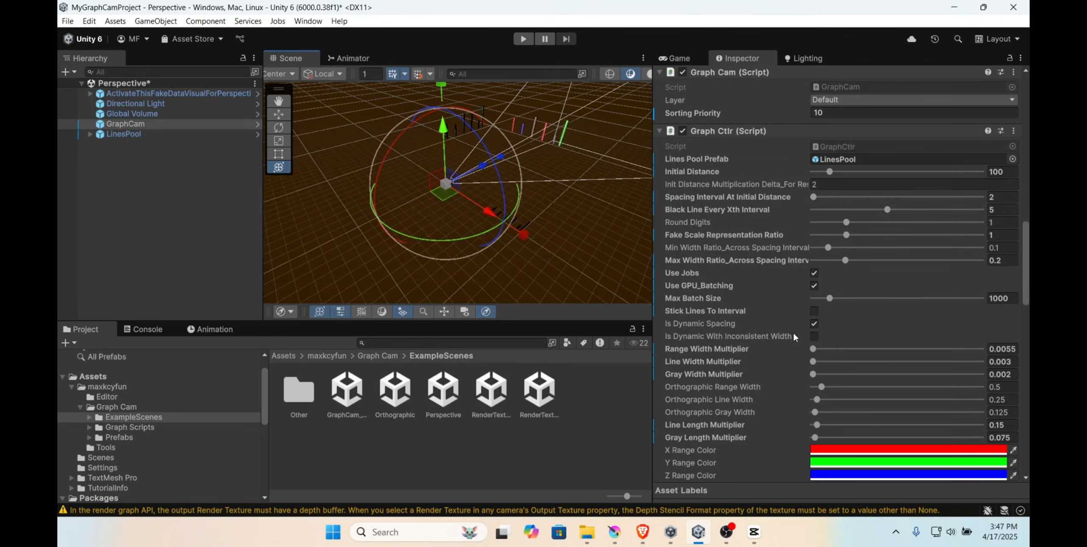
Step: Enter Play mode and move GraphCam sideways and vertically in the Scene view to shift the graph lines in the Game view
{"action": "left_click", "coordinate": [523, 39]}
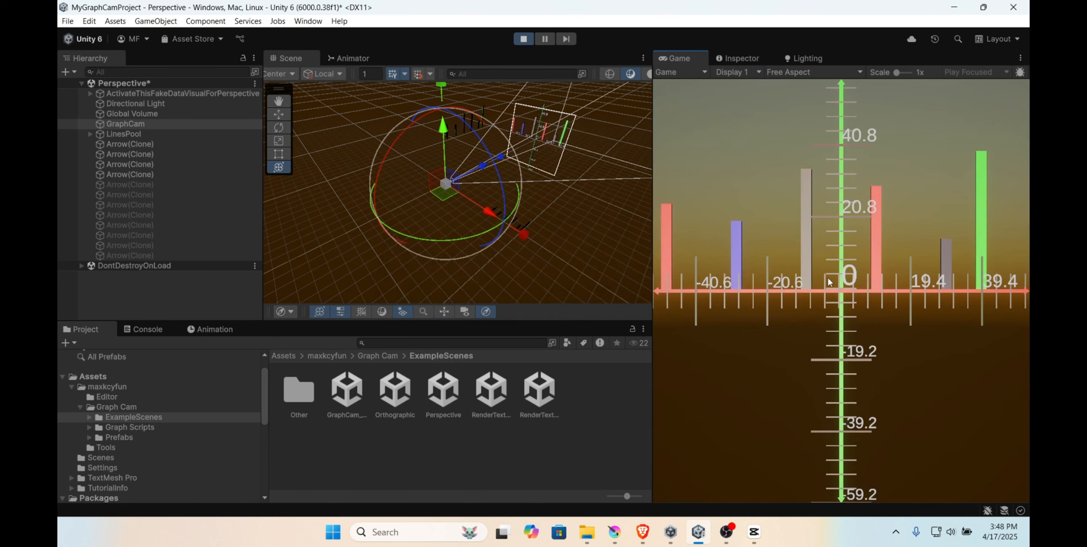
{"action": "mouse_move", "coordinate": [489, 209]}
{"action": "left_mouse_down"}
{"action": "mouse_move", "coordinate": [511, 233]}
{"action": "mouse_move", "coordinate": [481, 207]}
{"action": "left_mouse_up"}
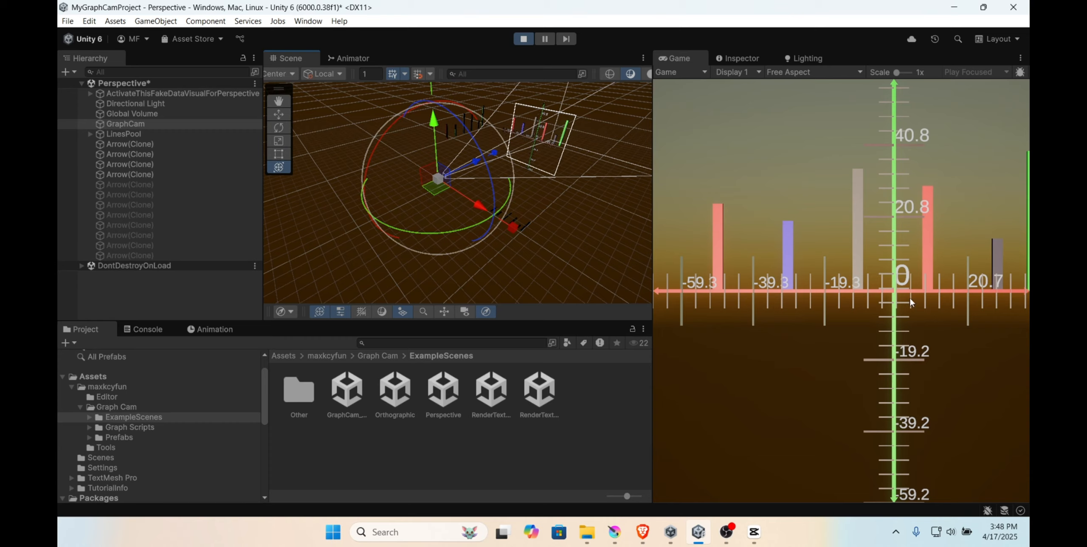
{"action": "left_click_drag", "start_coordinate": [475, 203], "coordinate": [498, 233]}
{"action": "mouse_move", "coordinate": [461, 140]}
{"action": "left_mouse_down"}
{"action": "mouse_move", "coordinate": [465, 158]}
{"action": "mouse_move", "coordinate": [466, 141]}
{"action": "left_mouse_up"}
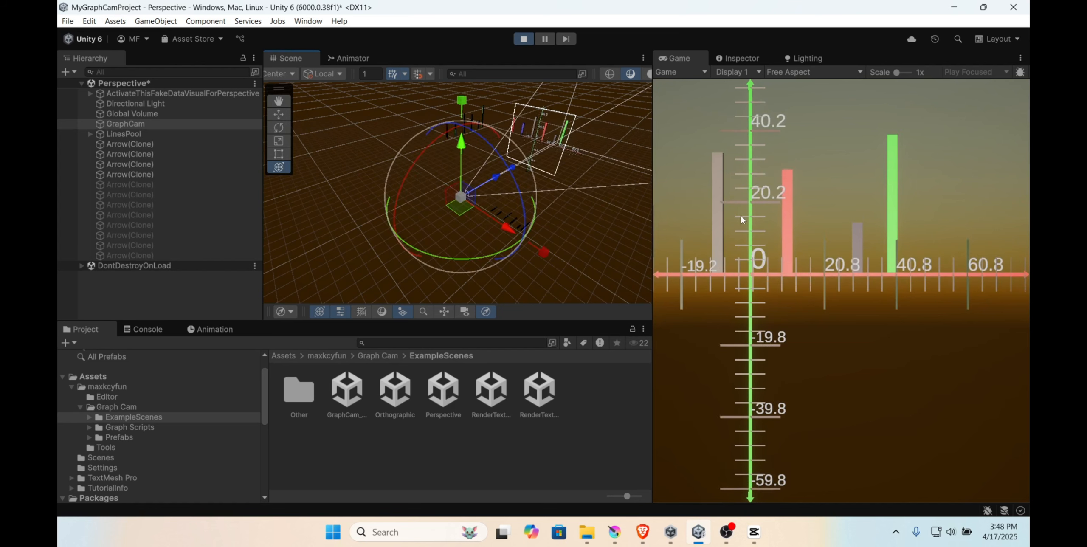
{"action": "left_click_drag", "start_coordinate": [522, 241], "coordinate": [503, 217]}
{"action": "mouse_move", "coordinate": [455, 153]}
{"action": "left_mouse_down"}
{"action": "mouse_move", "coordinate": [456, 113]}
{"action": "mouse_move", "coordinate": [457, 145]}
{"action": "left_mouse_up"}
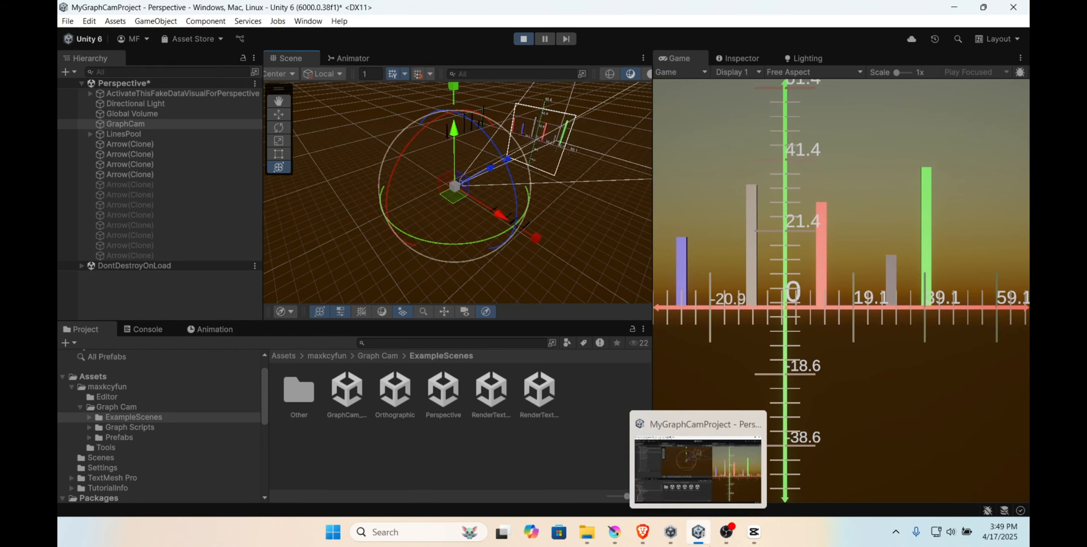
{"action": "mouse_move", "coordinate": [724, 543]}
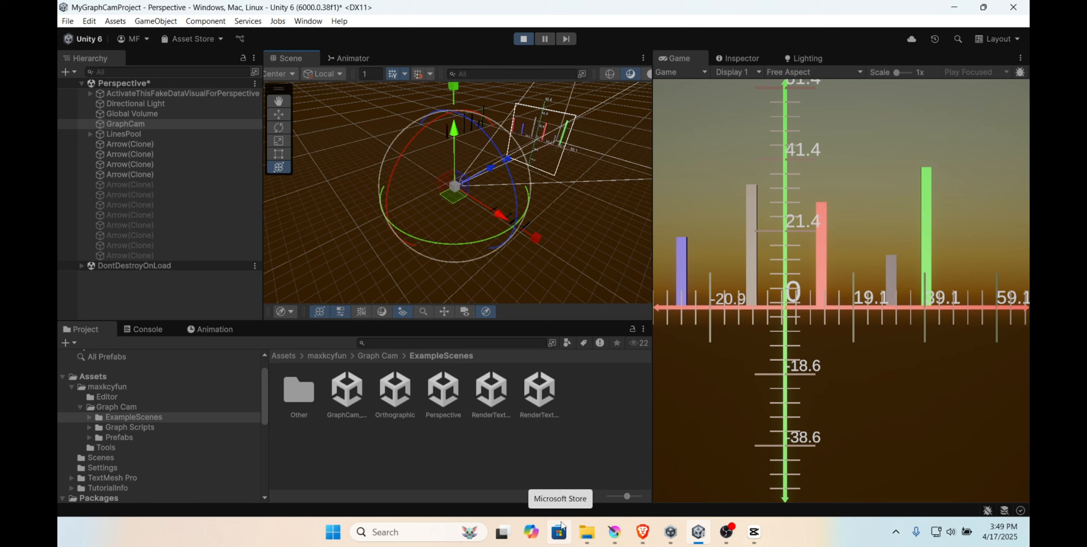